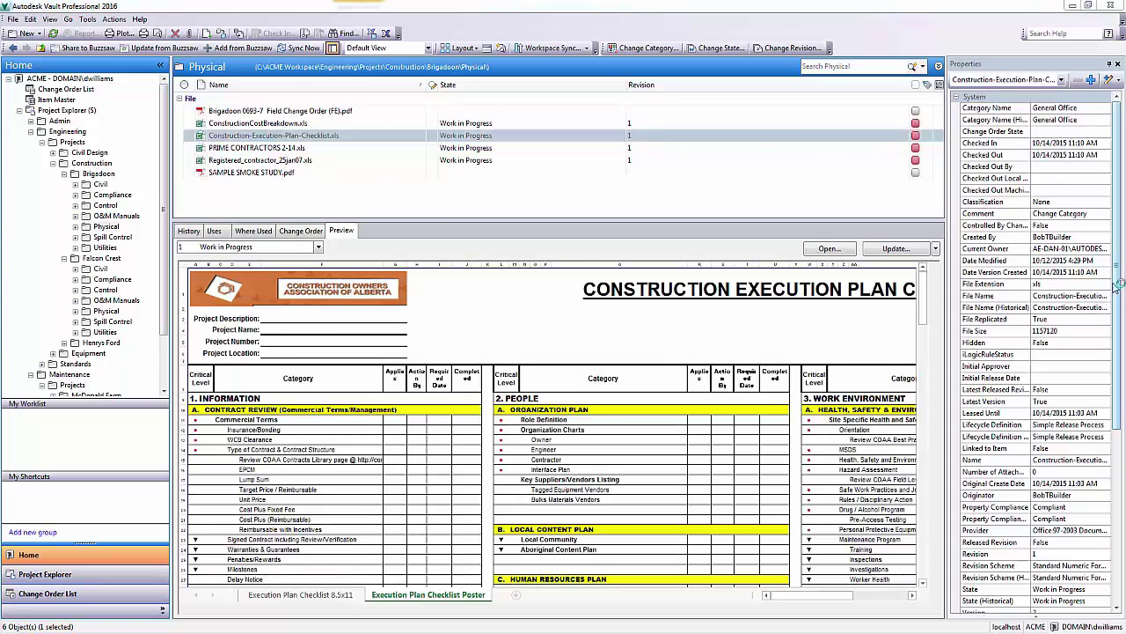
# From the file list's Customize View settings, open Fields and scroll the Available fields list
pyautogui.moveTo(1116, 284); pyautogui.dragTo(1123, 352)
pyautogui.scroll(2, 1116, 352)
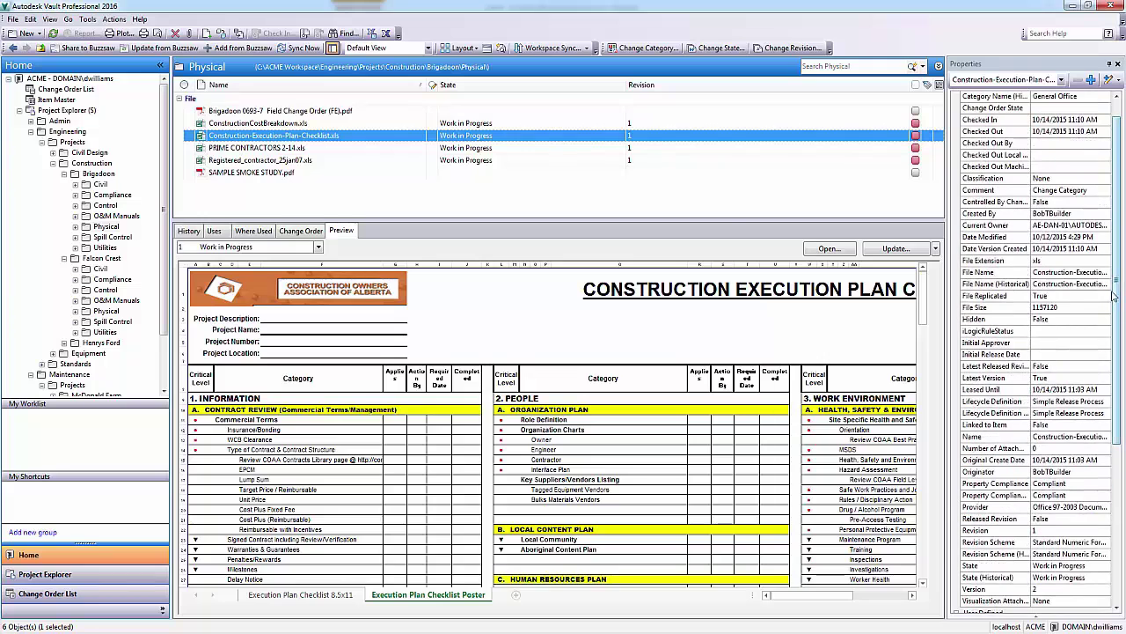
pyautogui.rightClick(524, 85)
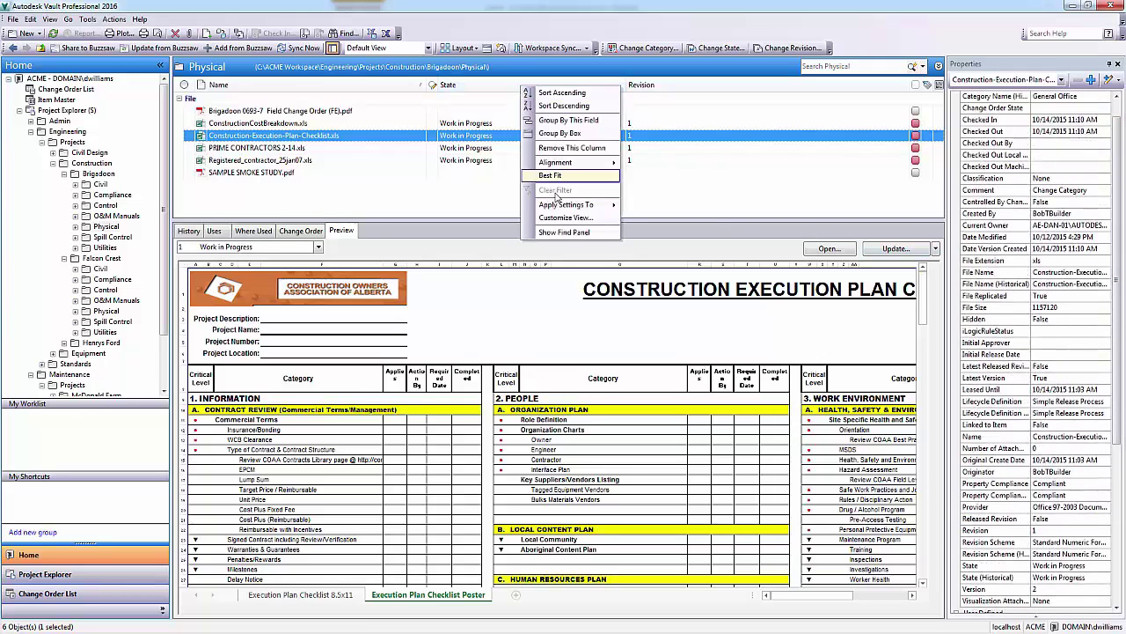
pyautogui.click(564, 218)
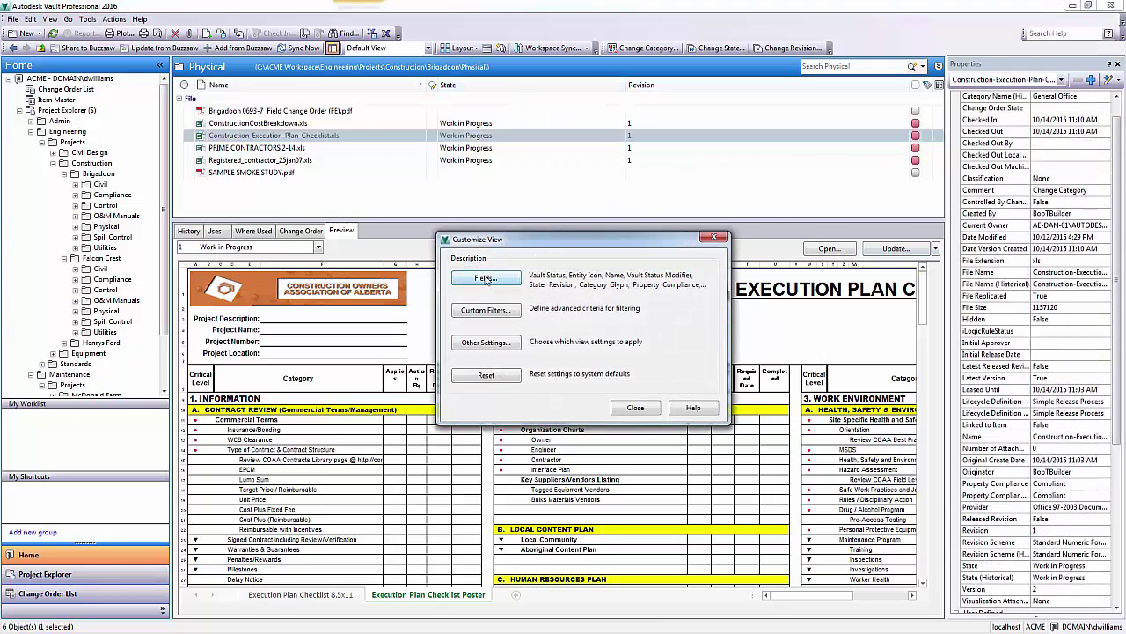
pyautogui.click(489, 272)
pyautogui.moveTo(568, 304)
pyautogui.mouseDown()
pyautogui.moveTo(574, 349)
pyautogui.moveTo(570, 304)
pyautogui.mouseUp()
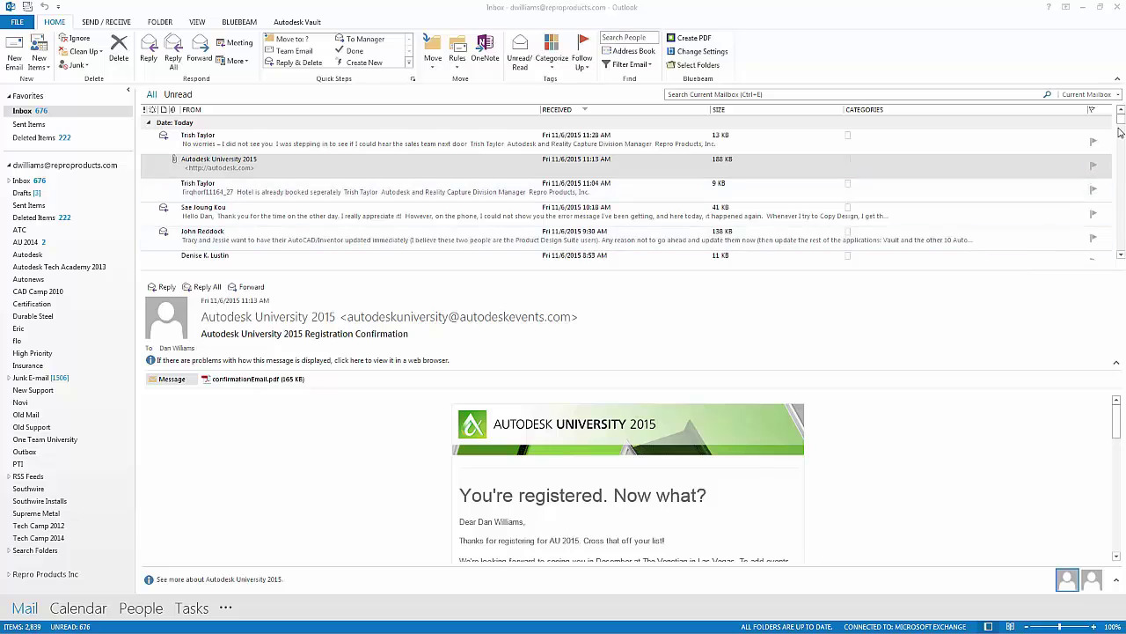
# Filter the Outlook mailbox by typing the colleague's full name into Search Current Mailbox
pyautogui.click(1121, 125)
pyautogui.moveTo(1121, 125)
pyautogui.mouseDown()
pyautogui.moveTo(1121, 214)
pyautogui.moveTo(1120, 125)
pyautogui.mouseUp()
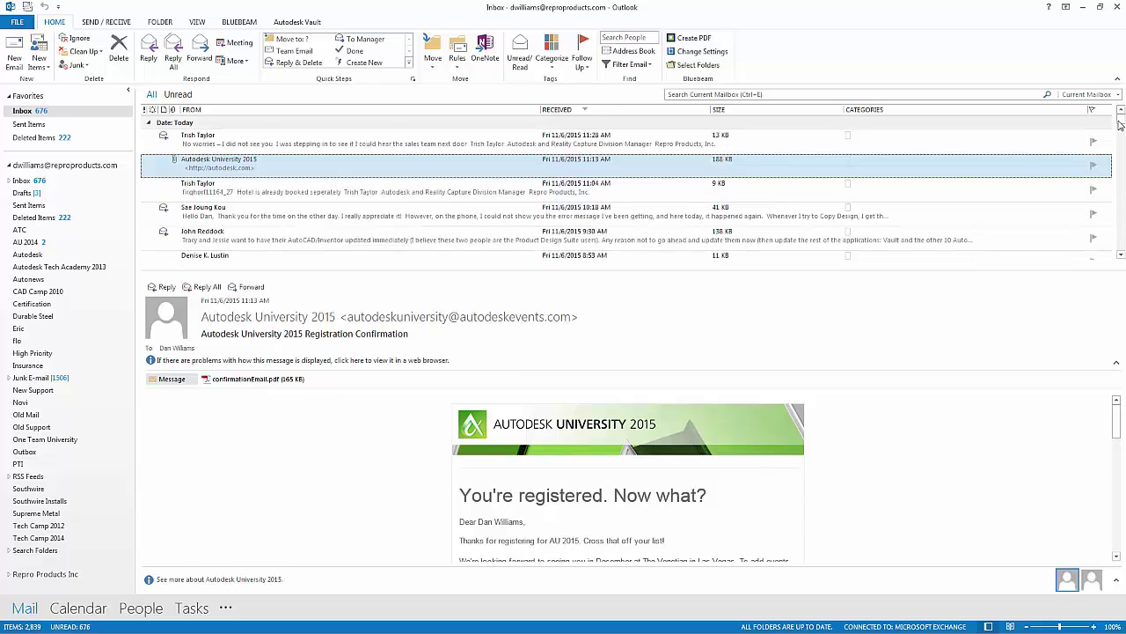
pyautogui.click(696, 94)
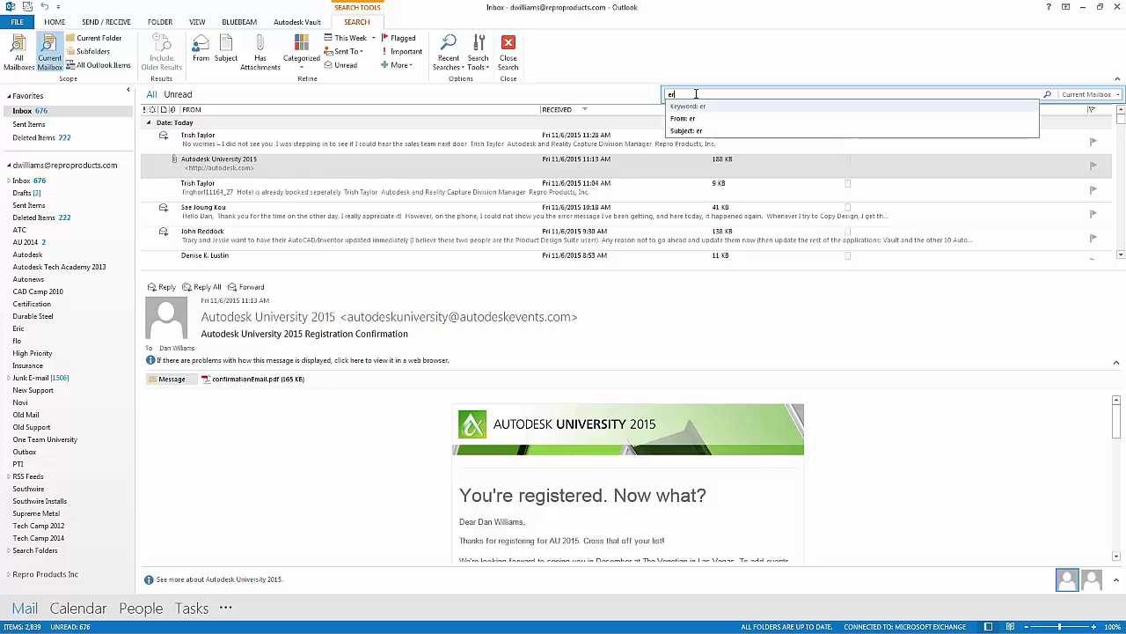
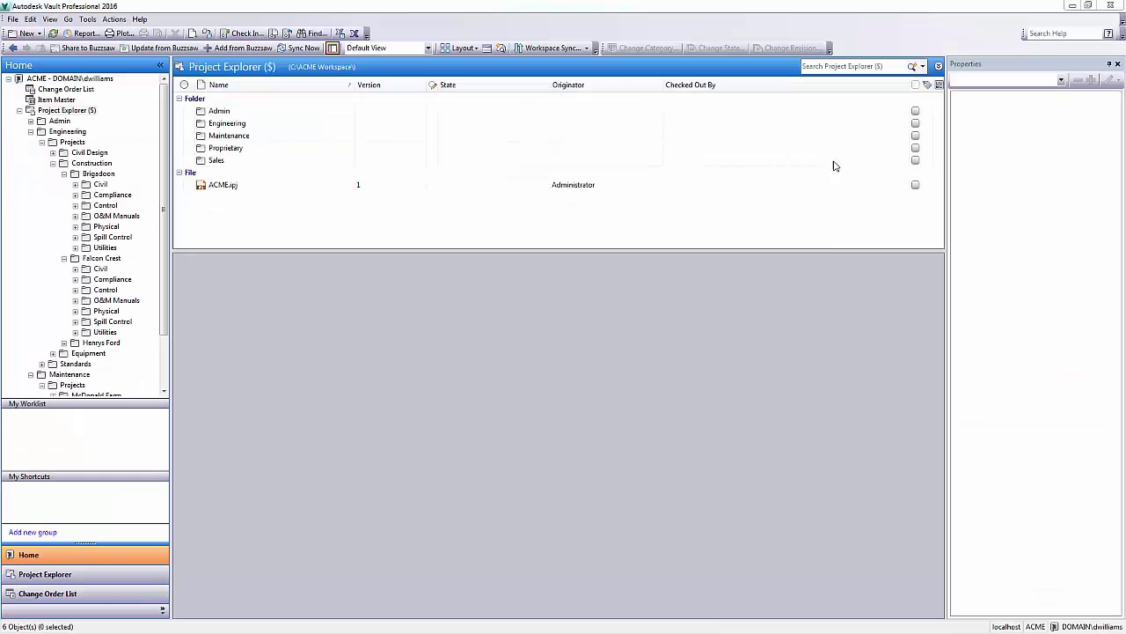
# Quick-search the vault for an originator's name and select the version 3 ConstructionCostBreakdown.xls result
pyautogui.click(817, 67)
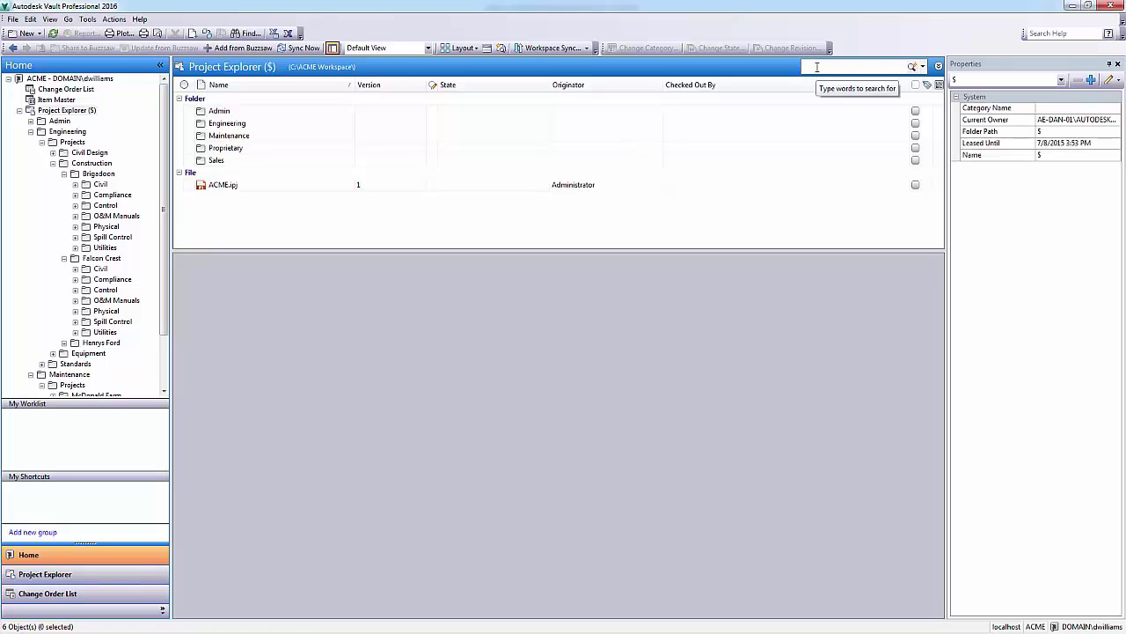
pyautogui.write('bob*')
pyautogui.press('Return')
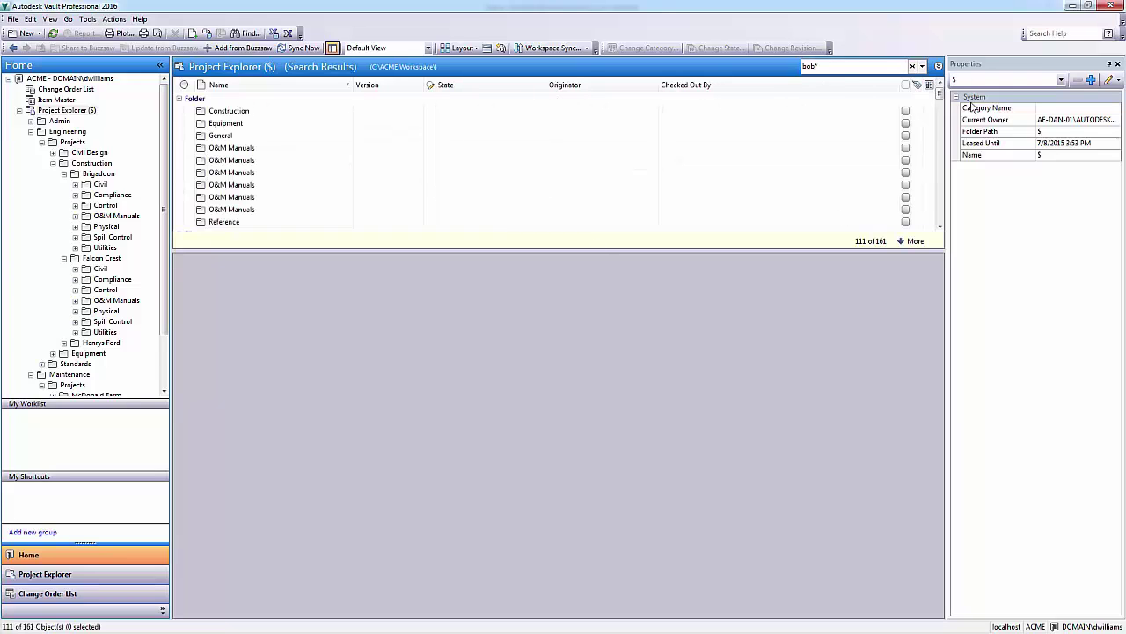
pyautogui.moveTo(939, 97); pyautogui.dragTo(931, 137)
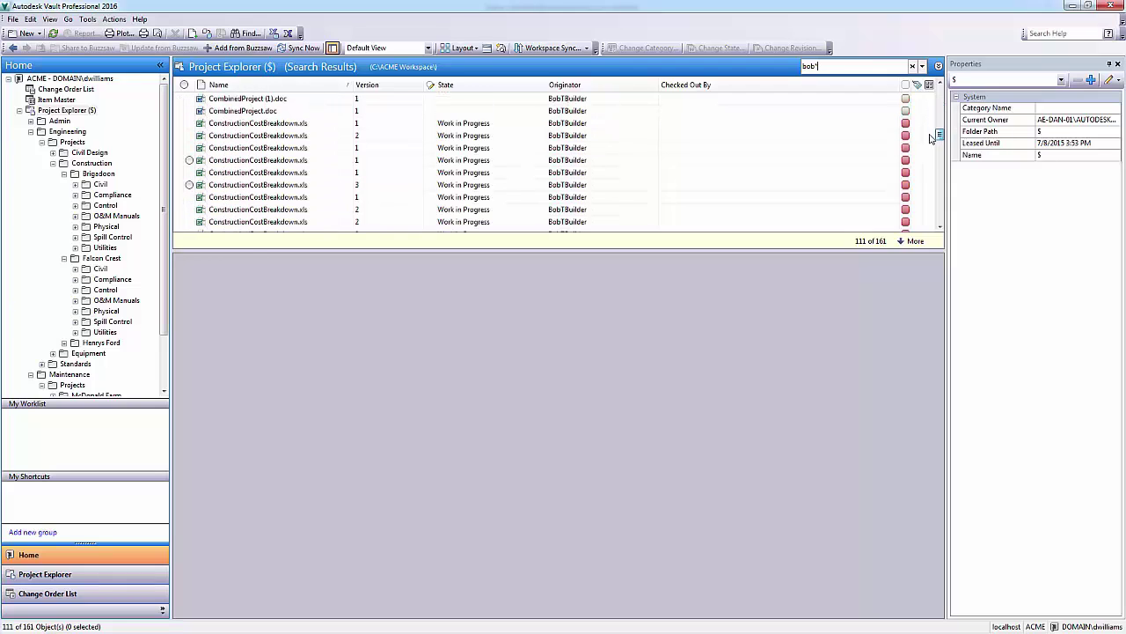
pyautogui.click(271, 161)
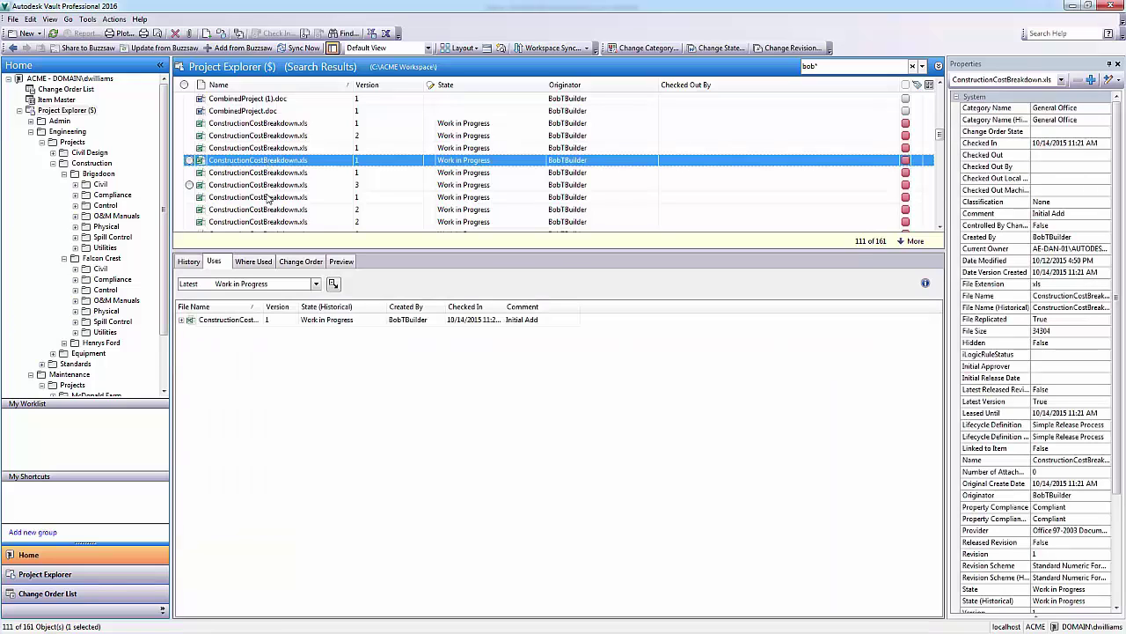
pyautogui.click(263, 186)
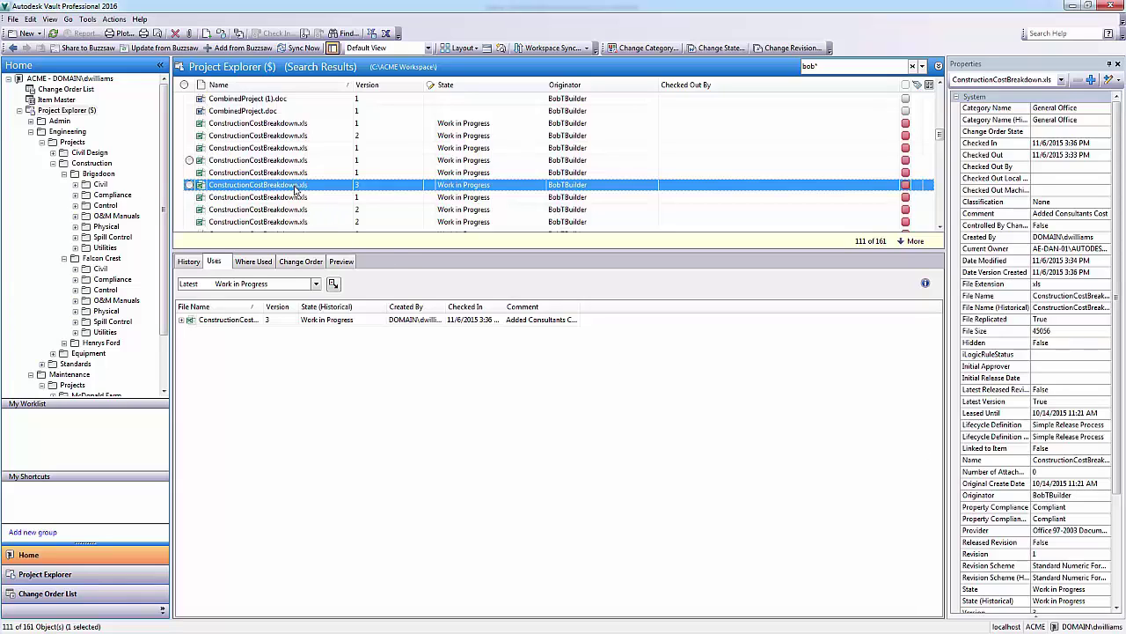
# Open ConstructionCostBreakdown.xls, confirming check-out, then view its four-version History tab
pyautogui.rightClick(300, 190)
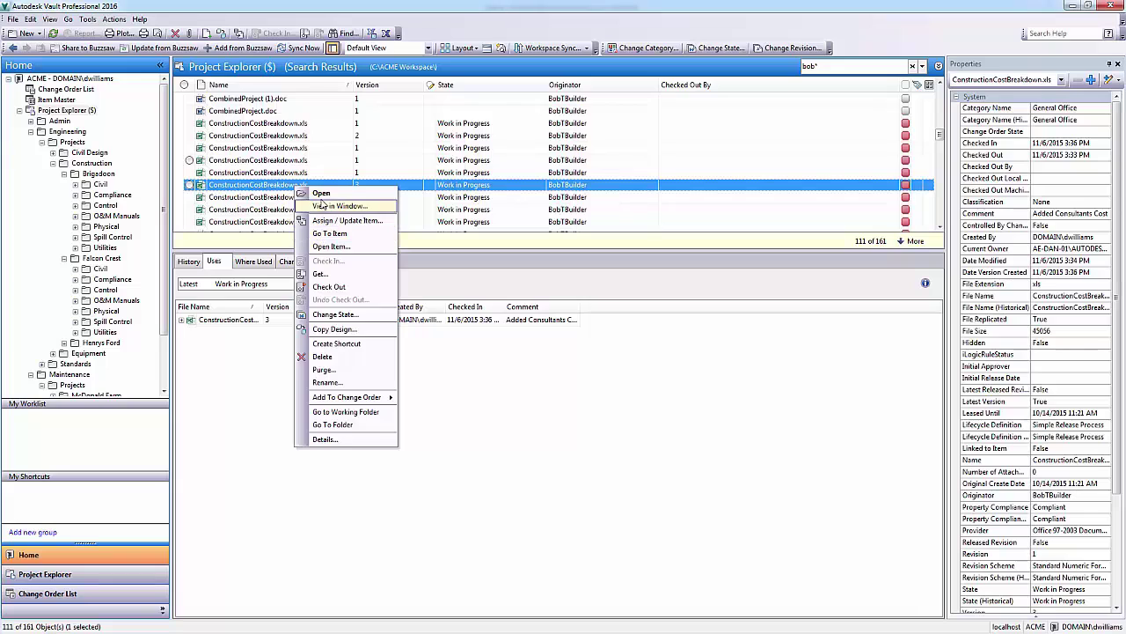
pyautogui.click(321, 193)
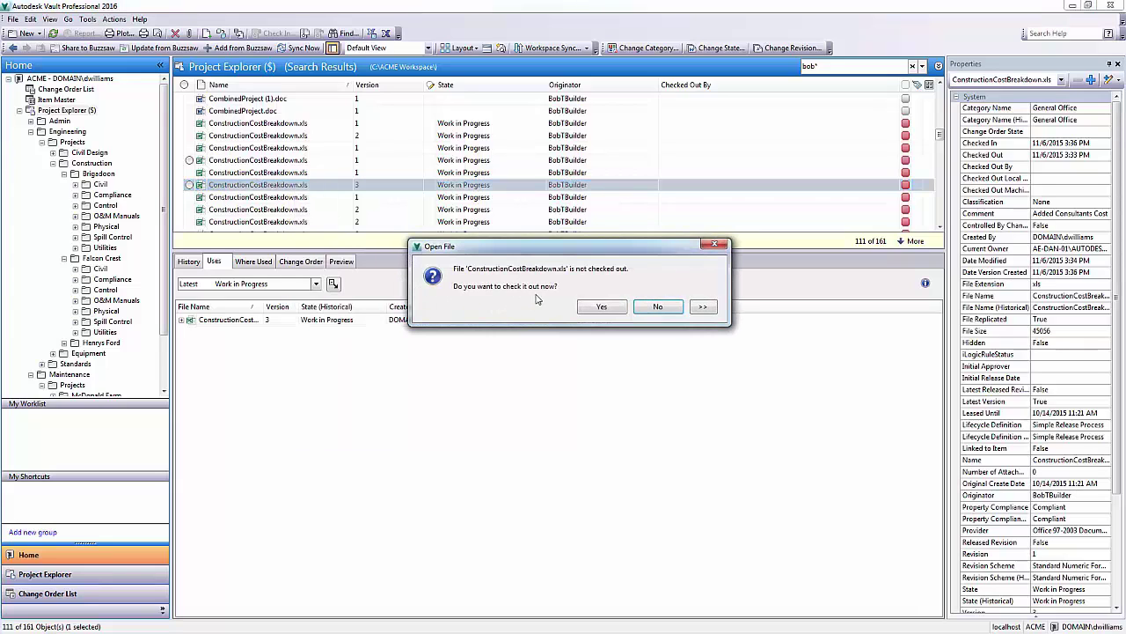
pyautogui.click(601, 306)
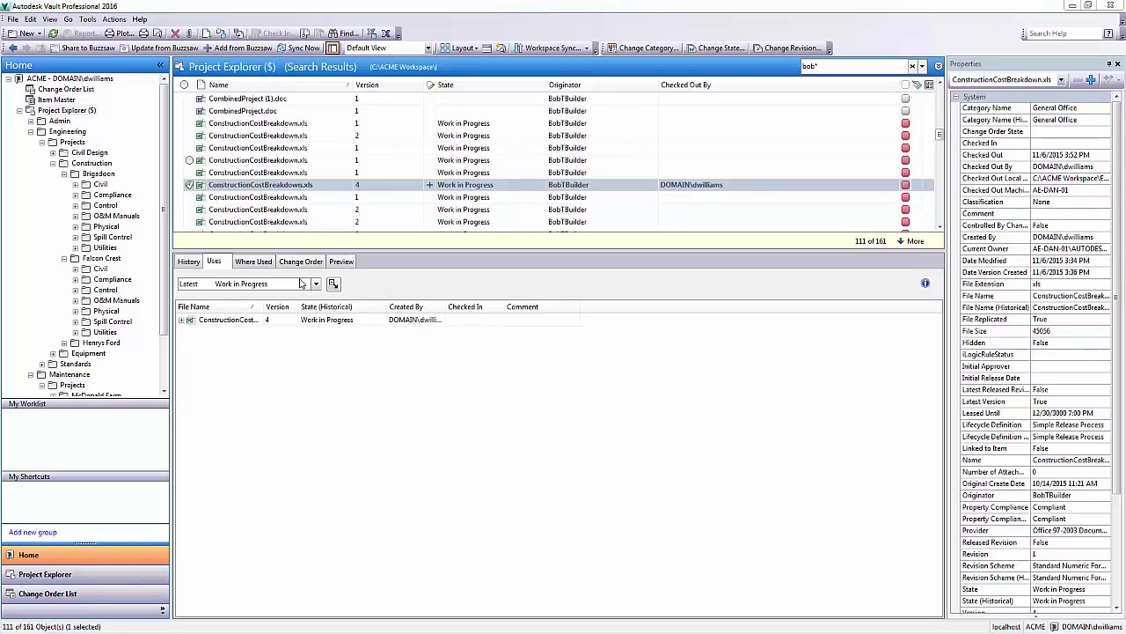
pyautogui.click(189, 262)
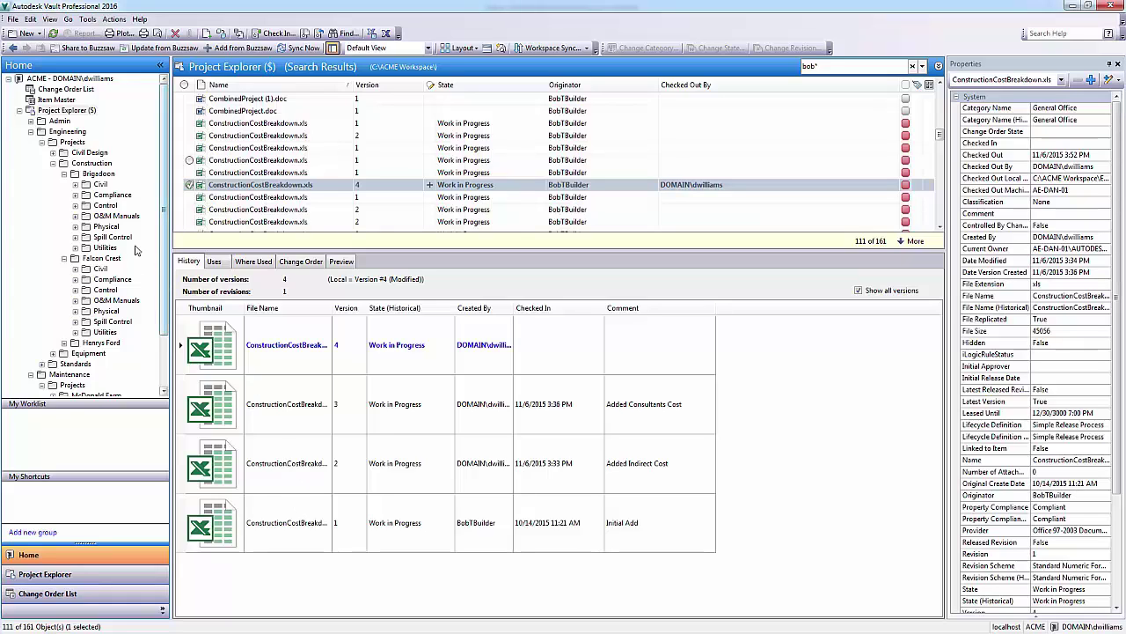
# In Brigadoon's Physical folder, select A-01.dwg and show its Uses tab
pyautogui.click(112, 229)
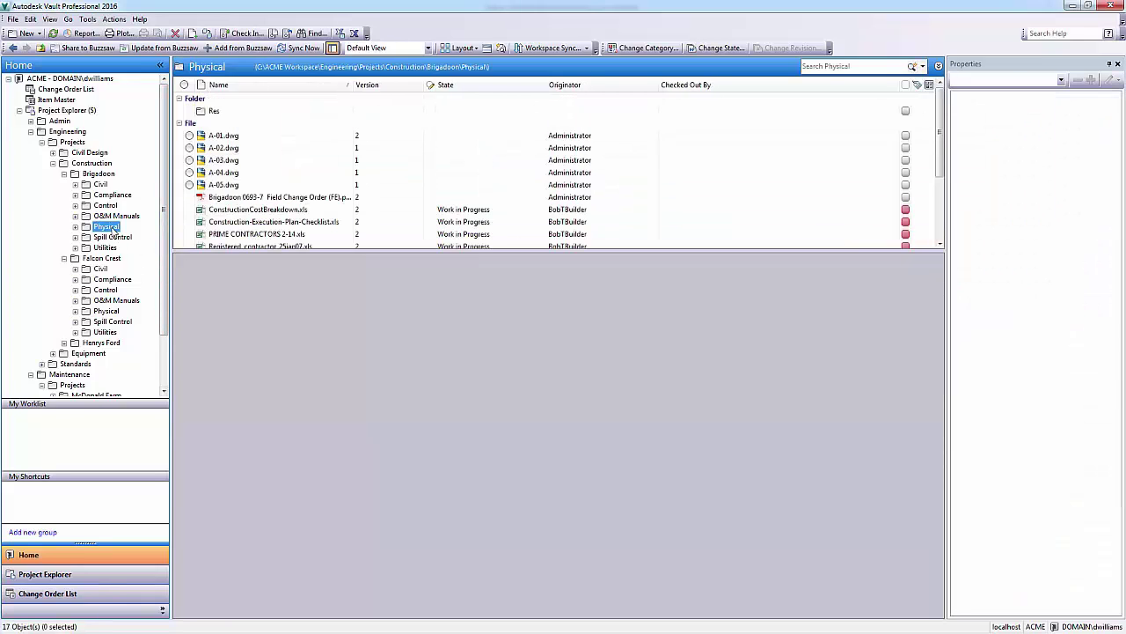
pyautogui.click(205, 137)
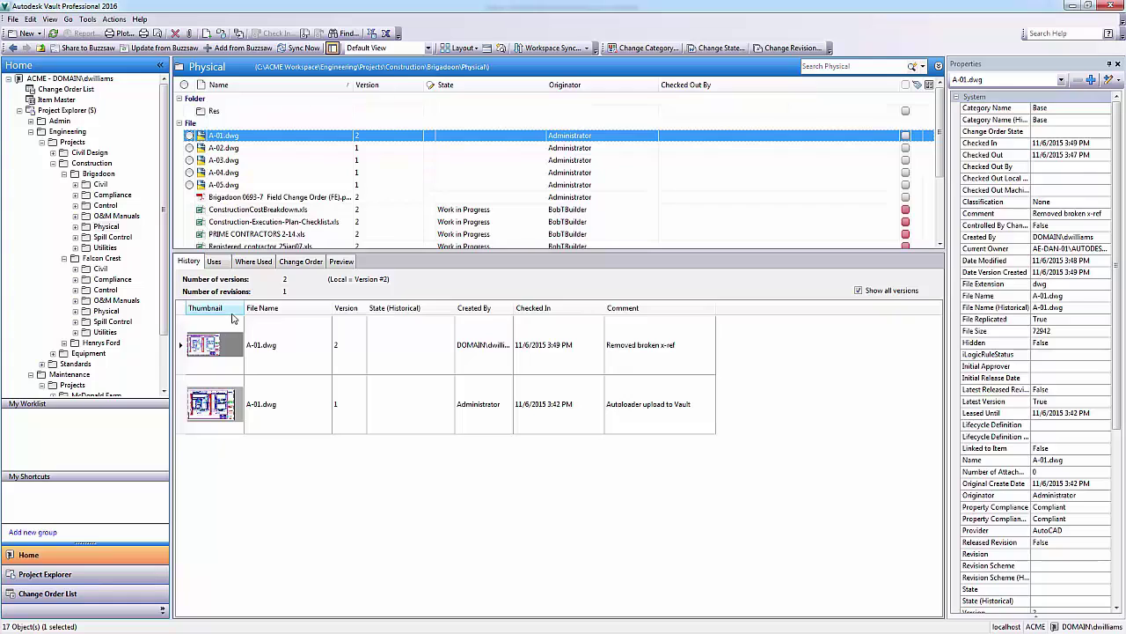
pyautogui.click(214, 263)
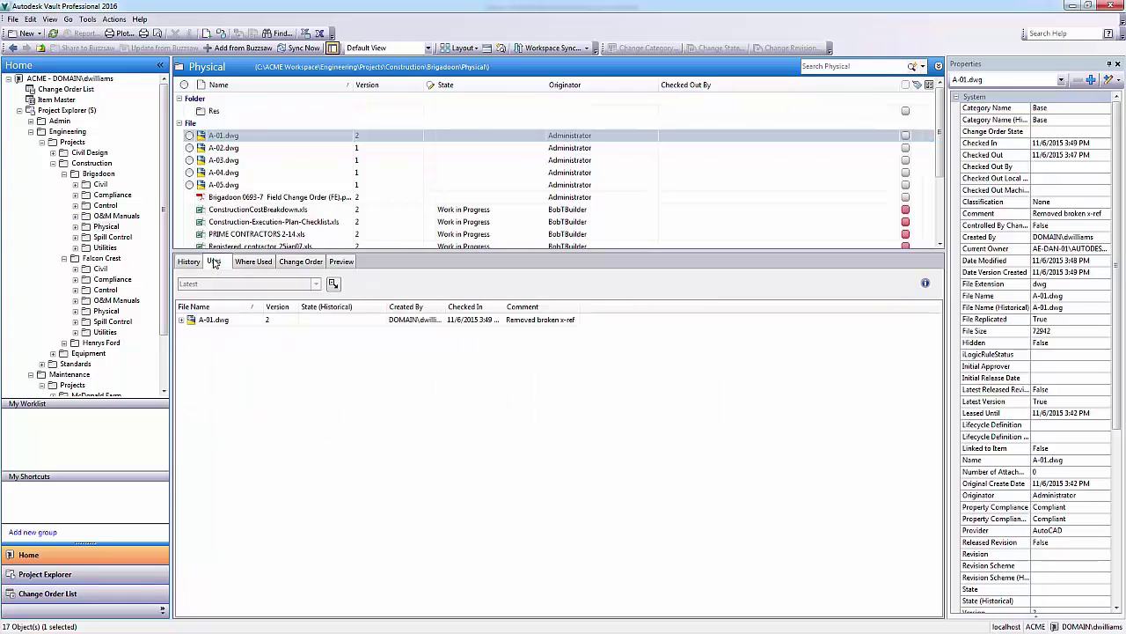
# Expand A-01.dwg in the Uses list to show Grid Plan.dwg and Wall Base.dwg
pyautogui.click(182, 321)
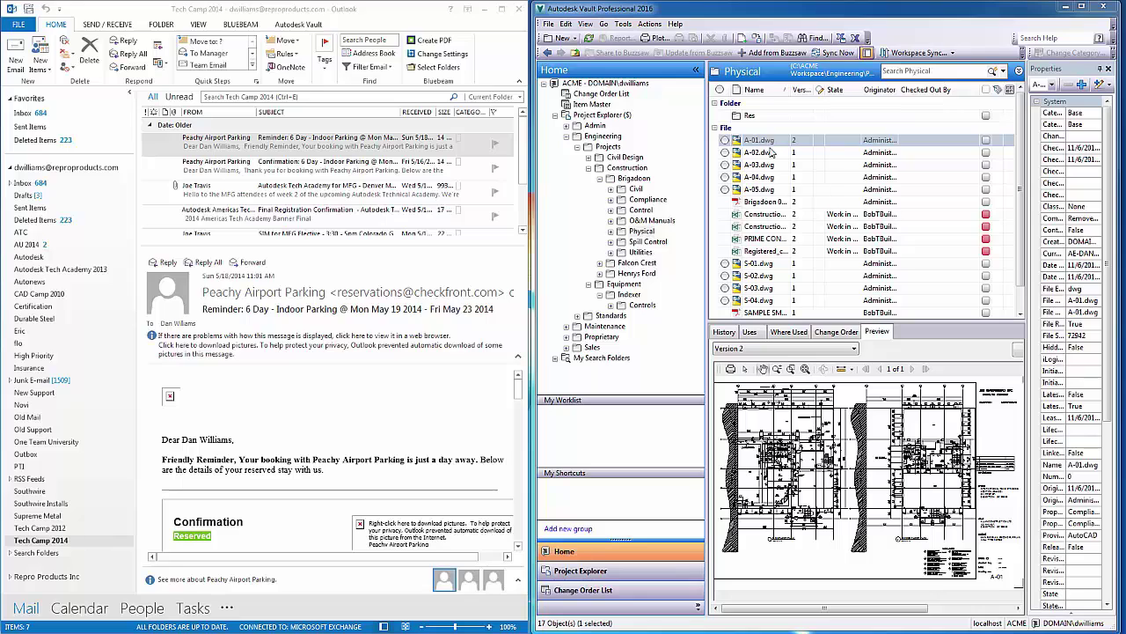
# Check A-01.dwg's expanded Uses list, its Where Used tab, then its two-version History
pyautogui.click(749, 332)
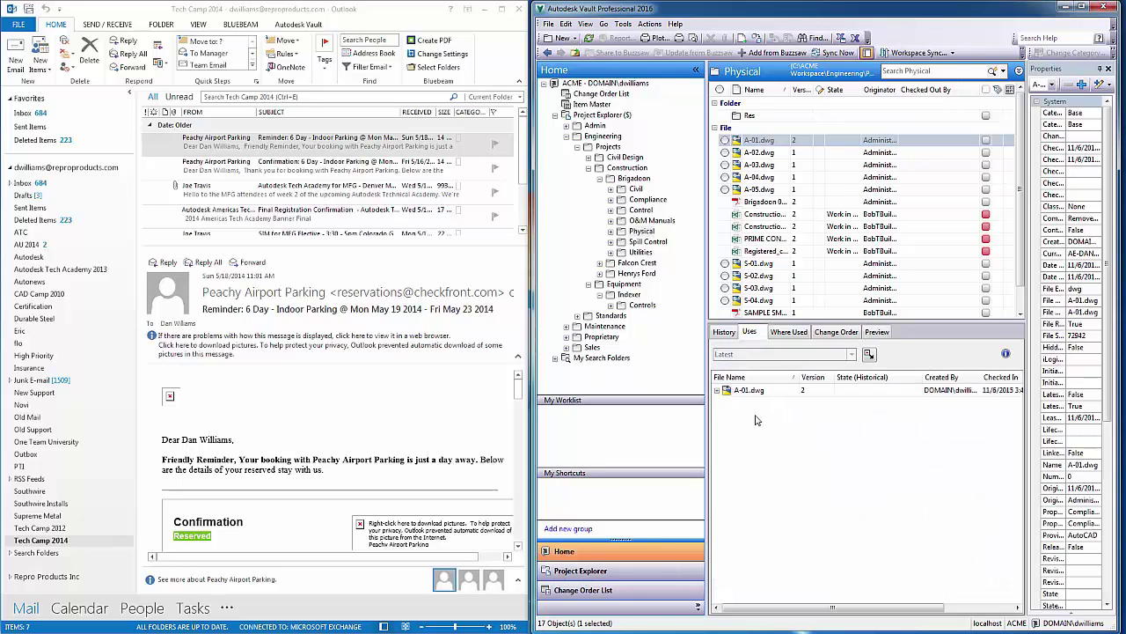
pyautogui.click(717, 391)
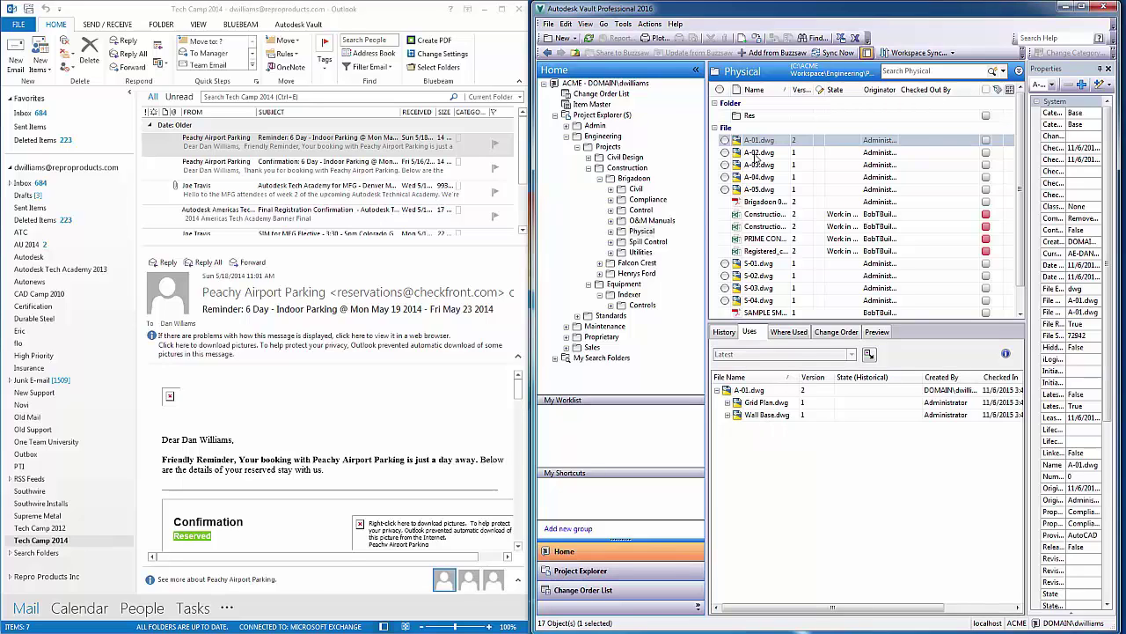
pyautogui.click(789, 332)
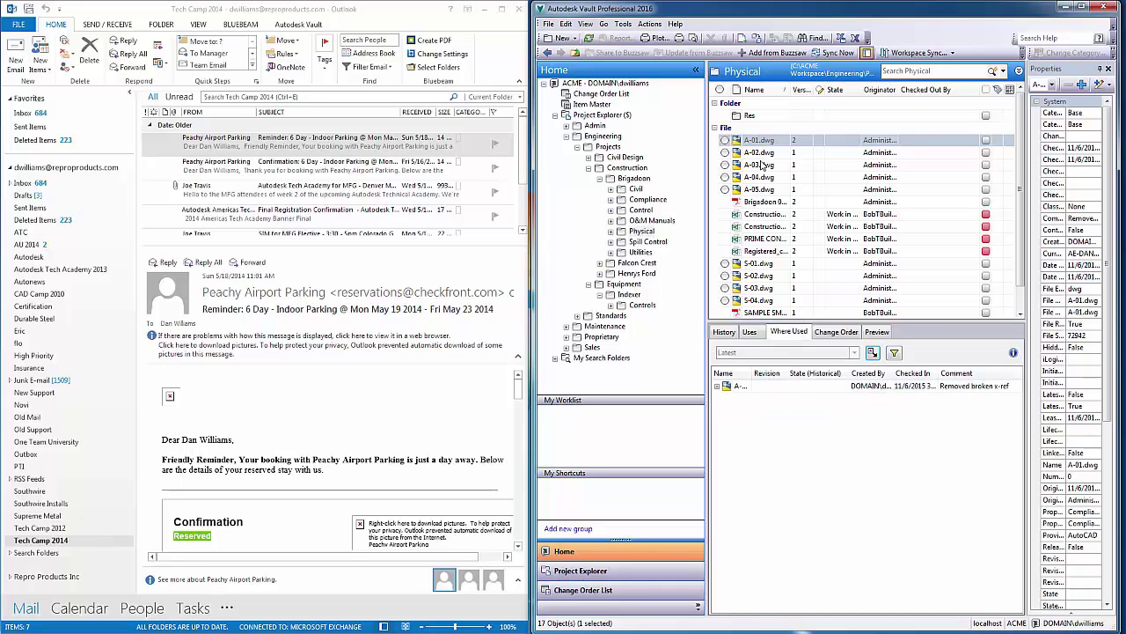
pyautogui.click(724, 332)
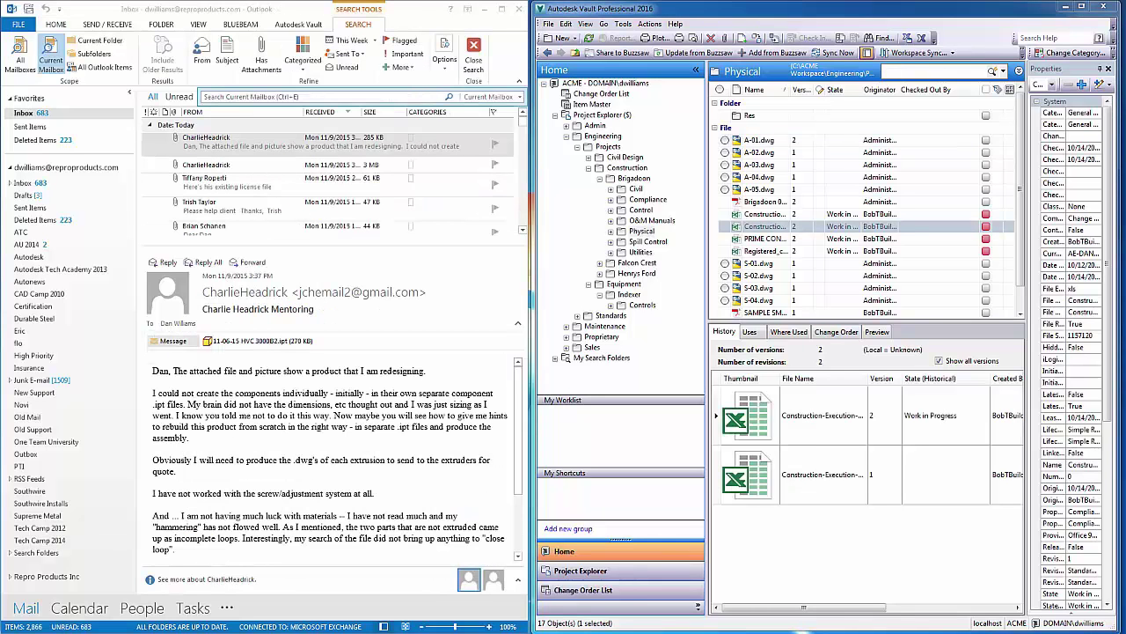
# Search the current Outlook mailbox for the colleague's first name AND dw
pyautogui.click(291, 97)
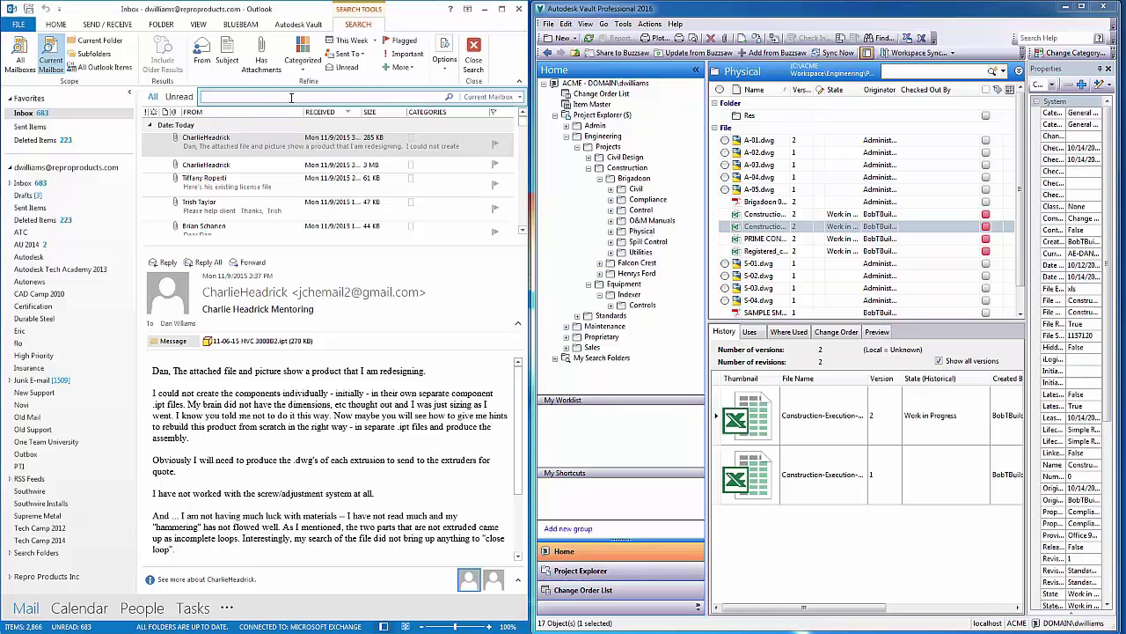
pyautogui.write('eri')
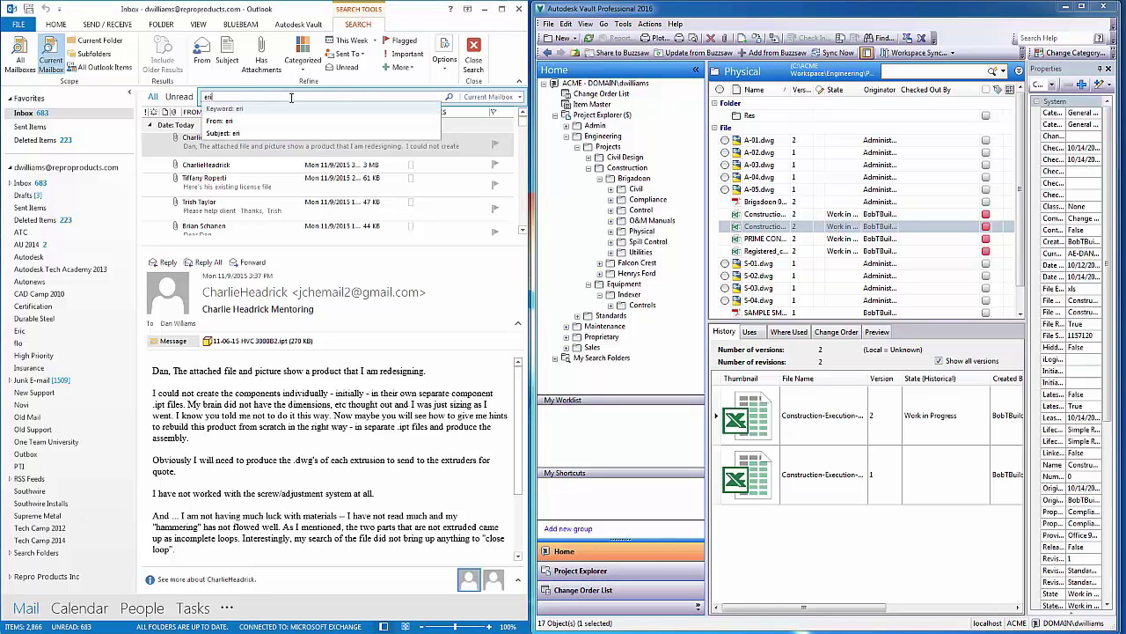
pyautogui.write('c A')
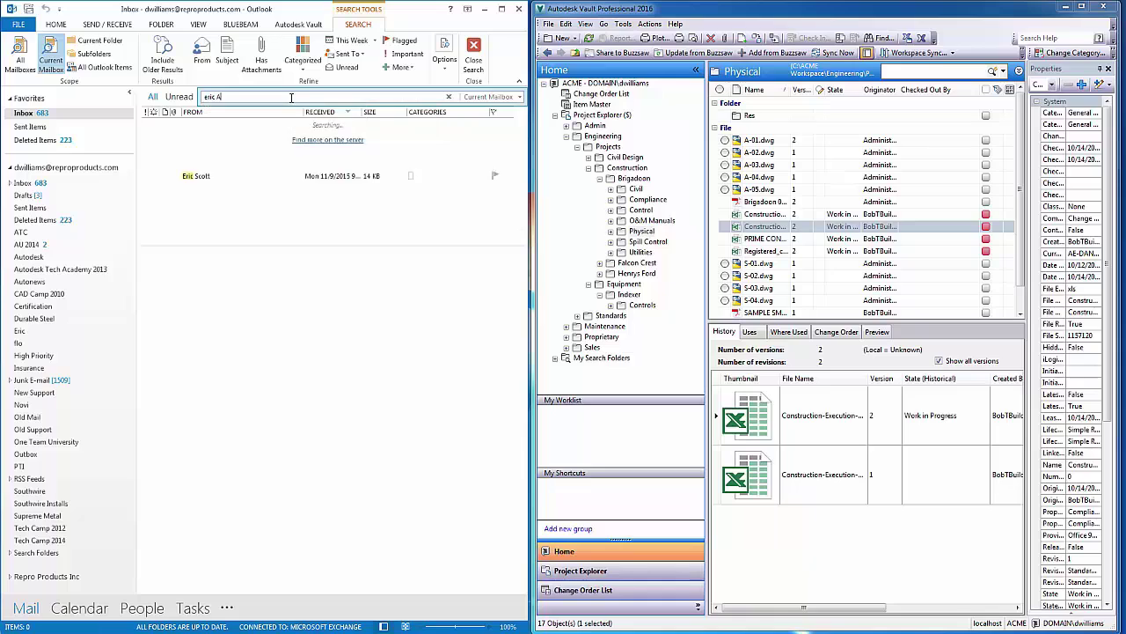
pyautogui.write('ND d')
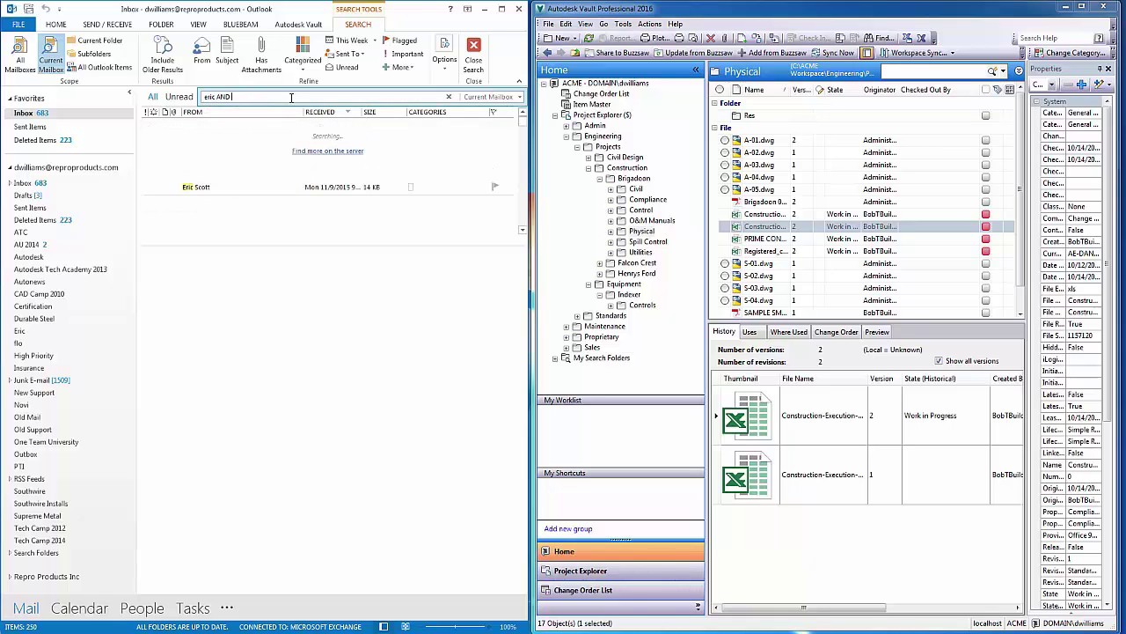
pyautogui.write('w')
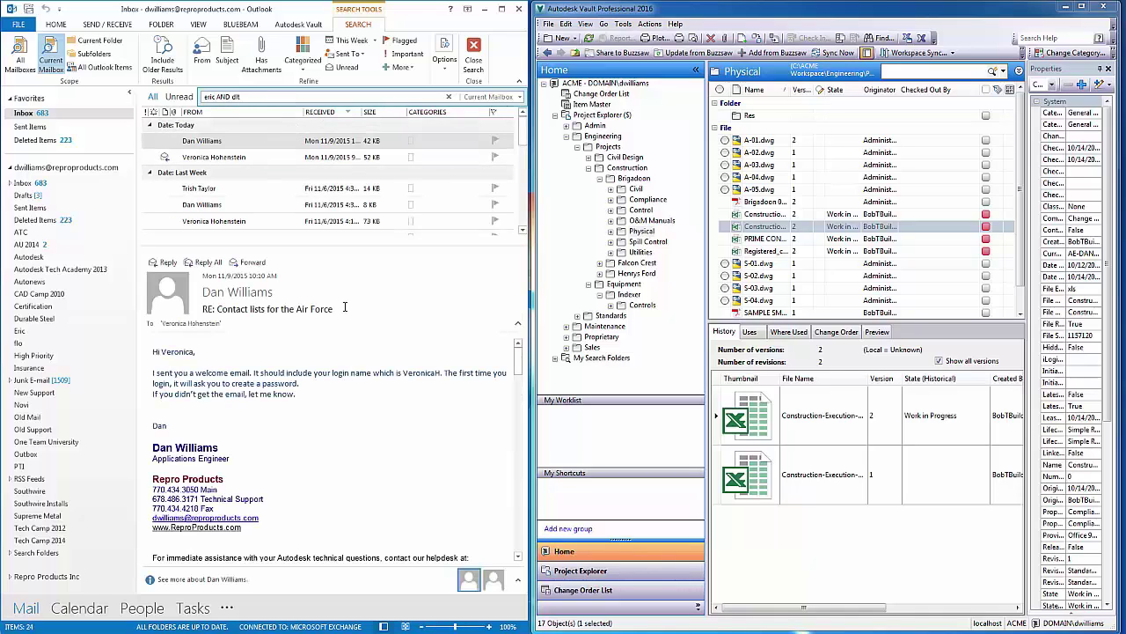
# Run the vault search 'bob*AND construction' to list only Construction-Execution-Plan-Checklist.xls
pyautogui.click(899, 72)
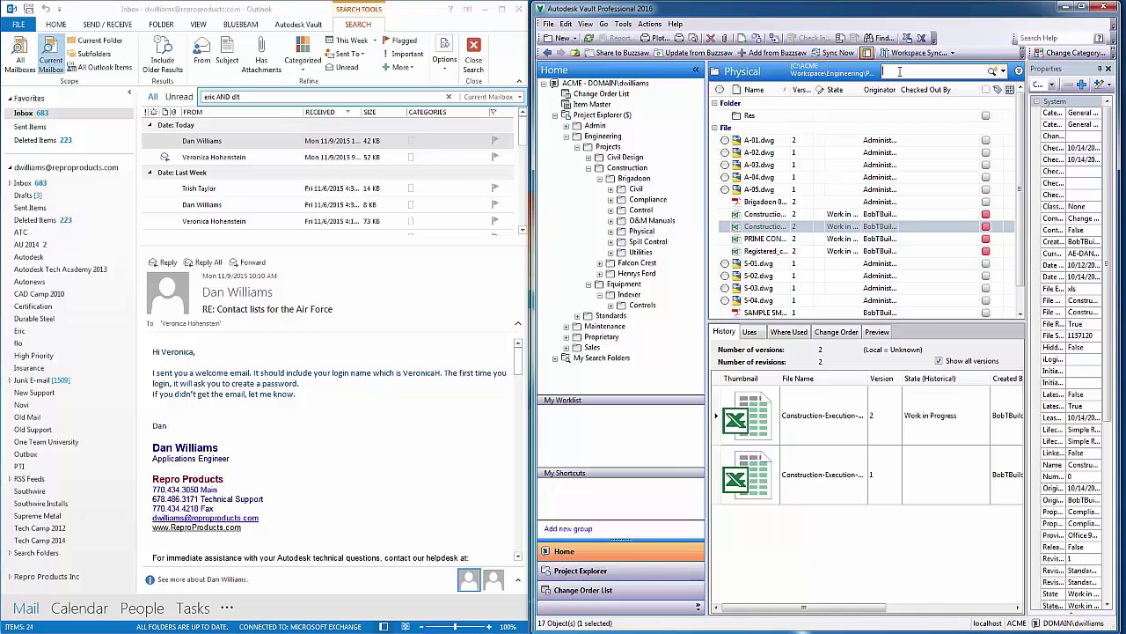
pyautogui.write('bob')
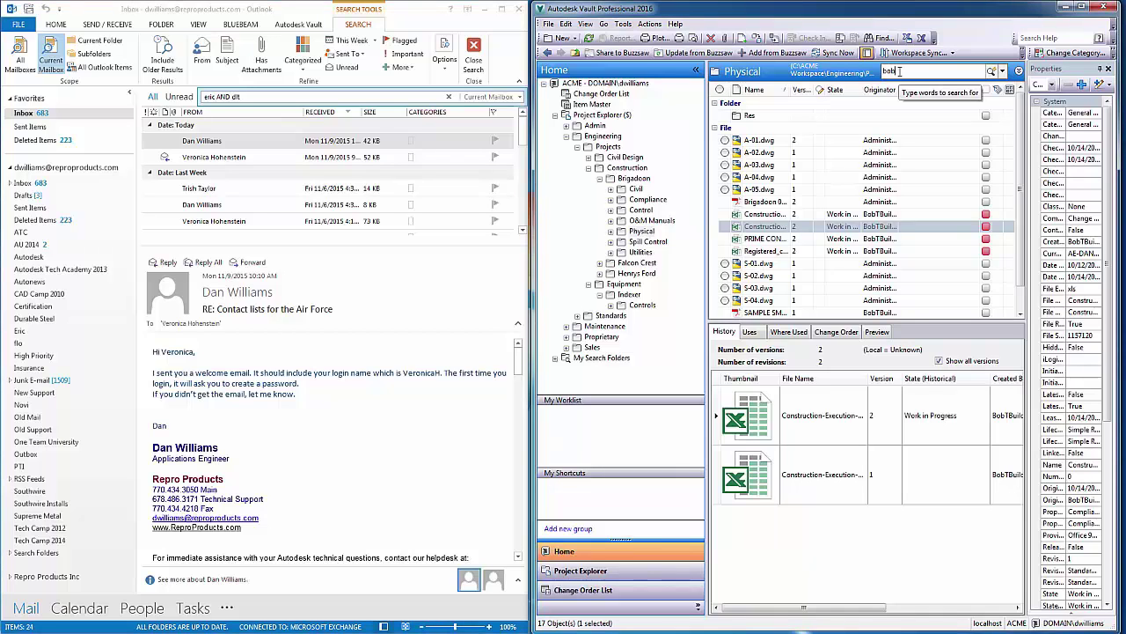
pyautogui.write('*')
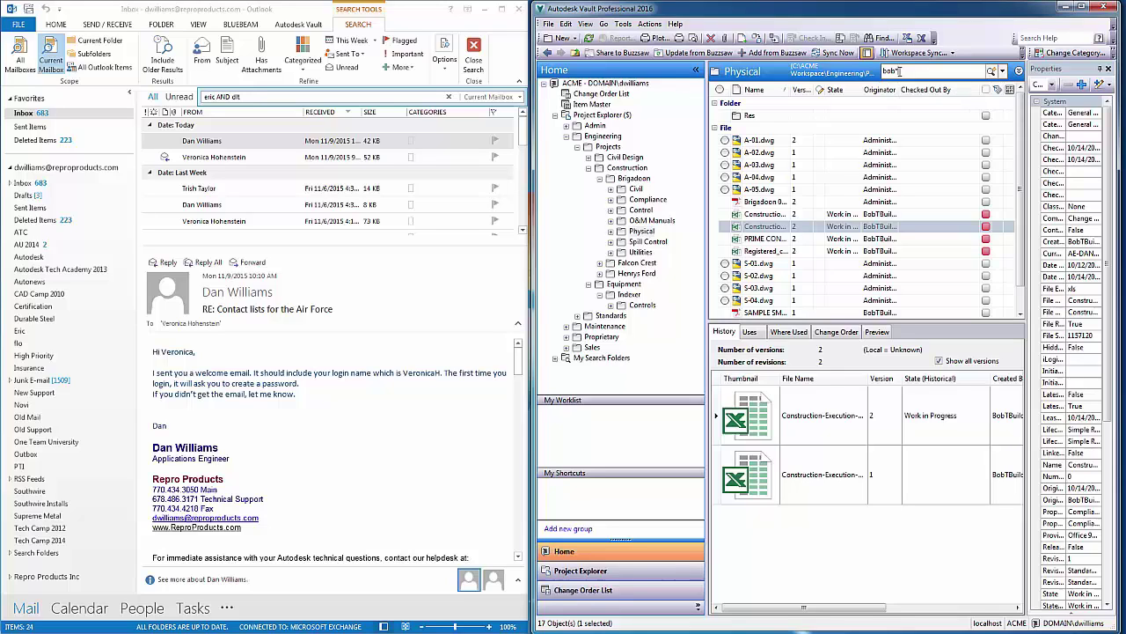
pyautogui.write('AND construction')
pyautogui.press('Return')
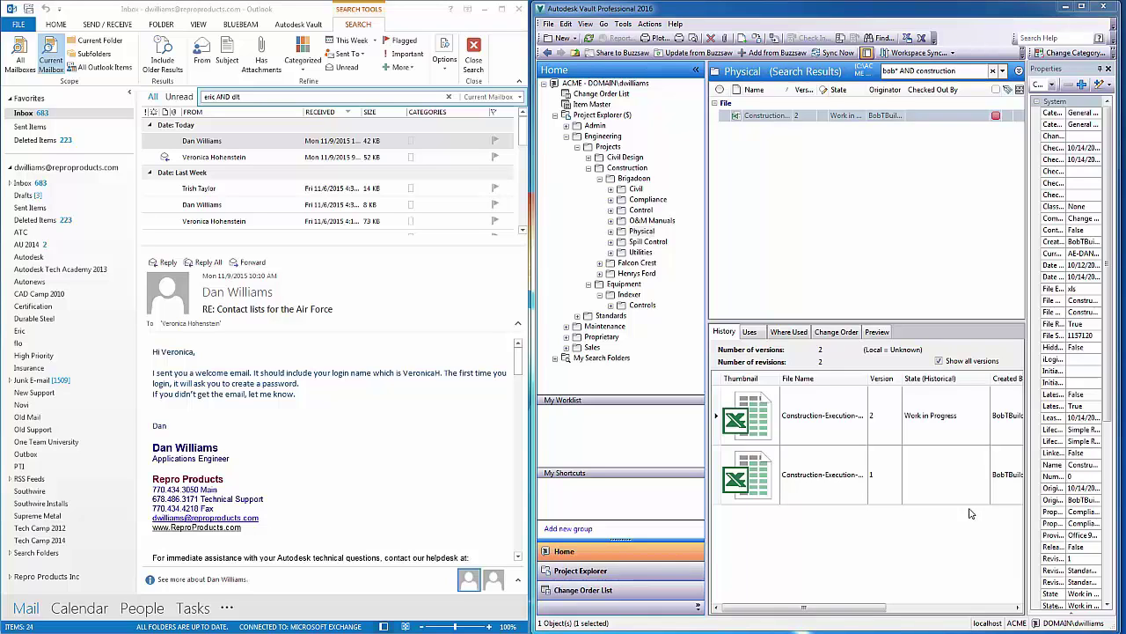
# Drag Recipient Name from Outlook's Field Chooser onto the message headers, then maximize Vault
pyautogui.rightClick(272, 117)
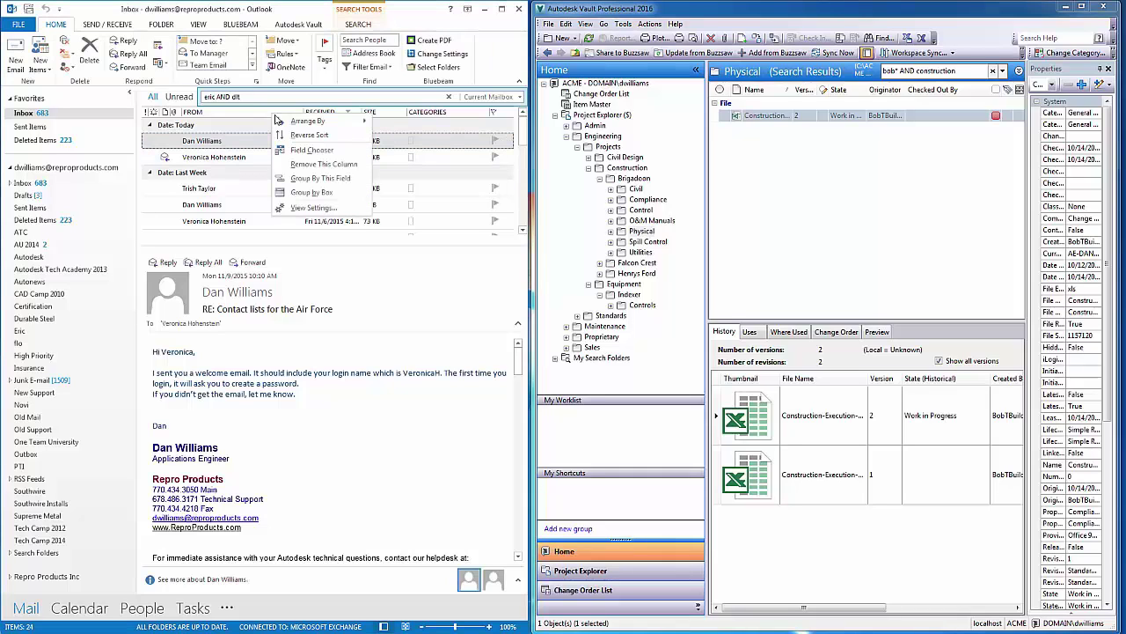
pyautogui.click(319, 151)
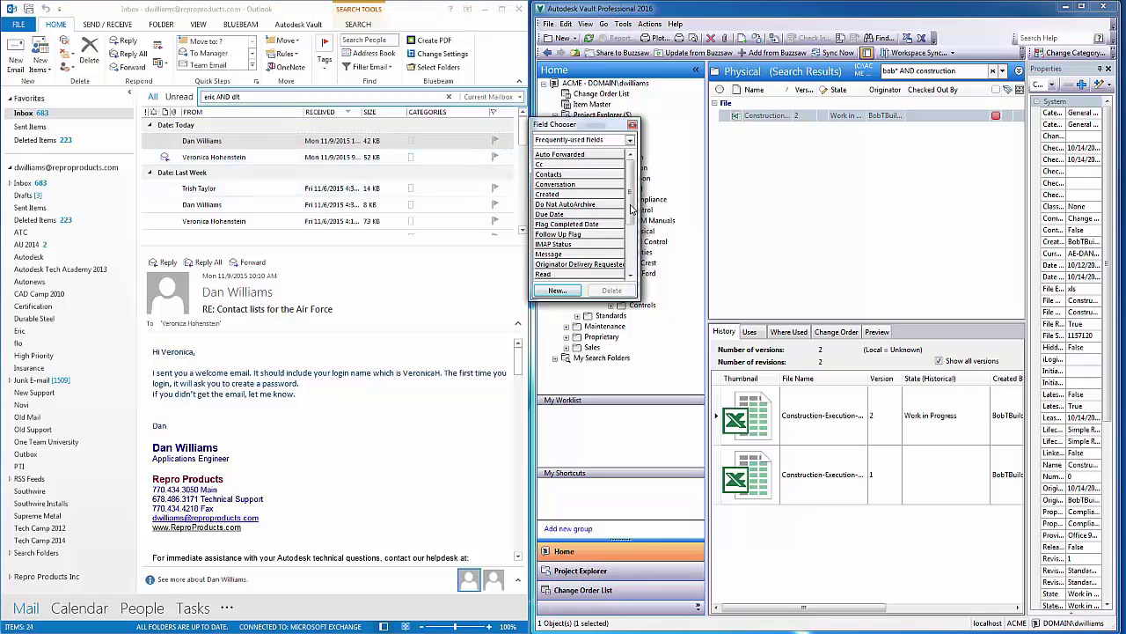
pyautogui.moveTo(631, 201); pyautogui.dragTo(631, 224)
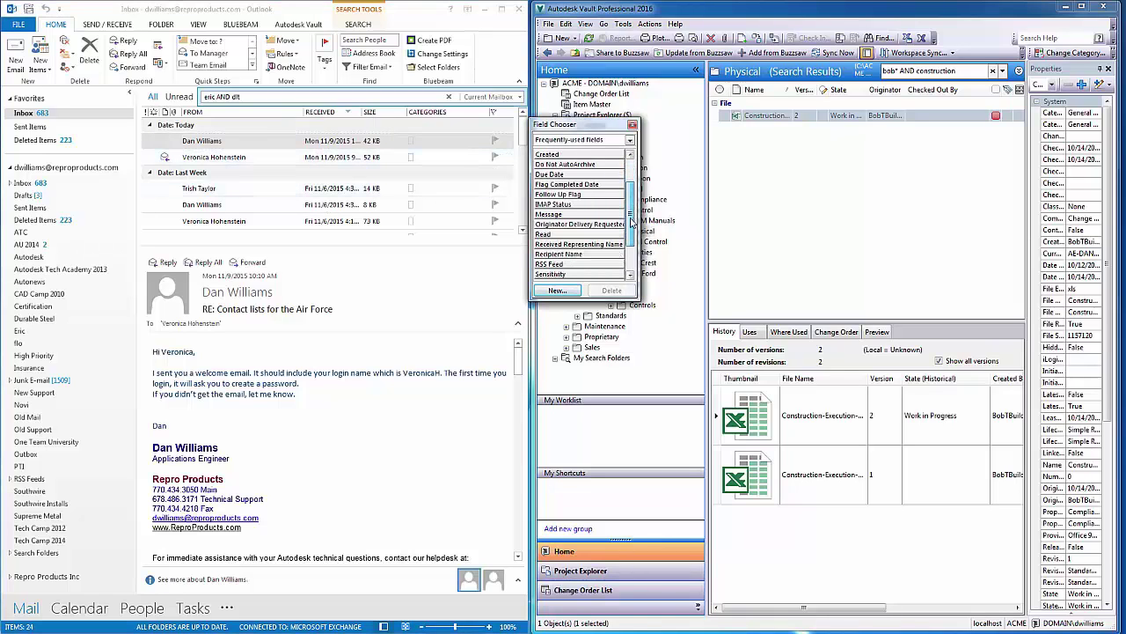
pyautogui.moveTo(564, 254); pyautogui.dragTo(366, 111)
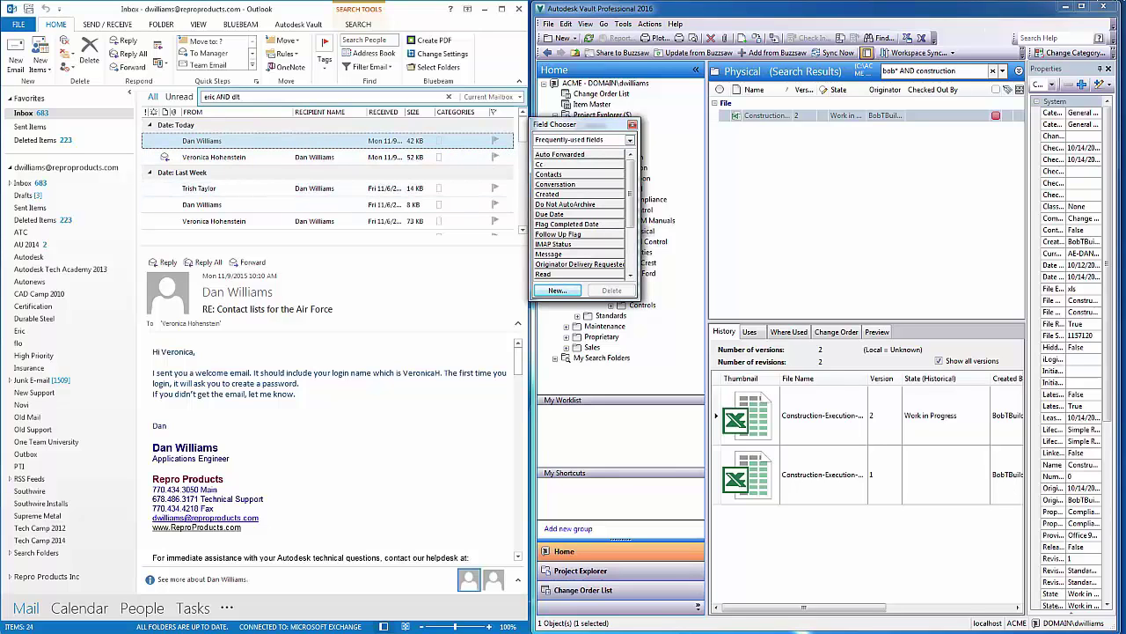
pyautogui.click(1083, 8)
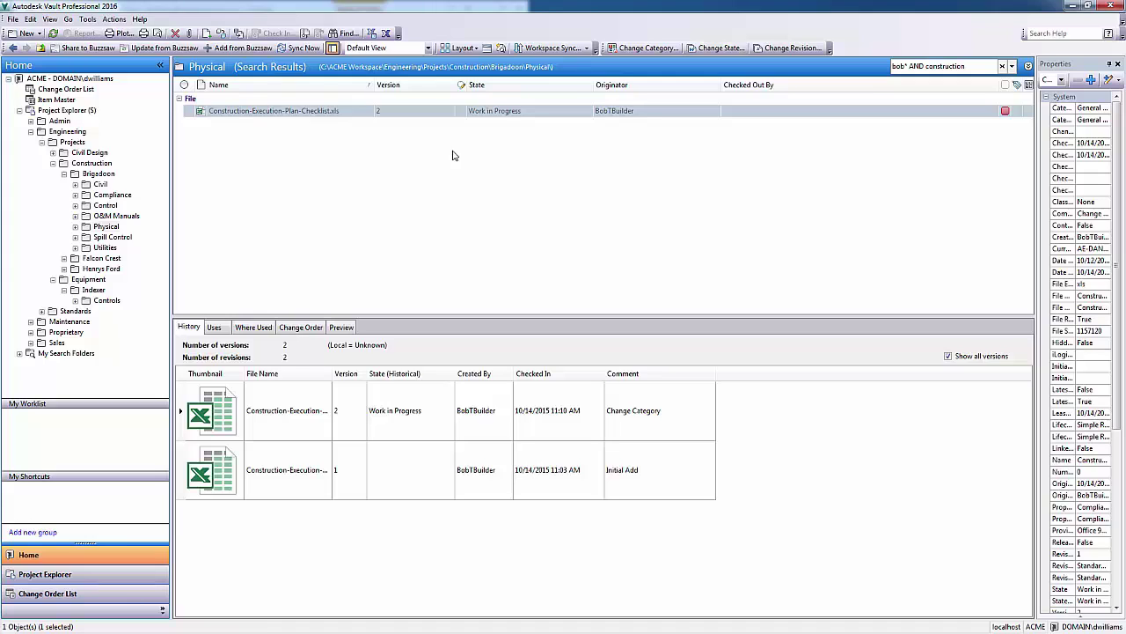
# Add the Cost field to the file list's displayed fields through Customize View > Fields
pyautogui.click(421, 90)
pyautogui.rightClick(420, 91)
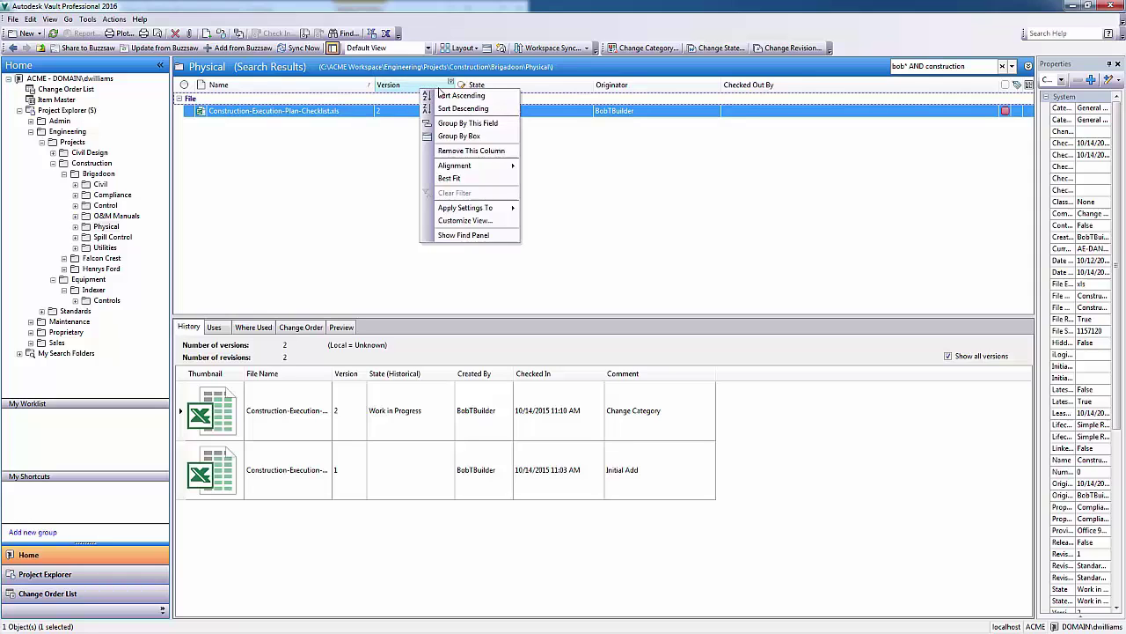
pyautogui.click(471, 221)
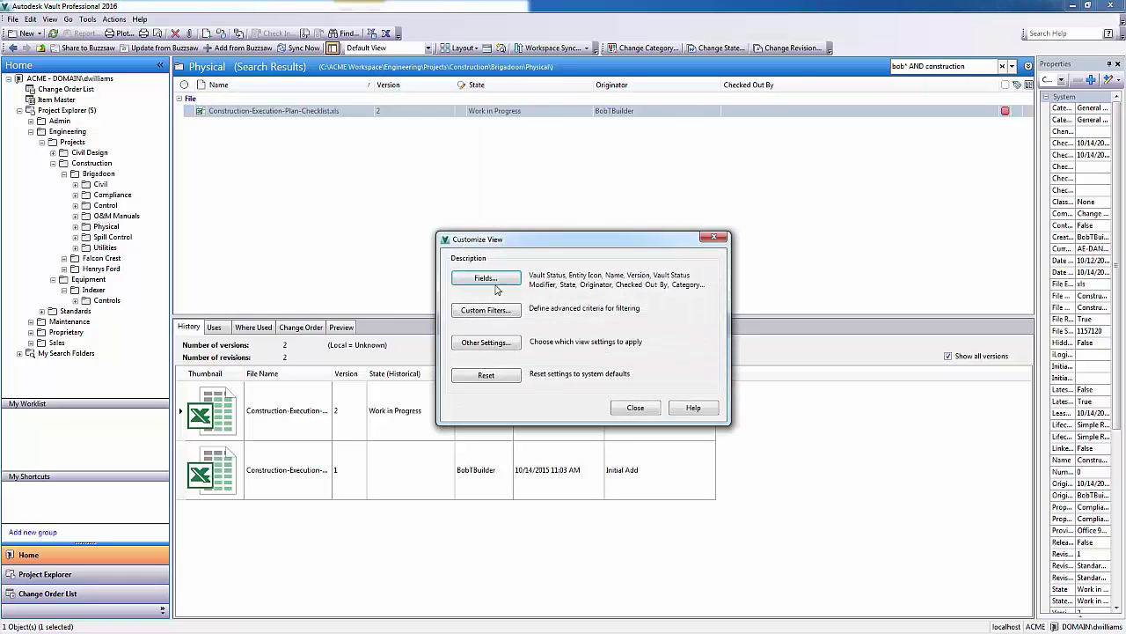
pyautogui.click(484, 280)
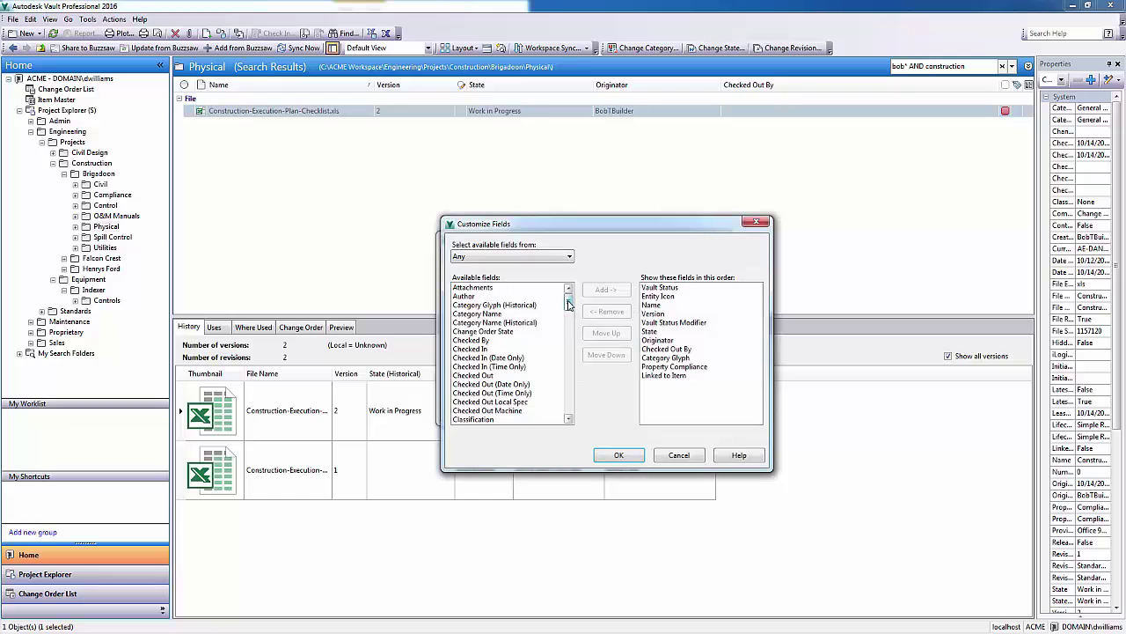
pyautogui.moveTo(568, 305)
pyautogui.mouseDown()
pyautogui.moveTo(571, 370)
pyautogui.moveTo(569, 320)
pyautogui.mouseUp()
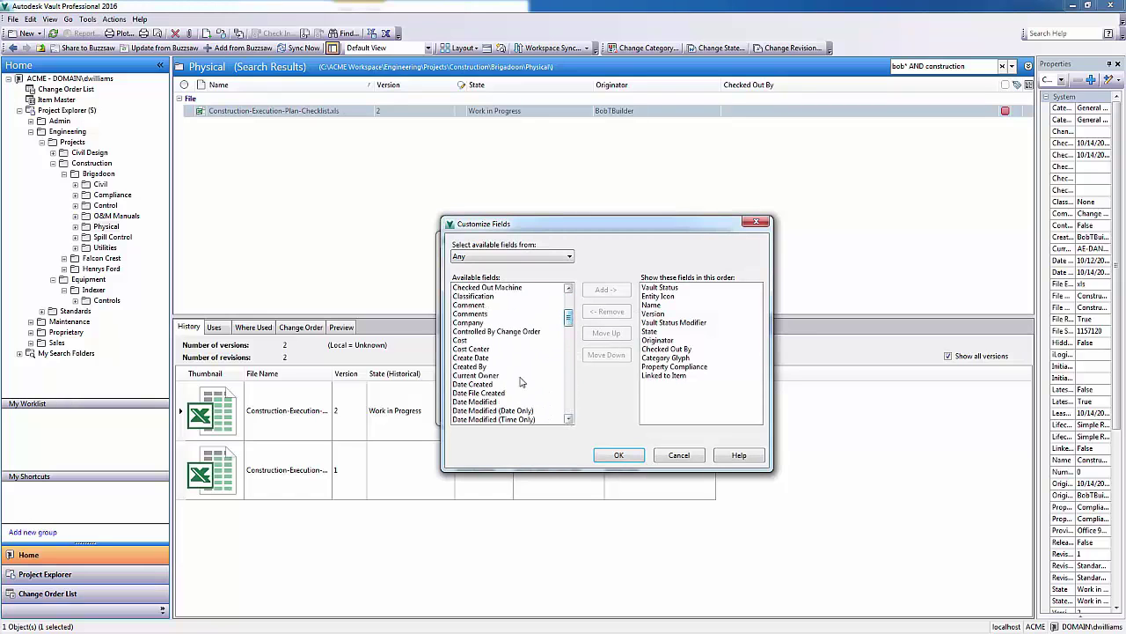
pyautogui.click(466, 342)
pyautogui.click(606, 290)
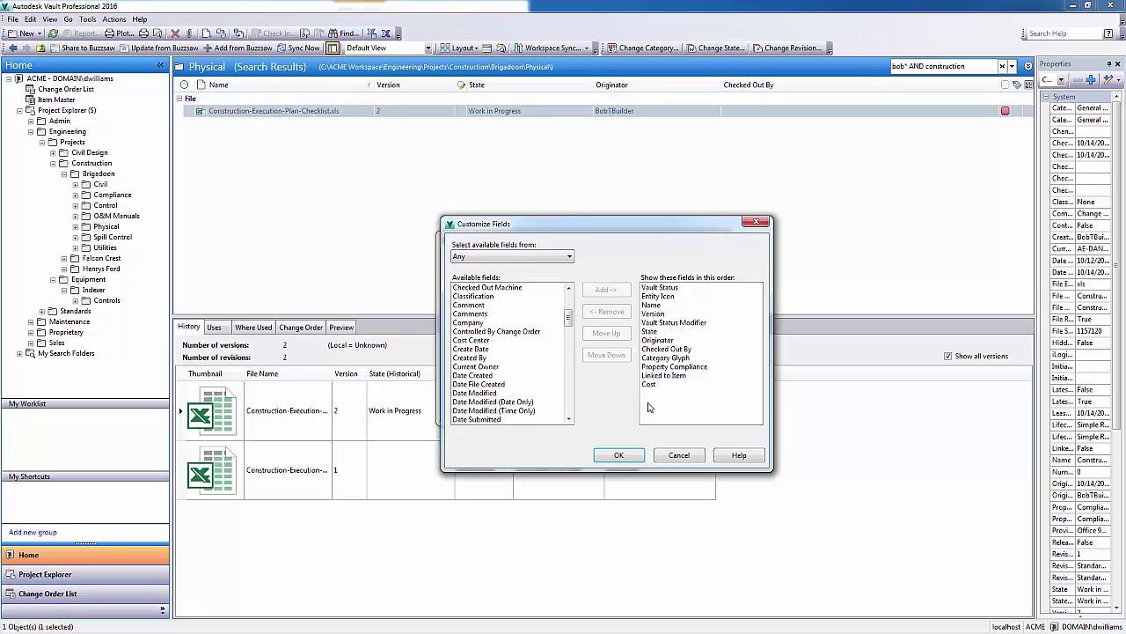
pyautogui.click(651, 388)
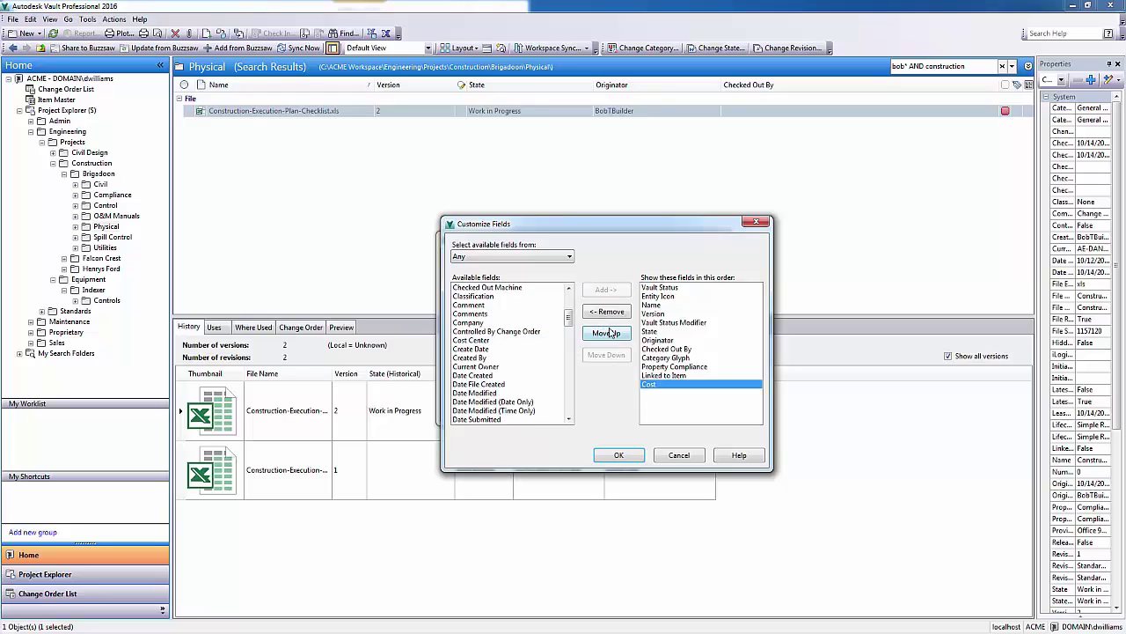
# Move Cost up to follow Vault Status Modifier and apply the customized view
pyautogui.click(606, 334)
pyautogui.click(606, 334)
pyautogui.click(606, 333)
pyautogui.click(606, 334)
pyautogui.click(607, 334)
pyautogui.click(607, 334)
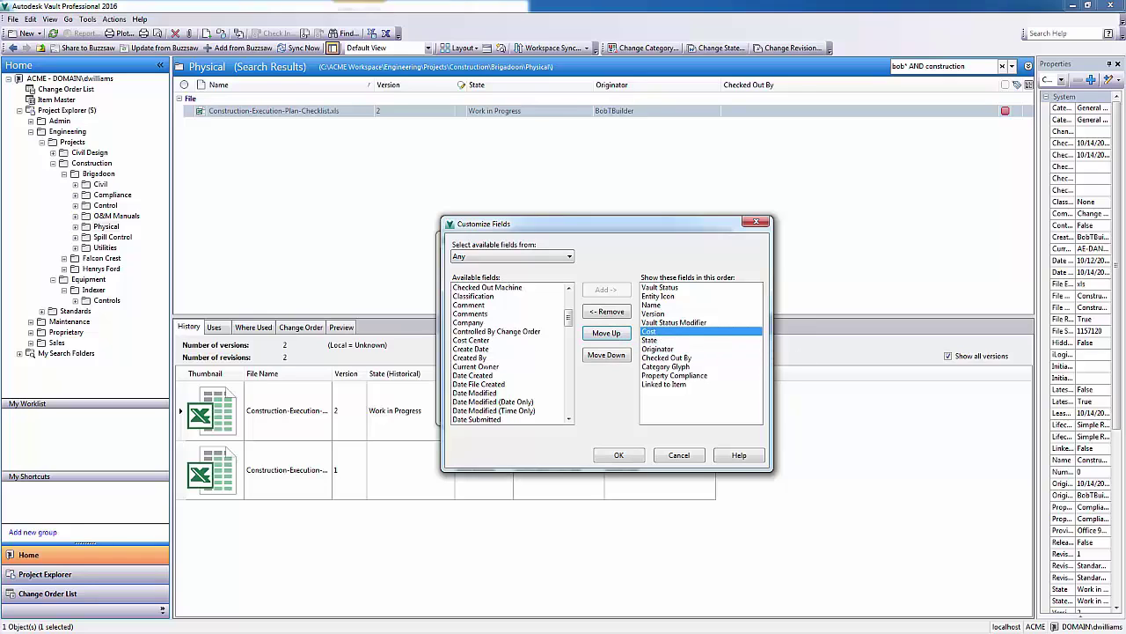
pyautogui.click(623, 456)
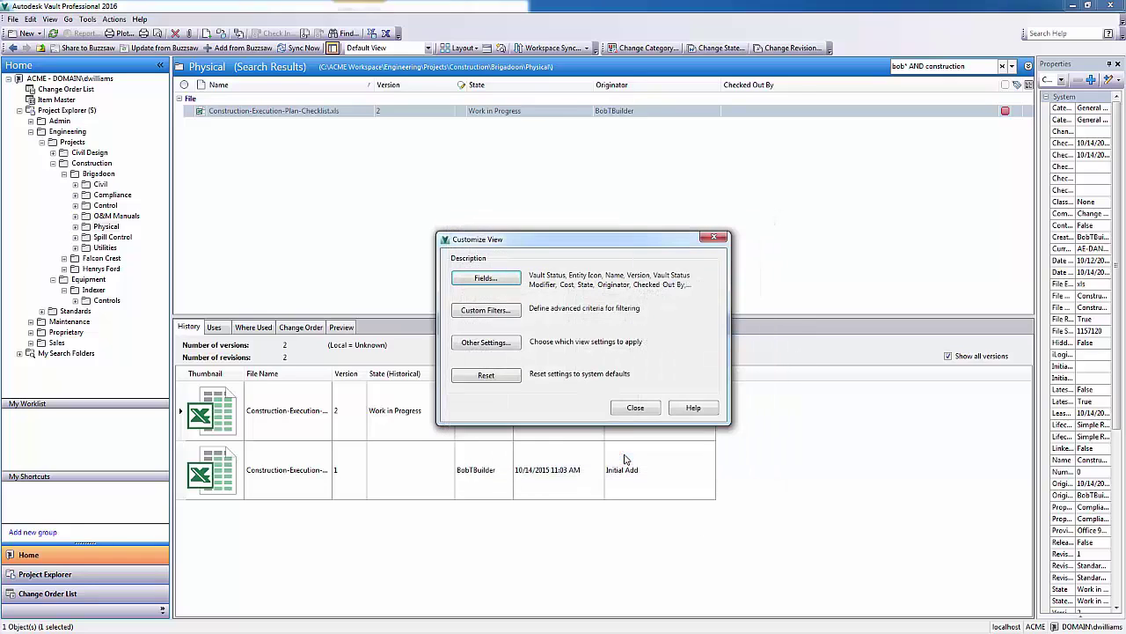
pyautogui.click(635, 407)
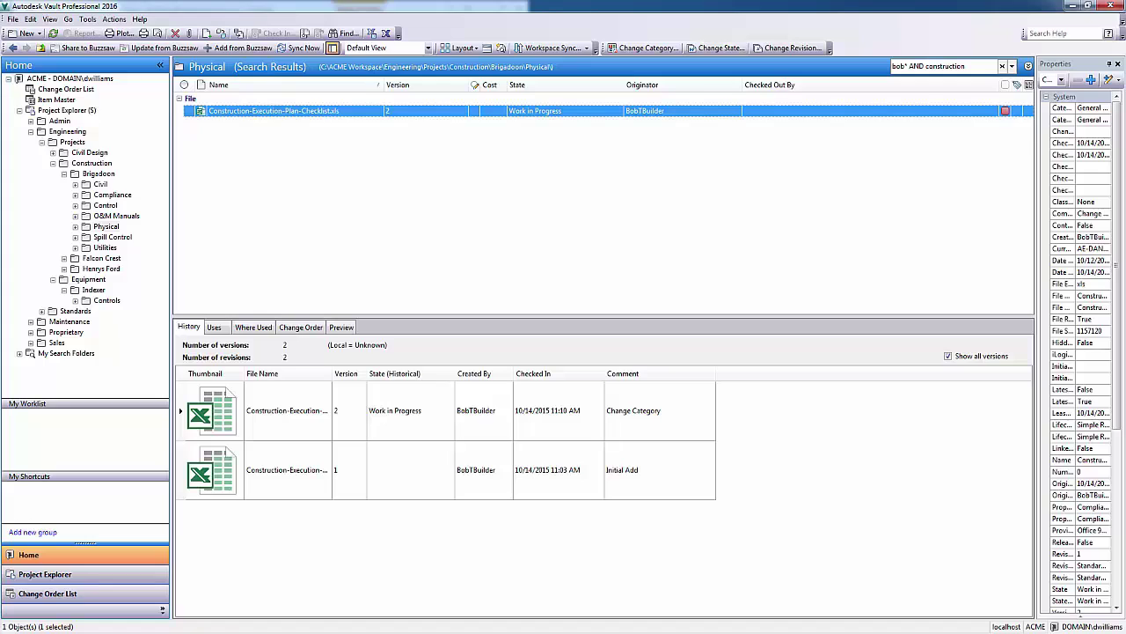
pyautogui.click(792, 473)
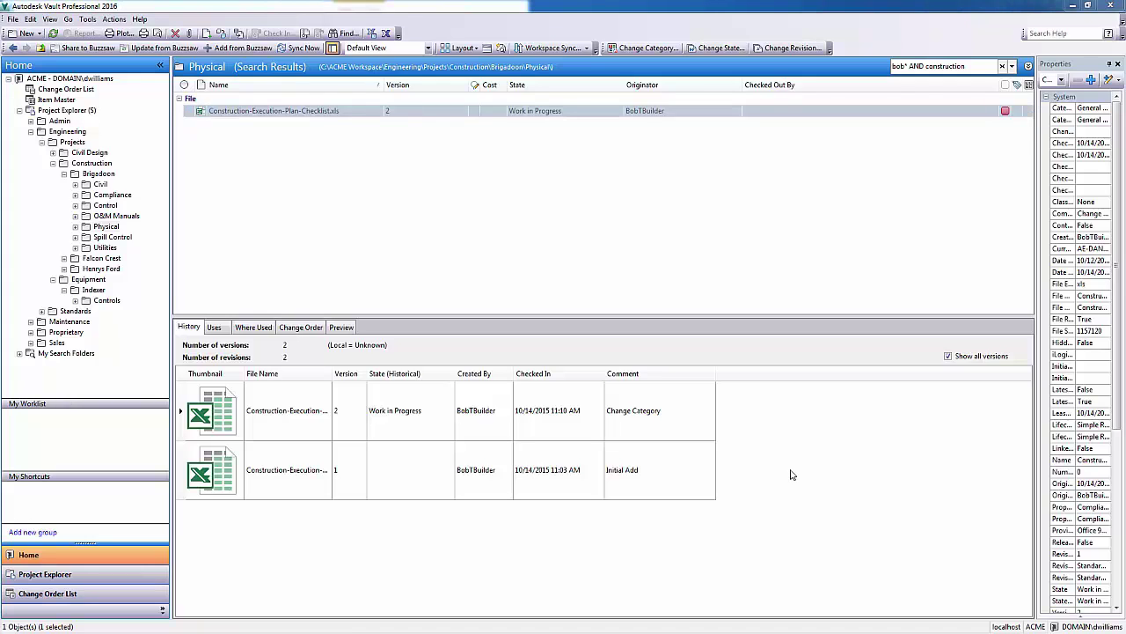
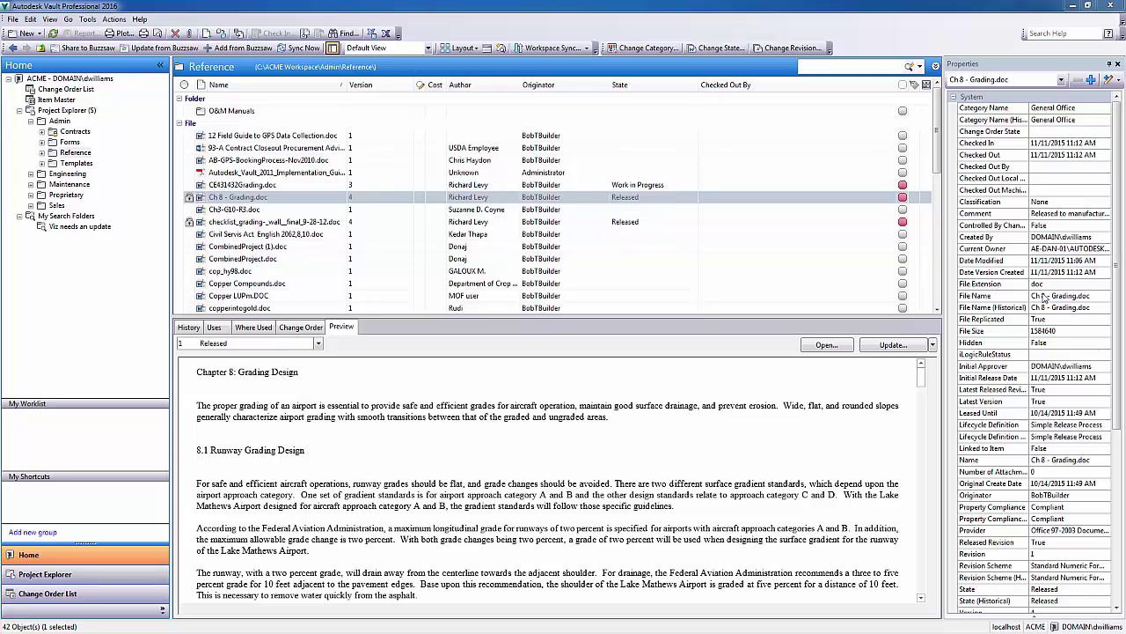
# Quick-search the Reference folder for one author's files, then return to the Project Explorer root
pyautogui.moveTo(1118, 232); pyautogui.dragTo(1106, 254)
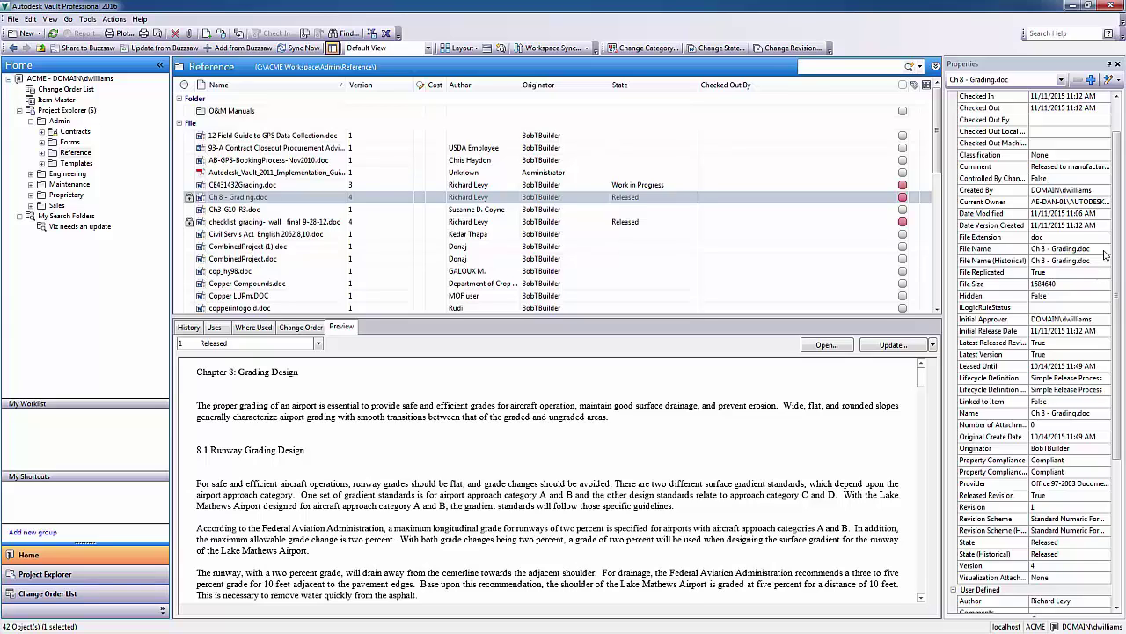
pyautogui.click(824, 67)
pyautogui.write('levy')
pyautogui.press('Return')
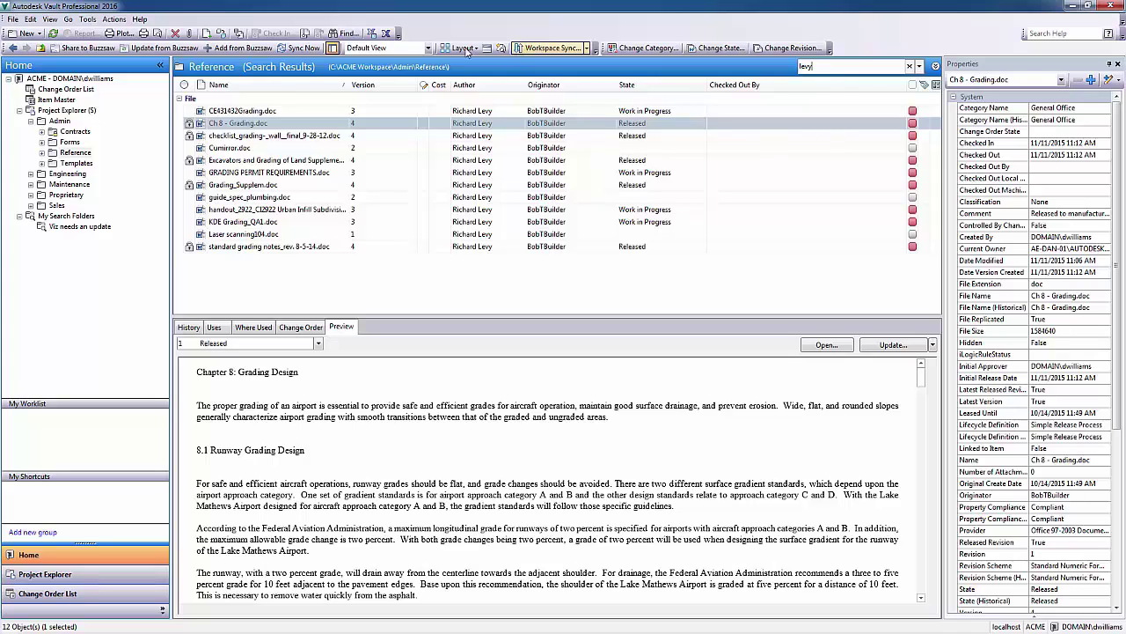
pyautogui.click(69, 112)
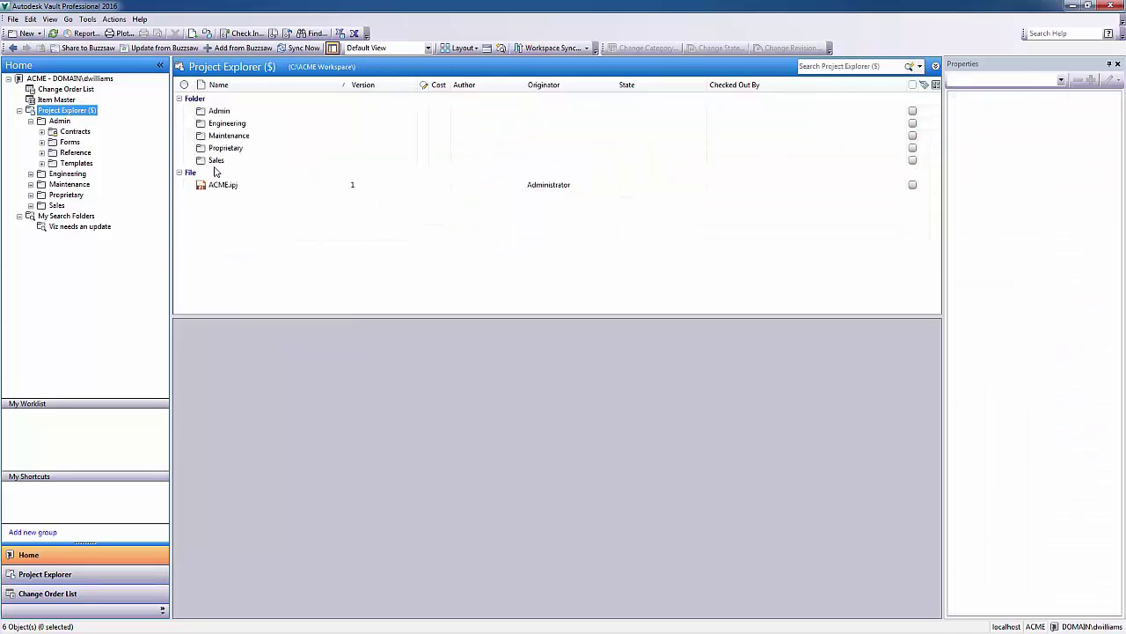
# Search all of Project Explorer for 'grading' and preview GRADING PERMIT REQUIREMENTS.doc among the 11 results
pyautogui.click(864, 66)
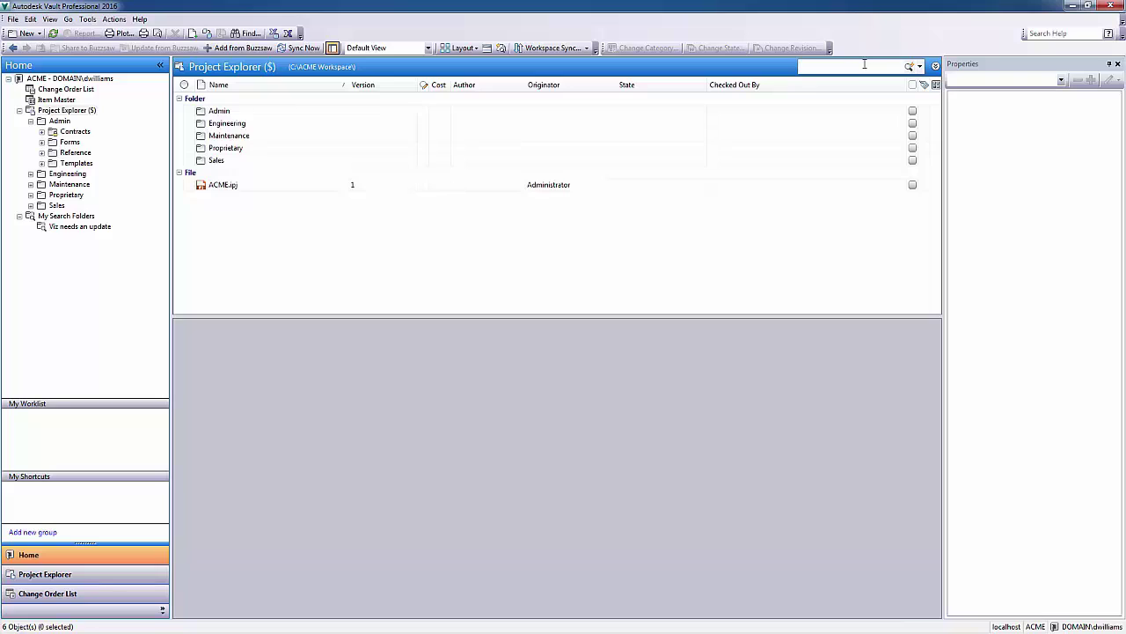
pyautogui.write('ading')
pyautogui.press('Return')
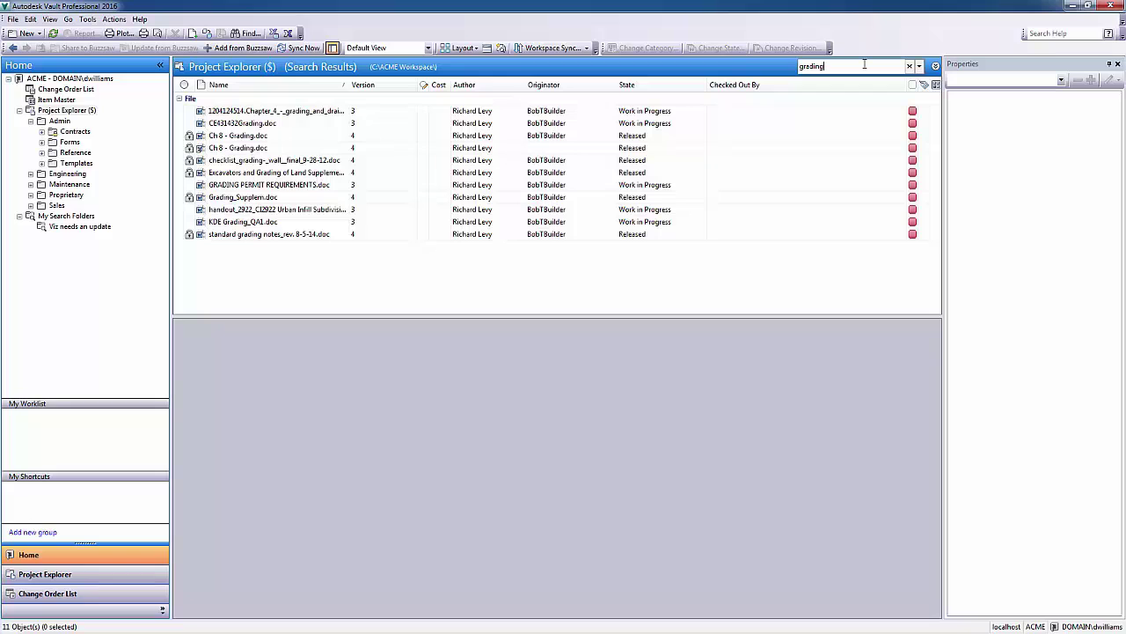
pyautogui.click(272, 186)
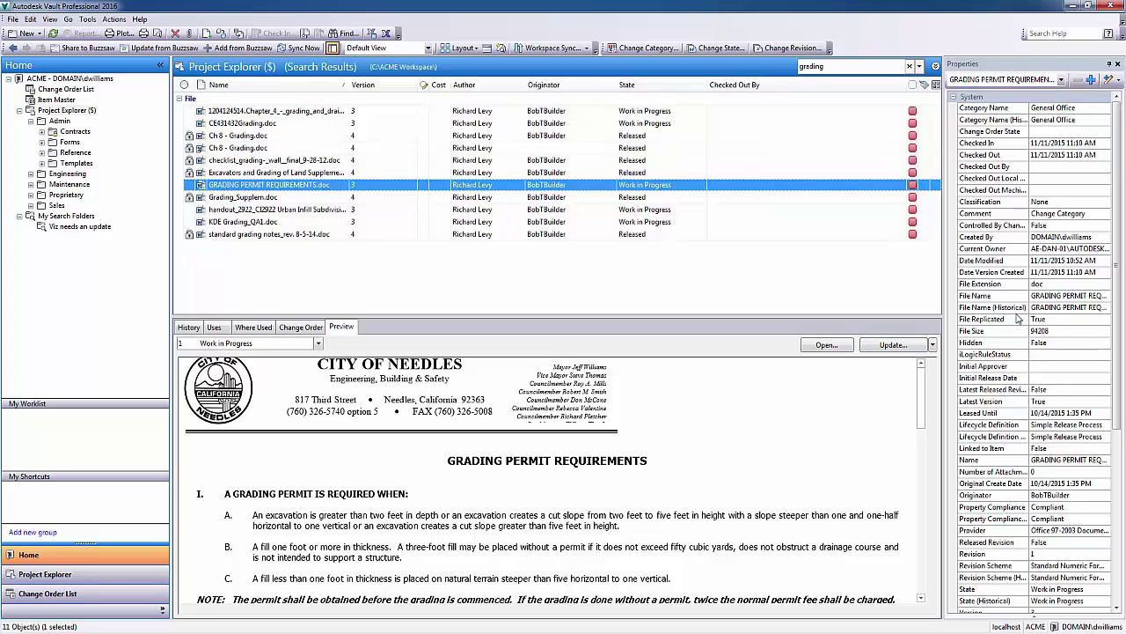
# Enable Search File Content, rerun the grading search for 46 results, and preview ConstructionCostBreakdown.xls
pyautogui.click(936, 66)
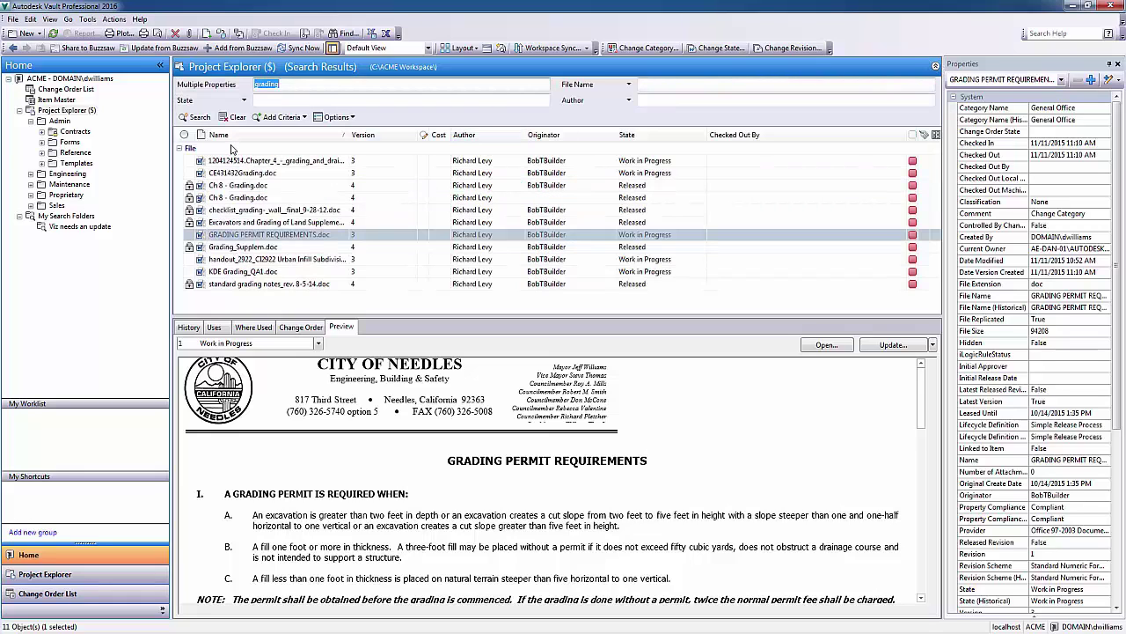
pyautogui.click(336, 117)
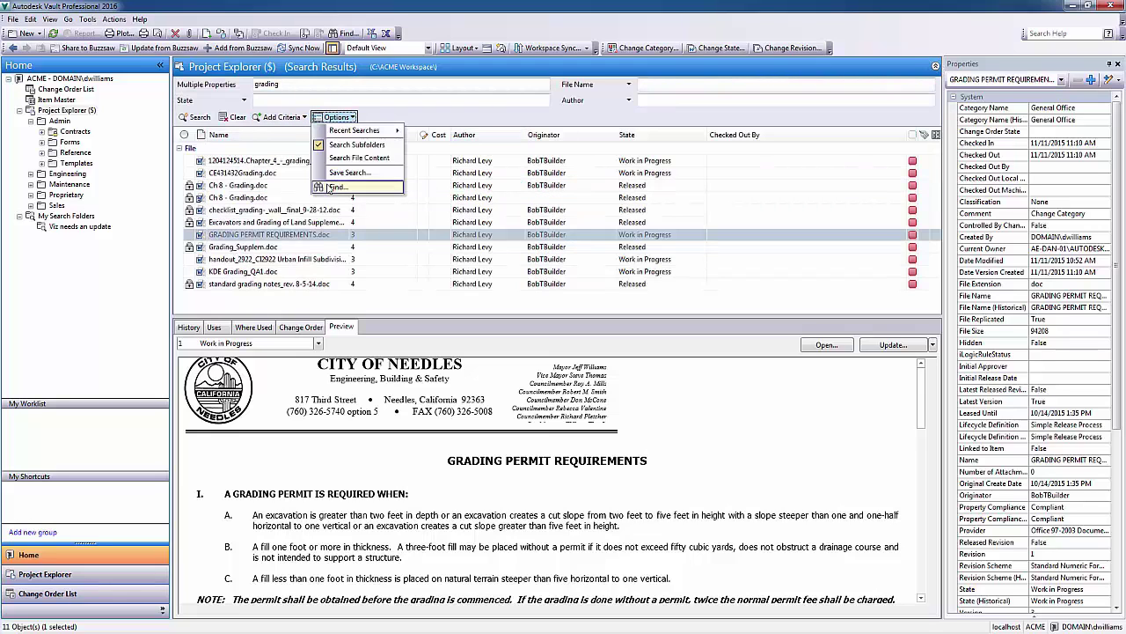
pyautogui.click(351, 156)
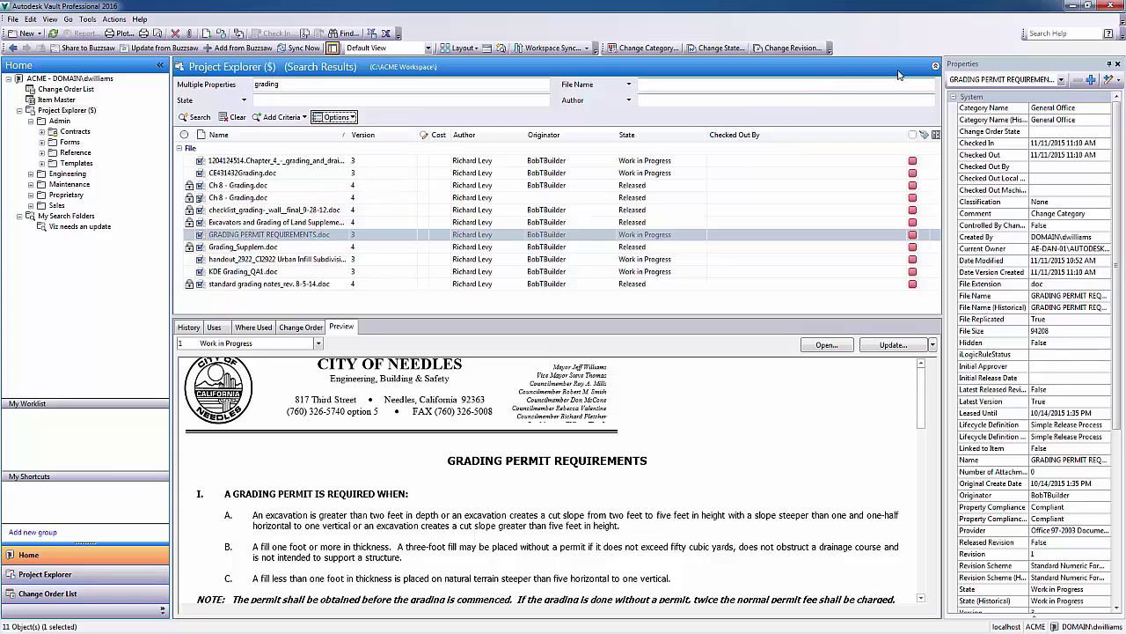
pyautogui.click(936, 67)
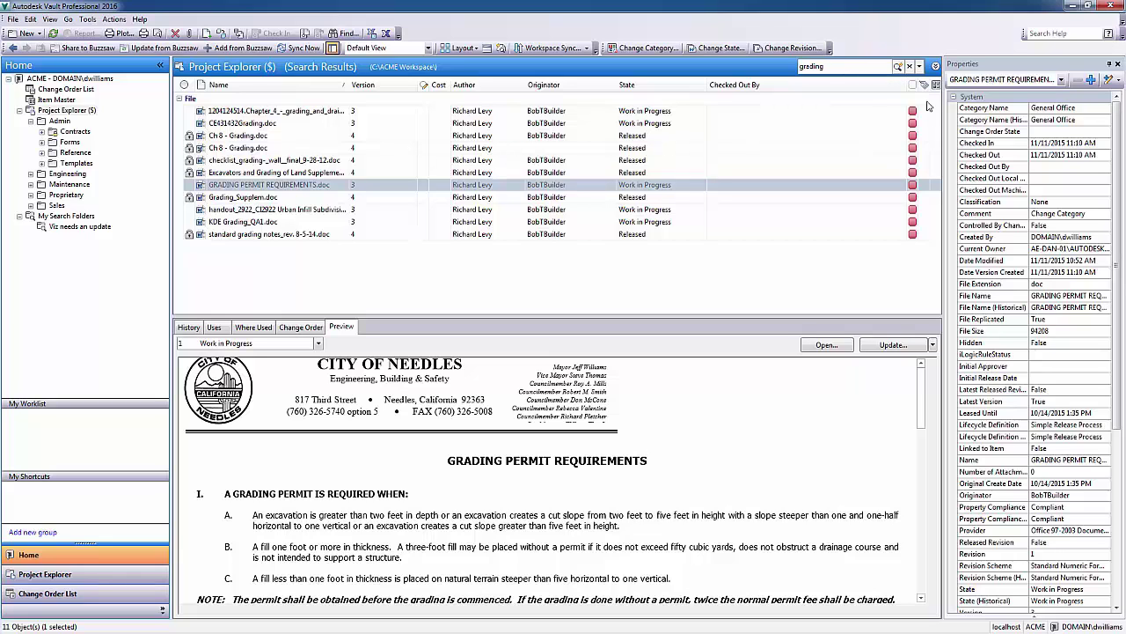
pyautogui.click(897, 66)
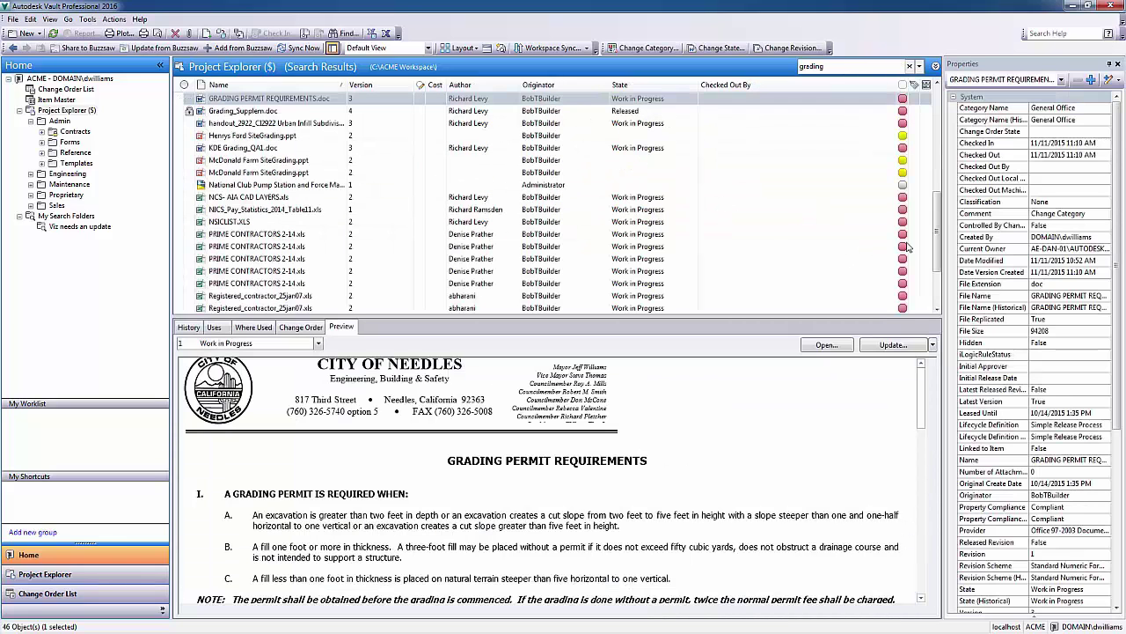
pyautogui.moveTo(937, 231); pyautogui.dragTo(917, 150)
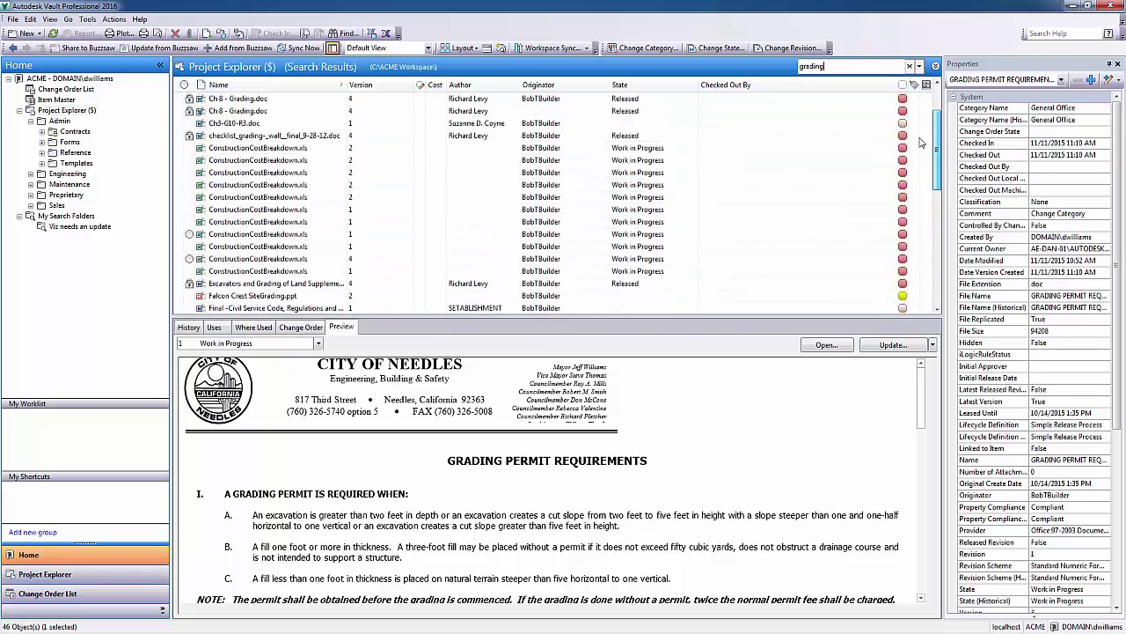
pyautogui.click(236, 258)
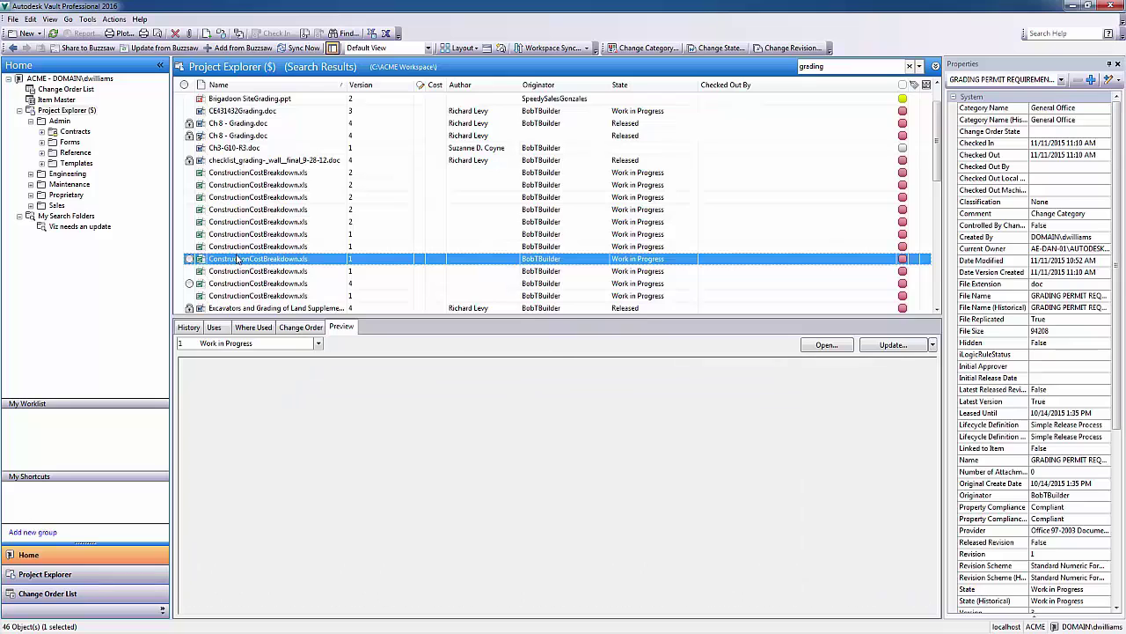
pyautogui.moveTo(921, 400); pyautogui.dragTo(921, 487)
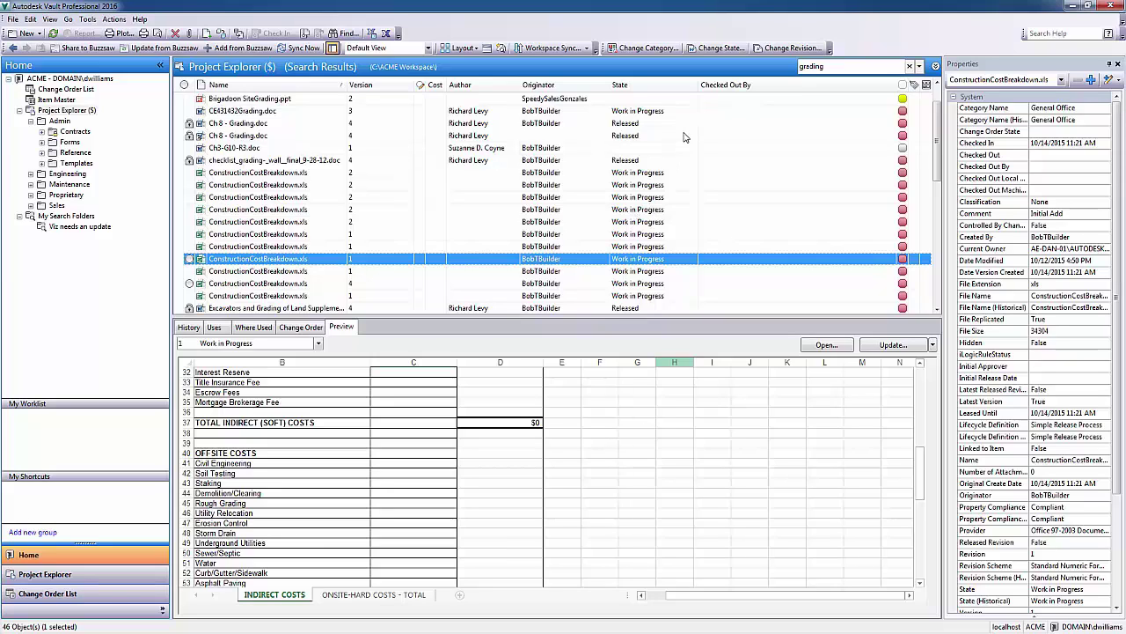
# Search with File Name 'grading' and the author's name as Author, narrowing results to 11 files
pyautogui.click(934, 66)
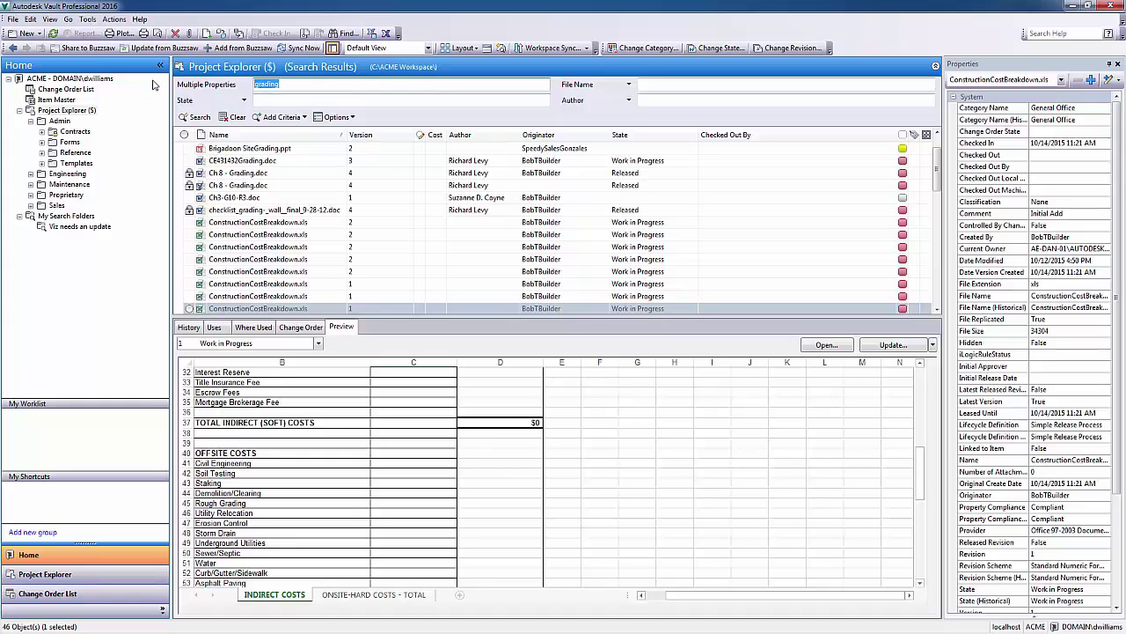
pyautogui.press('BackSpace')
pyautogui.click(658, 101)
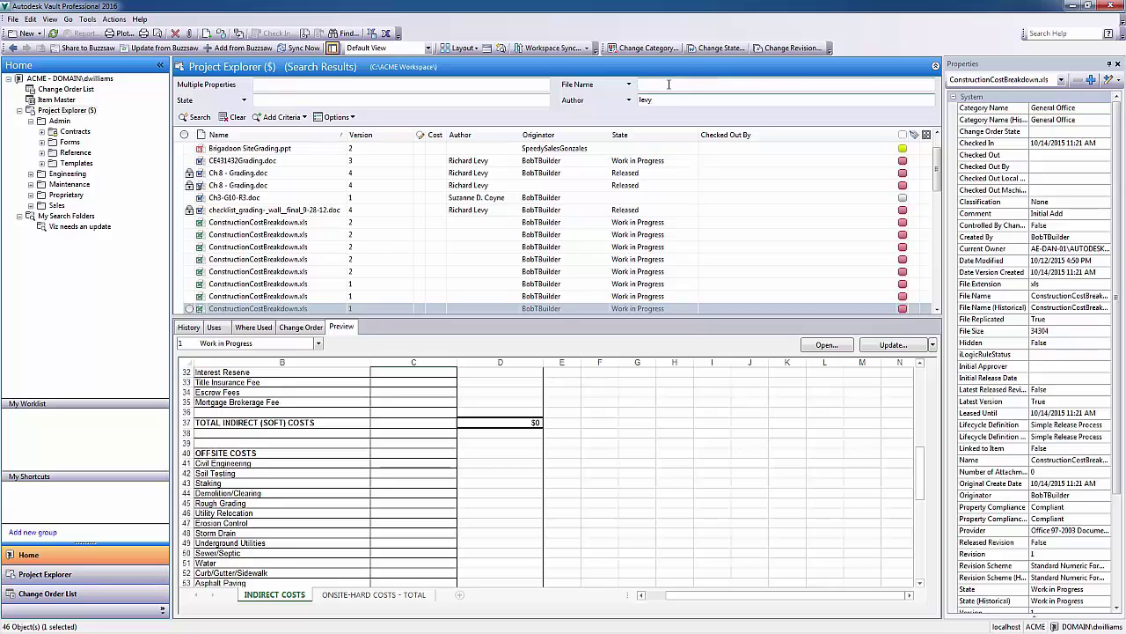
pyautogui.click(669, 85)
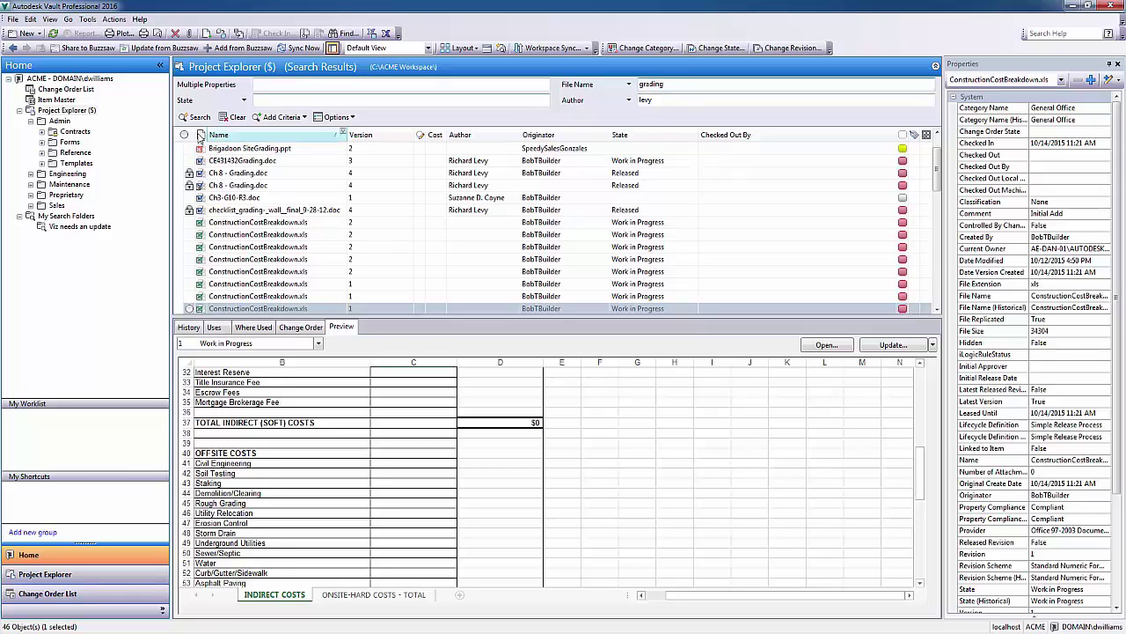
pyautogui.click(195, 117)
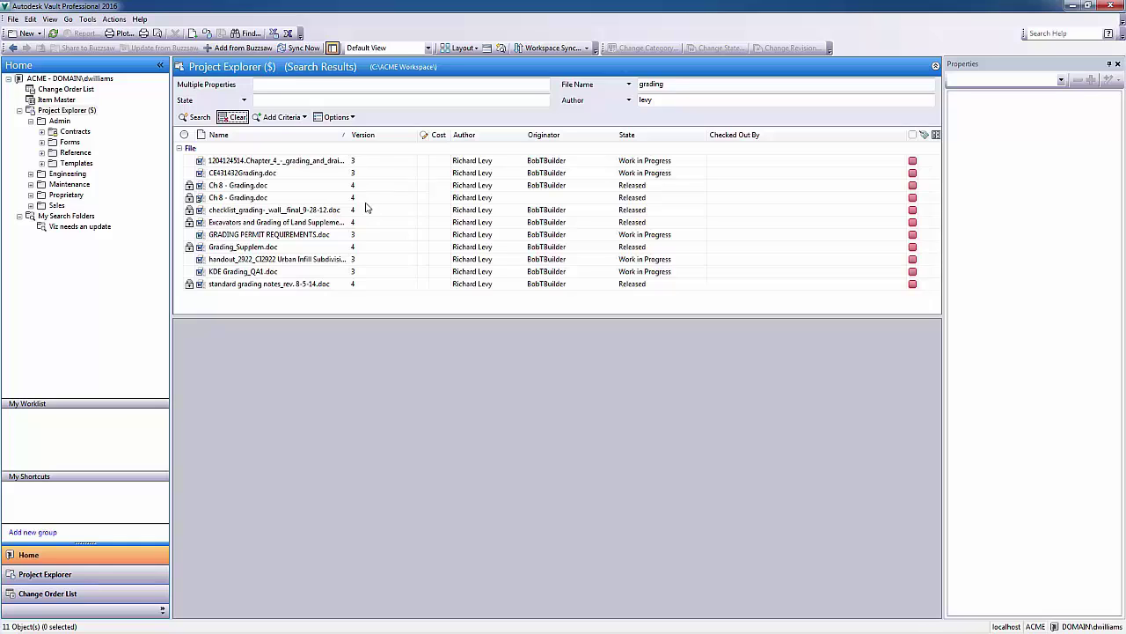
# In Advanced Find, add an Author criterion with the author's name
pyautogui.click(246, 34)
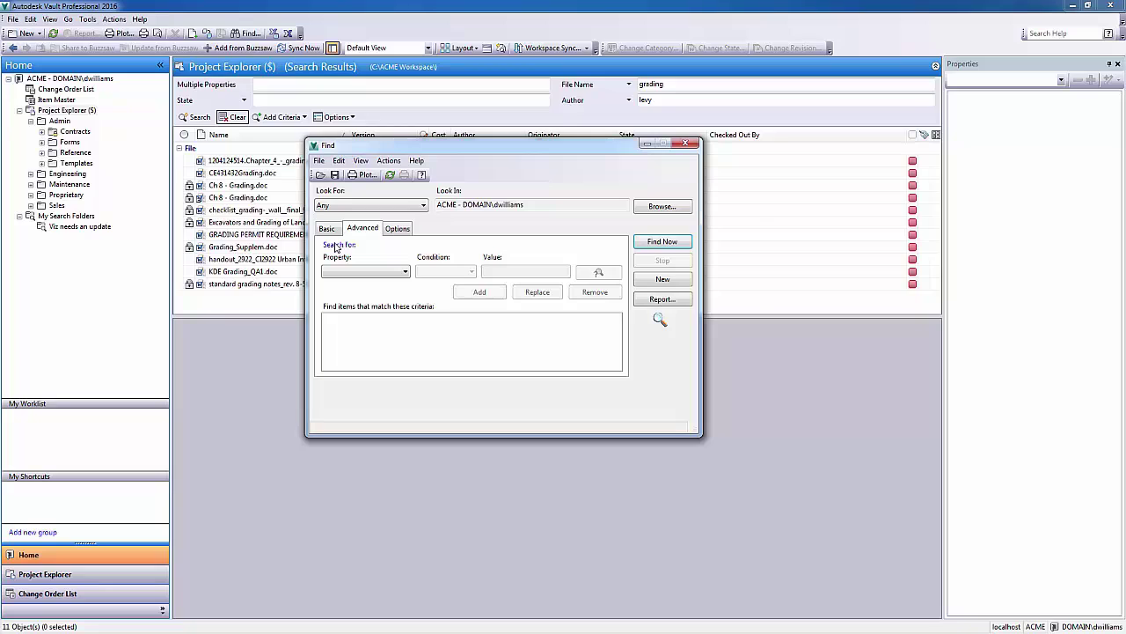
pyautogui.click(406, 272)
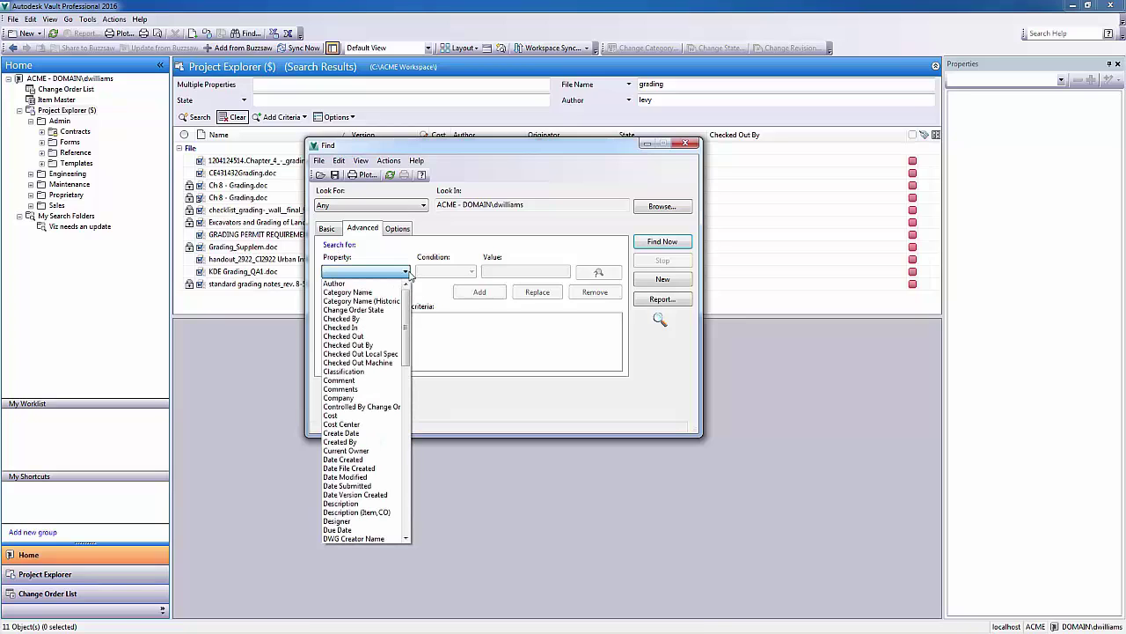
pyautogui.click(339, 282)
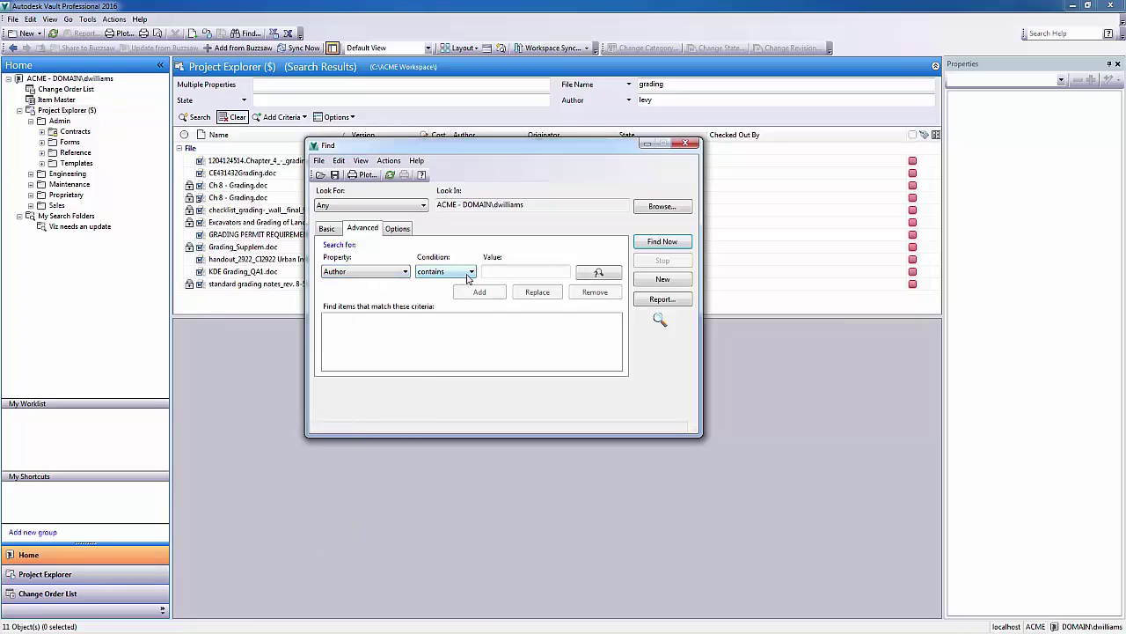
pyautogui.write('levy')
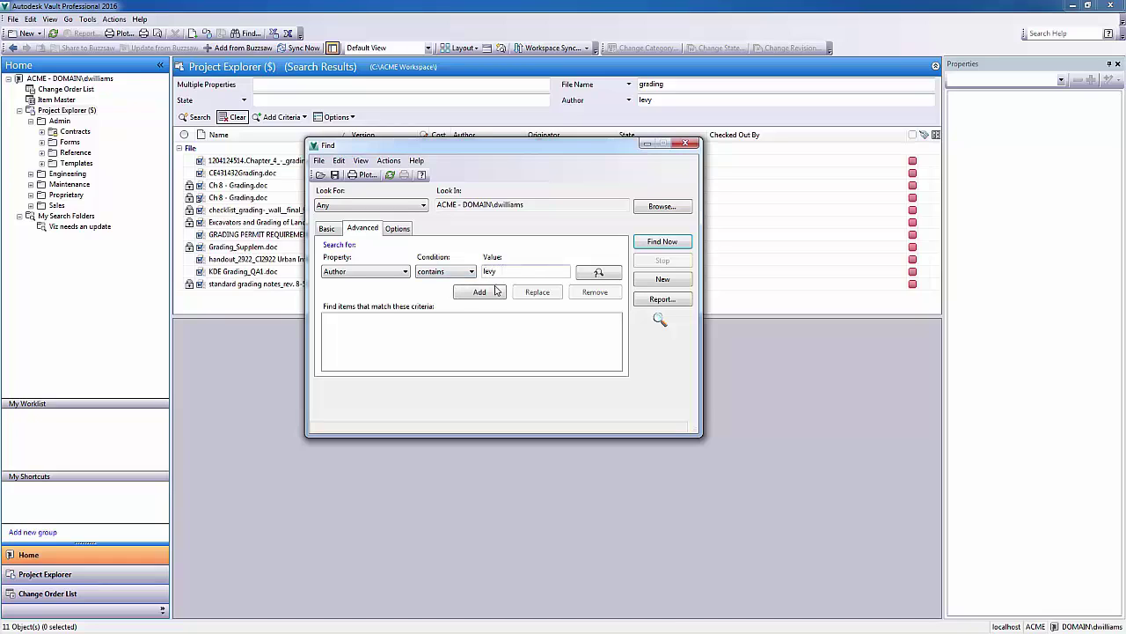
pyautogui.click(480, 291)
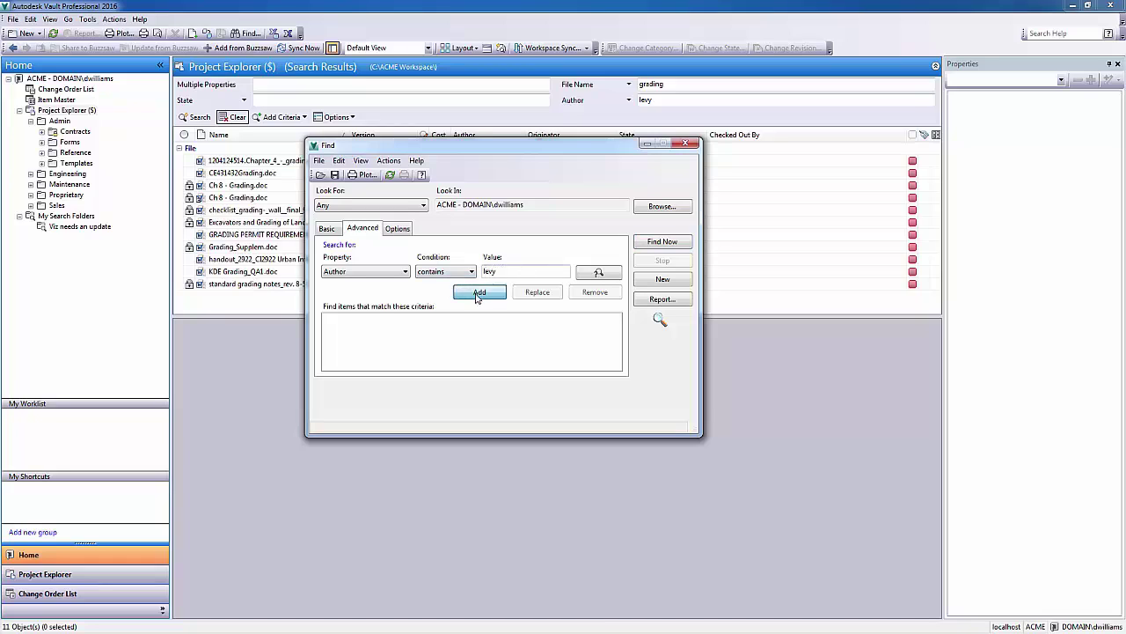
# Add a File Name criterion for 'grading'
pyautogui.click(405, 272)
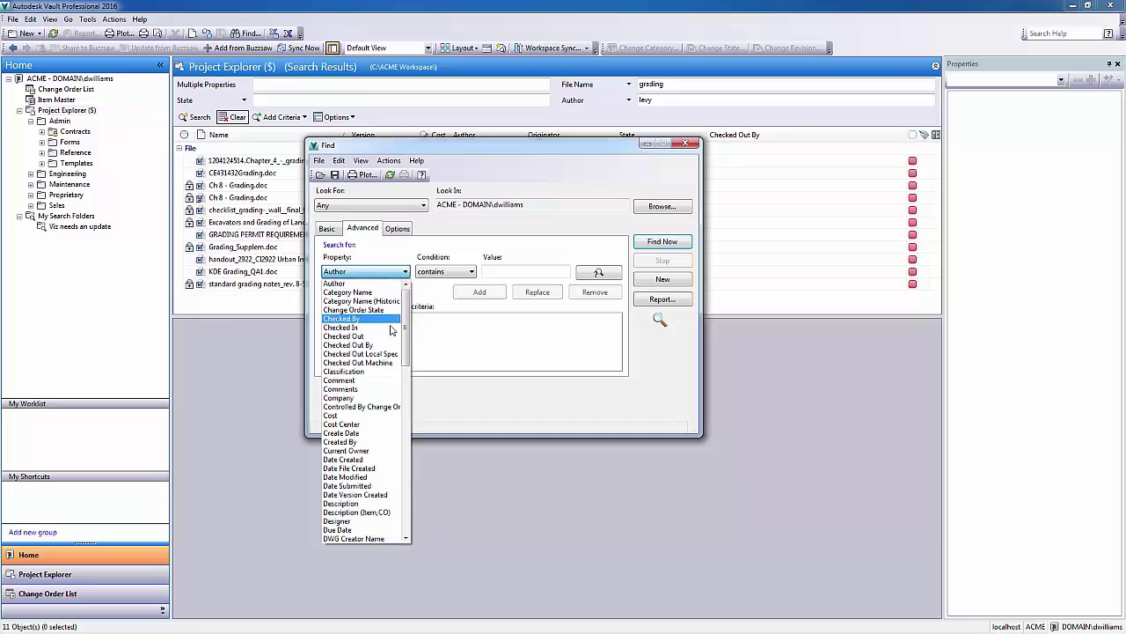
pyautogui.moveTo(407, 320); pyautogui.dragTo(407, 370)
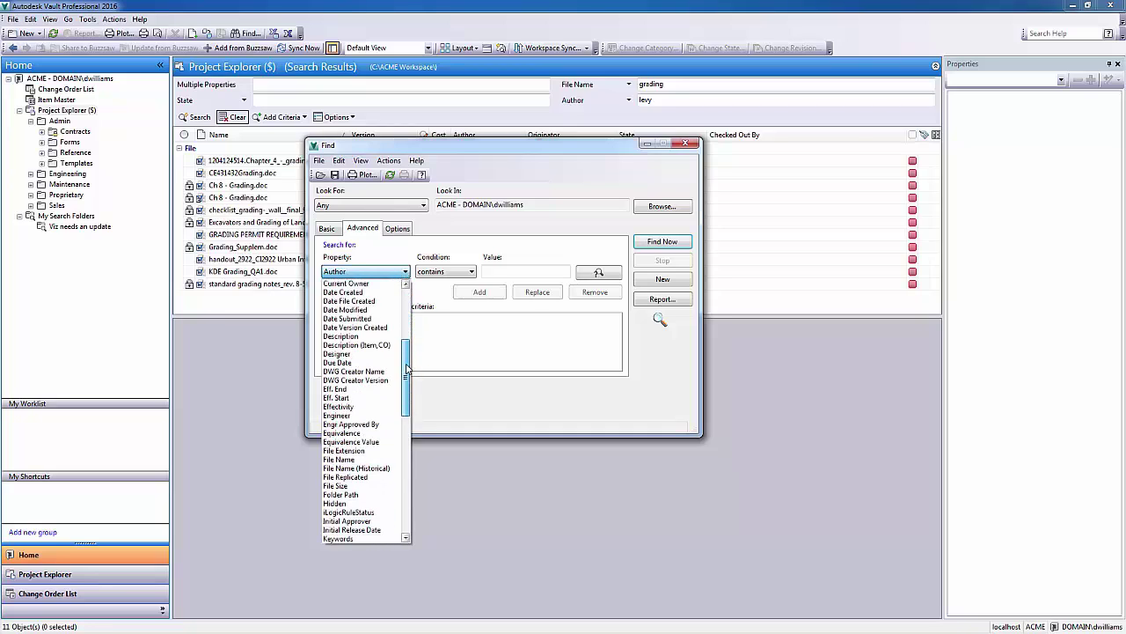
pyautogui.click(339, 459)
pyautogui.click(494, 270)
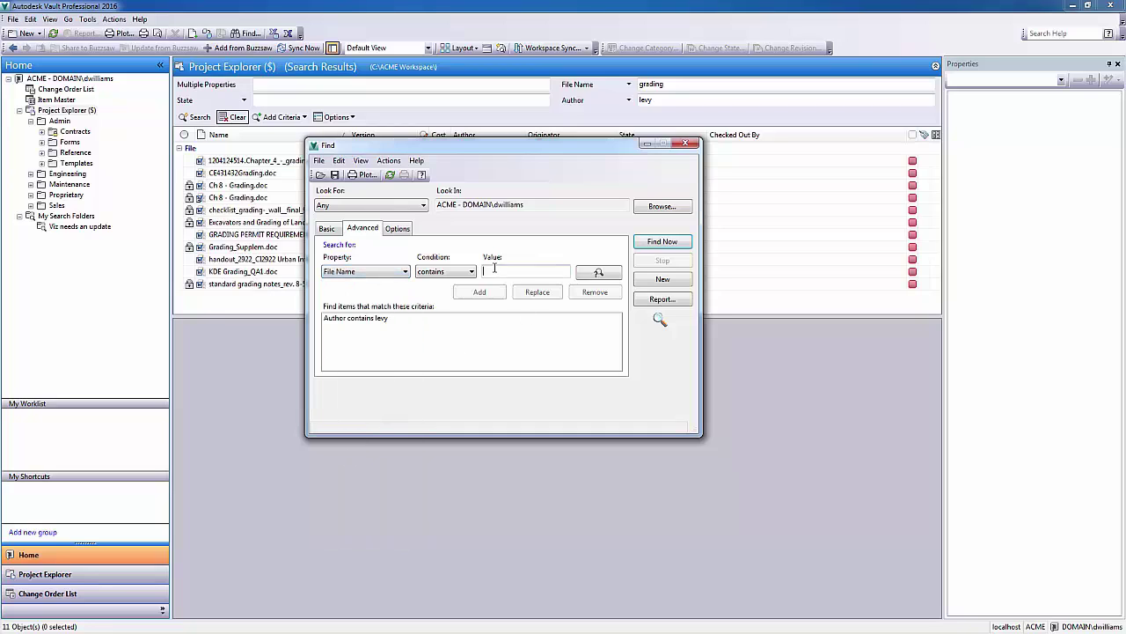
pyautogui.write('grading')
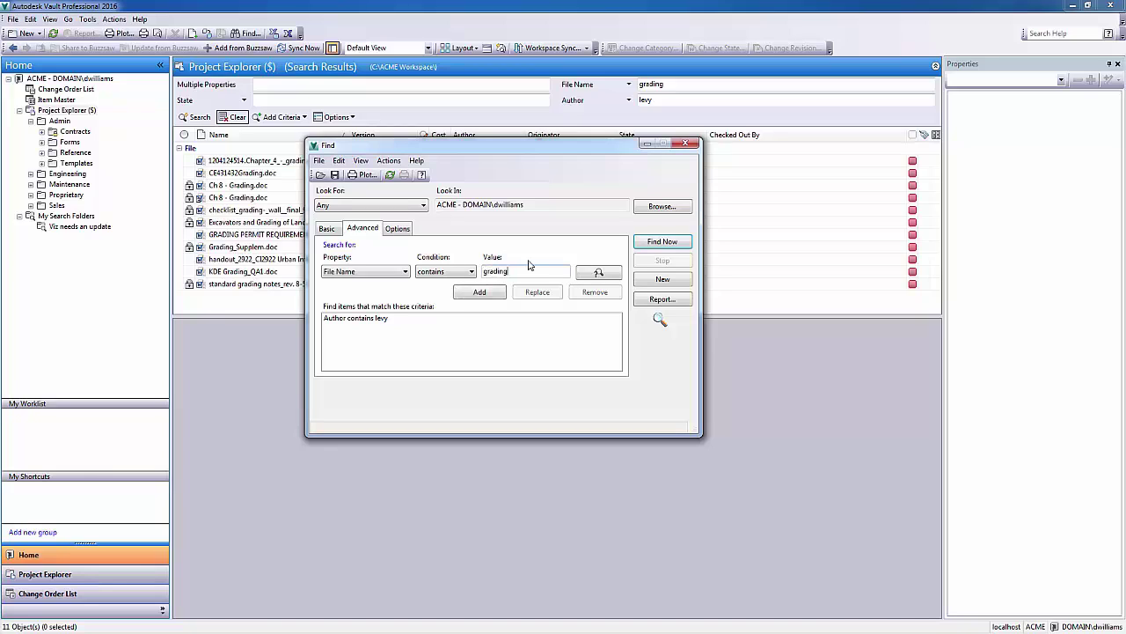
pyautogui.click(478, 291)
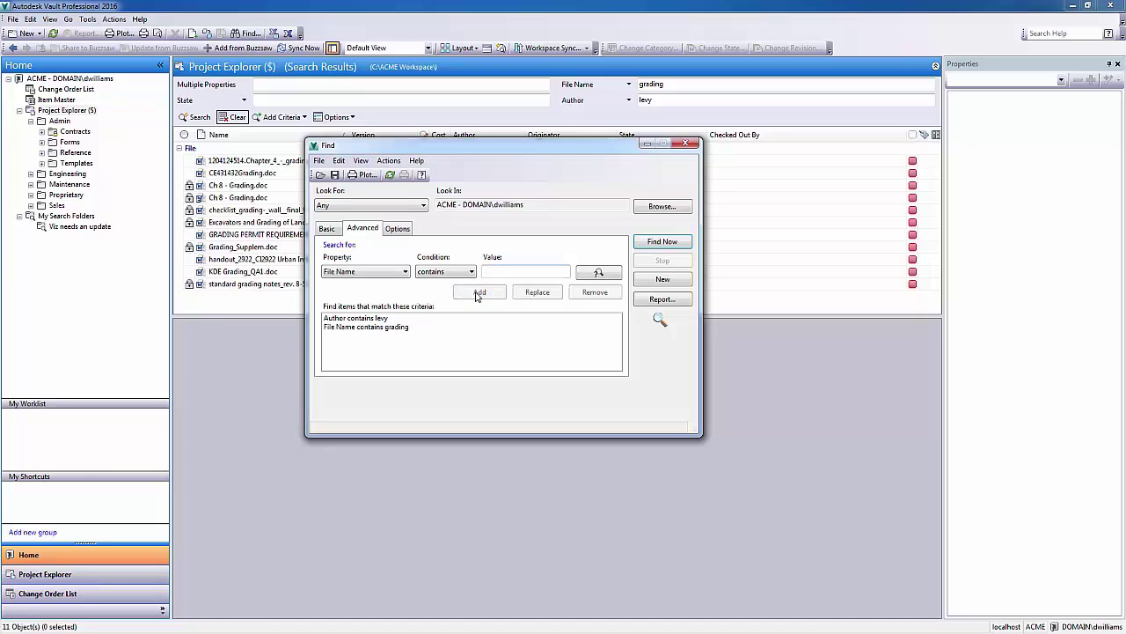
# Add a State is Work in progress criterion and begin saving the search
pyautogui.click(405, 272)
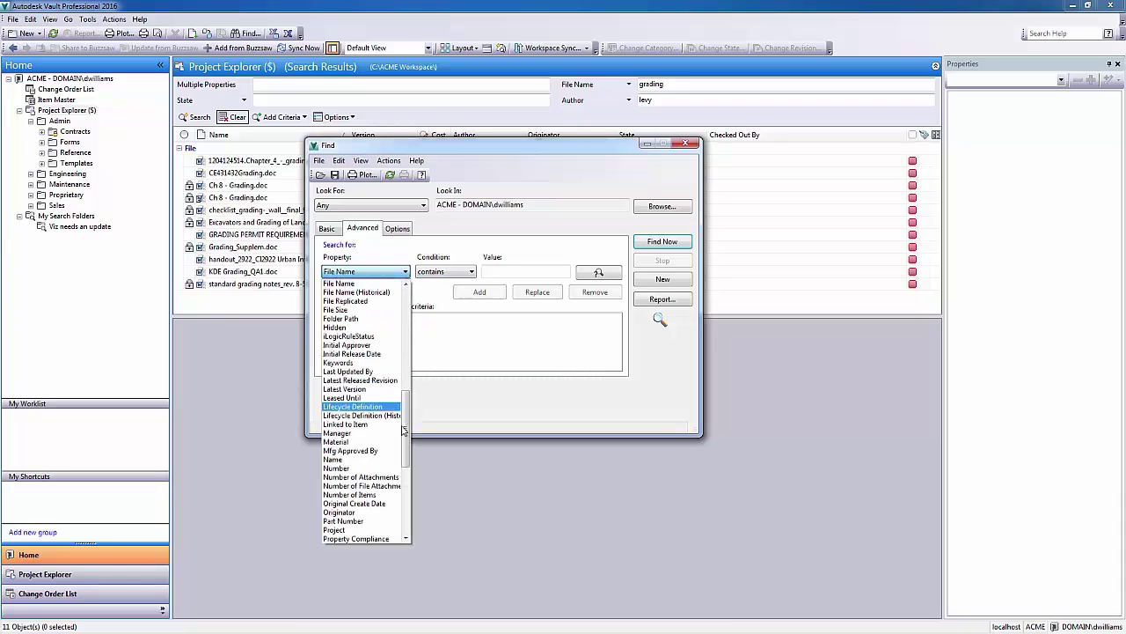
pyautogui.moveTo(408, 423); pyautogui.dragTo(415, 483)
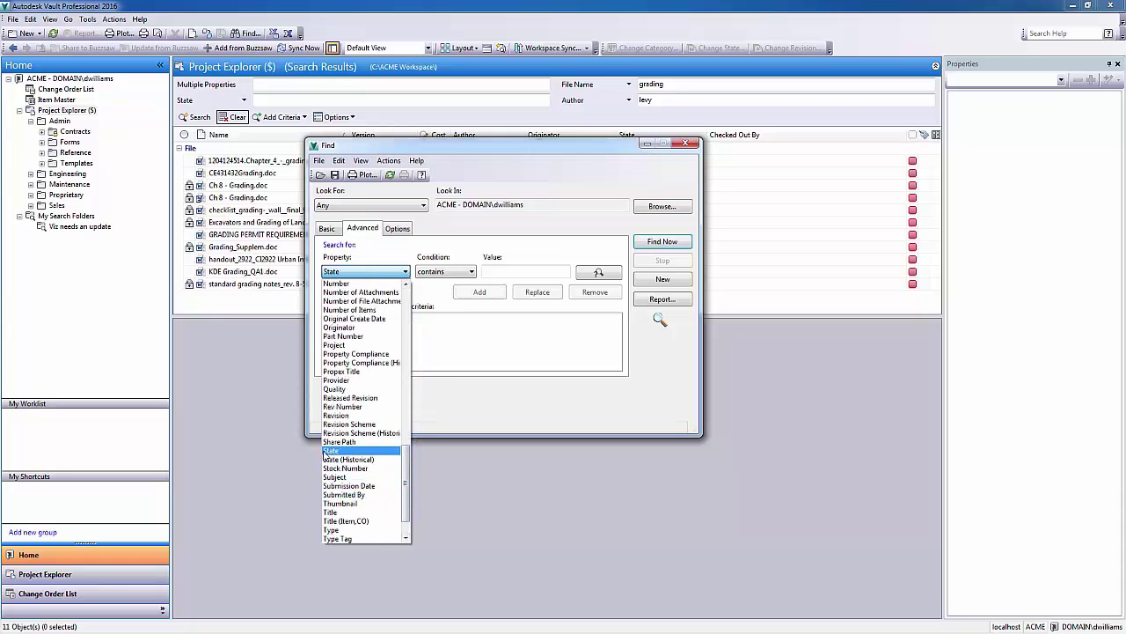
pyautogui.click(332, 450)
pyautogui.click(471, 272)
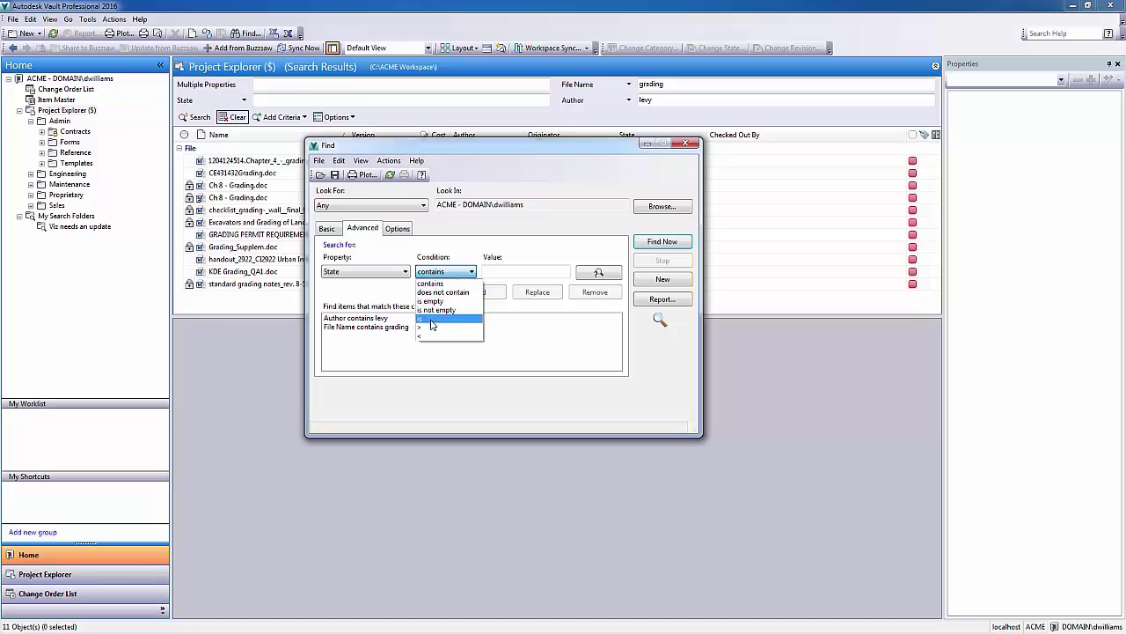
pyautogui.click(433, 319)
pyautogui.click(503, 270)
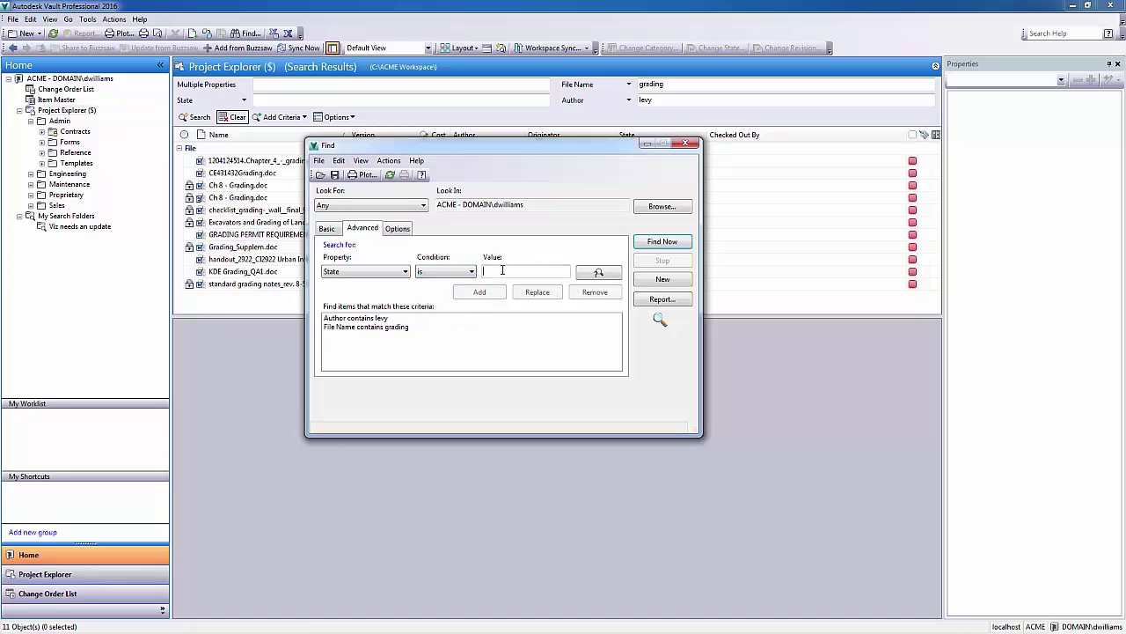
pyautogui.write('Work in progress')
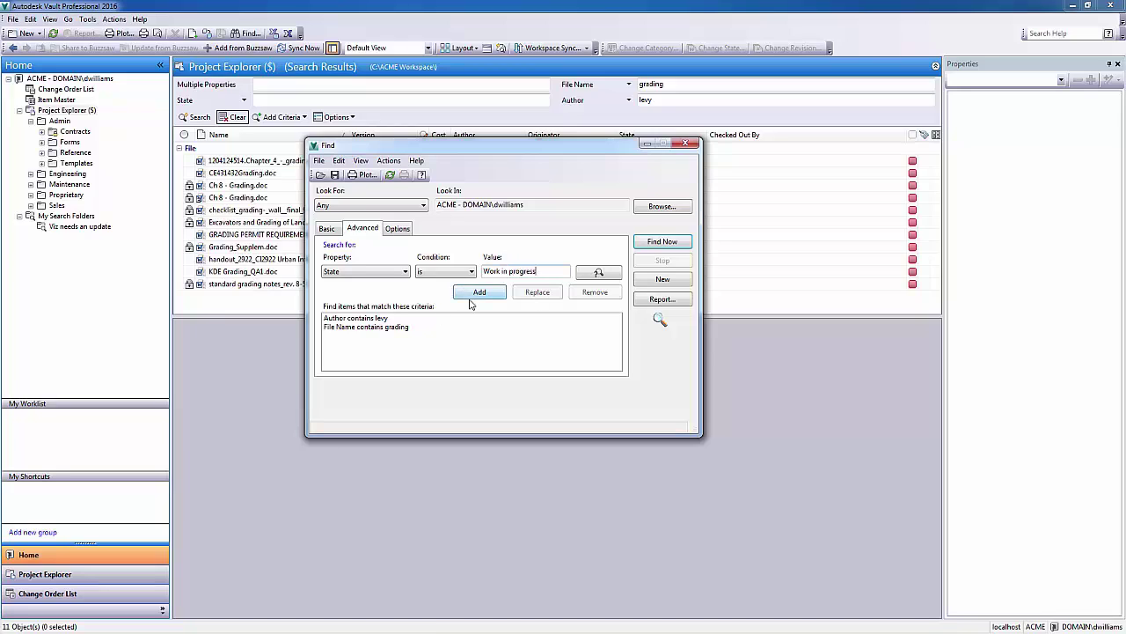
pyautogui.click(480, 292)
pyautogui.click(335, 175)
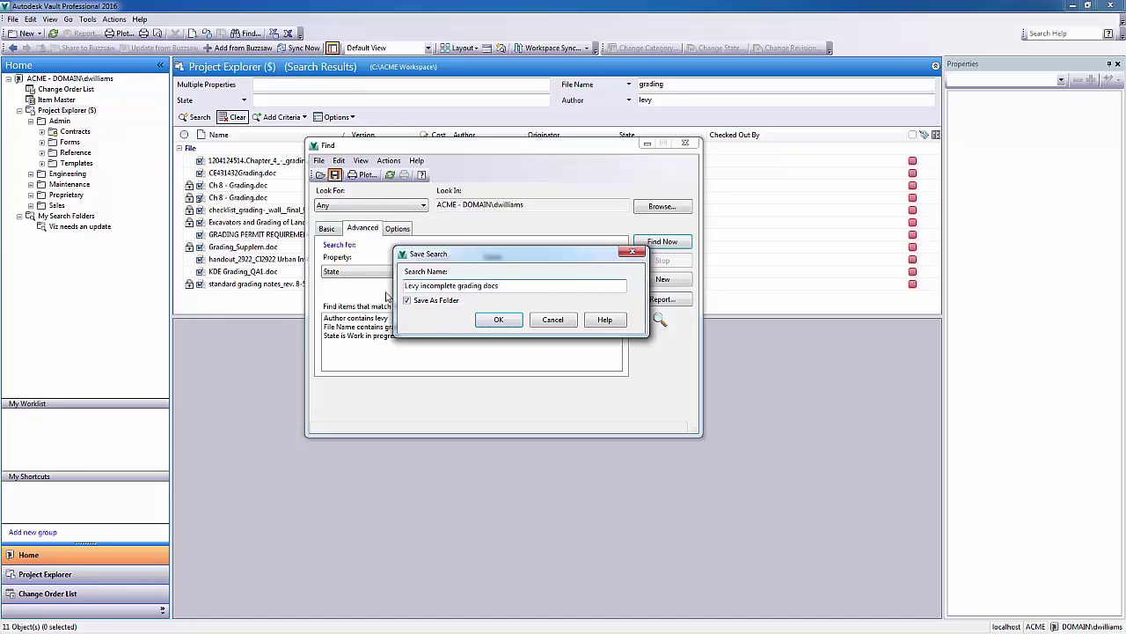
# Save the search as a folder and view its five matching files
pyautogui.click(496, 322)
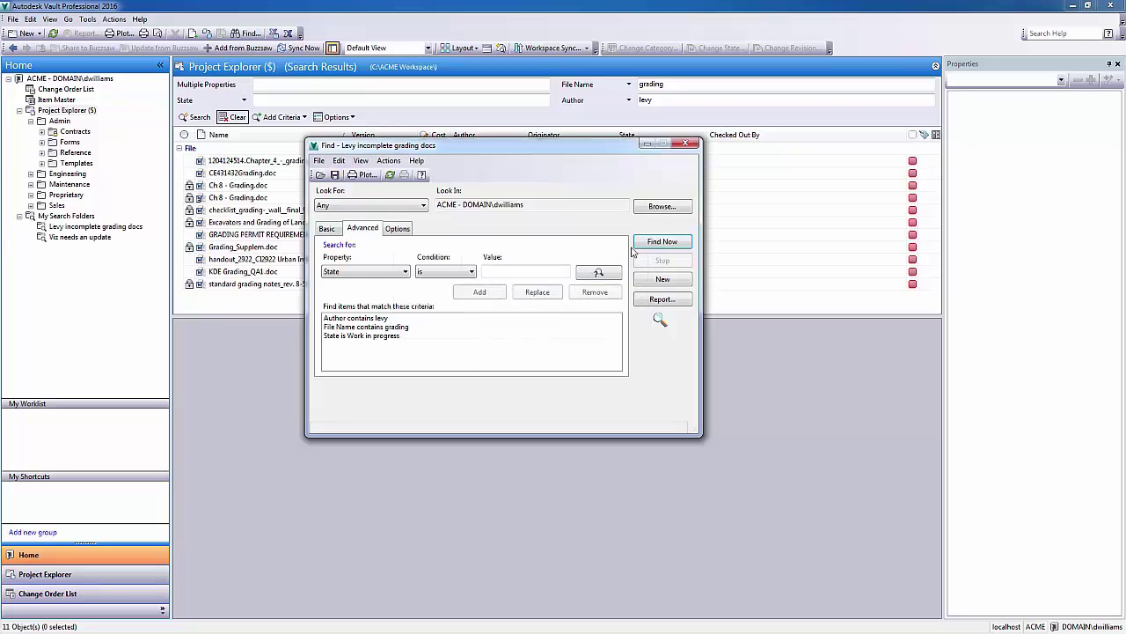
pyautogui.click(685, 144)
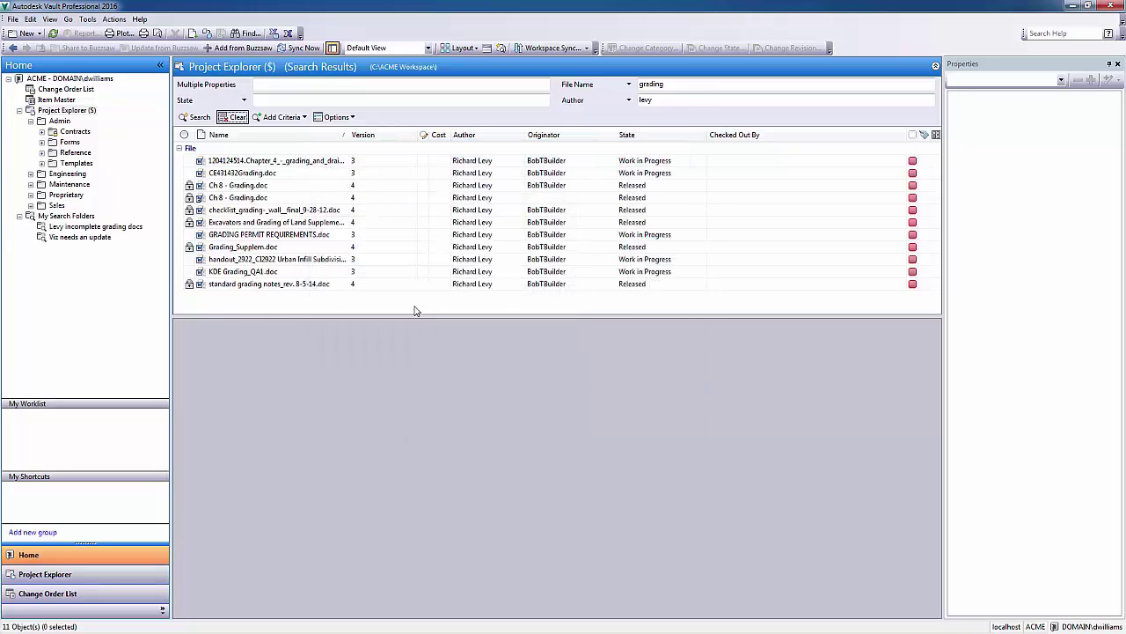
pyautogui.click(121, 226)
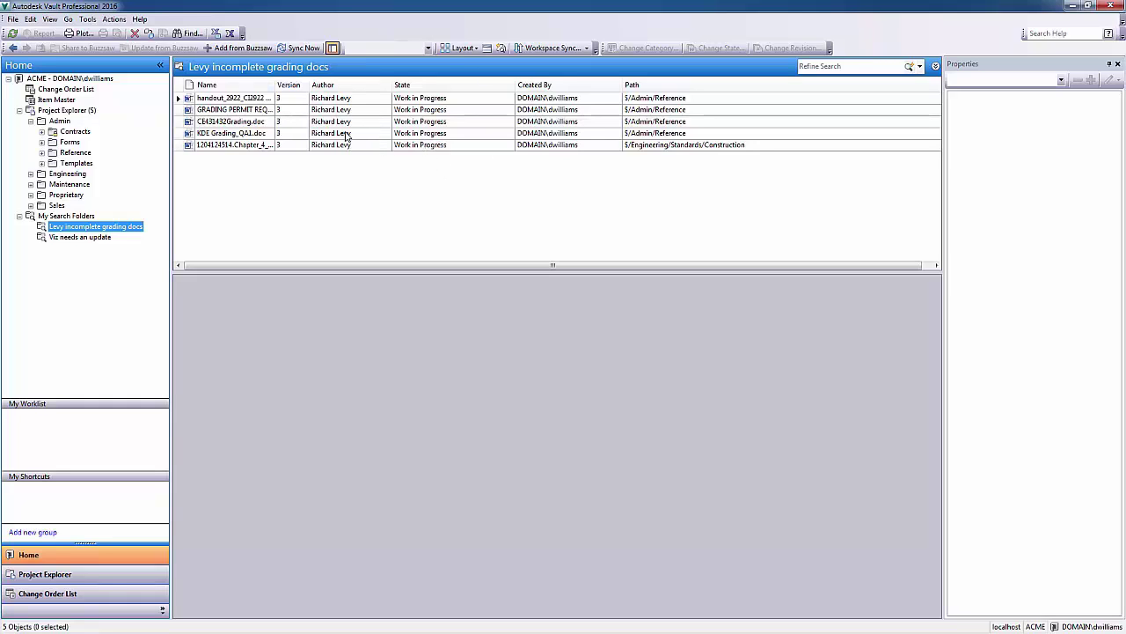
# Edit the saved search, changing the State value from Work in progress to released
pyautogui.rightClick(114, 229)
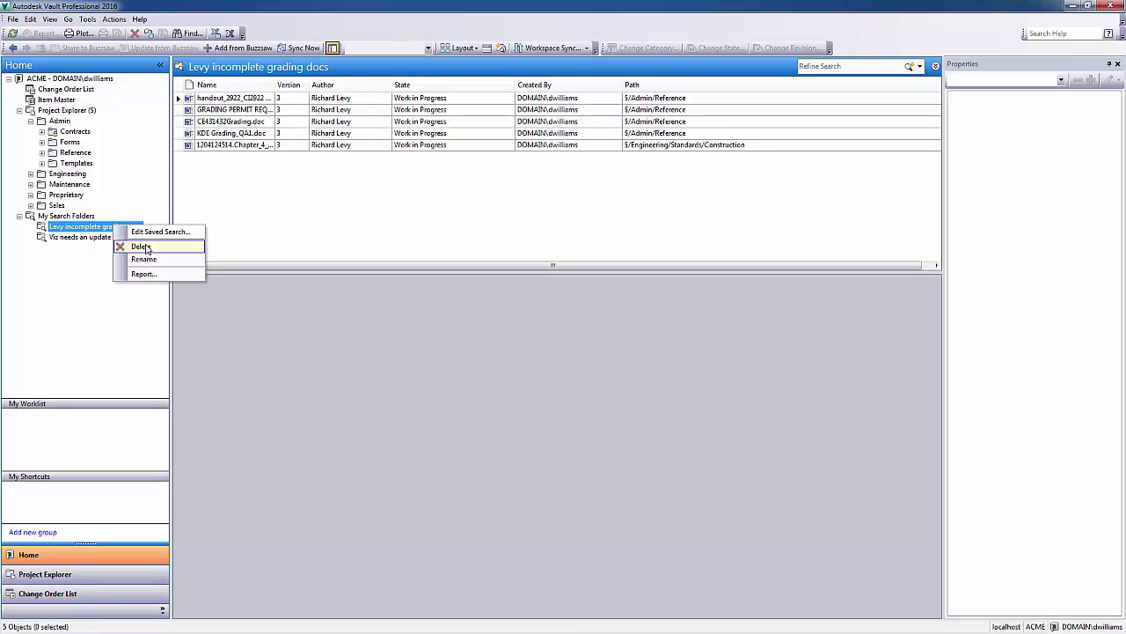
pyautogui.click(152, 233)
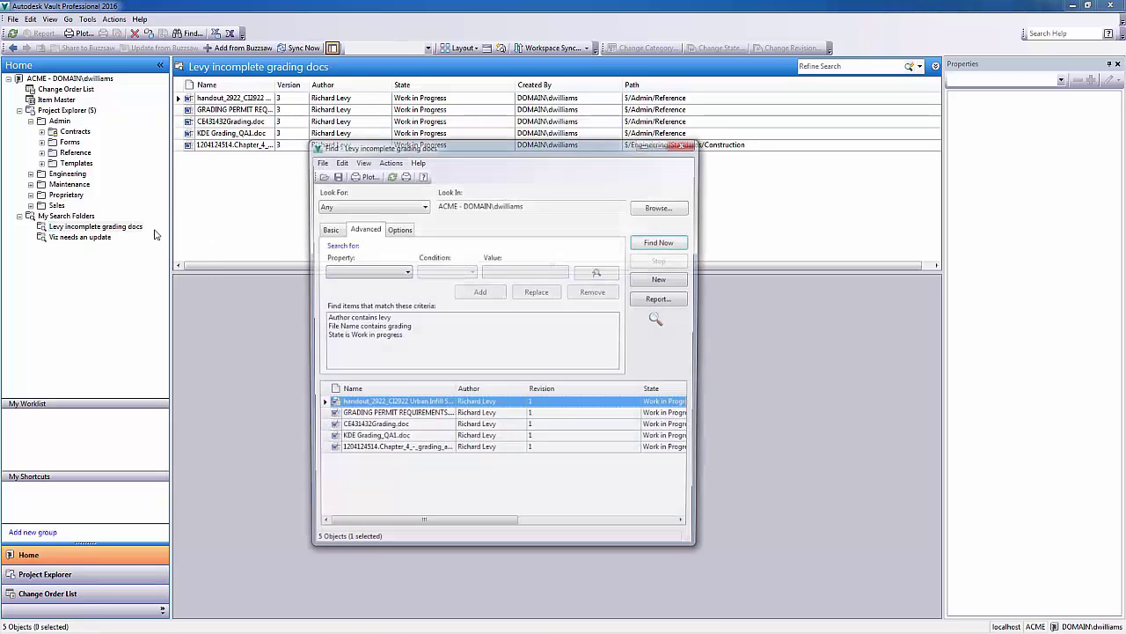
pyautogui.click(370, 336)
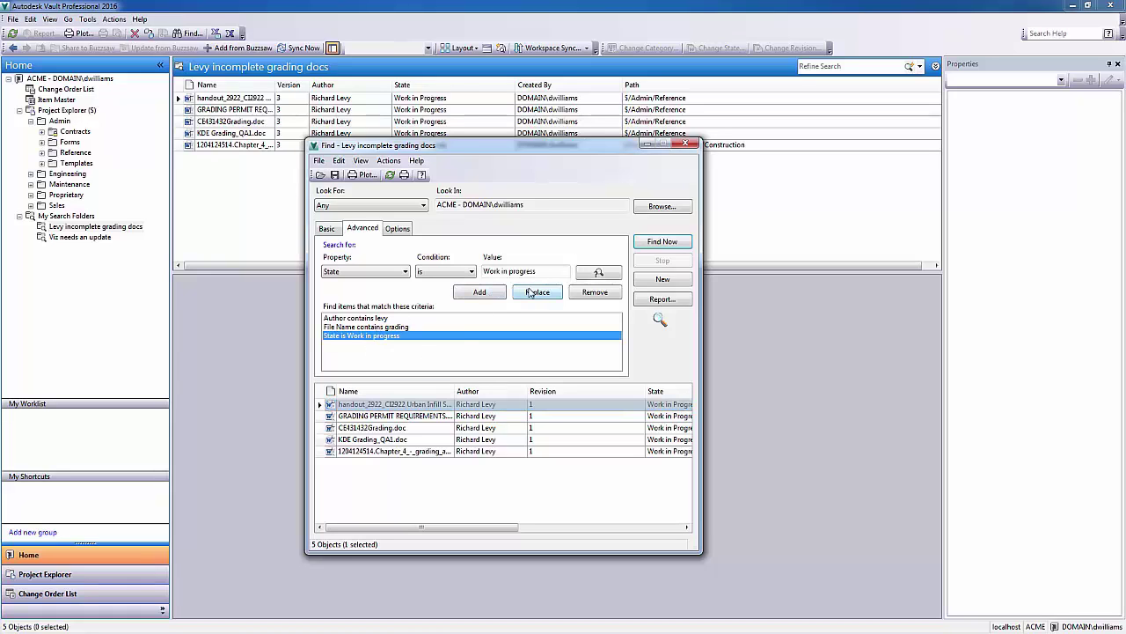
pyautogui.moveTo(536, 272); pyautogui.dragTo(482, 272)
pyautogui.write('released')
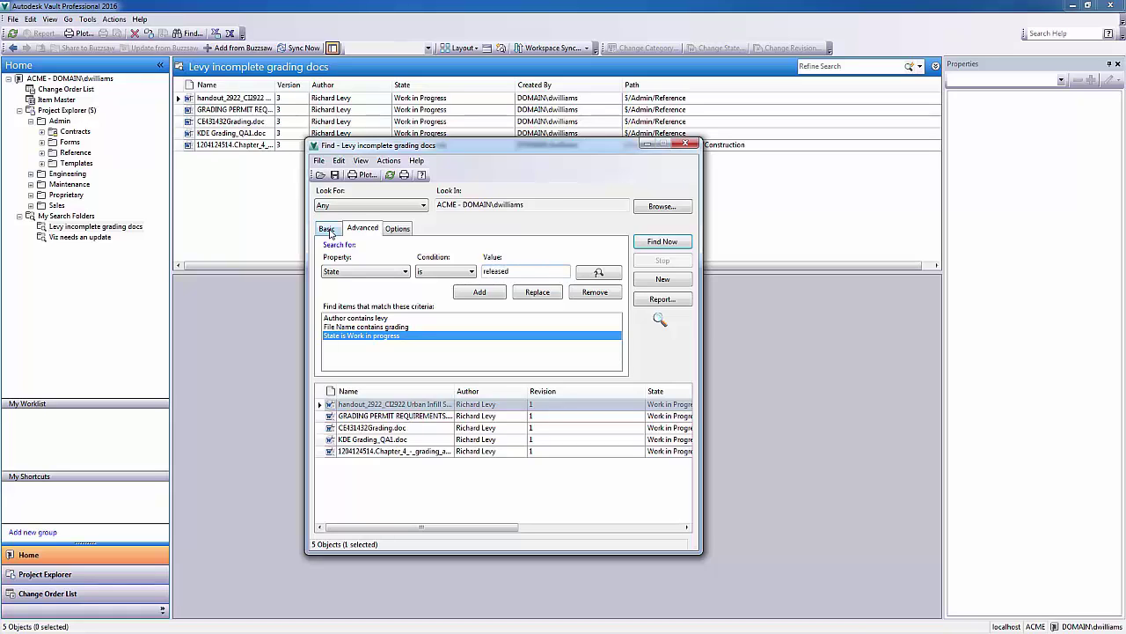
# Replace the criterion with State is released and save it as the author's 'completed grading documents' search
pyautogui.click(527, 294)
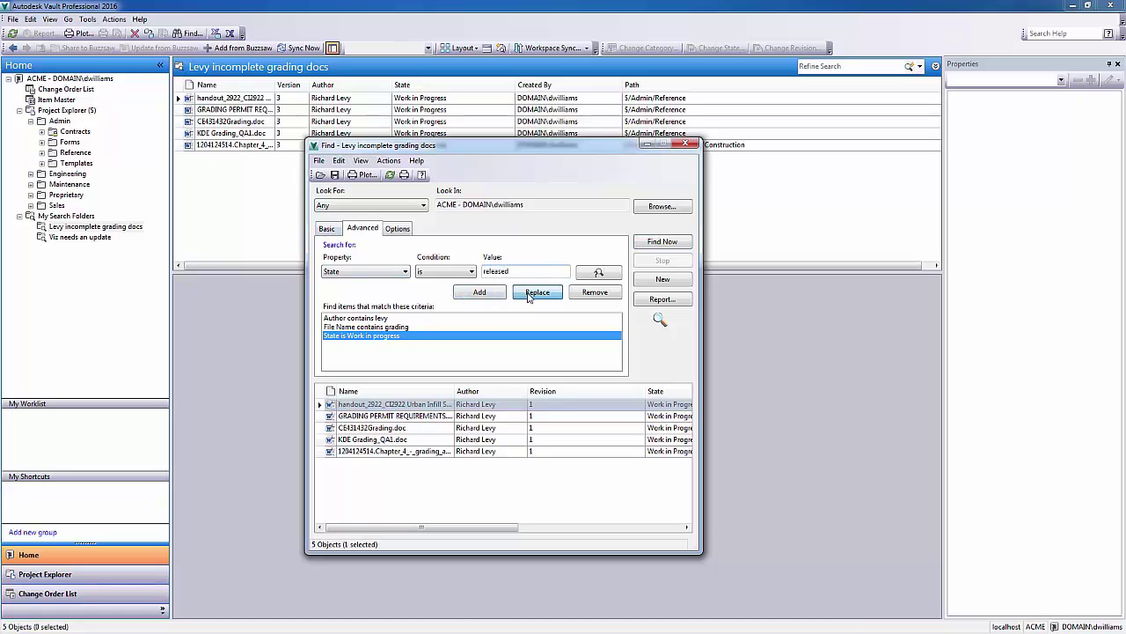
pyautogui.click(319, 161)
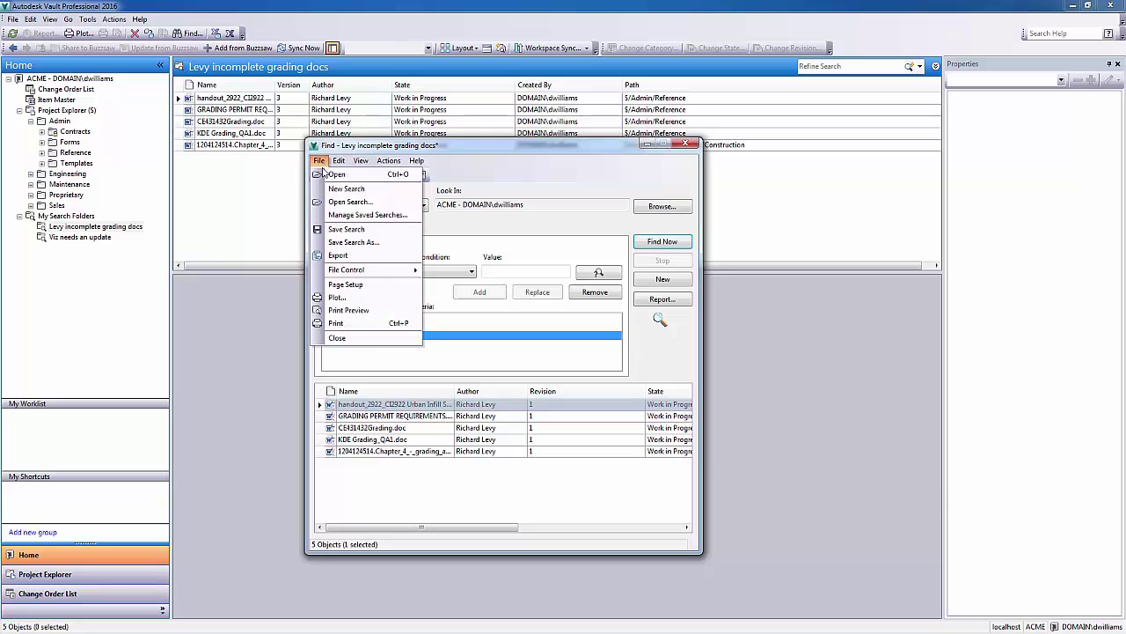
pyautogui.click(352, 243)
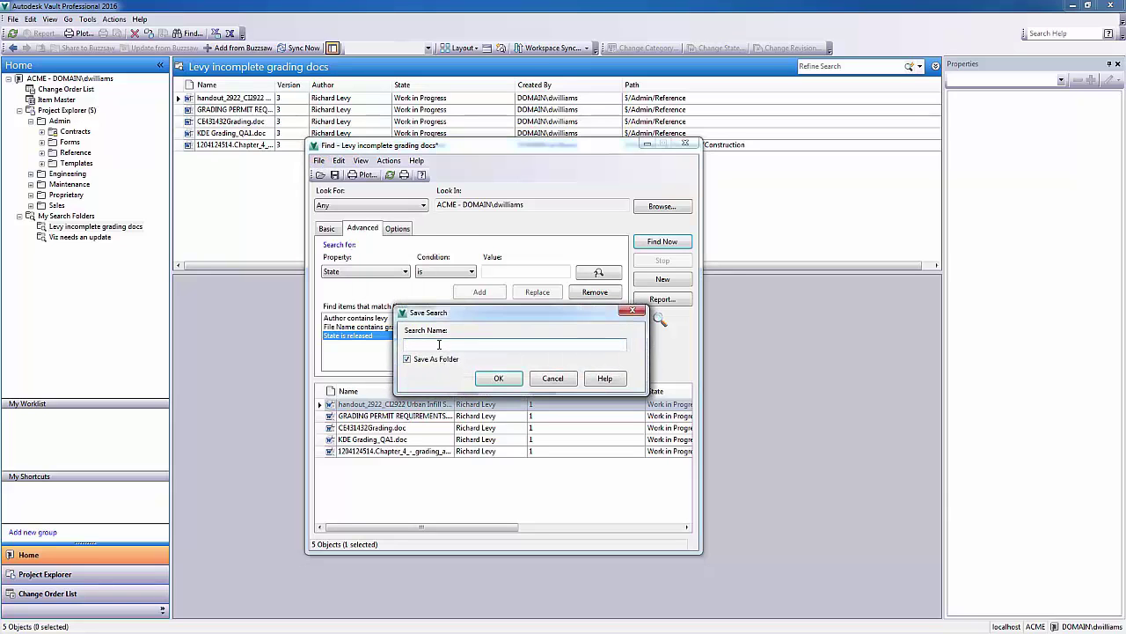
pyautogui.write('vy completed grading documents')
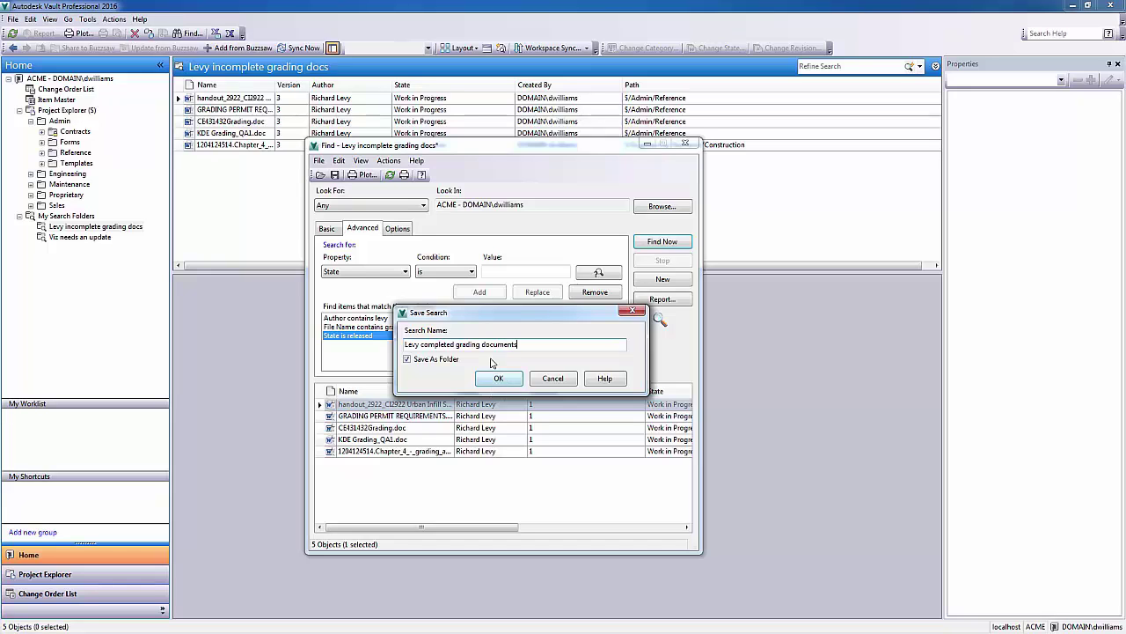
pyautogui.click(509, 379)
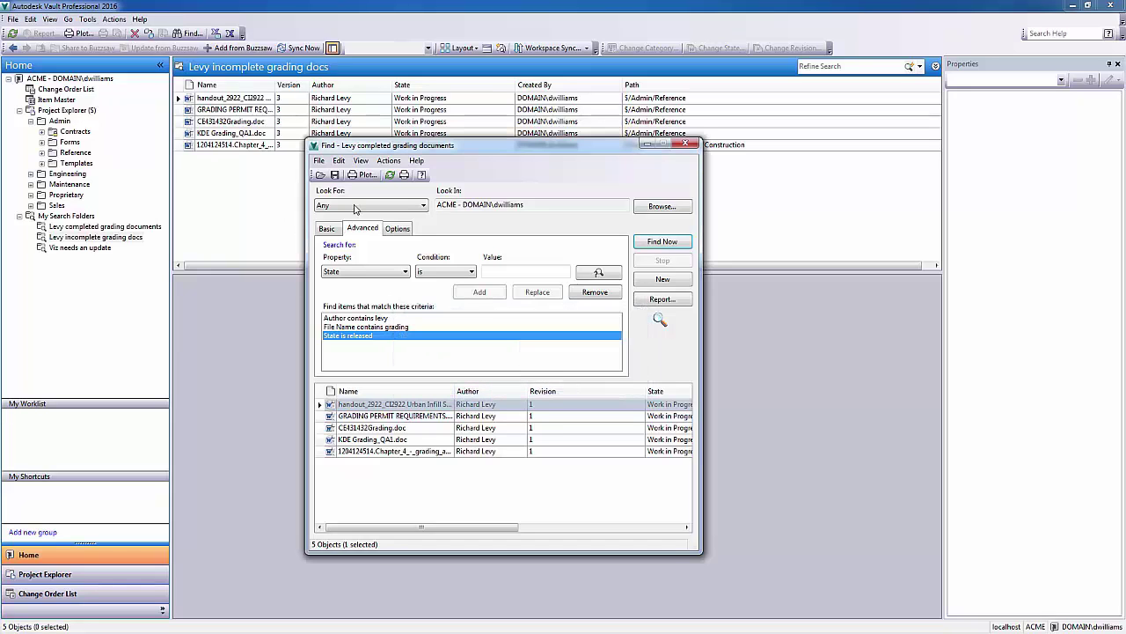
pyautogui.click(686, 144)
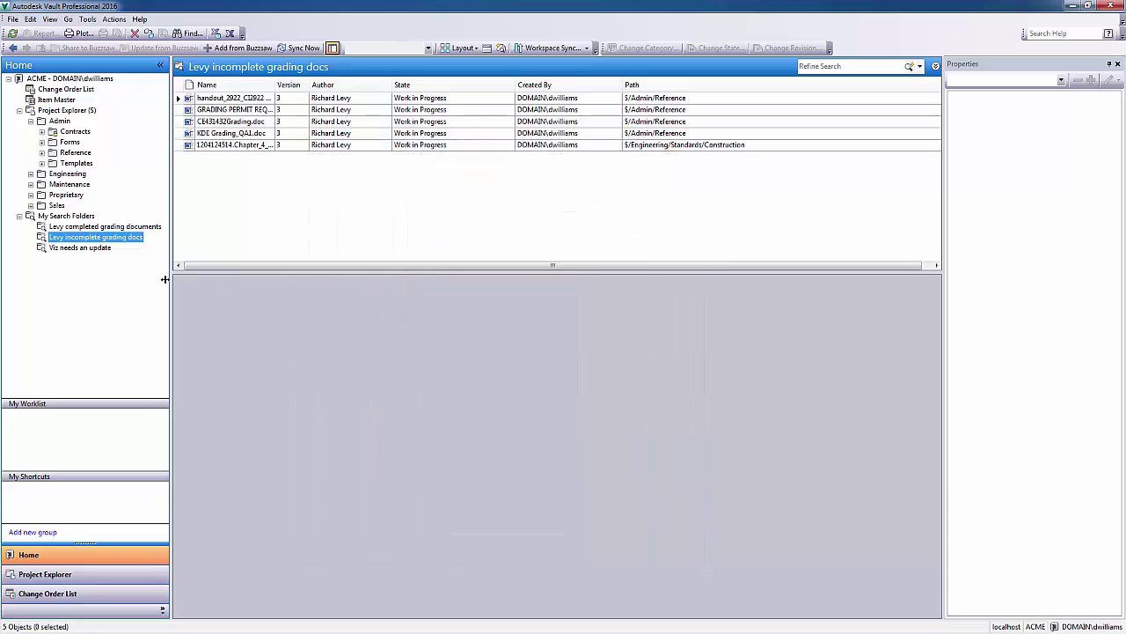
pyautogui.click(122, 227)
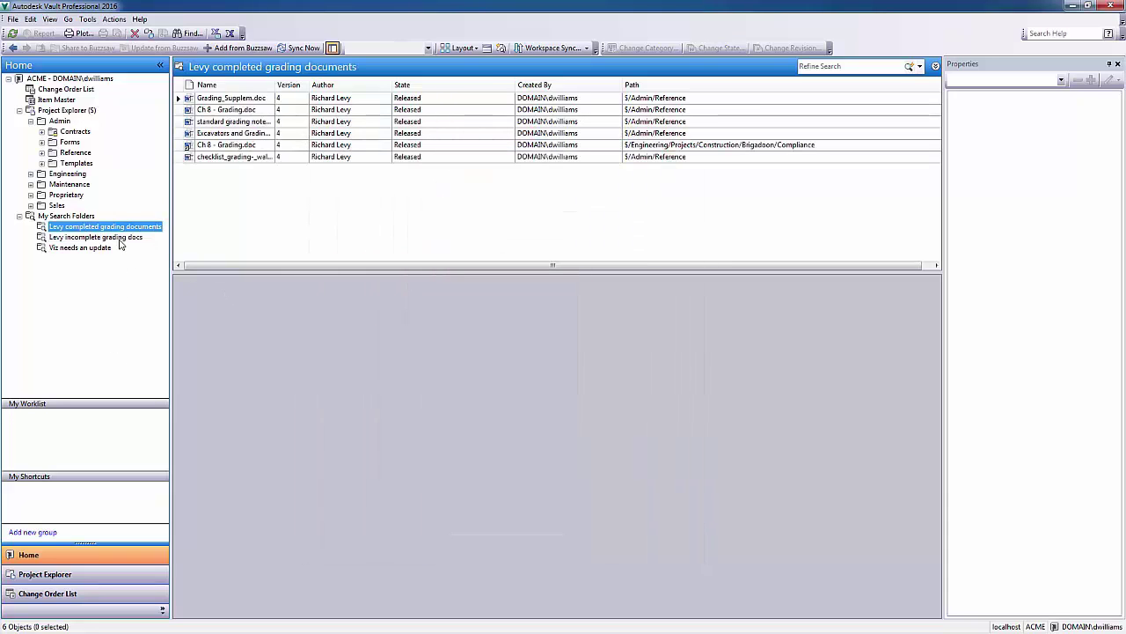
pyautogui.click(121, 239)
pyautogui.click(121, 227)
pyautogui.click(124, 238)
pyautogui.click(127, 227)
pyautogui.click(129, 238)
pyautogui.click(130, 228)
pyautogui.click(130, 238)
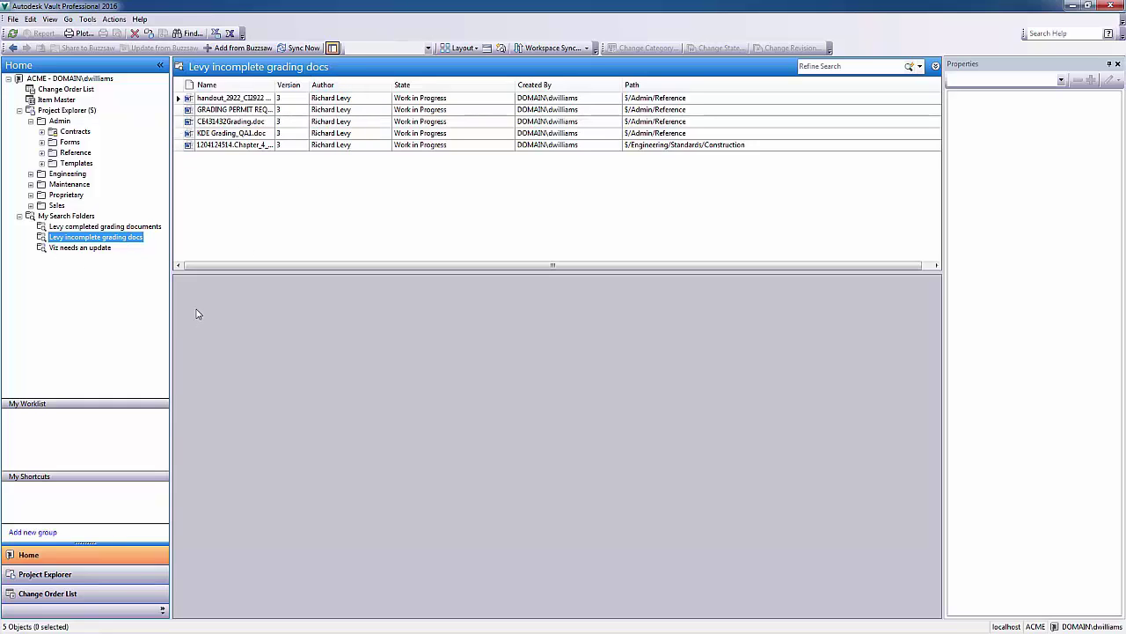
# Select all five incomplete grading documents and export their list to an xls file
pyautogui.click(251, 103)
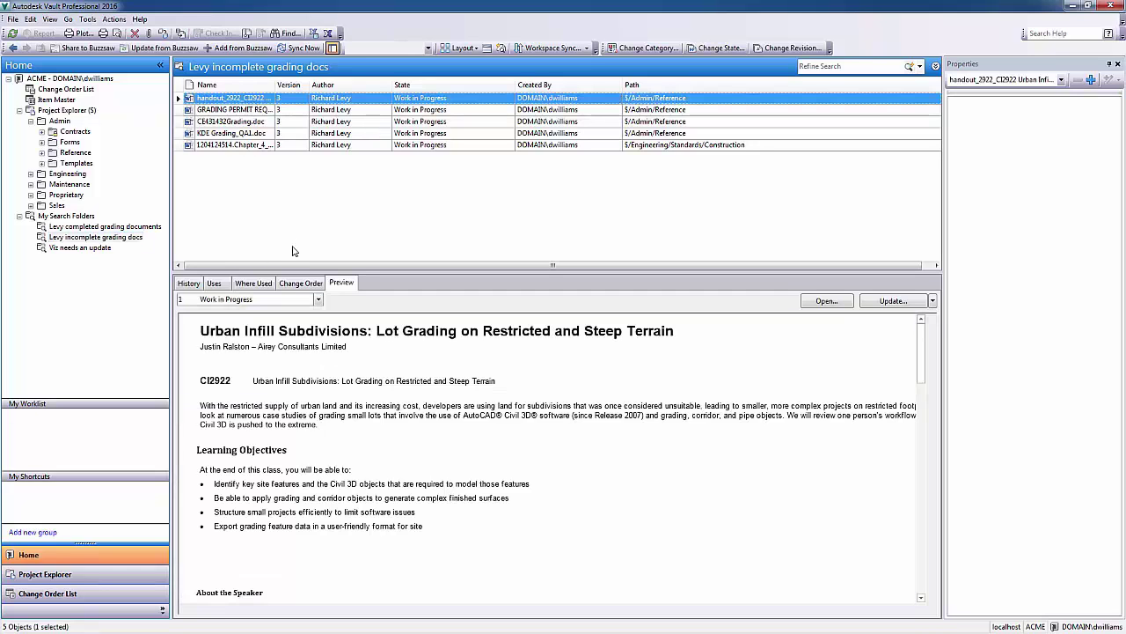
pyautogui.keyDown('shift'); pyautogui.click(253, 145); pyautogui.keyUp('shift')
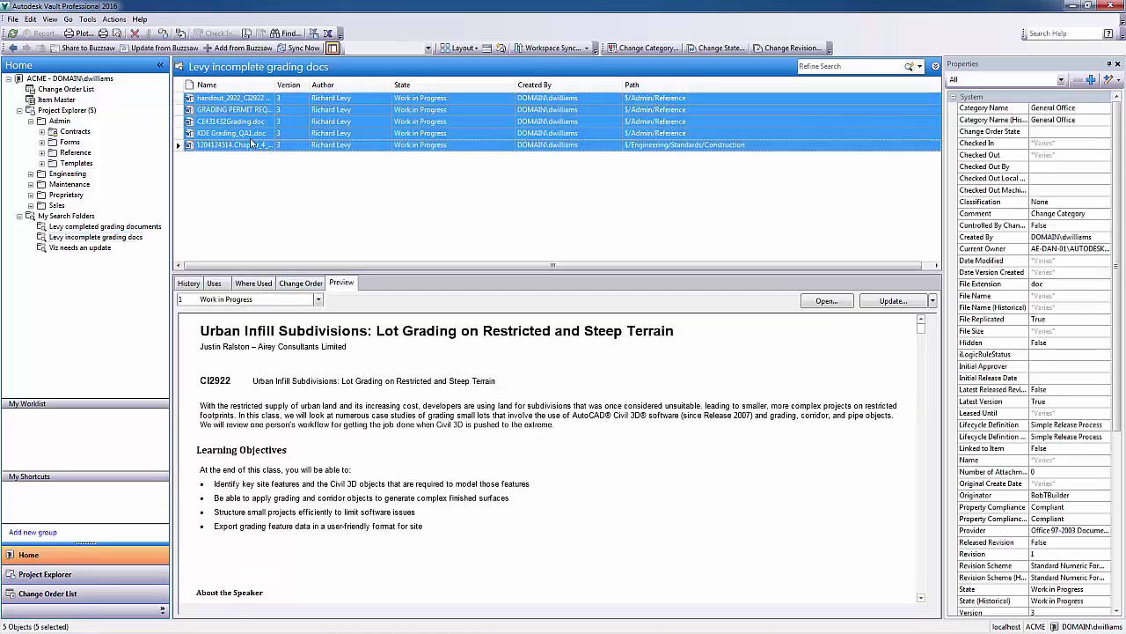
pyautogui.click(14, 18)
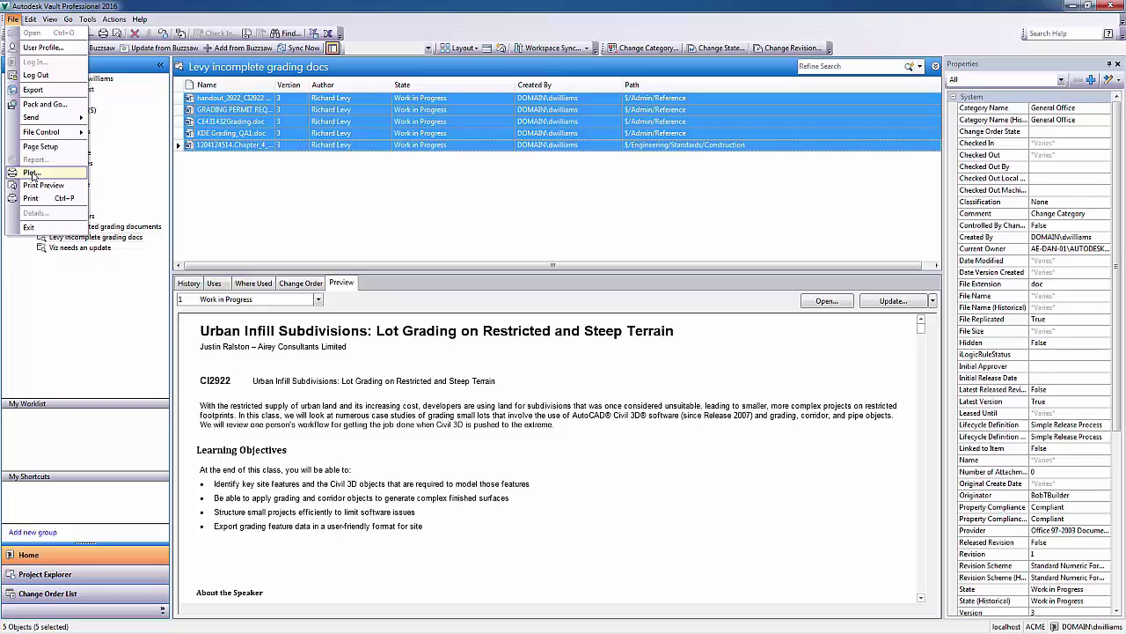
pyautogui.click(32, 89)
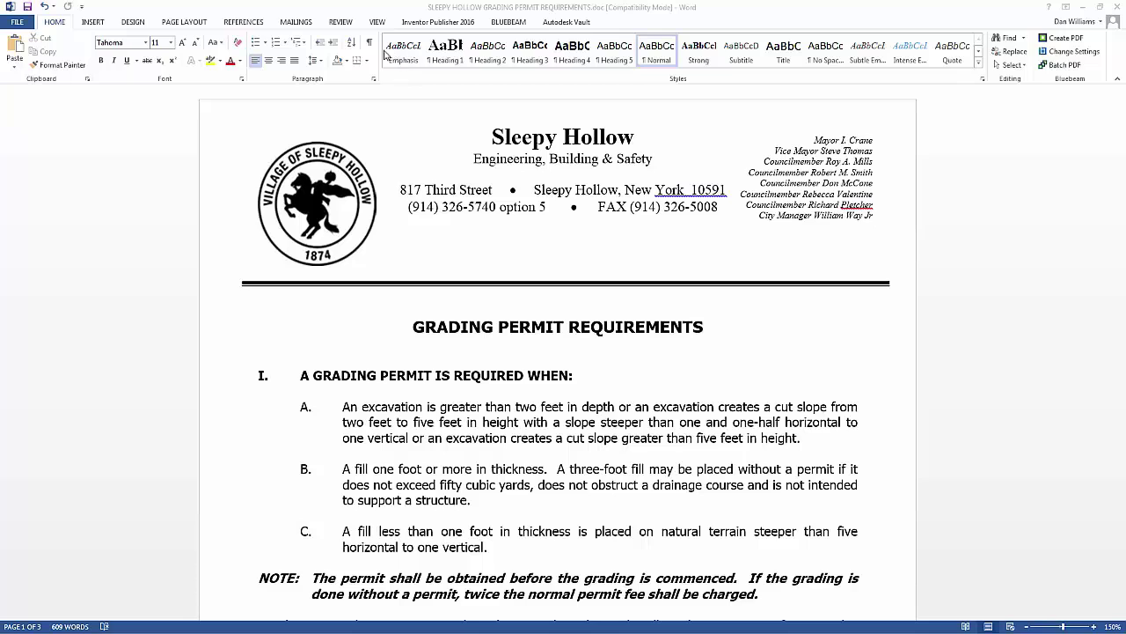
# Show the Autodesk Vault ribbon tab in Word and review Save As locations before returning
pyautogui.click(567, 23)
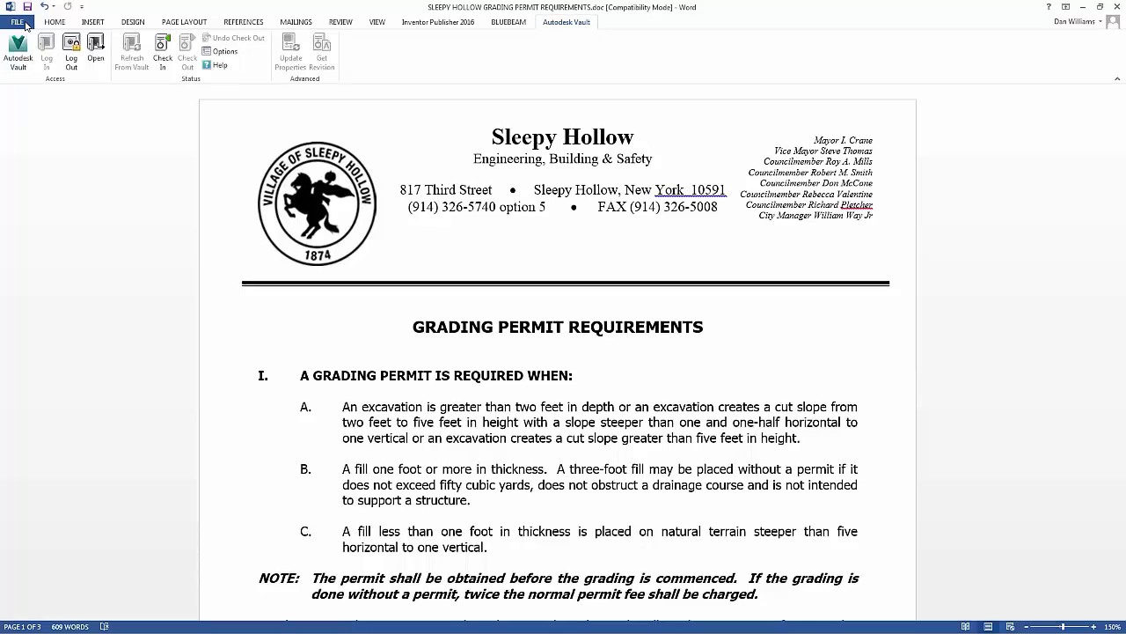
pyautogui.click(27, 24)
pyautogui.click(27, 166)
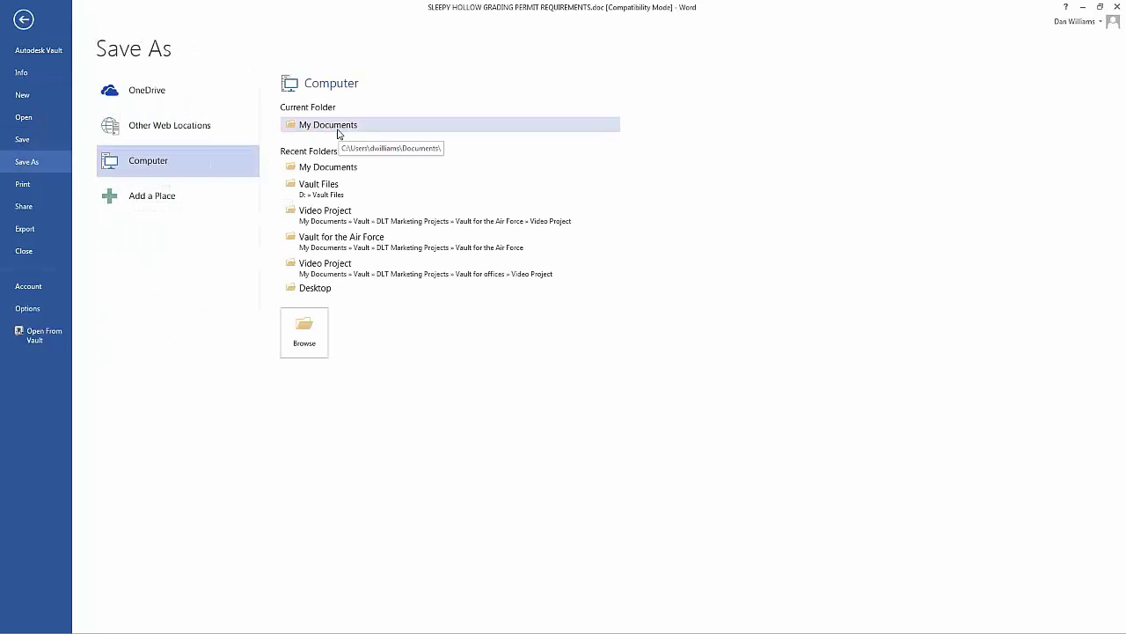
pyautogui.click(24, 20)
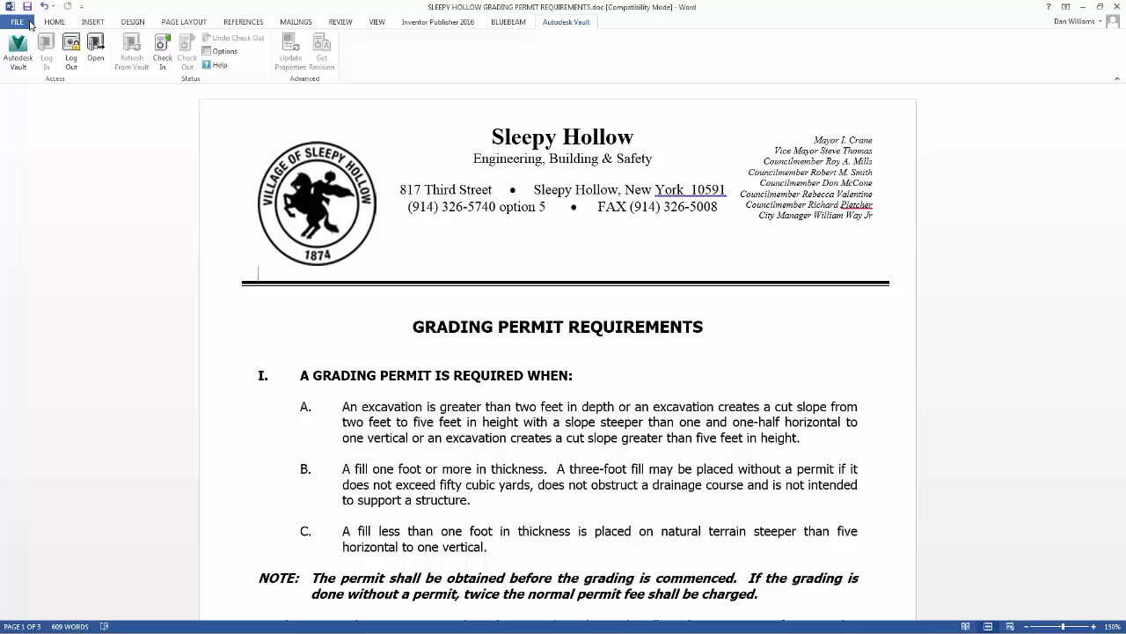
# Check the document into the vault's Maintenance > Projects > Sleepy Hollow > Compliance folder
pyautogui.click(164, 51)
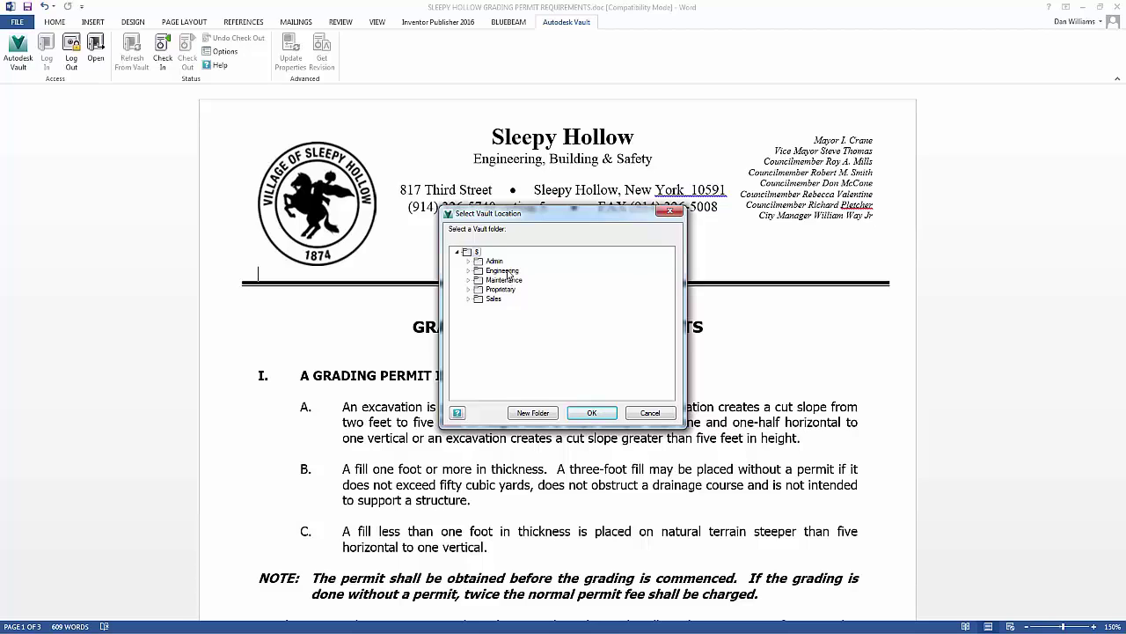
pyautogui.doubleClick(506, 279)
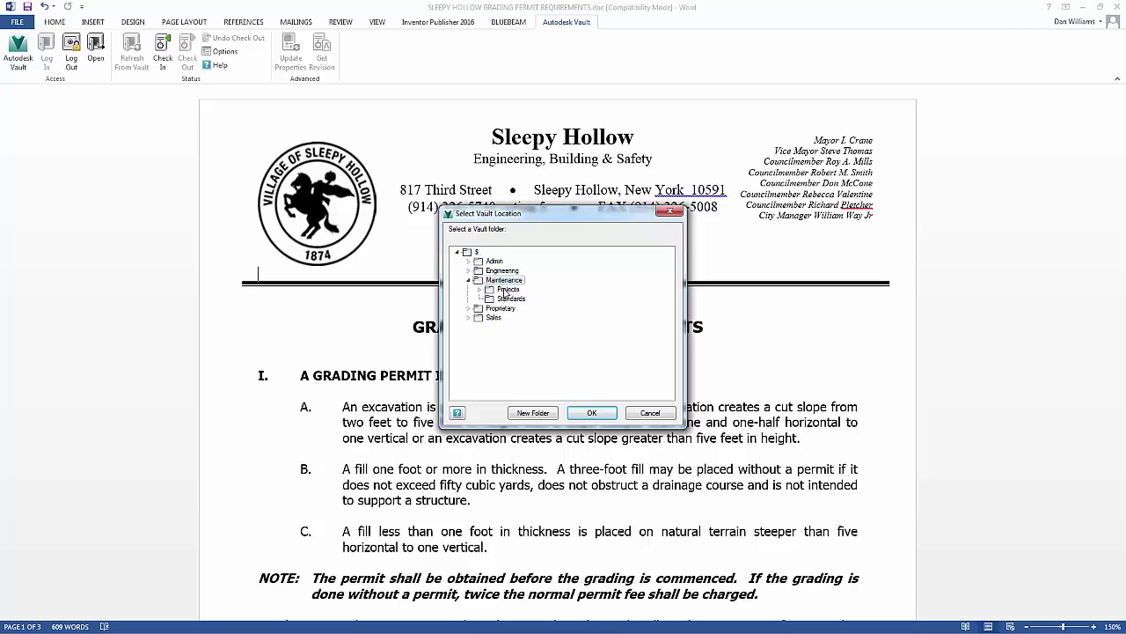
pyautogui.click(507, 289)
pyautogui.click(479, 290)
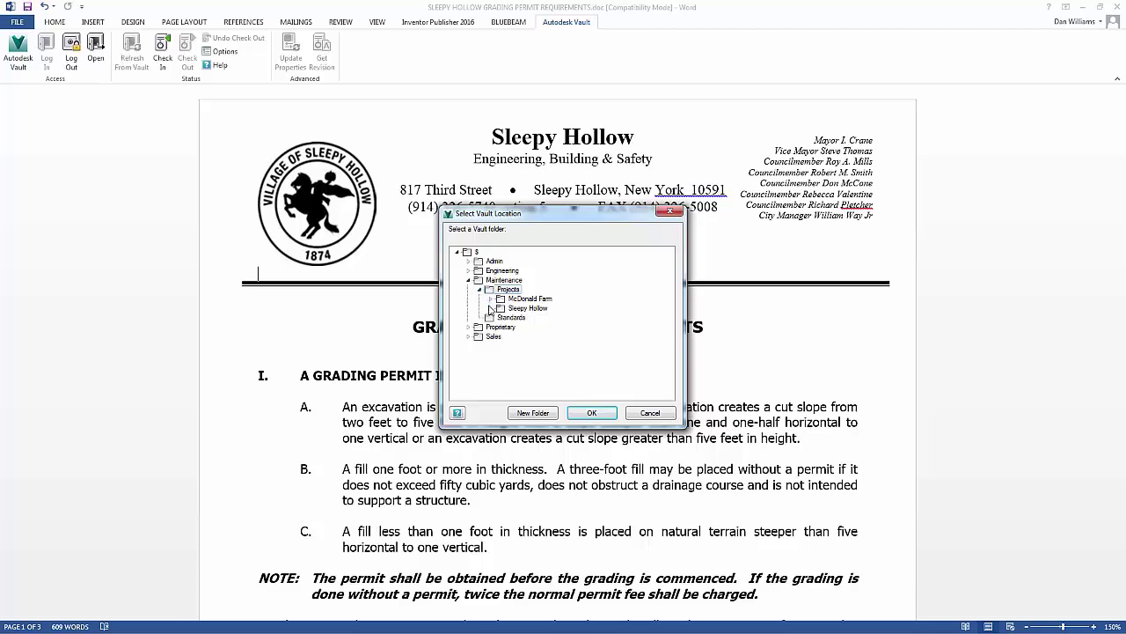
pyautogui.click(491, 308)
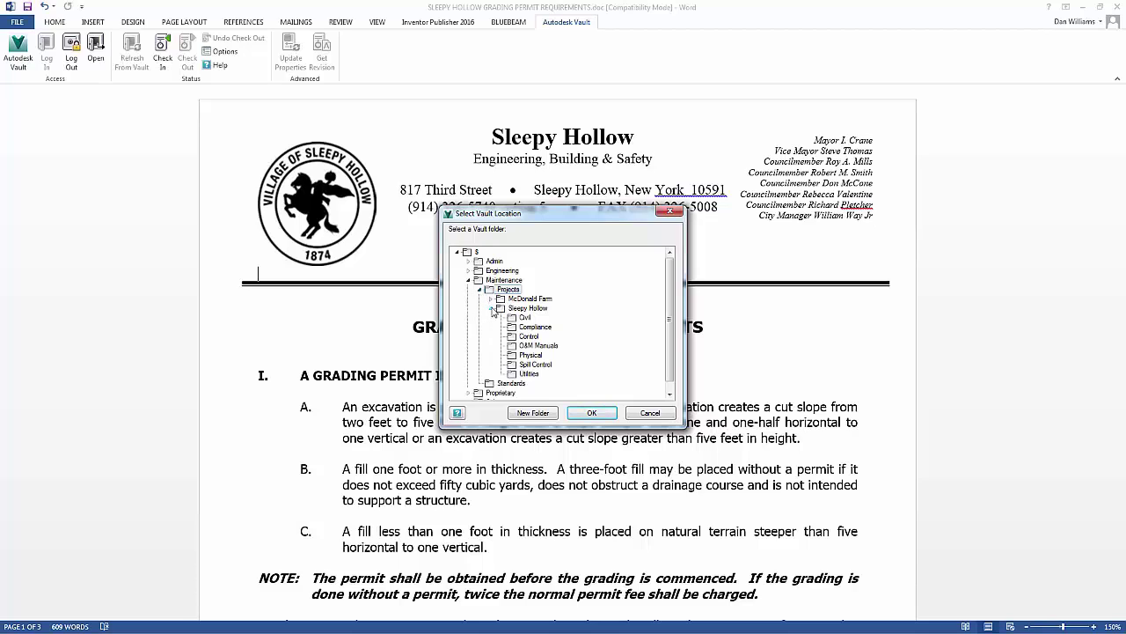
pyautogui.click(534, 326)
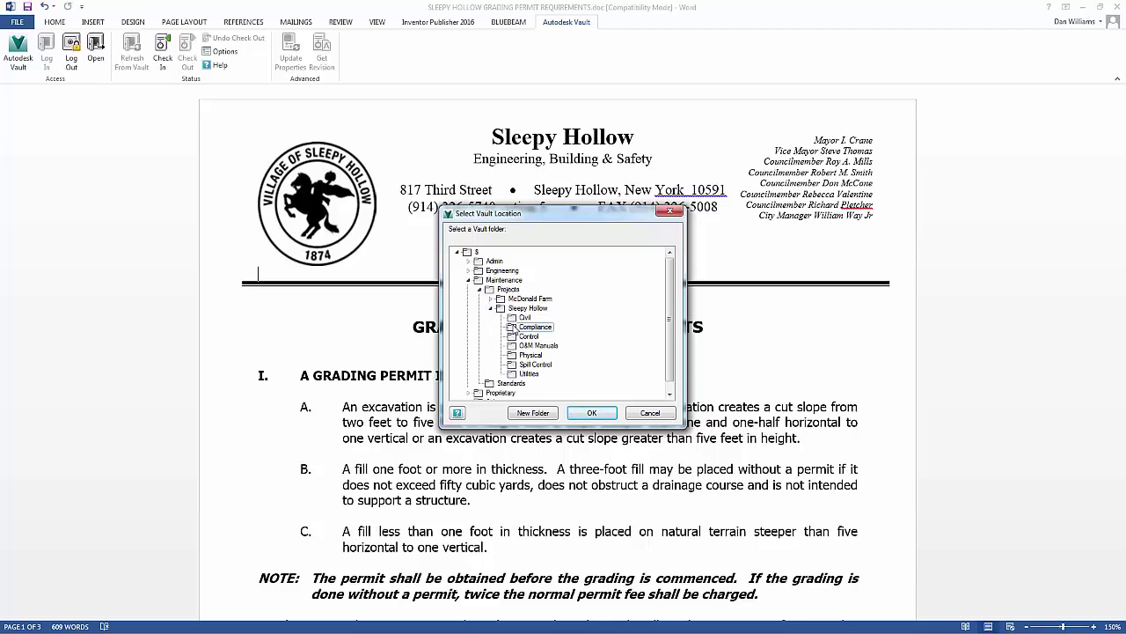
pyautogui.click(594, 413)
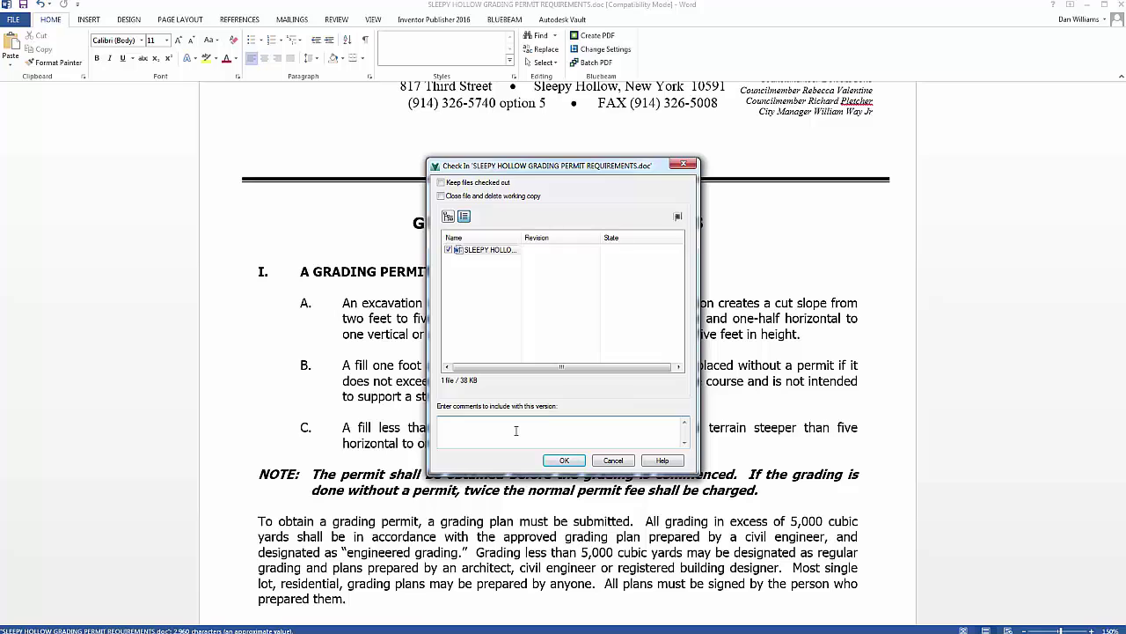
# Comment 'Initial Add', finish the check-in, and delete the original local copy
pyautogui.write('Initial Add')
pyautogui.click(564, 460)
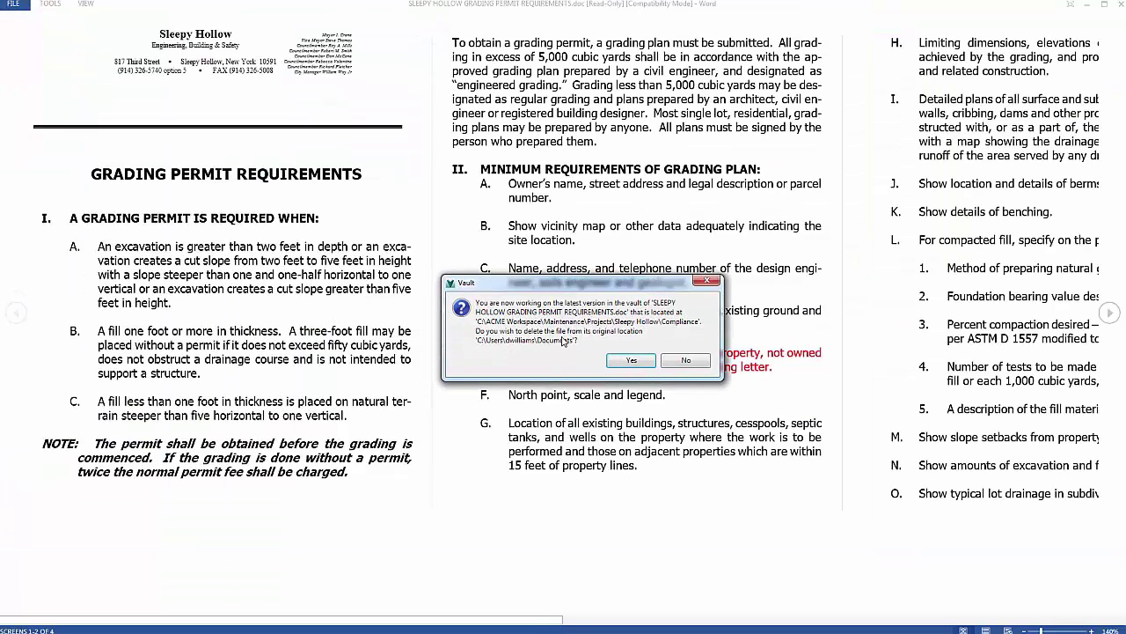
pyautogui.click(638, 362)
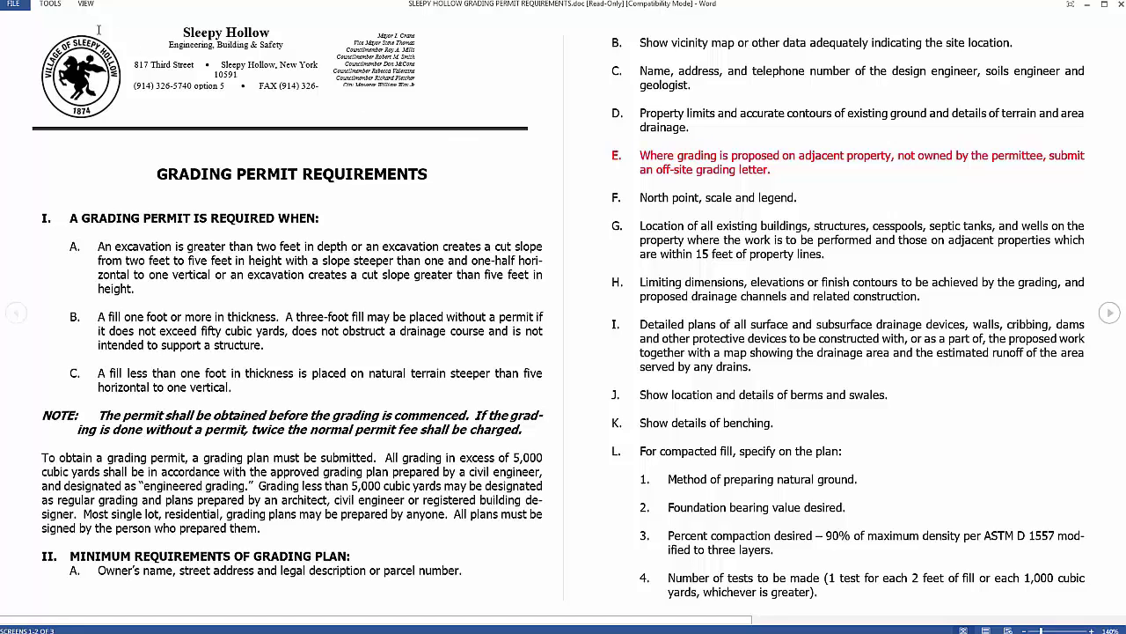
# Switch the grading permit requirements document from Read Mode to editing with View > Edit Document
pyautogui.click(85, 5)
pyautogui.click(108, 19)
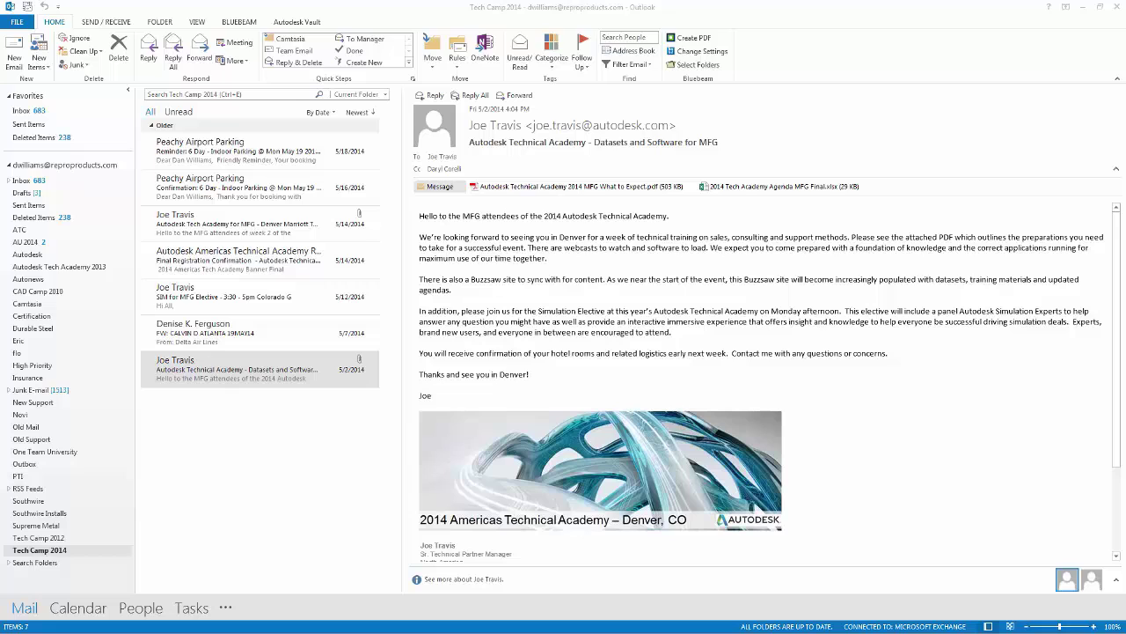
# Start checking the Technical Academy email into Vault with the comment 'Initial Add'
pyautogui.click(297, 21)
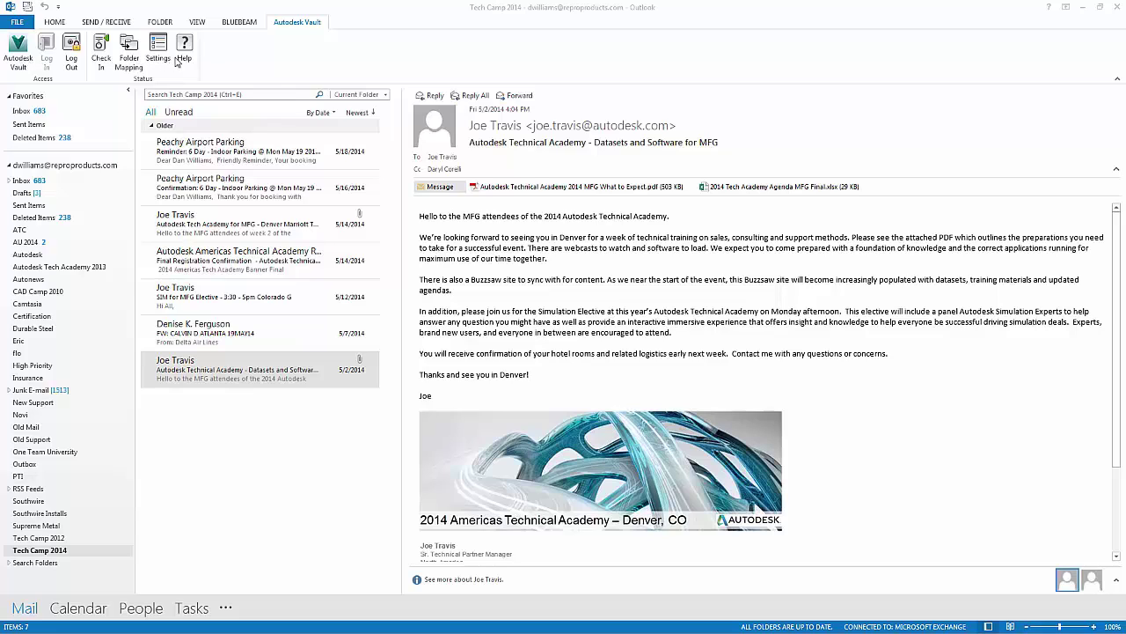
pyautogui.click(100, 51)
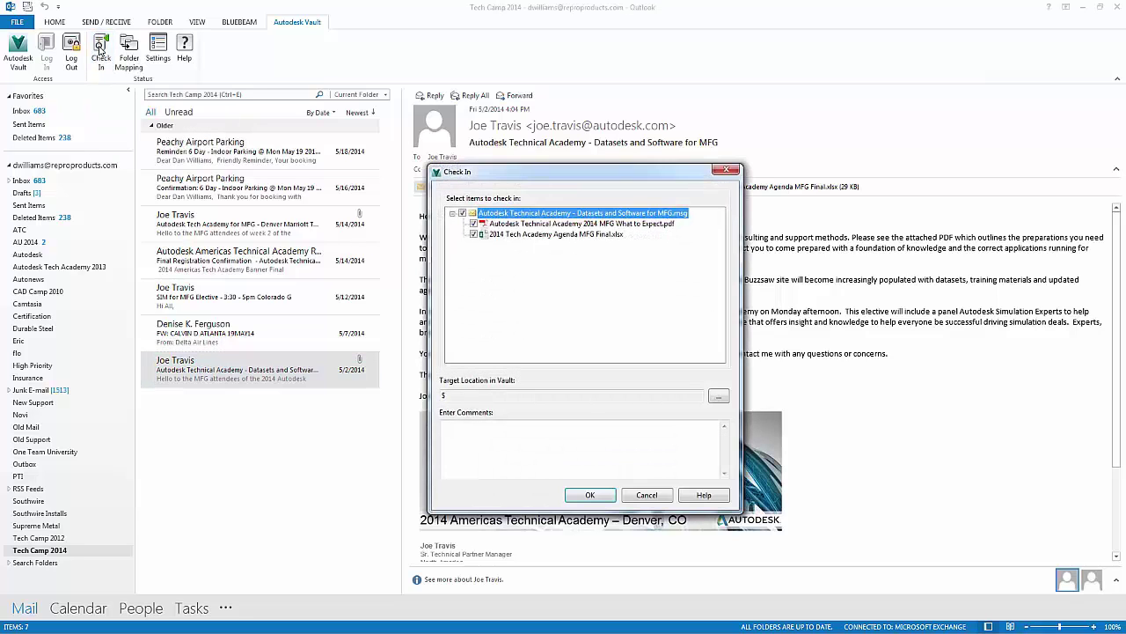
pyautogui.click(461, 435)
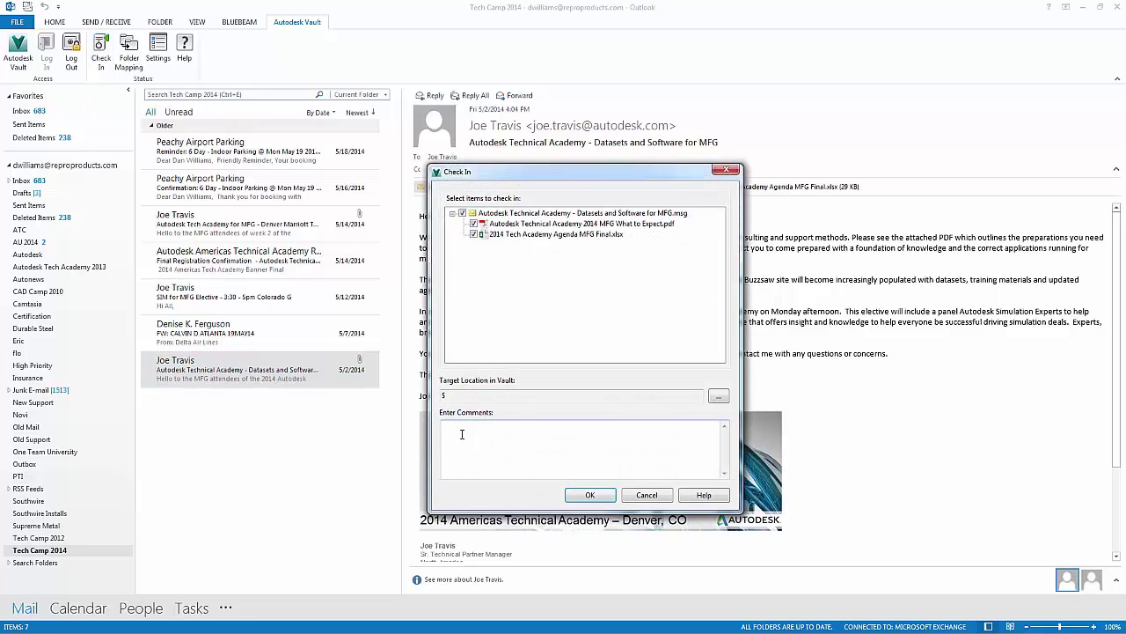
pyautogui.write('Initial Add')
# Check the email and attachments into Sales/Projects/Autodesk Technical Academy/Communications
pyautogui.click(719, 396)
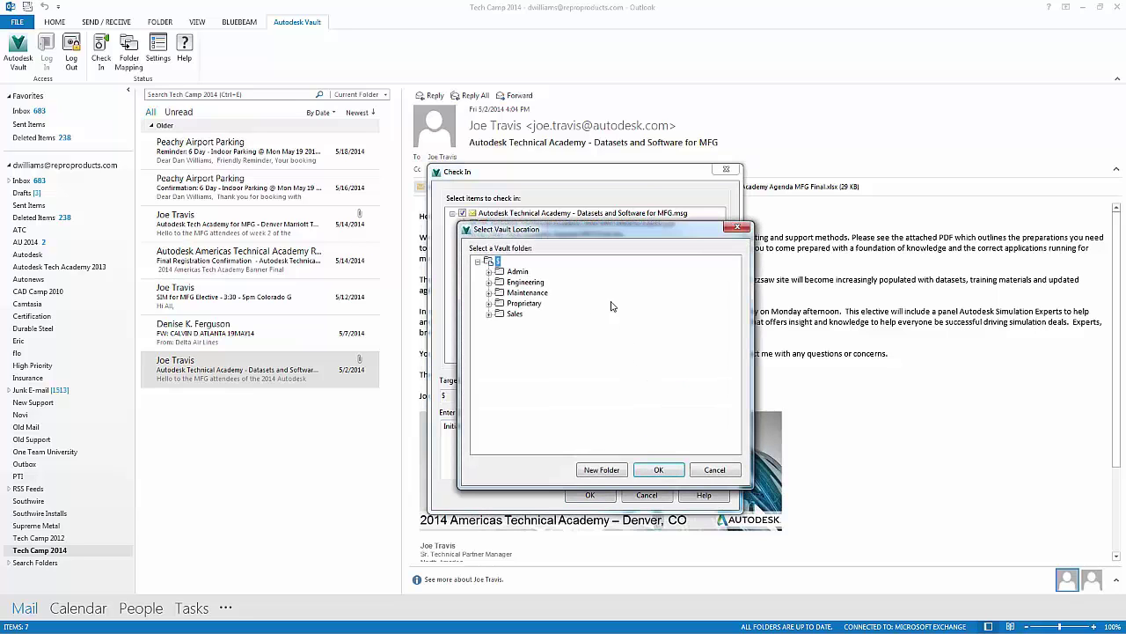
pyautogui.click(490, 315)
pyautogui.click(500, 325)
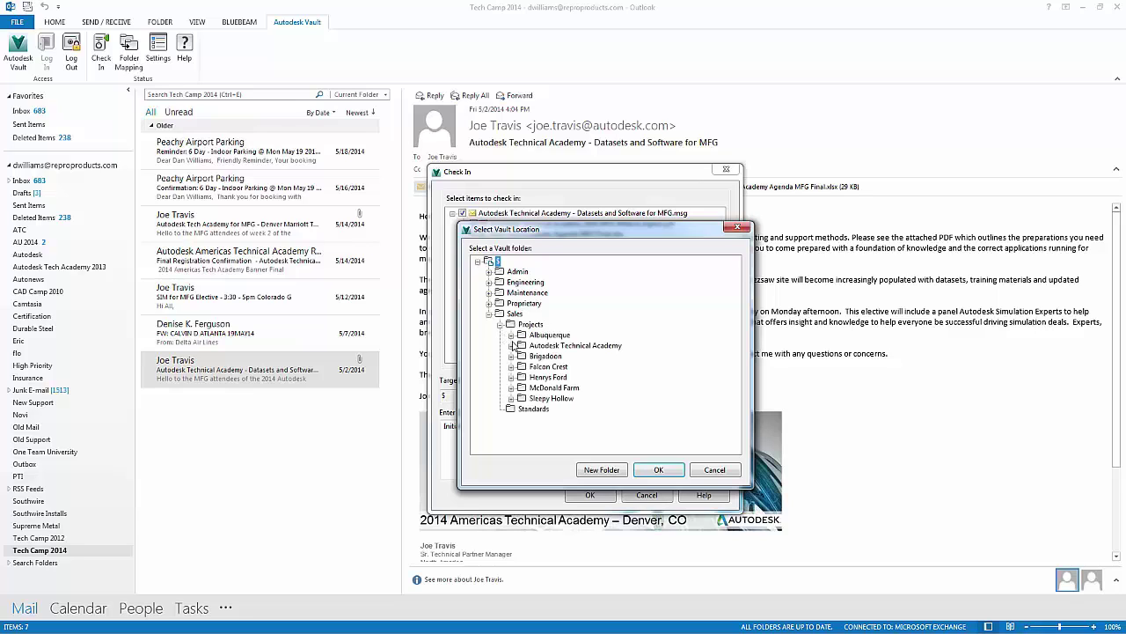
pyautogui.click(511, 345)
pyautogui.click(545, 356)
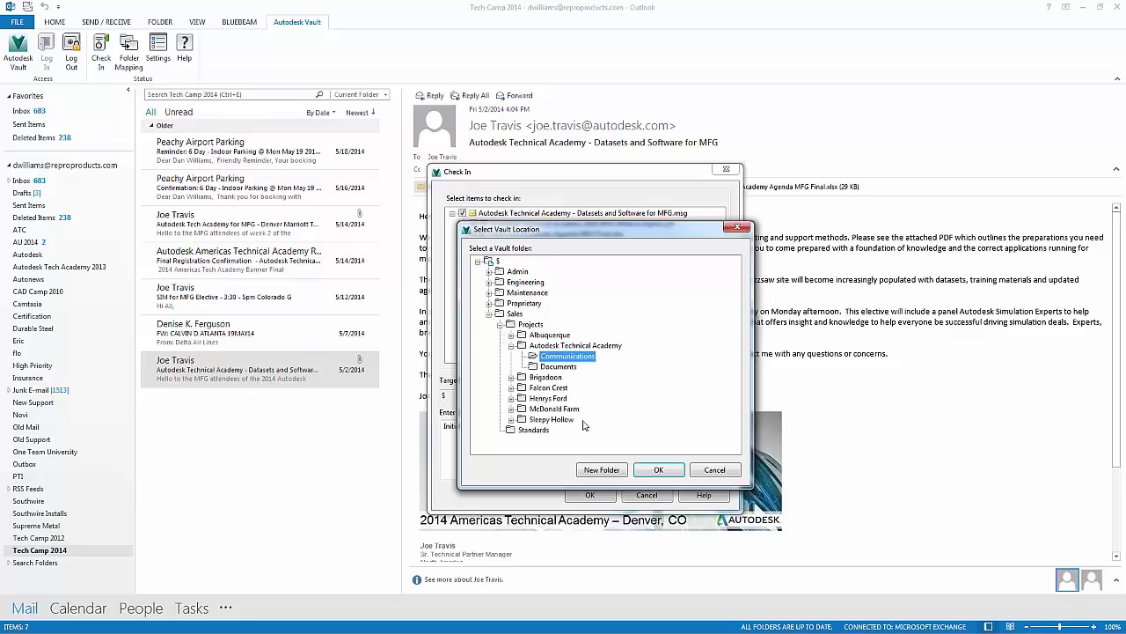
pyautogui.click(659, 469)
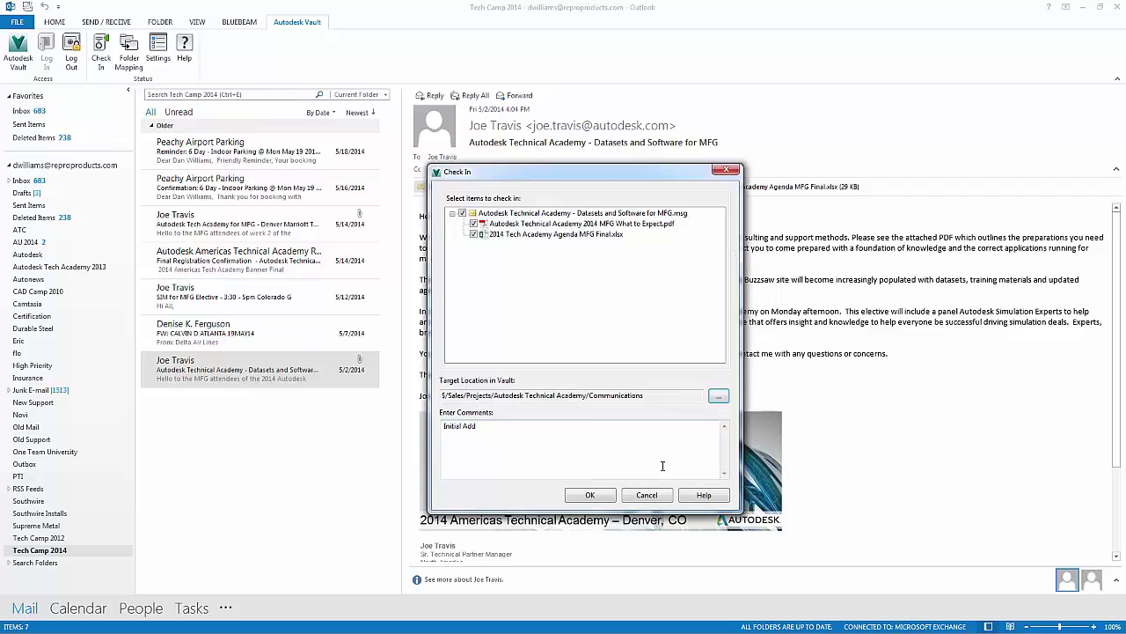
pyautogui.click(593, 496)
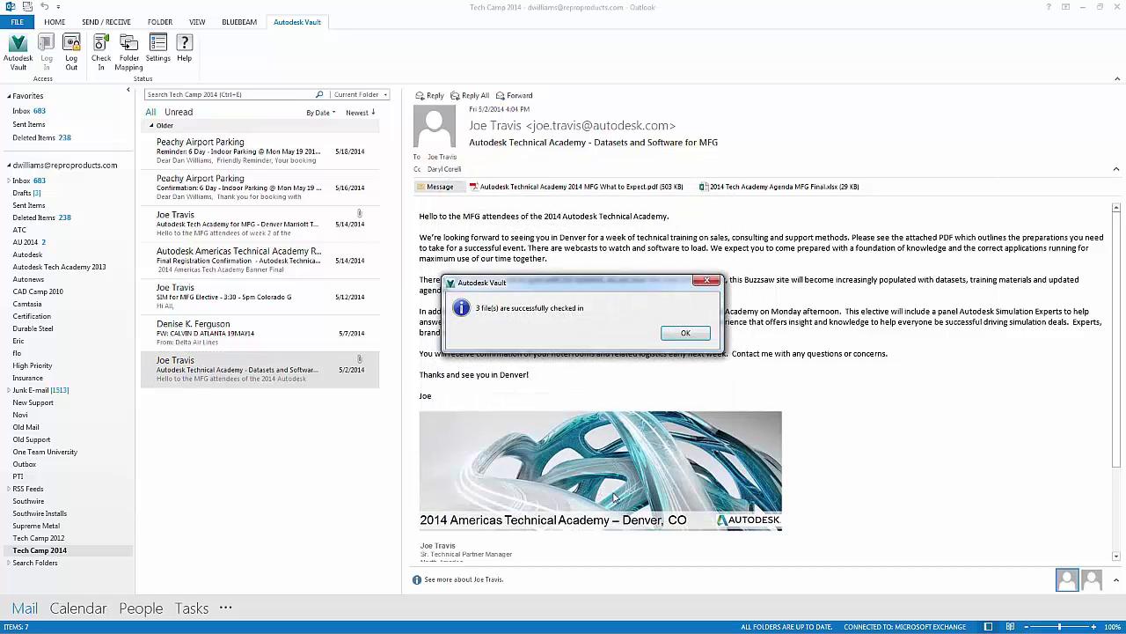
pyautogui.click(687, 333)
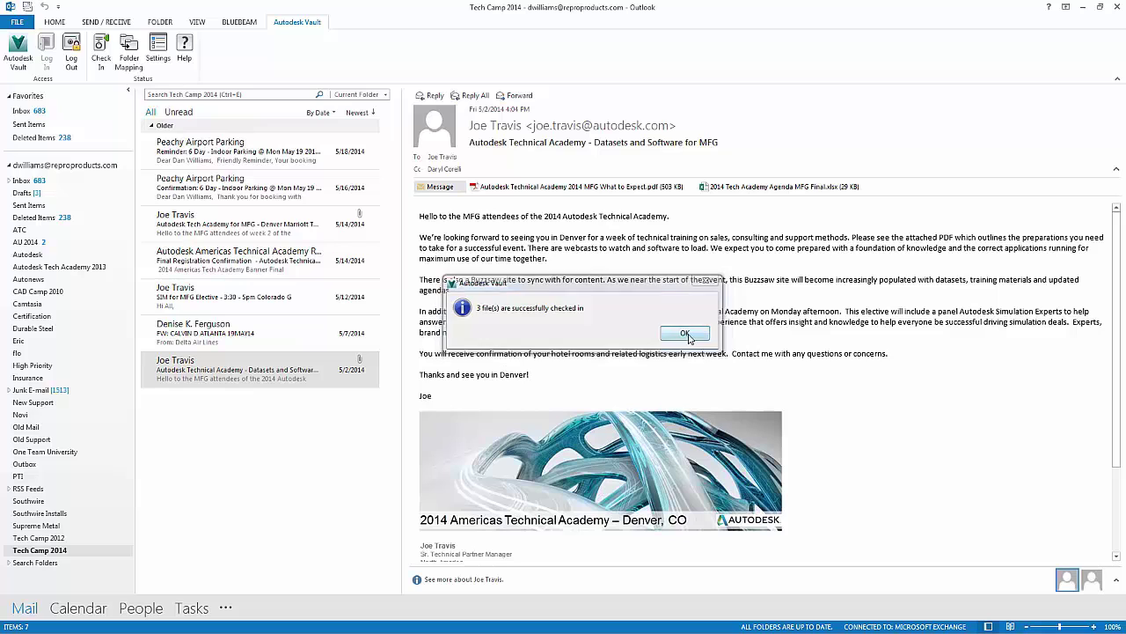
# Move the PDF and XLSX attachments from Communications into the Documents folder
pyautogui.click(1082, 10)
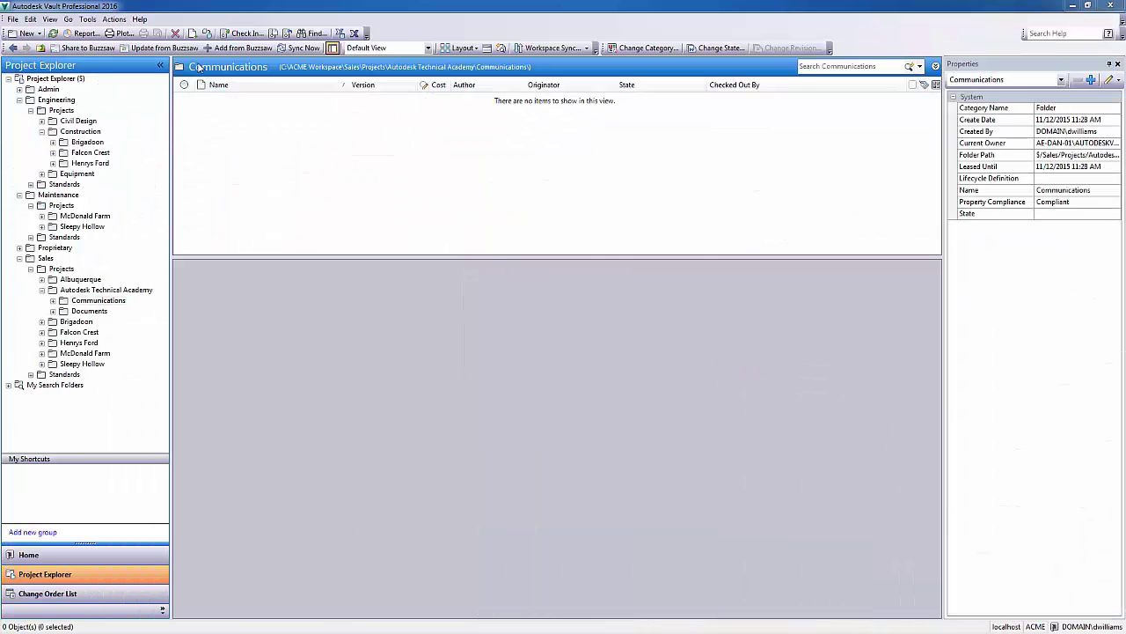
pyautogui.click(53, 34)
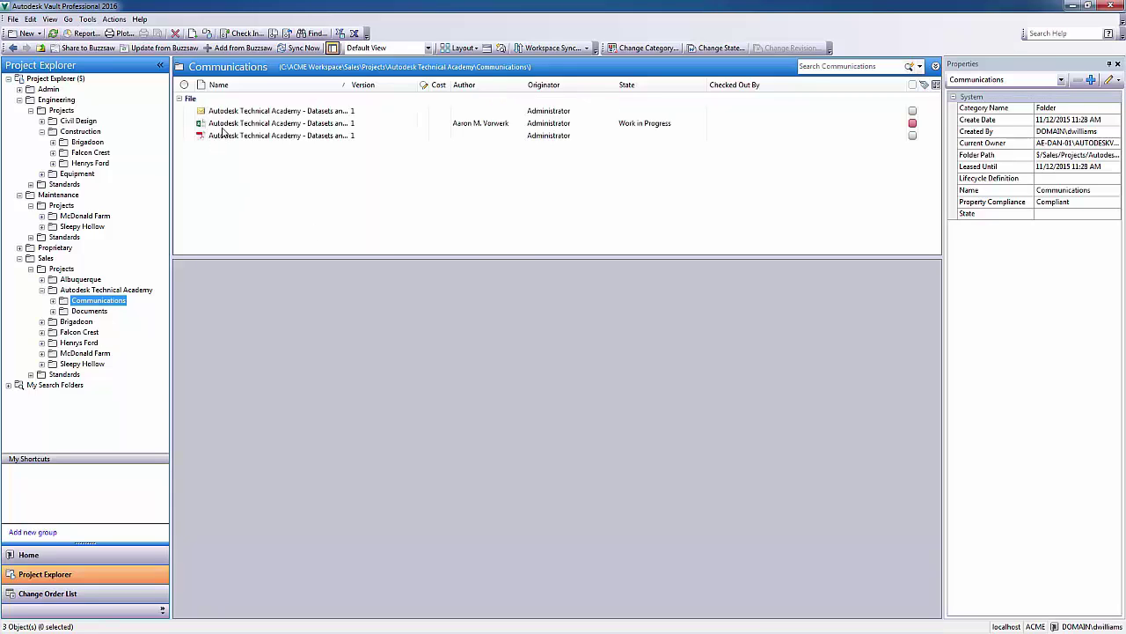
pyautogui.click(225, 126)
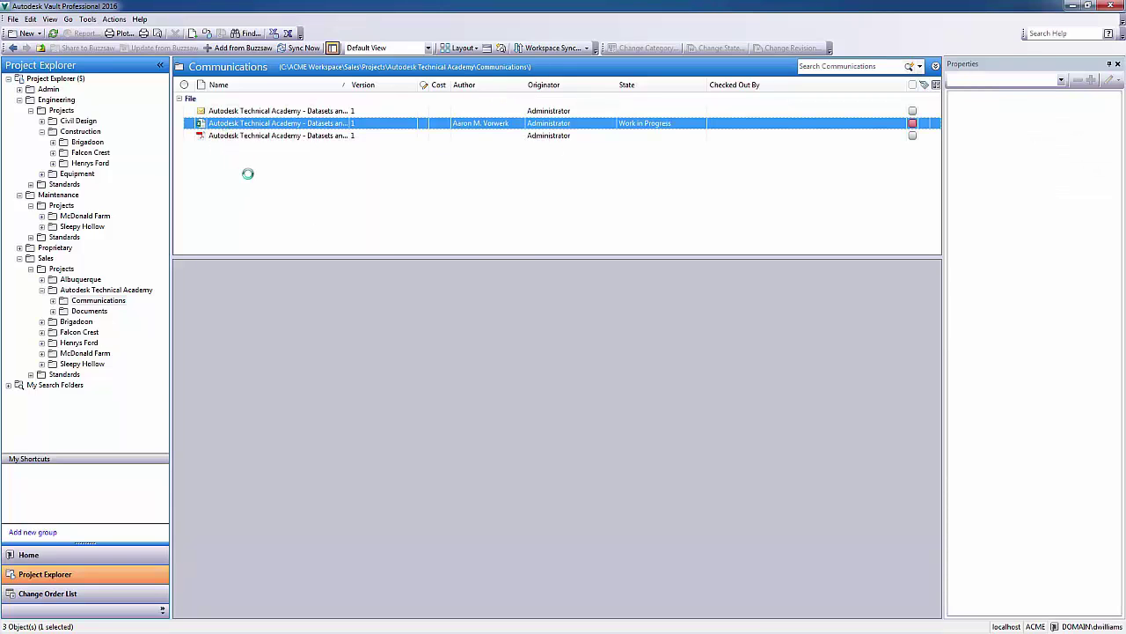
pyautogui.keyDown('shift'); pyautogui.click(244, 138); pyautogui.keyUp('shift')
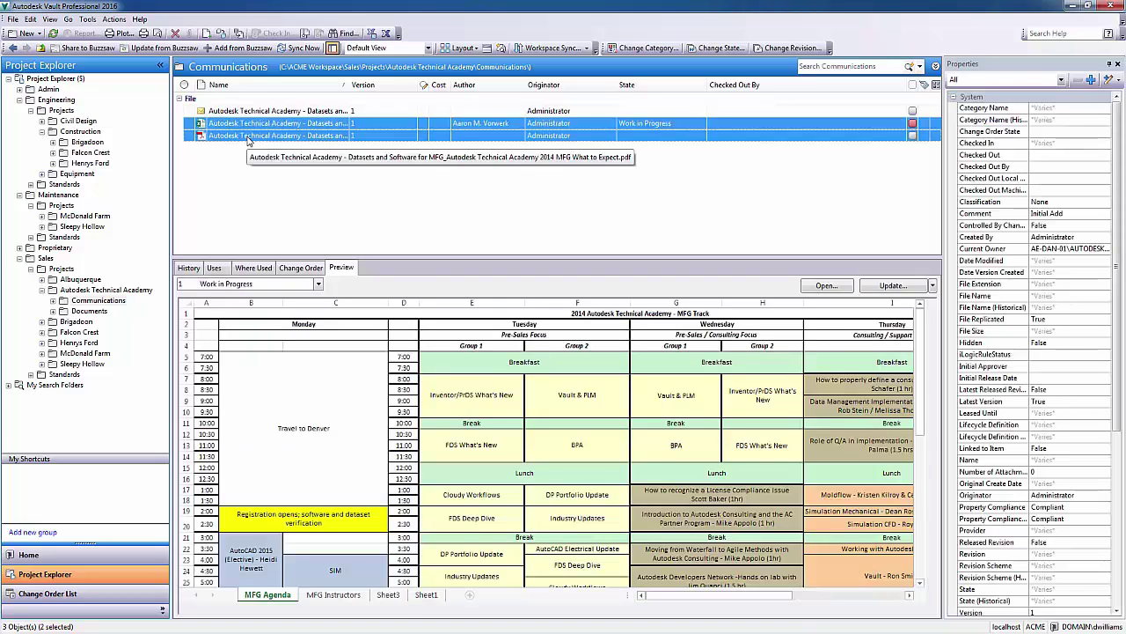
pyautogui.moveTo(241, 141); pyautogui.dragTo(97, 314)
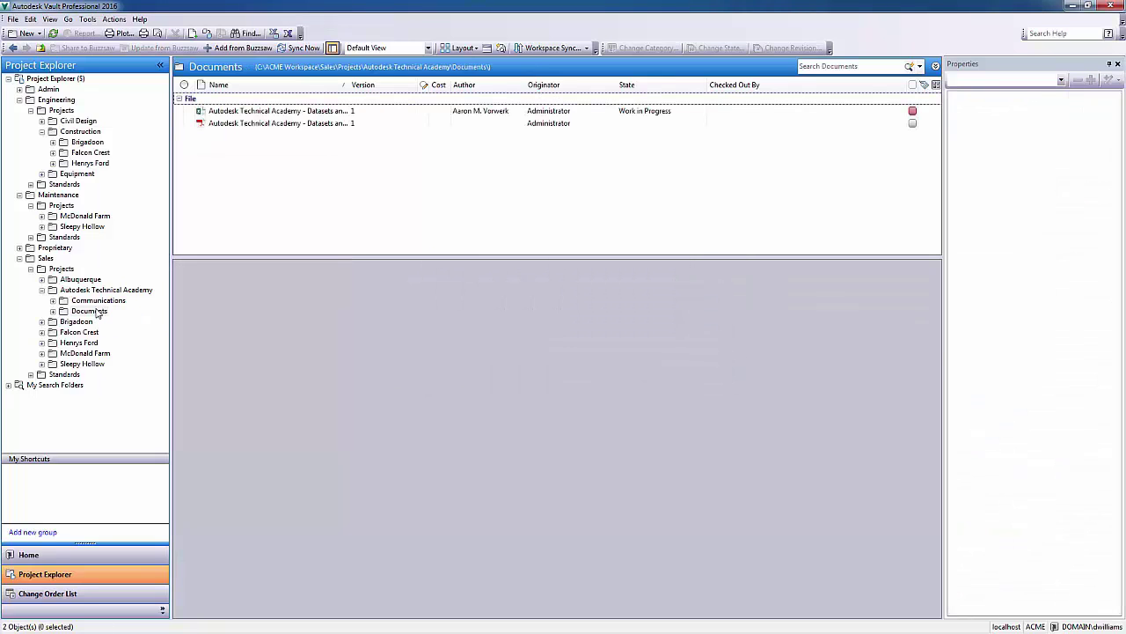
# Check the PDF's Where Used list to confirm it is still attached to the email
pyautogui.click(255, 125)
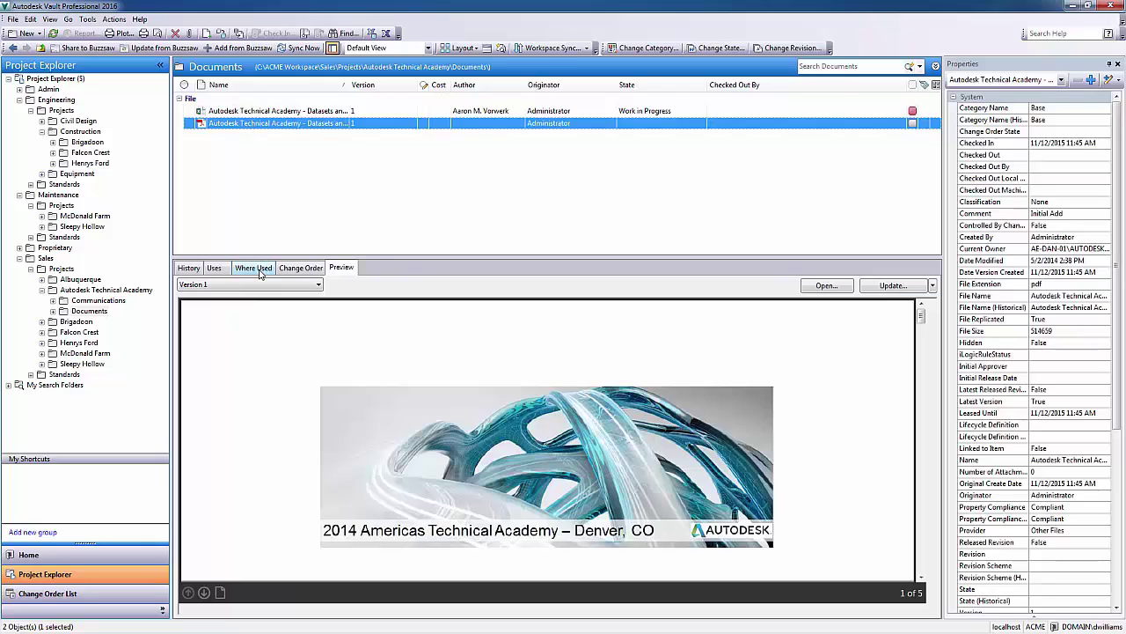
pyautogui.click(256, 268)
pyautogui.click(182, 323)
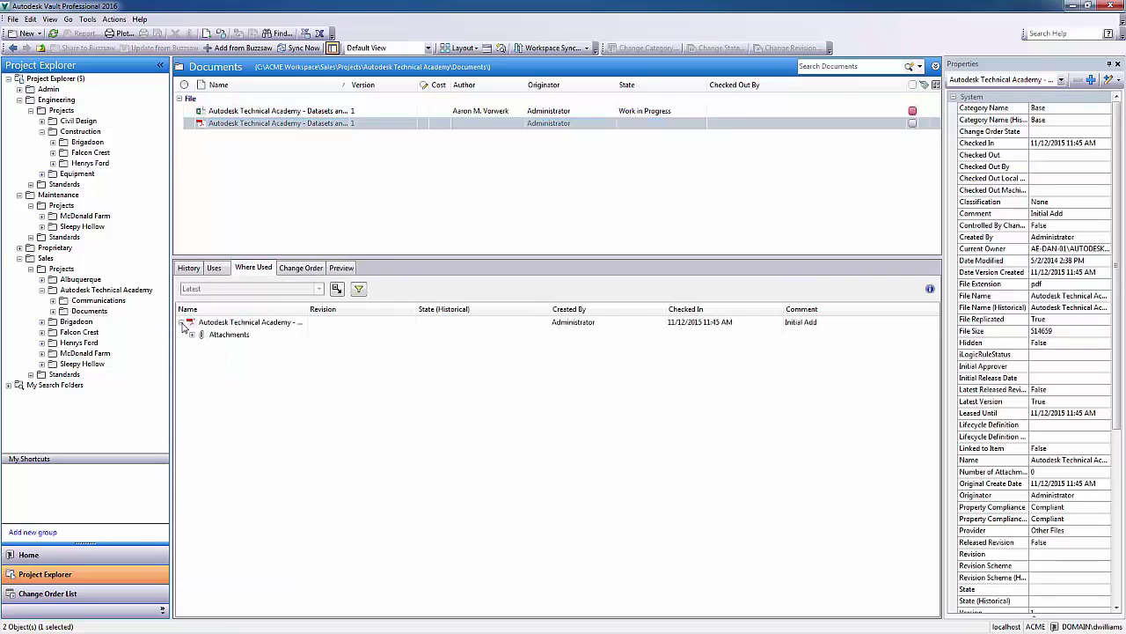
pyautogui.click(192, 334)
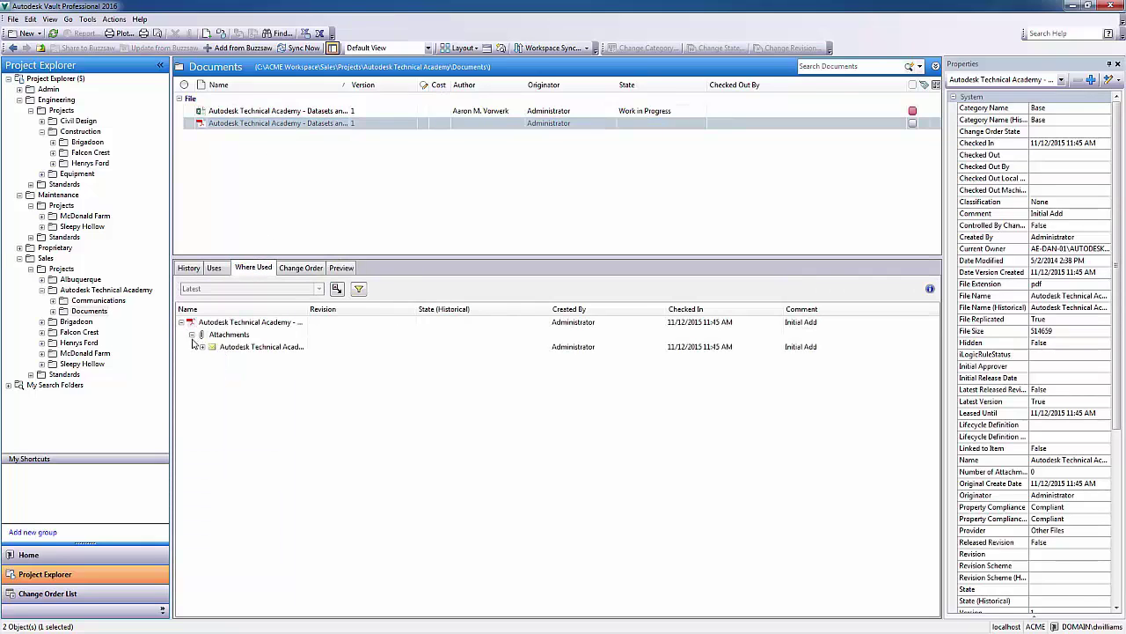
# Go to the email's folder and confirm on its Uses tab that both attachments are linked
pyautogui.click(236, 349)
pyautogui.rightClick(236, 353)
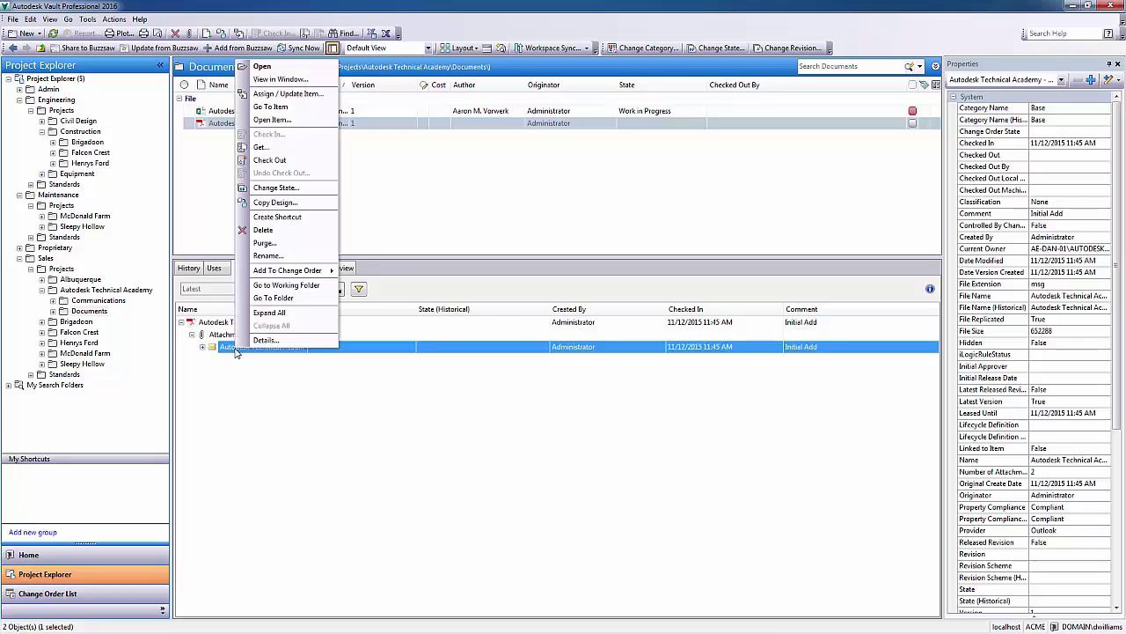
pyautogui.click(273, 298)
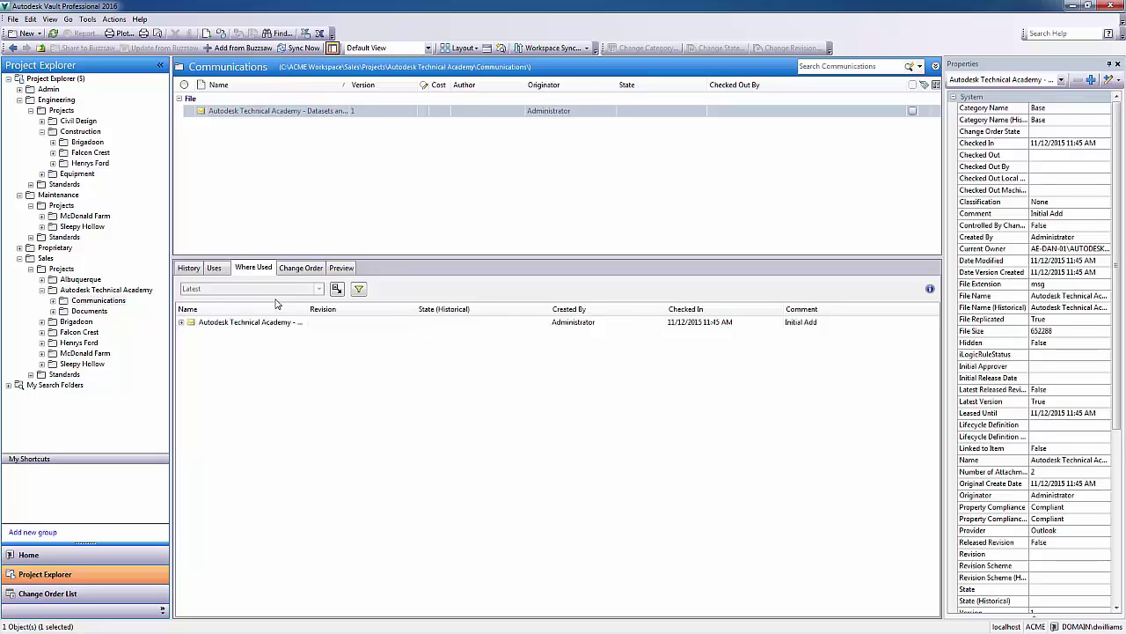
pyautogui.click(218, 268)
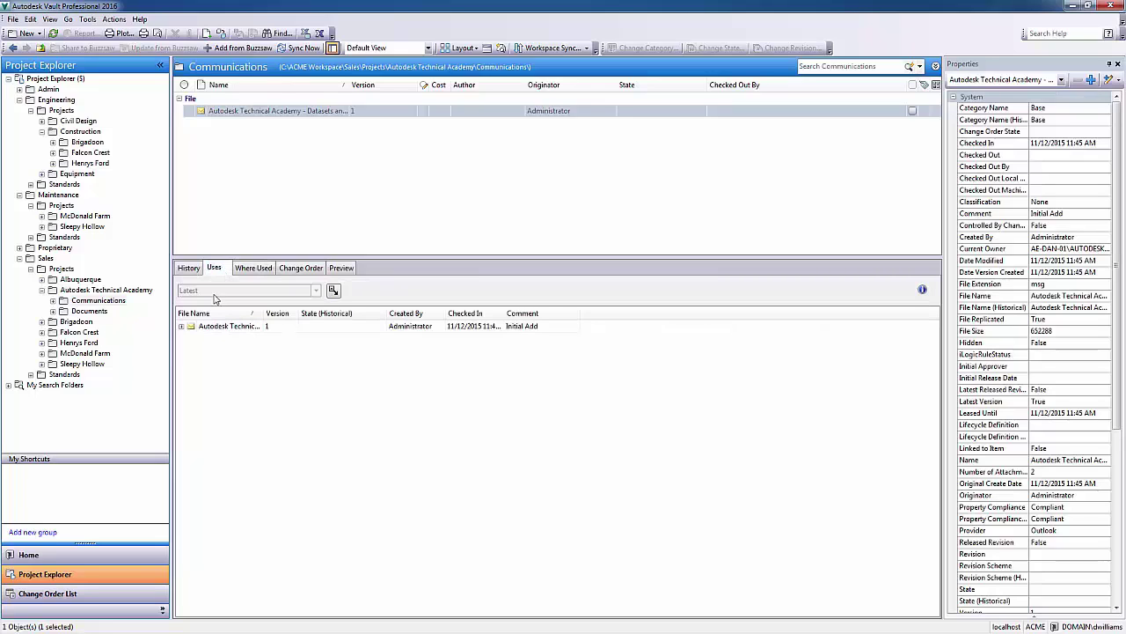
pyautogui.click(180, 327)
pyautogui.click(192, 338)
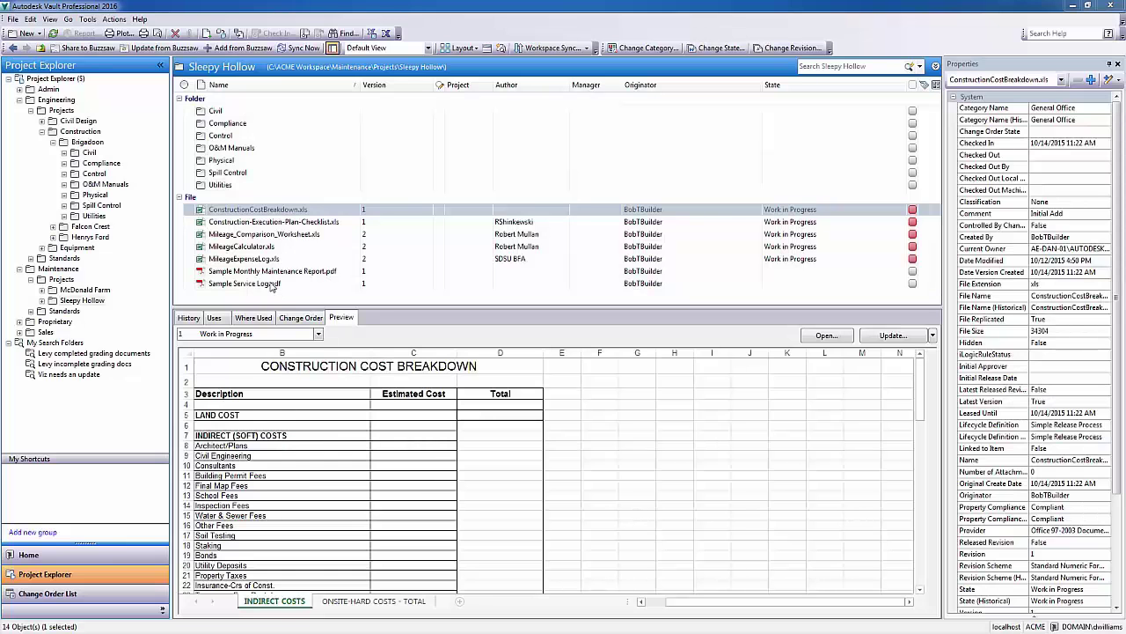
# Open Property Edit for all seven files with the Project, Manager and Author properties
pyautogui.keyDown('shift'); pyautogui.click(272, 284); pyautogui.keyUp('shift')
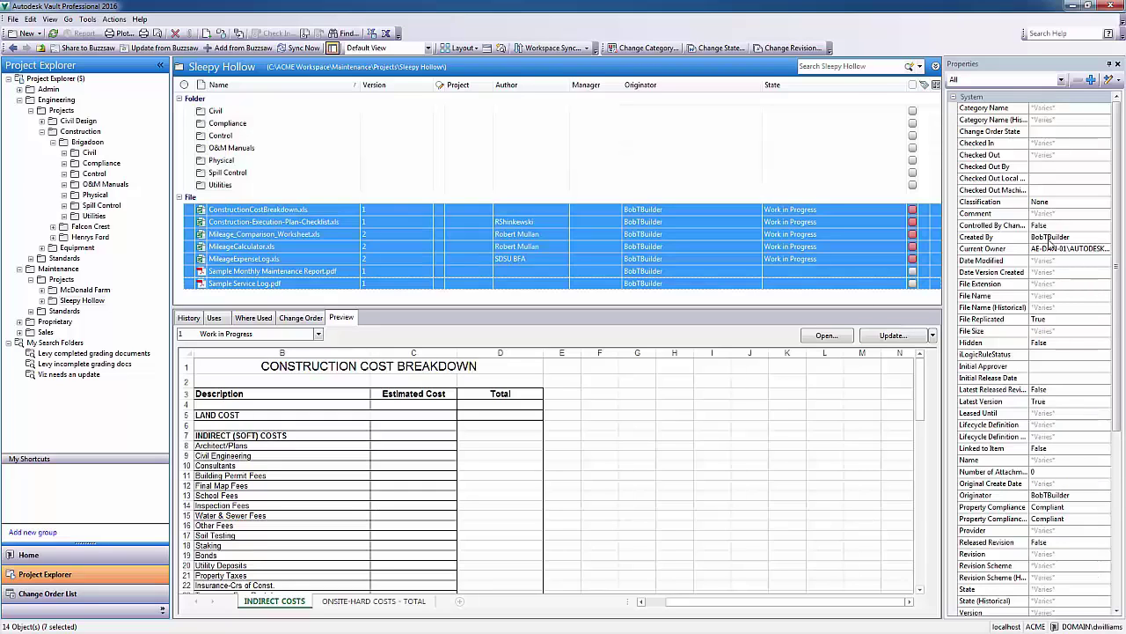
pyautogui.moveTo(1116, 201); pyautogui.dragTo(1116, 370)
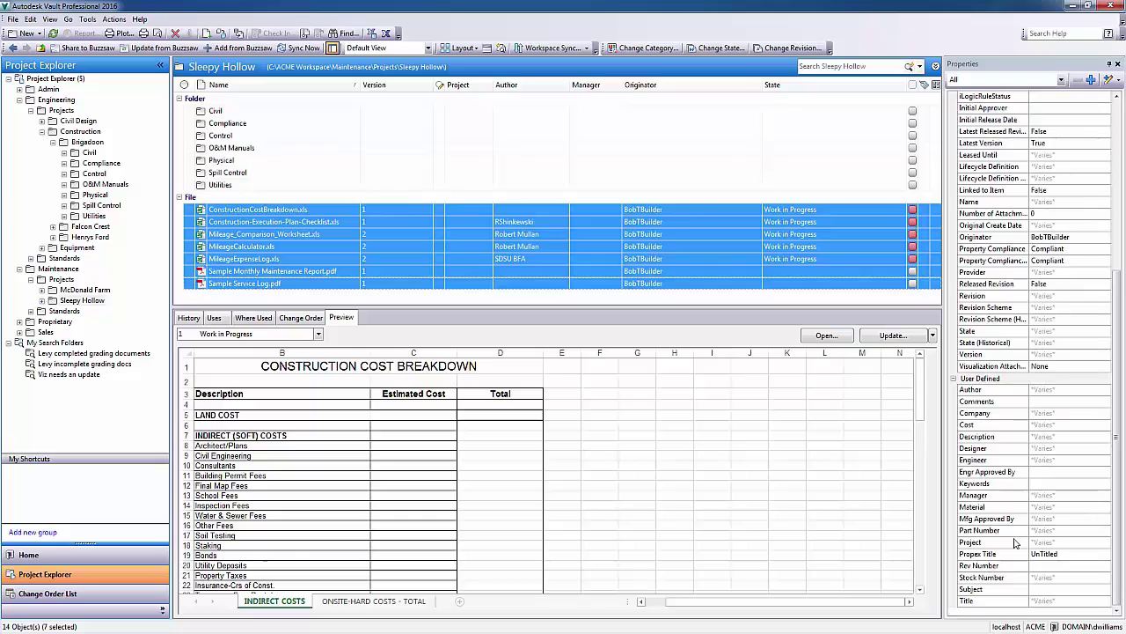
pyautogui.click(1017, 543)
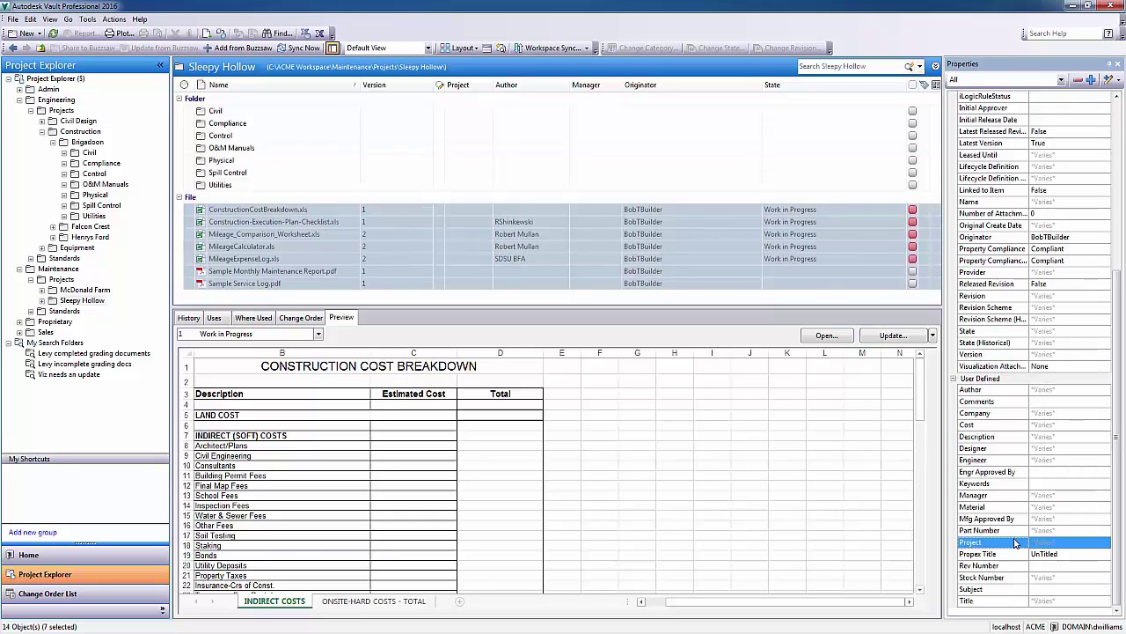
pyautogui.keyDown('ctrl'); pyautogui.click(1016, 496); pyautogui.keyUp('ctrl')
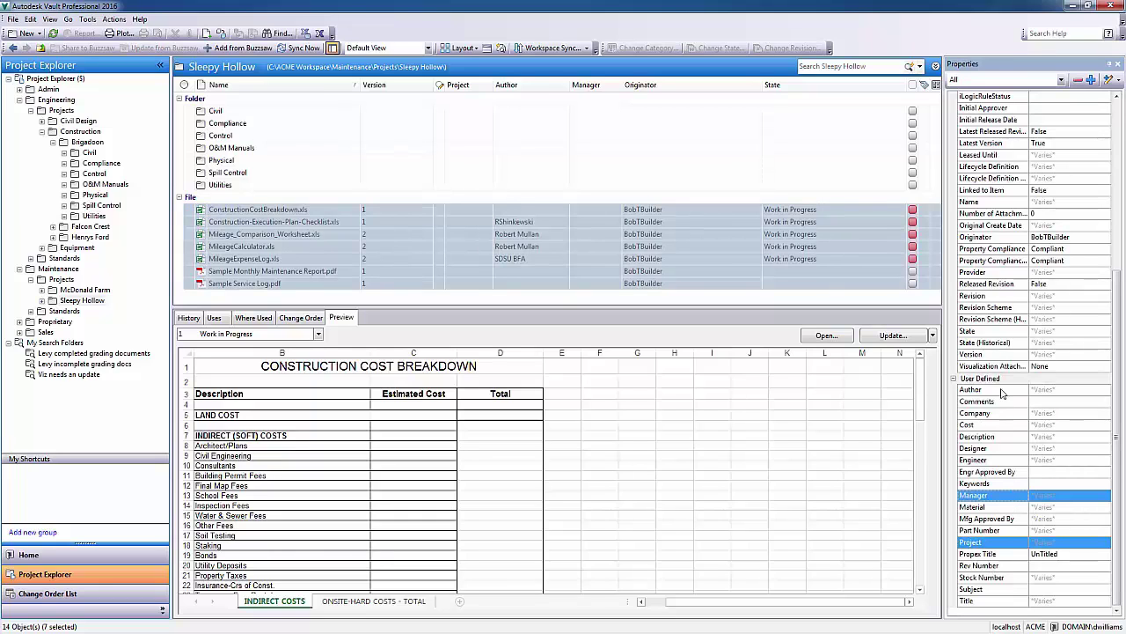
pyautogui.keyDown('ctrl'); pyautogui.click(1002, 393); pyautogui.keyUp('ctrl')
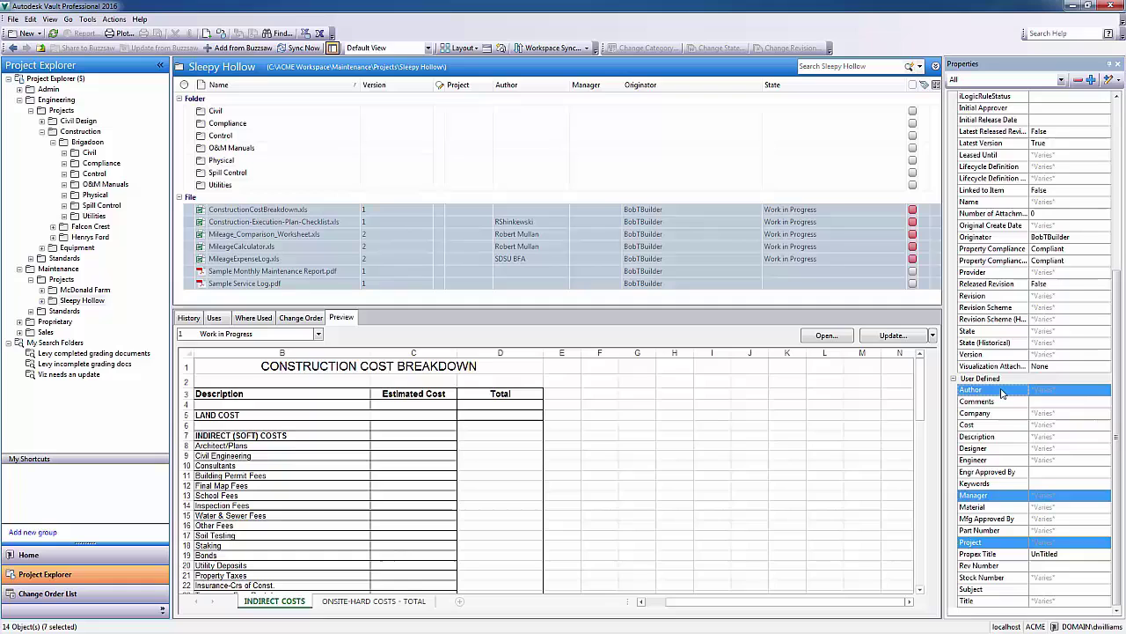
pyautogui.click(1108, 79)
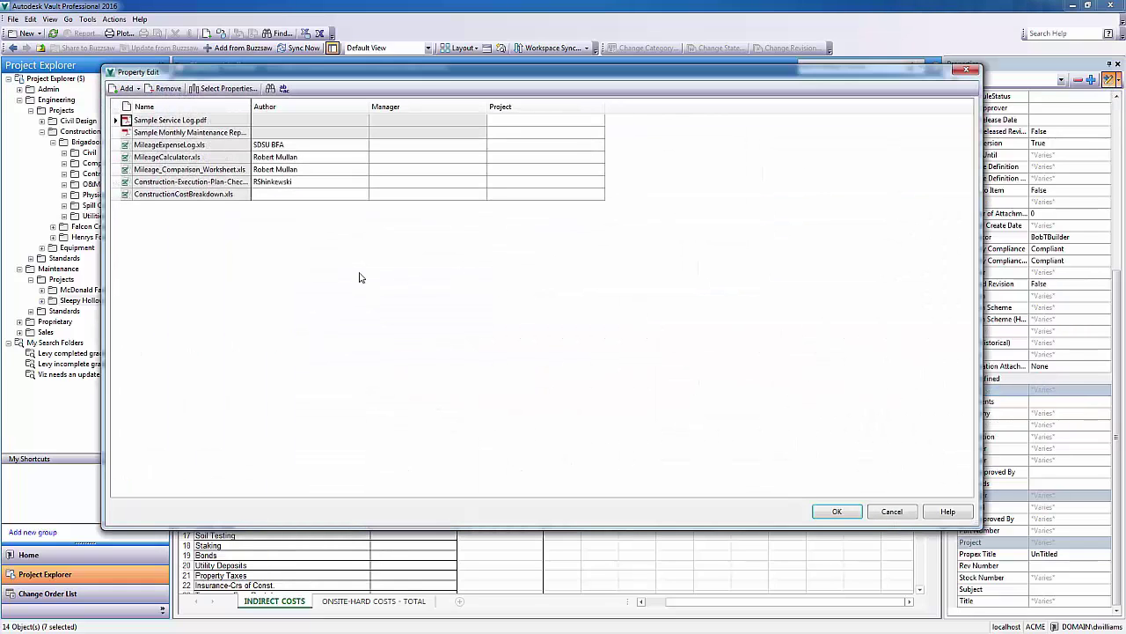
# Set the first file's Project to 'Sleepy Hollow' and fill it down all seven files
pyautogui.click(540, 124)
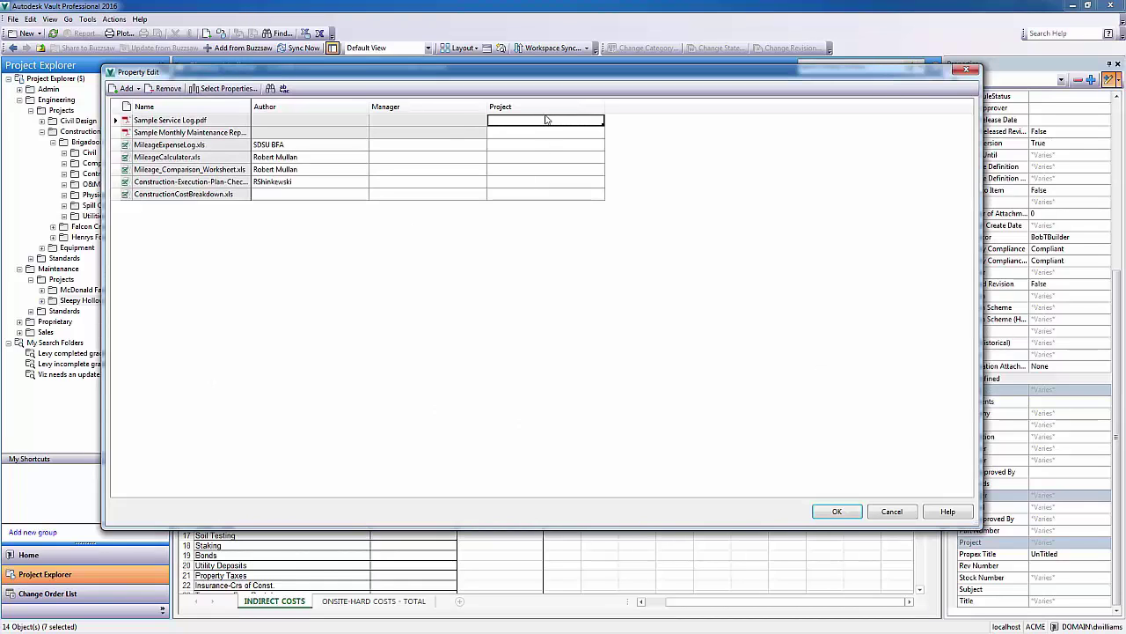
pyautogui.click(546, 123)
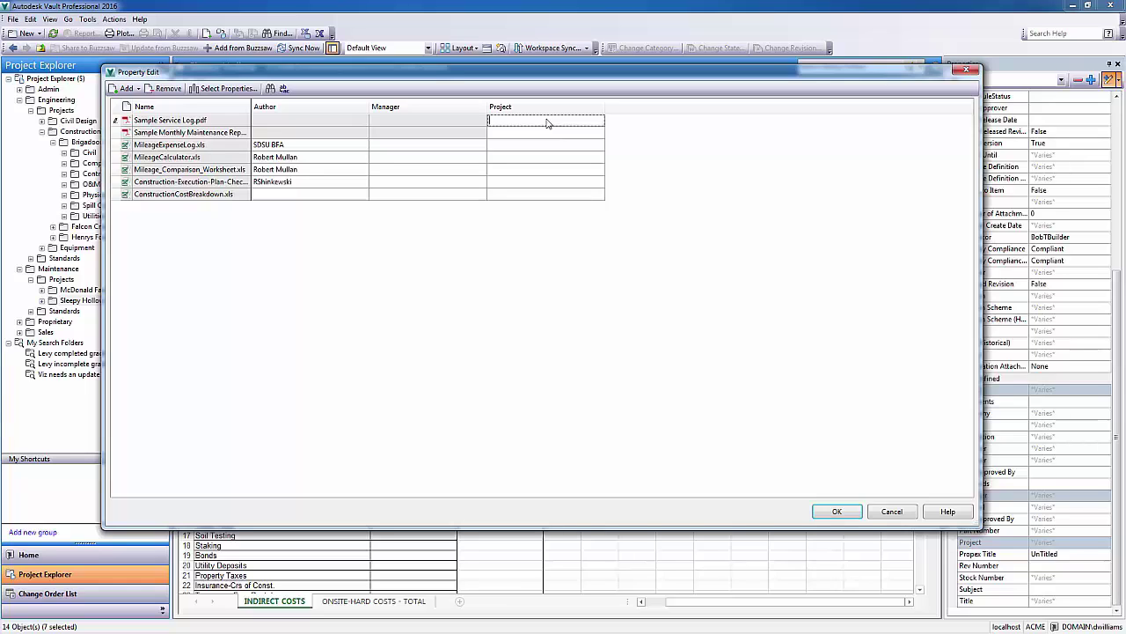
pyautogui.write('Sleepy Hollow')
pyautogui.click(551, 133)
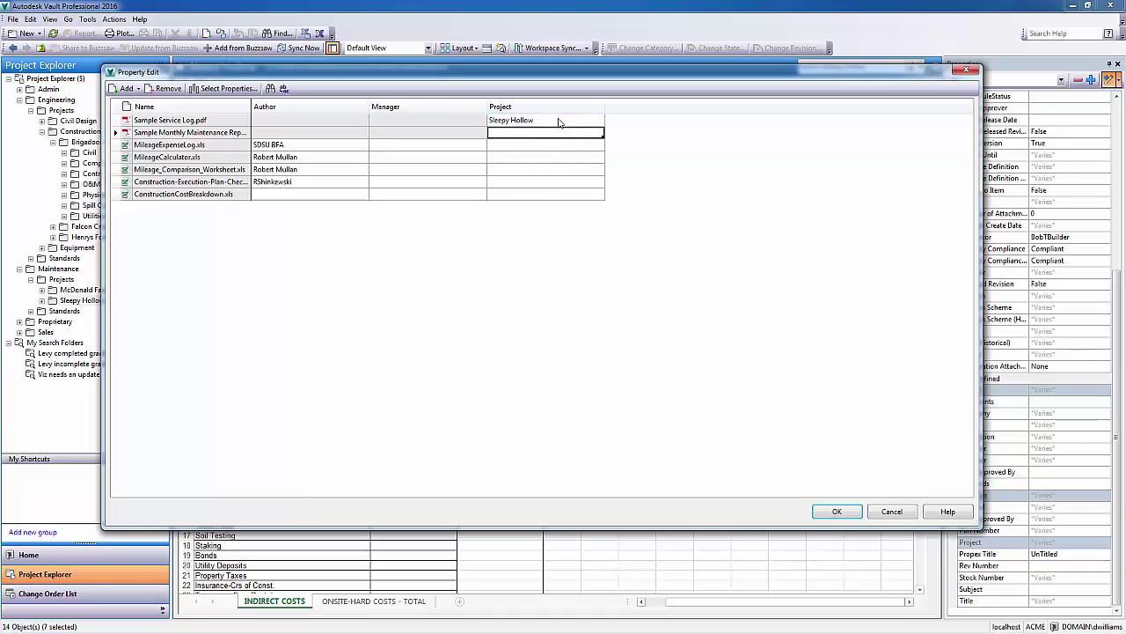
pyautogui.click(558, 120)
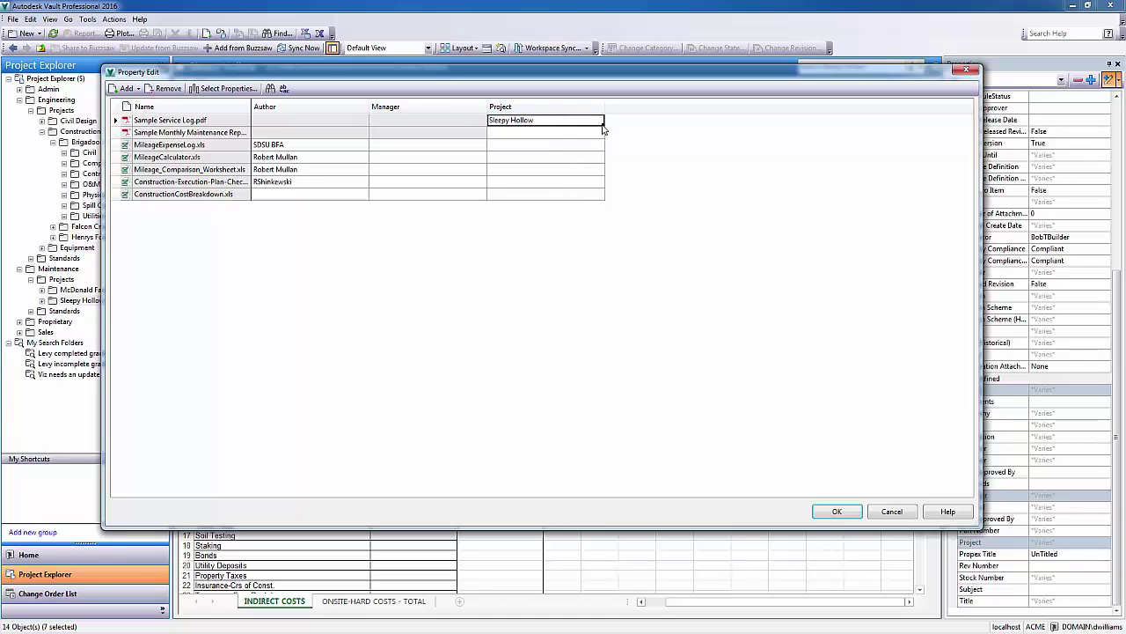
pyautogui.moveTo(604, 129); pyautogui.dragTo(603, 194)
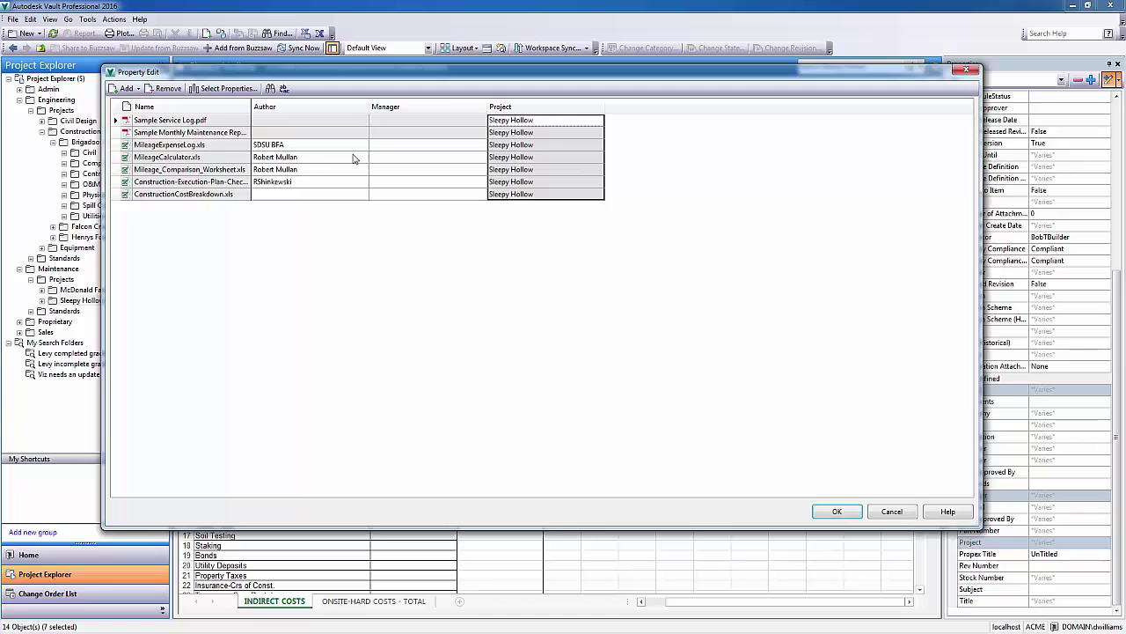
# Enter the manager's name for MileageExpenseLog and fill it down to the other spreadsheets
pyautogui.click(389, 149)
pyautogui.click(390, 150)
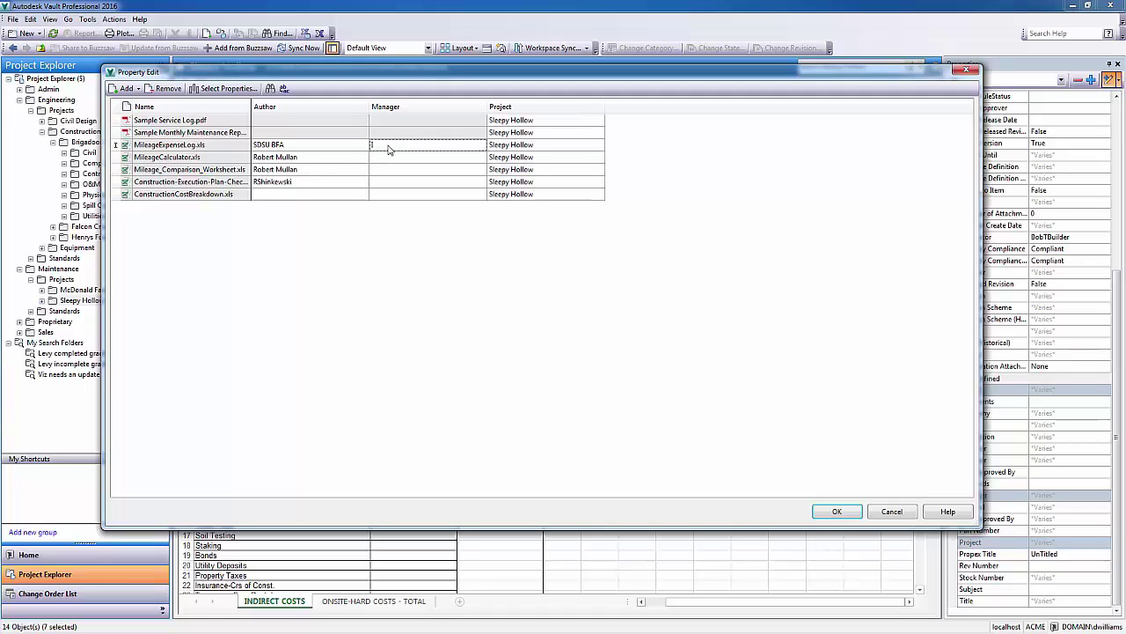
pyautogui.write('J. Krane')
pyautogui.press('Return')
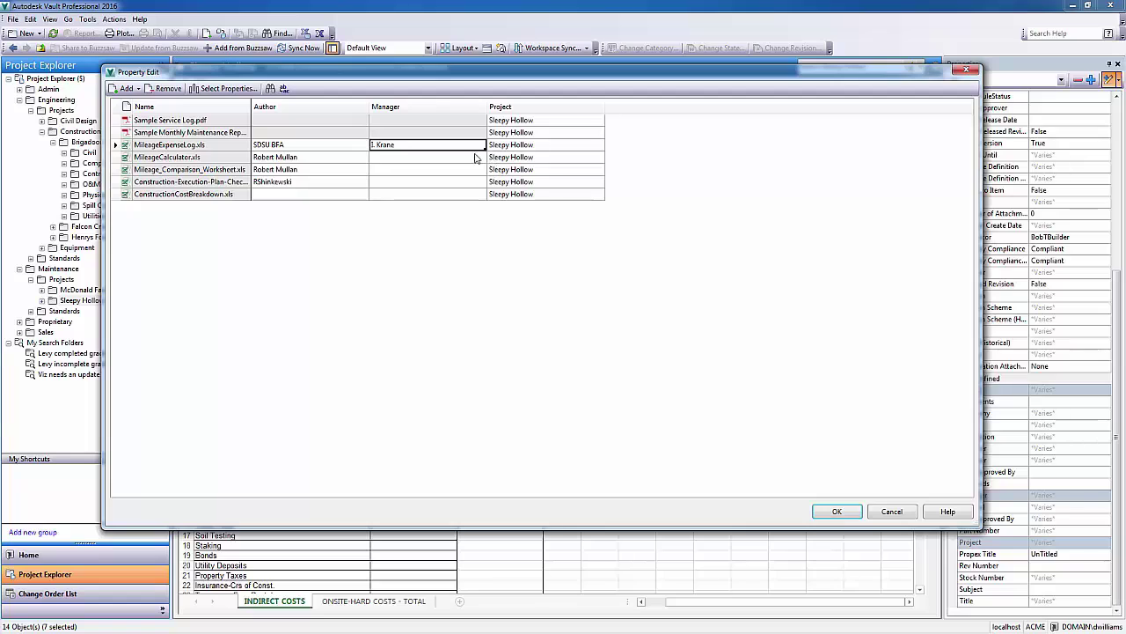
pyautogui.click(483, 158)
pyautogui.moveTo(485, 159); pyautogui.dragTo(487, 197)
pyautogui.click(311, 174)
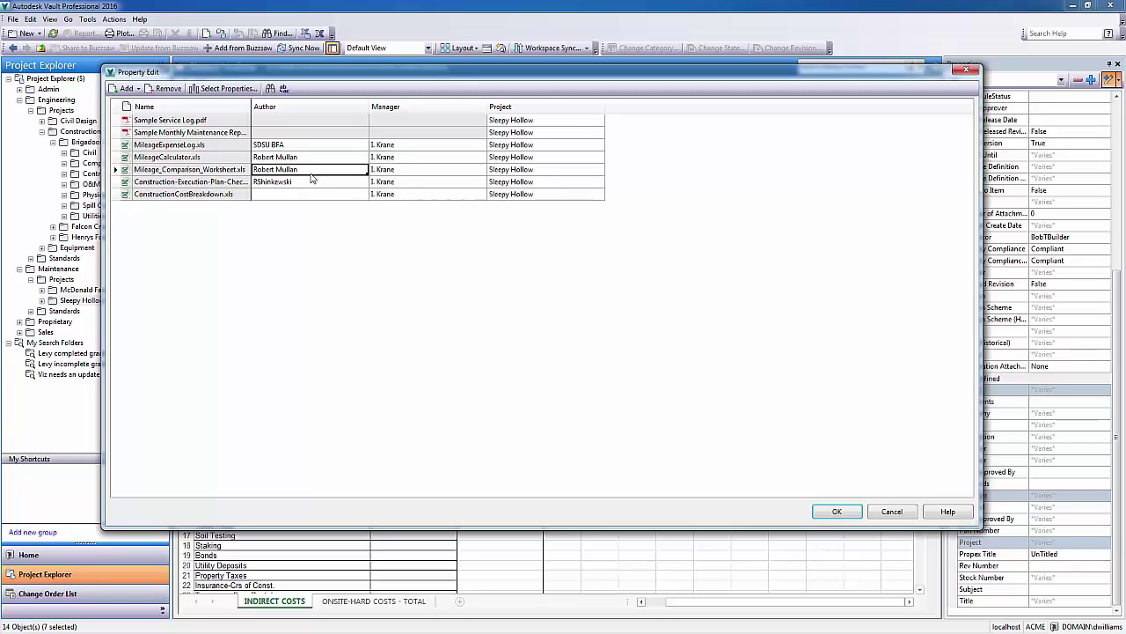
pyautogui.rightClick(313, 174)
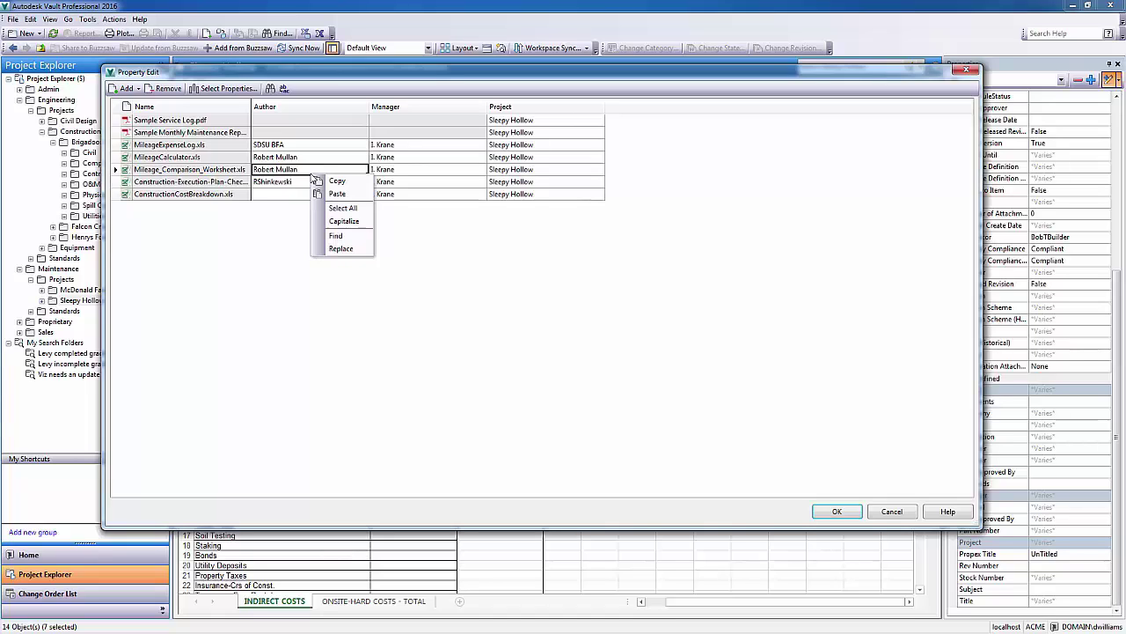
pyautogui.click(397, 317)
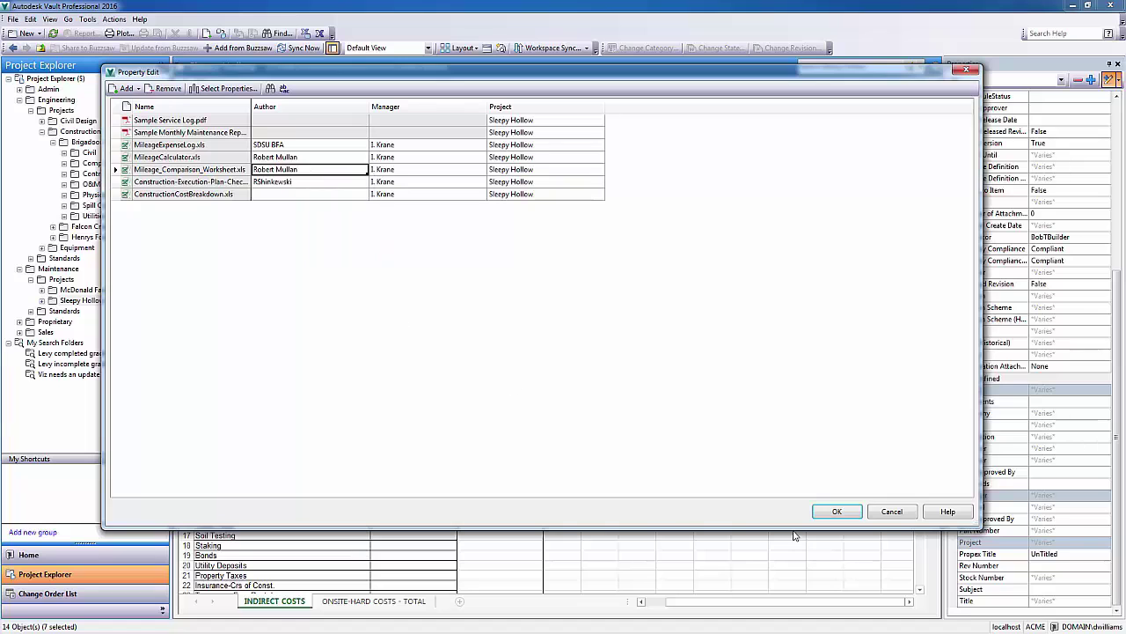
# Apply the property edits to the seven files and close the results dialog
pyautogui.click(836, 512)
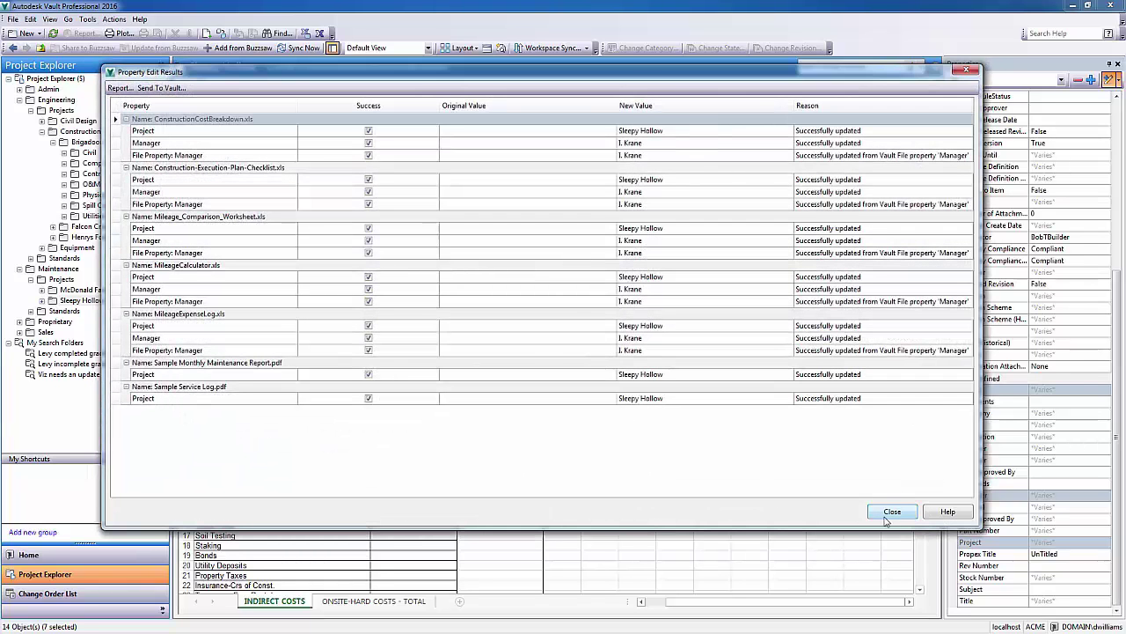
pyautogui.click(889, 511)
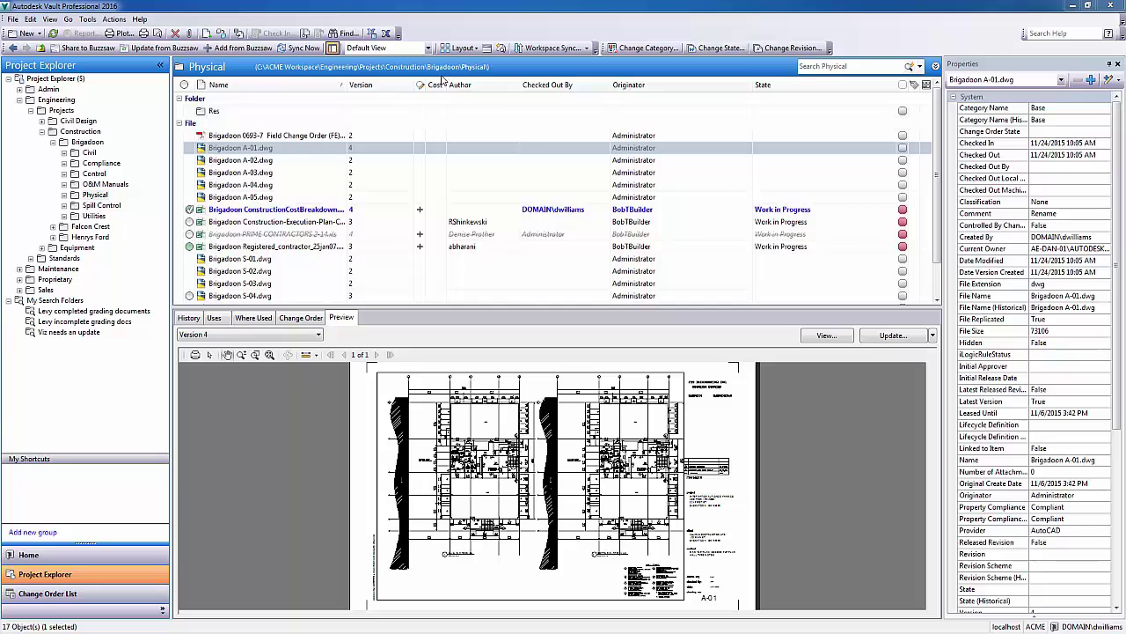
pyautogui.rightClick(219, 227)
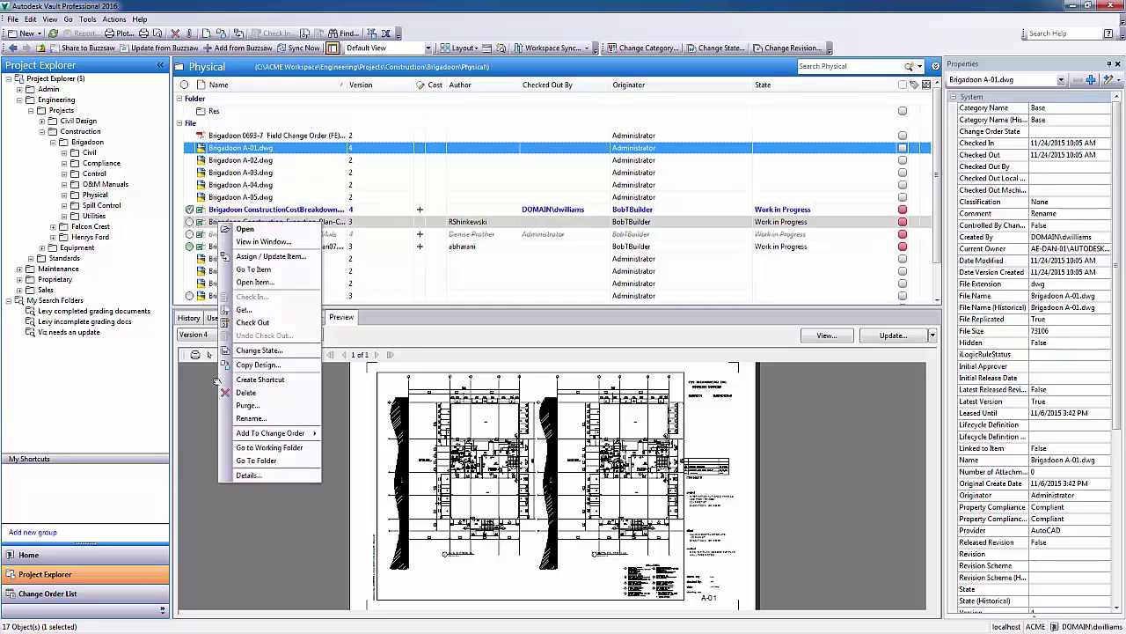
pyautogui.click(246, 454)
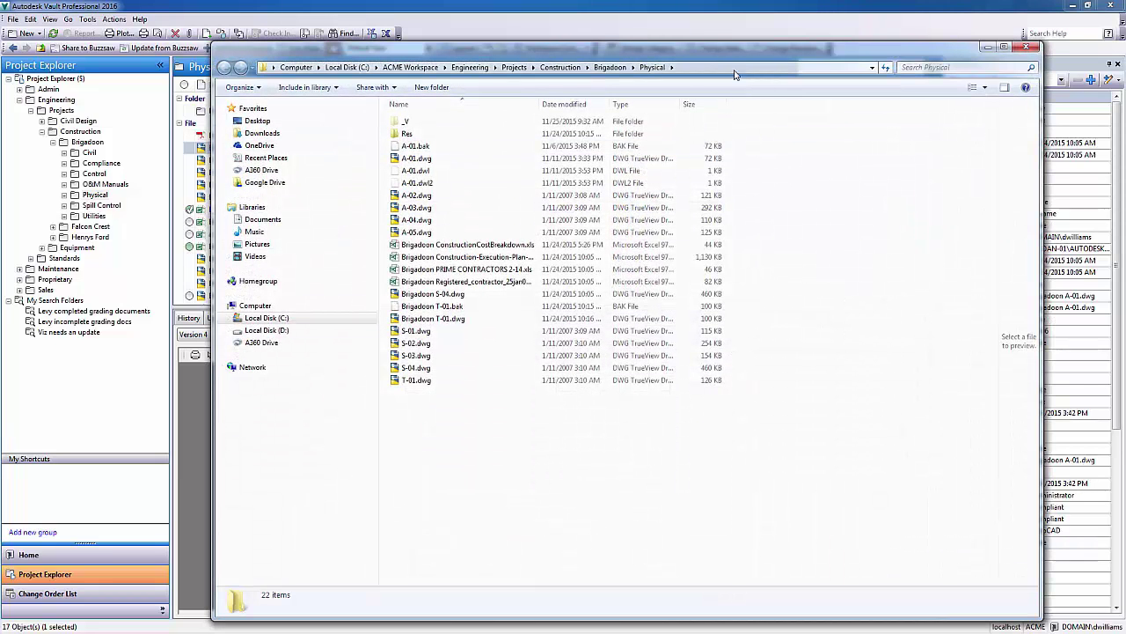
pyautogui.click(735, 70)
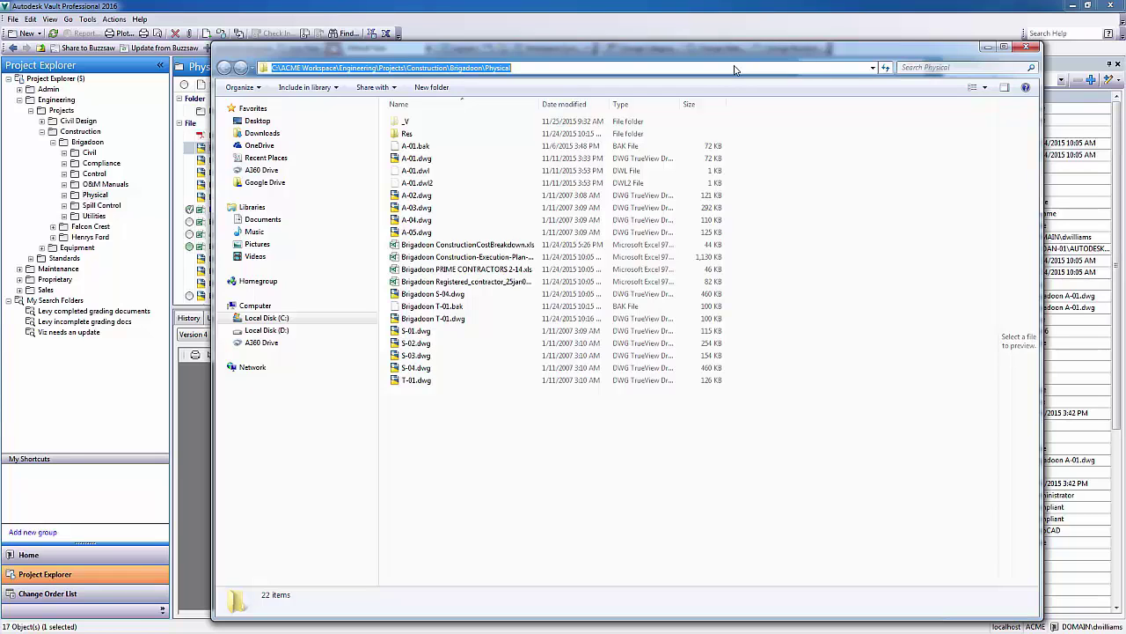
pyautogui.click(1027, 47)
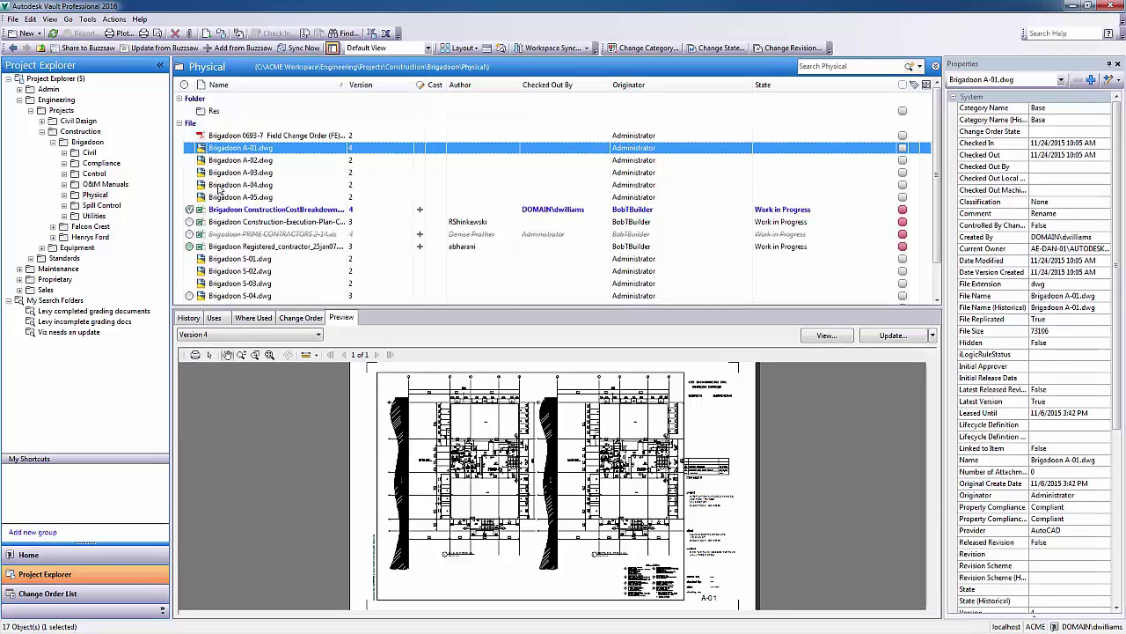
# Run Workspace Sync to remove the 87 expired local file copies and close the results
pyautogui.click(534, 49)
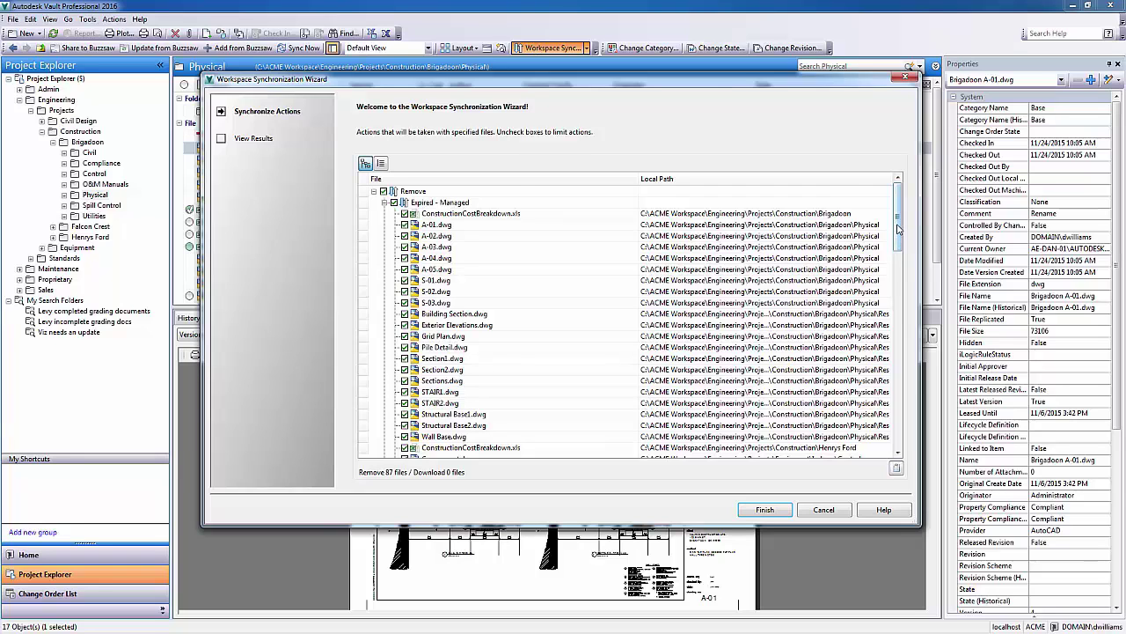
pyautogui.moveTo(899, 229)
pyautogui.mouseDown()
pyautogui.moveTo(912, 368)
pyautogui.moveTo(901, 216)
pyautogui.mouseUp()
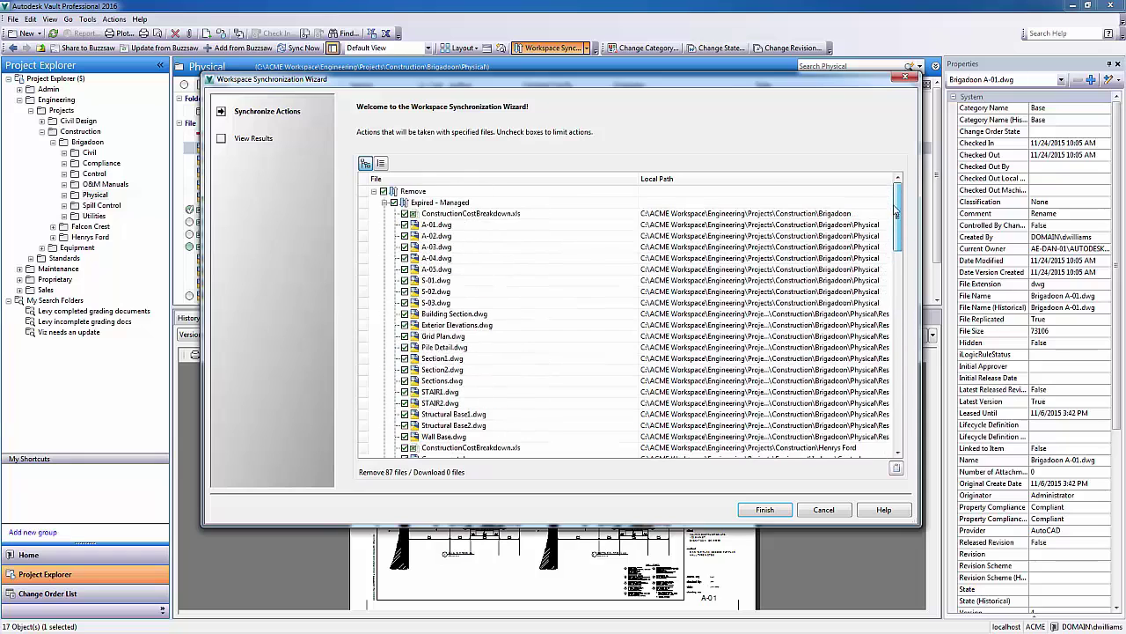
pyautogui.click(765, 511)
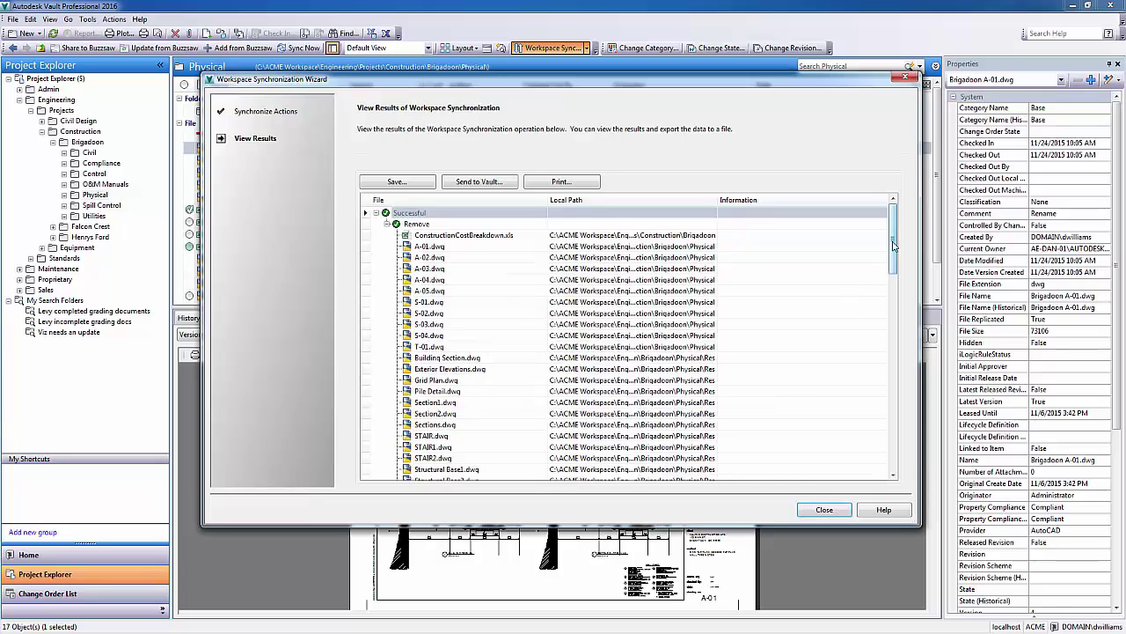
pyautogui.moveTo(893, 245); pyautogui.dragTo(894, 435)
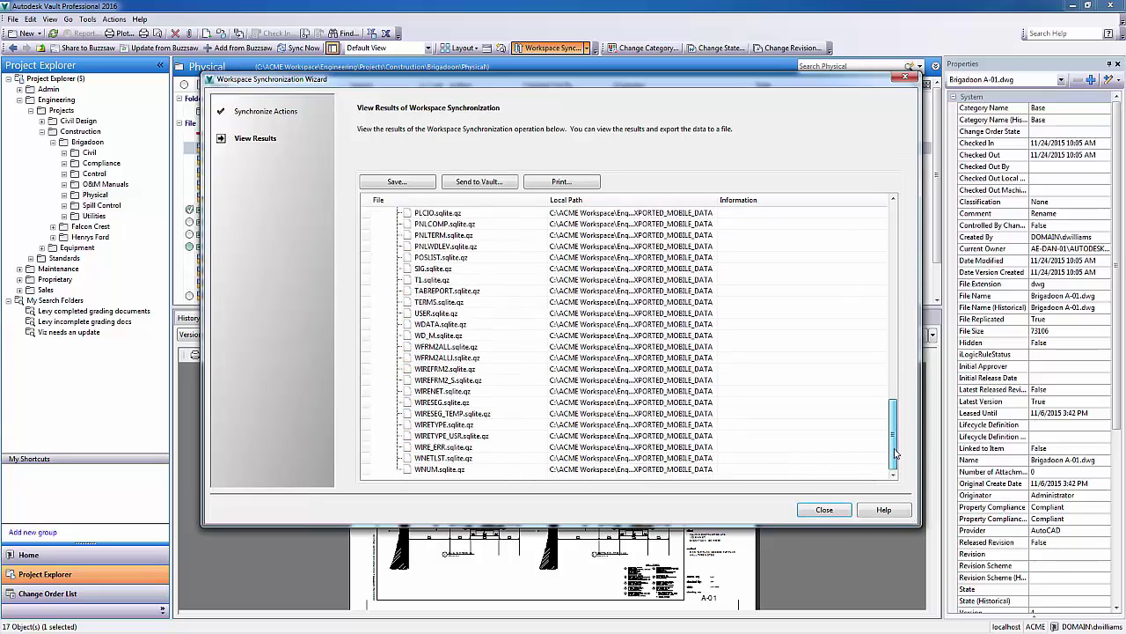
pyautogui.click(824, 510)
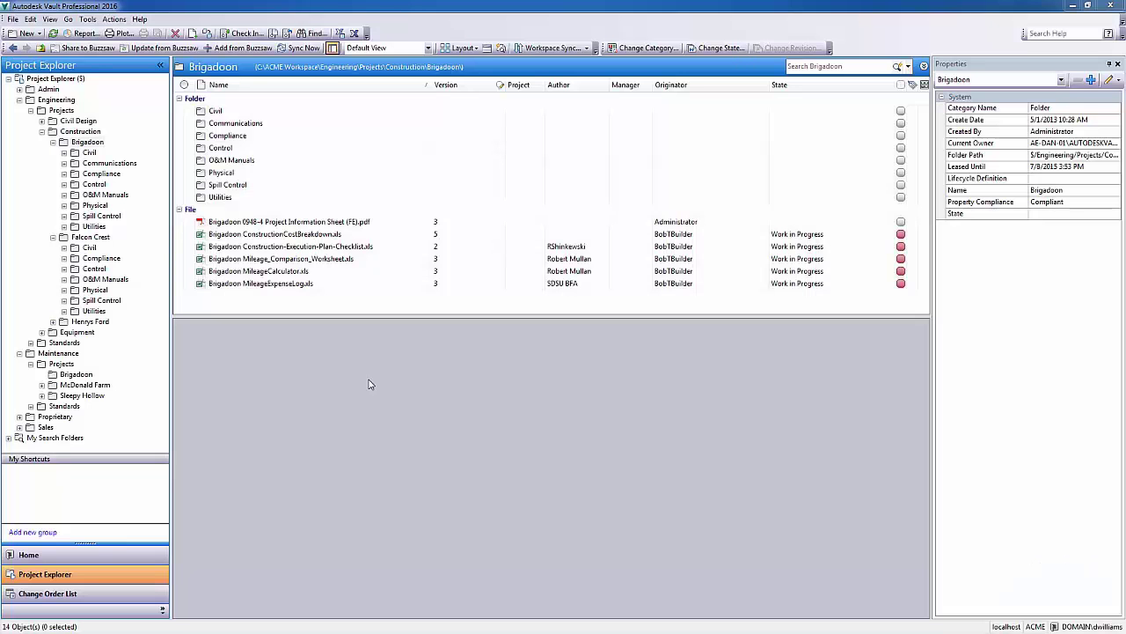
pyautogui.click(92, 143)
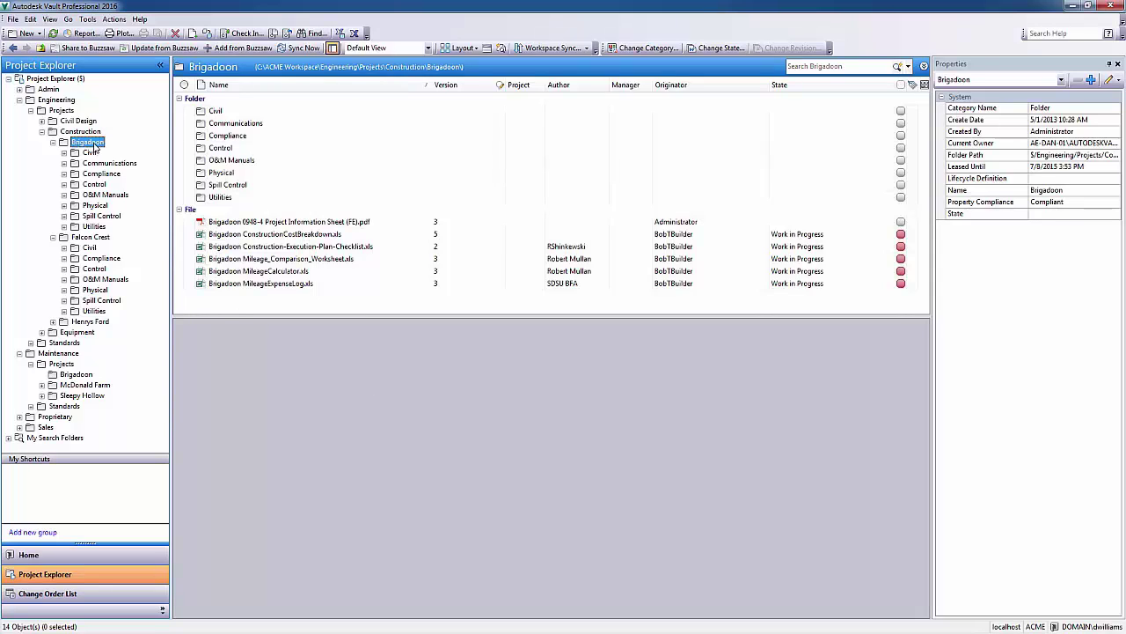
pyautogui.click(77, 375)
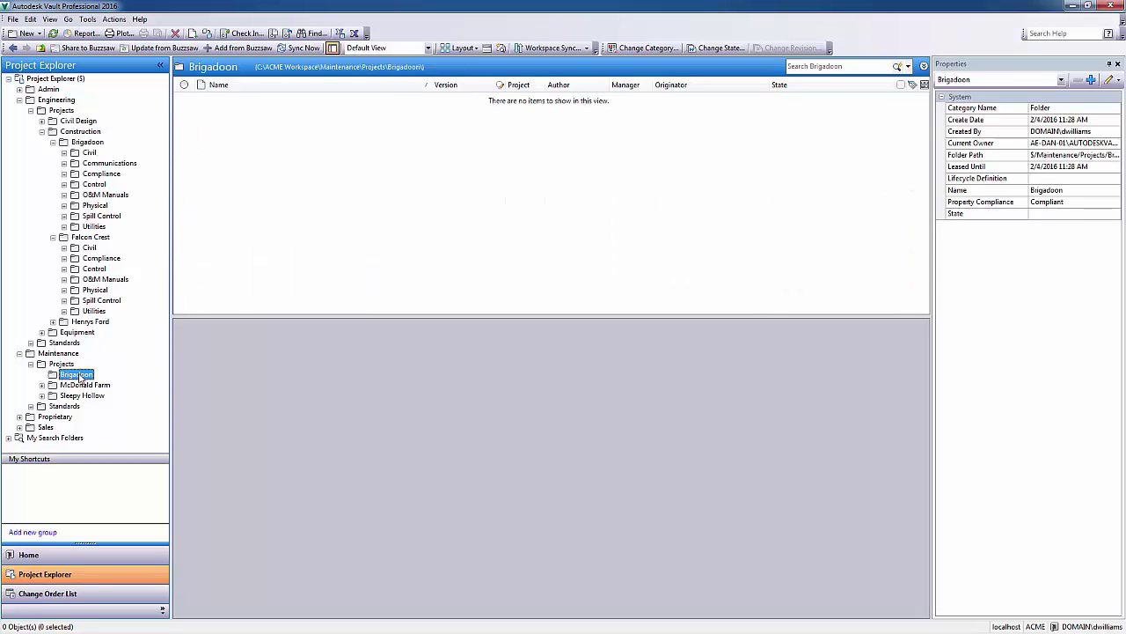
pyautogui.click(88, 144)
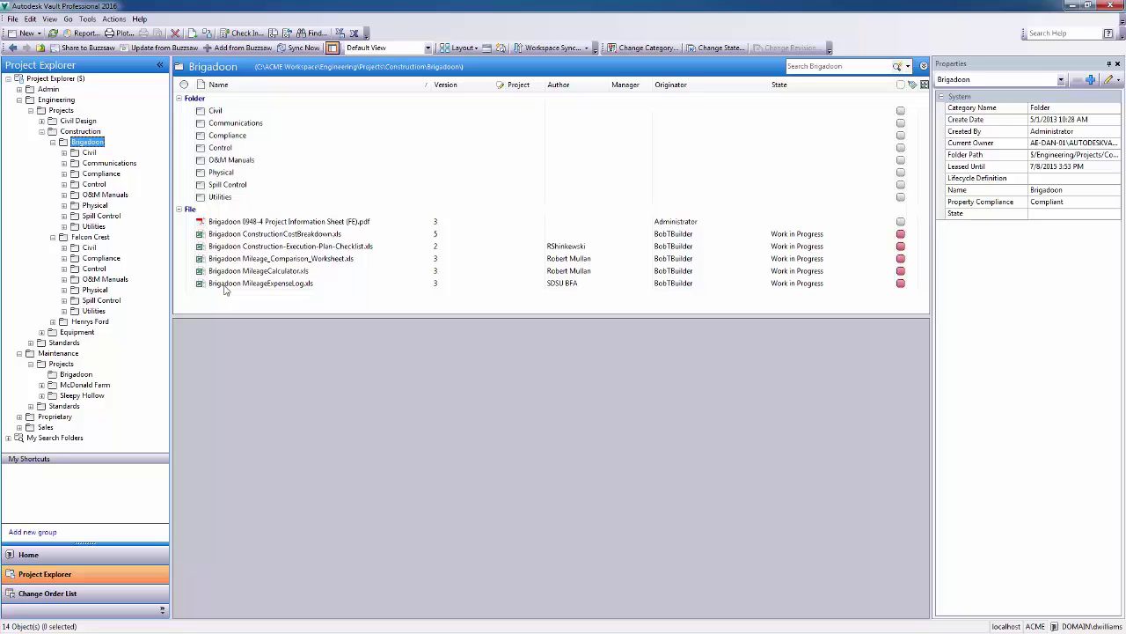
# Start a Copy Design session for the six selected Brigadoon files
pyautogui.click(225, 286)
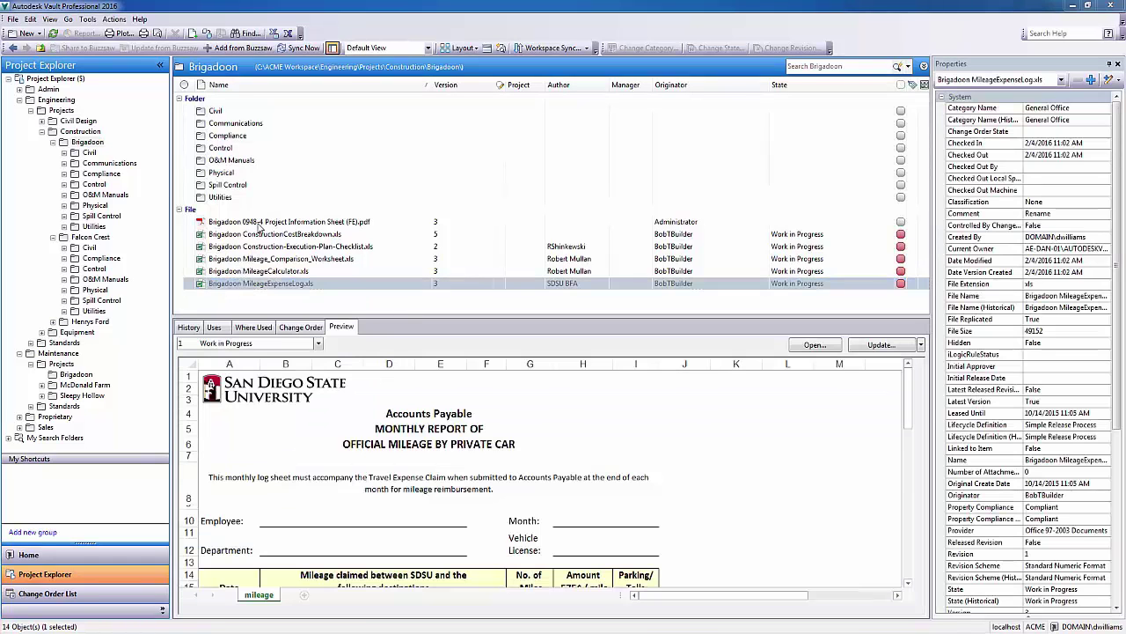
pyautogui.keyDown('shift'); pyautogui.click(260, 223); pyautogui.keyUp('shift')
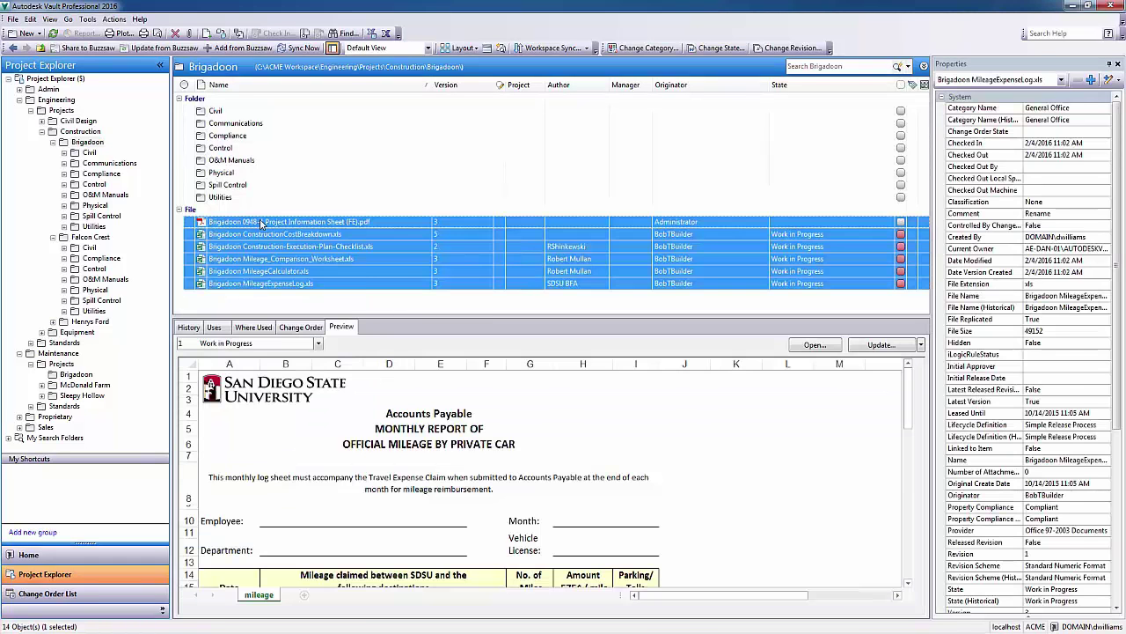
pyautogui.rightClick(260, 223)
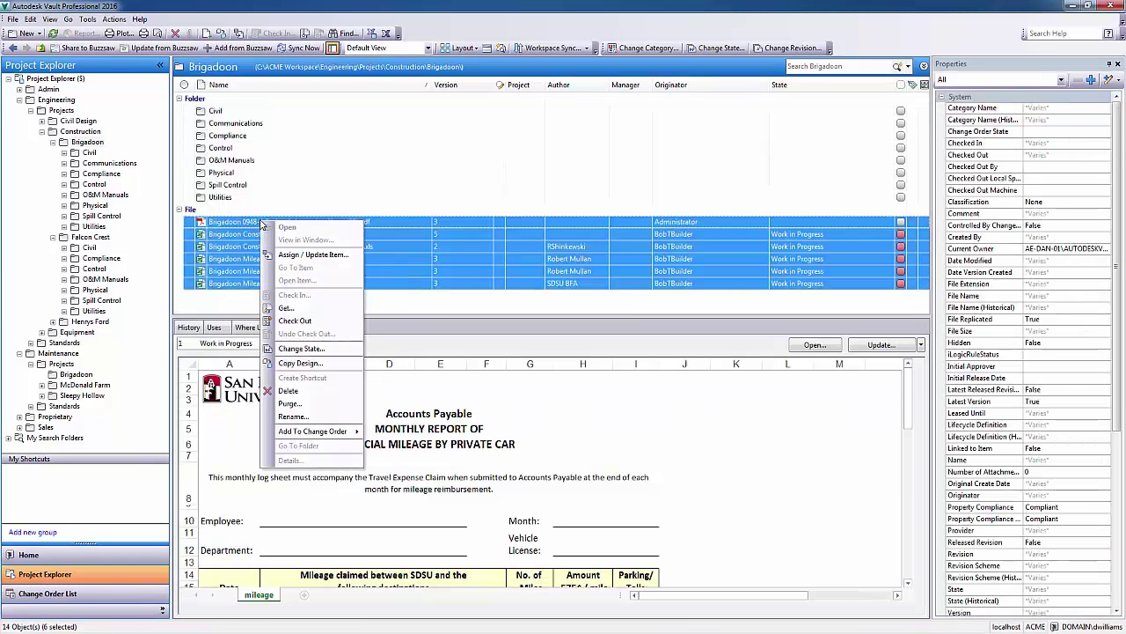
pyautogui.click(302, 367)
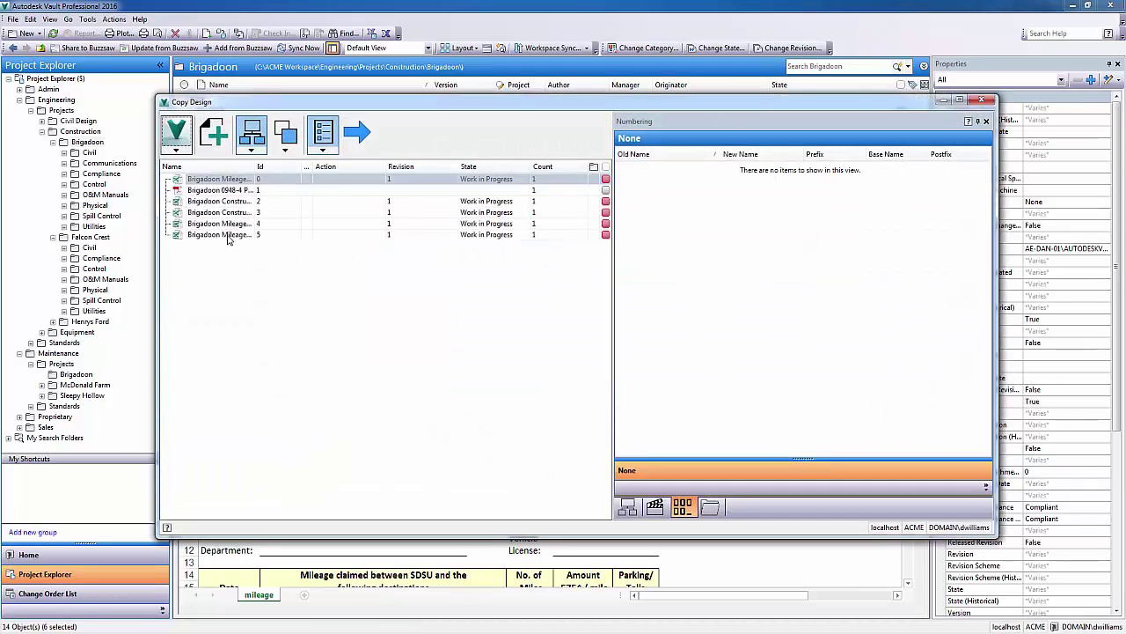
# Set all six files to copy into Maintenance > Projects > Brigadoon and begin adding more files
pyautogui.hotkey('ctrl', 'a')
pyautogui.rightClick(227, 240)
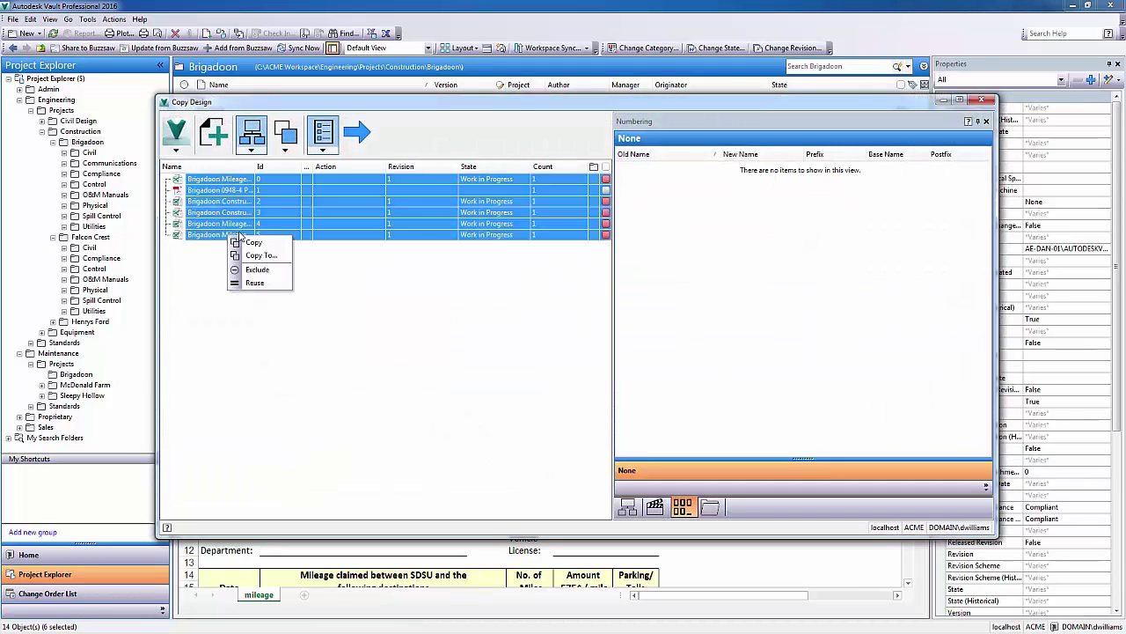
pyautogui.click(252, 254)
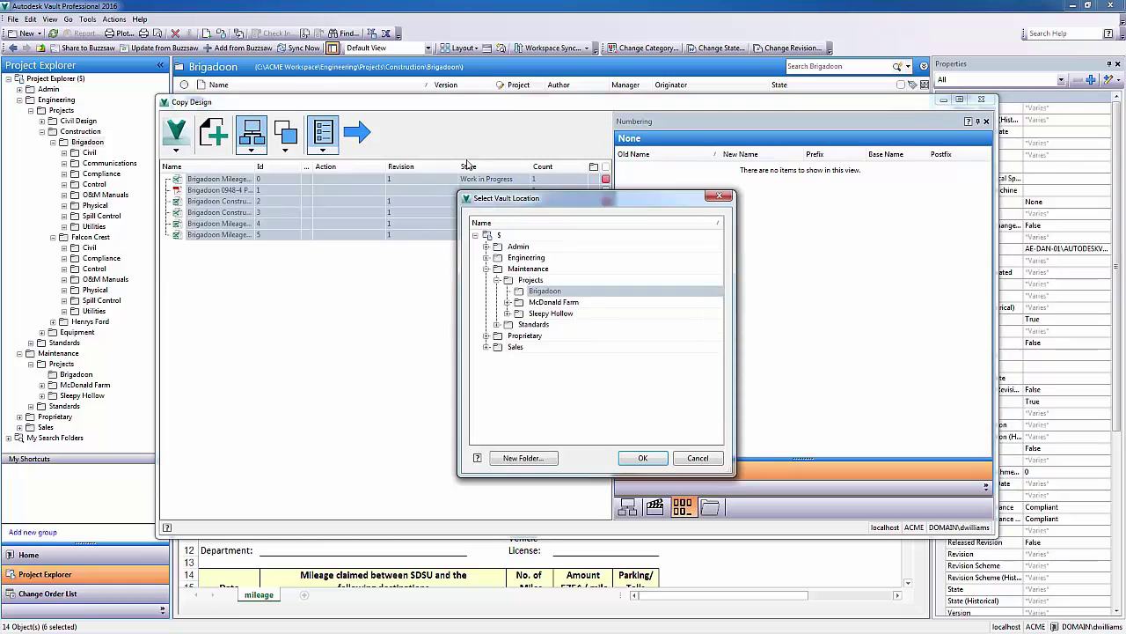
pyautogui.click(643, 458)
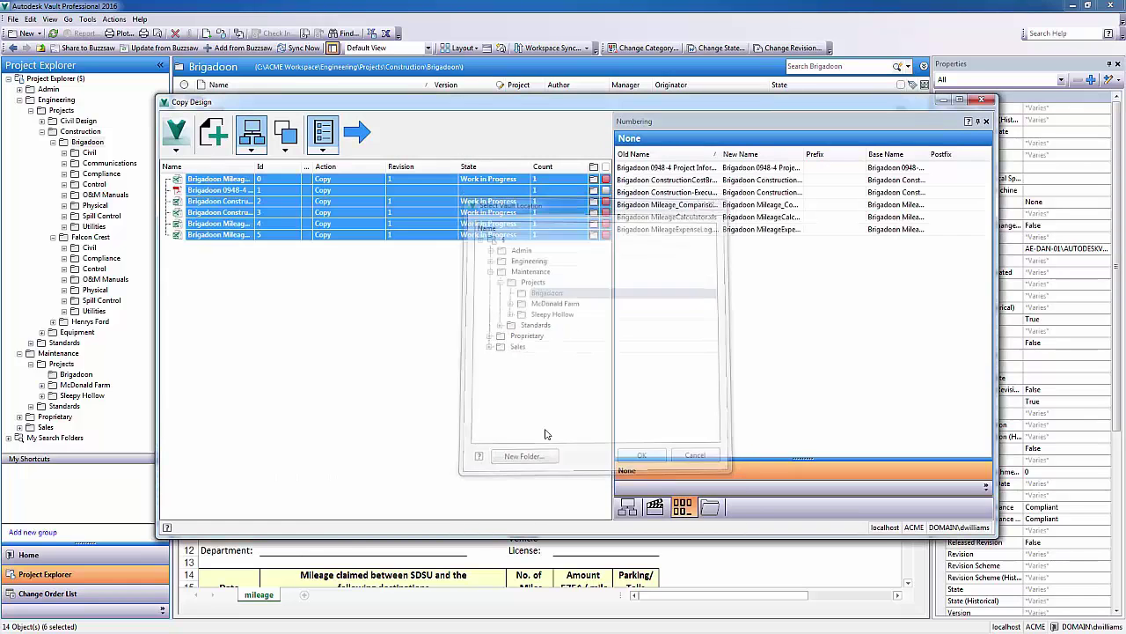
pyautogui.click(217, 141)
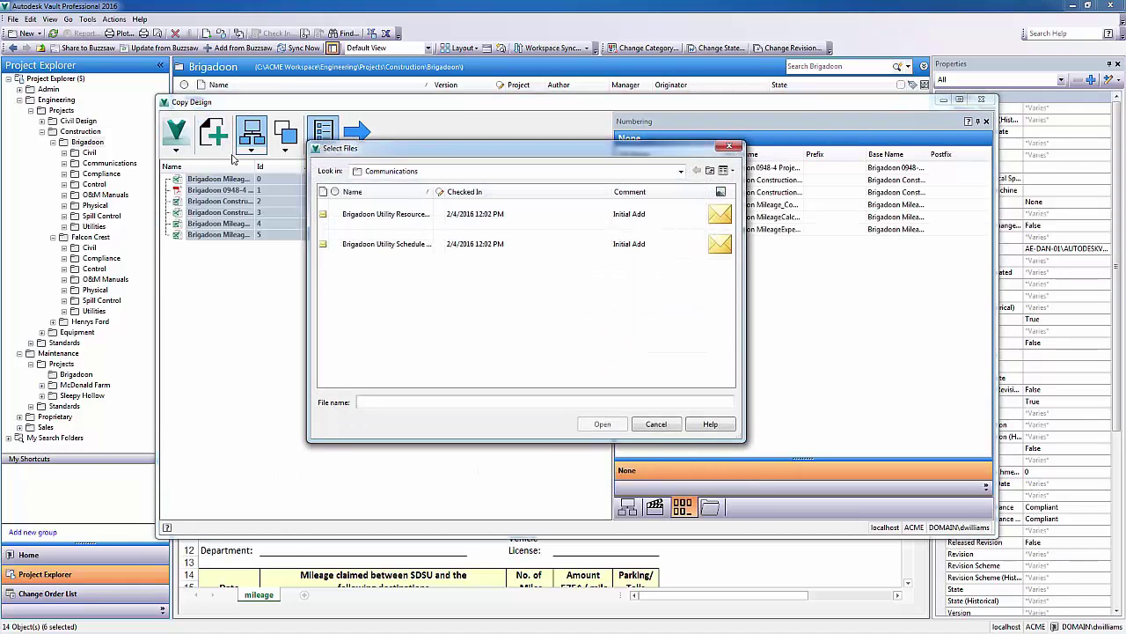
# Add the six Spill Control files to the Copy Design list
pyautogui.click(709, 170)
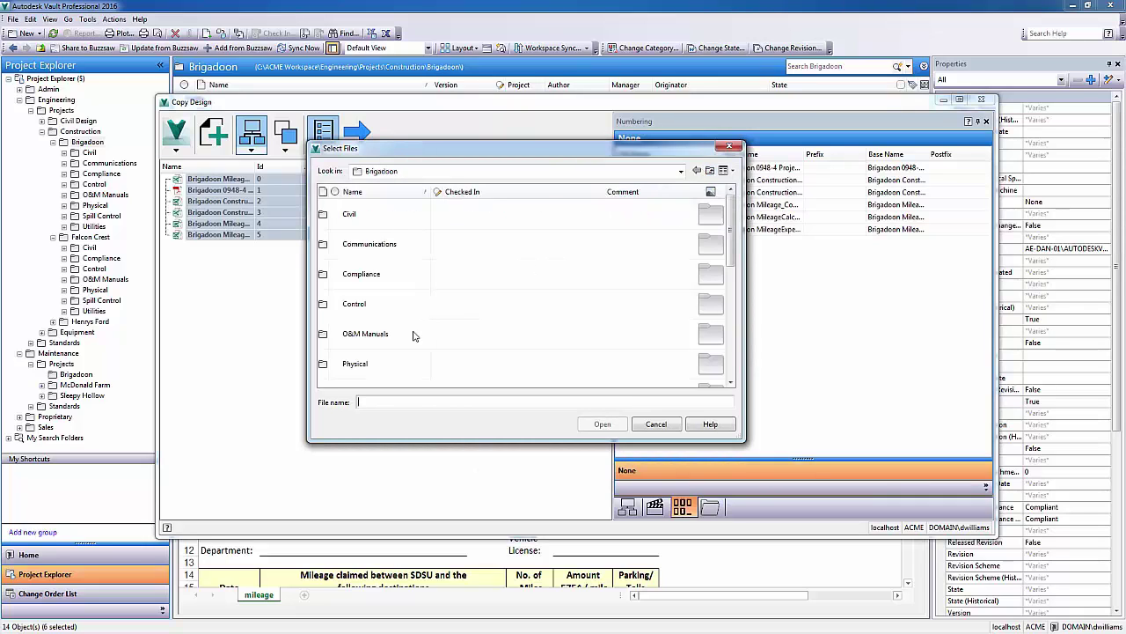
pyautogui.moveTo(731, 257); pyautogui.dragTo(730, 292)
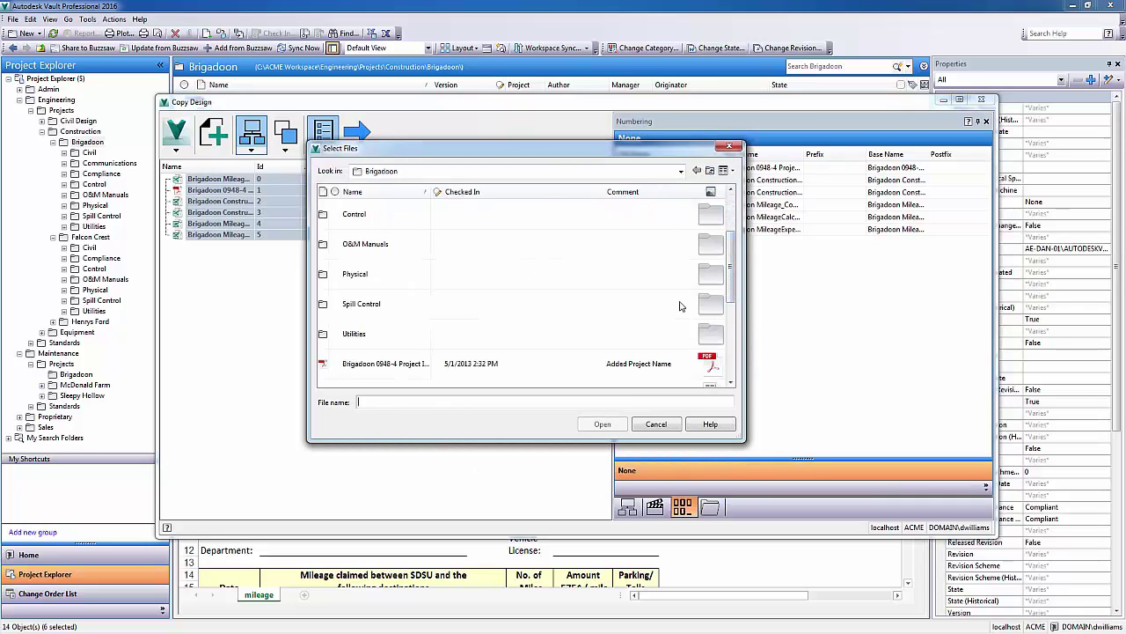
pyautogui.click(358, 304)
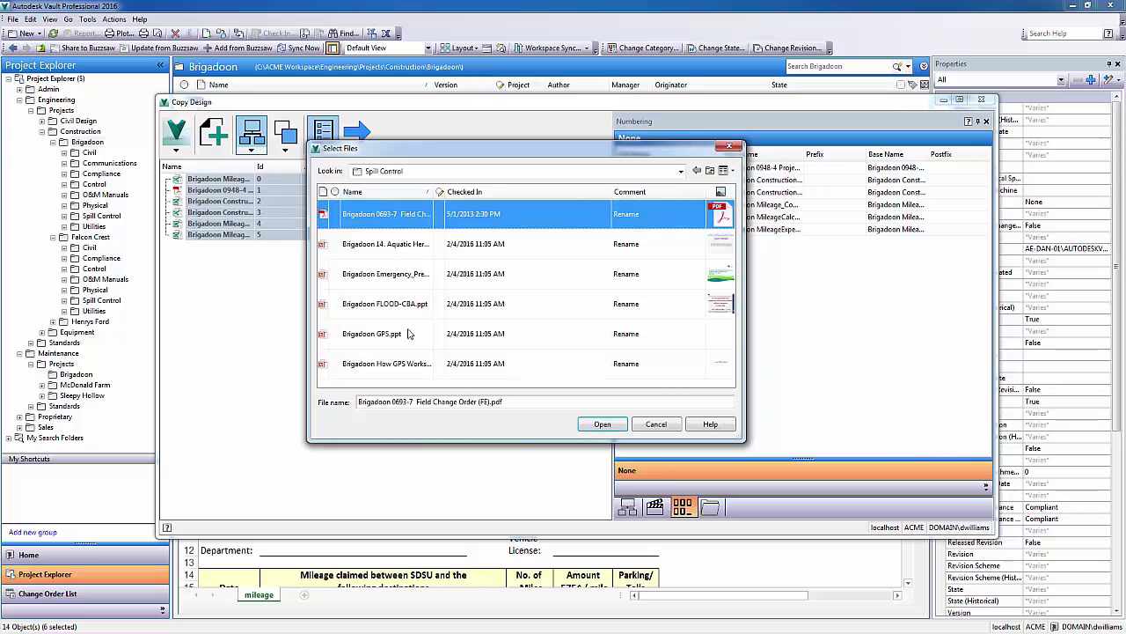
pyautogui.keyDown('shift'); pyautogui.click(376, 365); pyautogui.keyUp('shift')
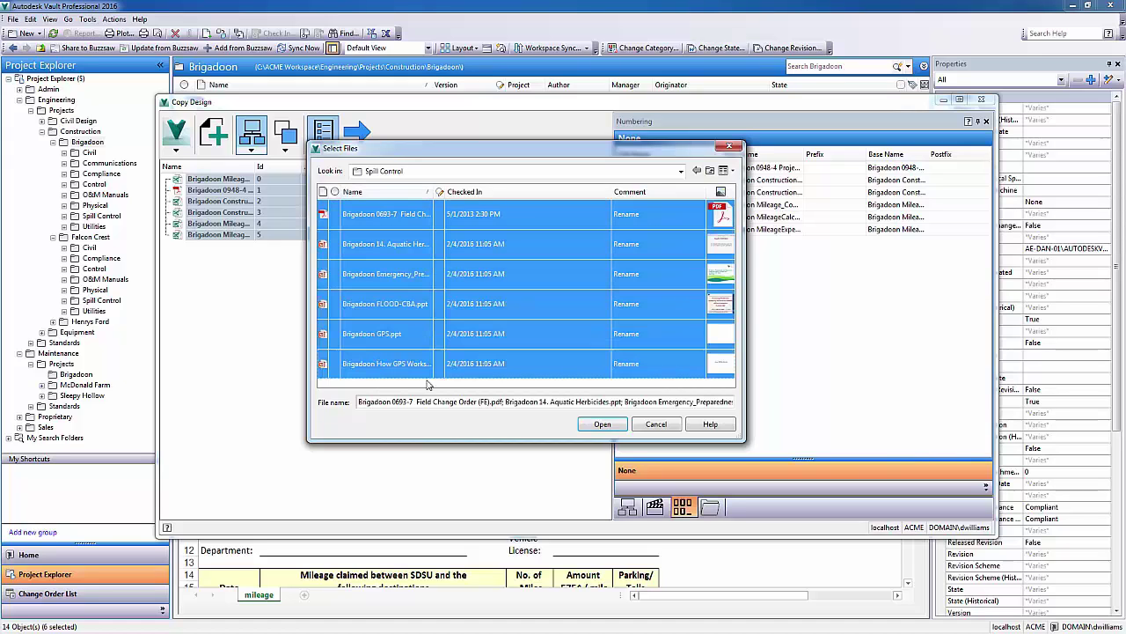
pyautogui.click(598, 426)
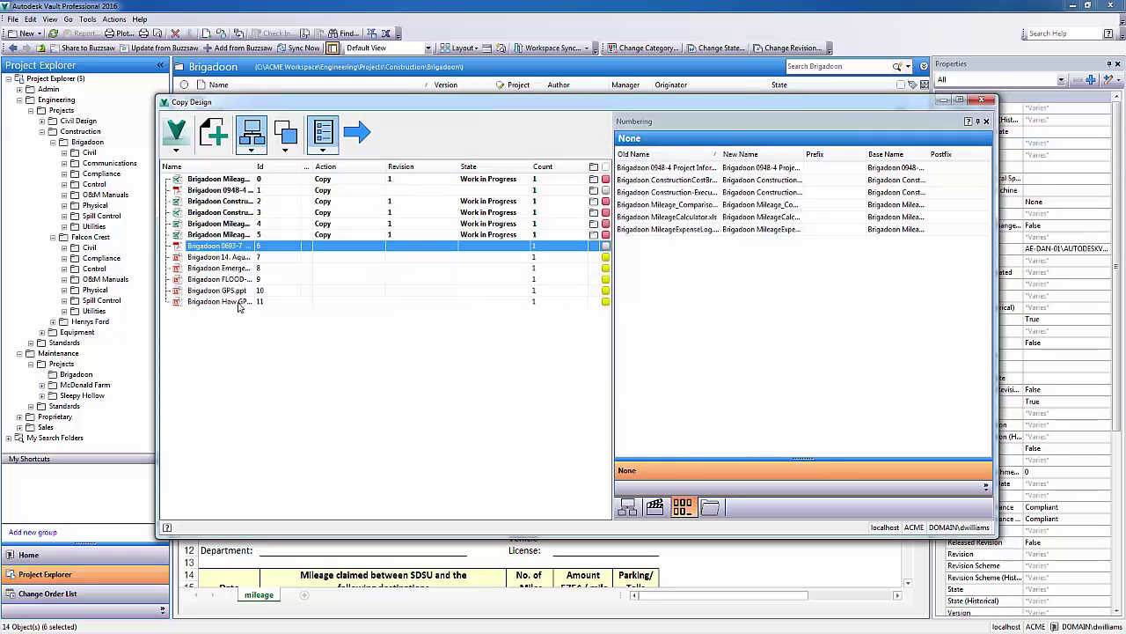
# Copy the six new files into a new 'Spill Control' folder under Maintenance's Brigadoon
pyautogui.keyDown('shift'); pyautogui.click(237, 302); pyautogui.keyUp('shift')
pyautogui.rightClick(240, 303)
pyautogui.click(264, 322)
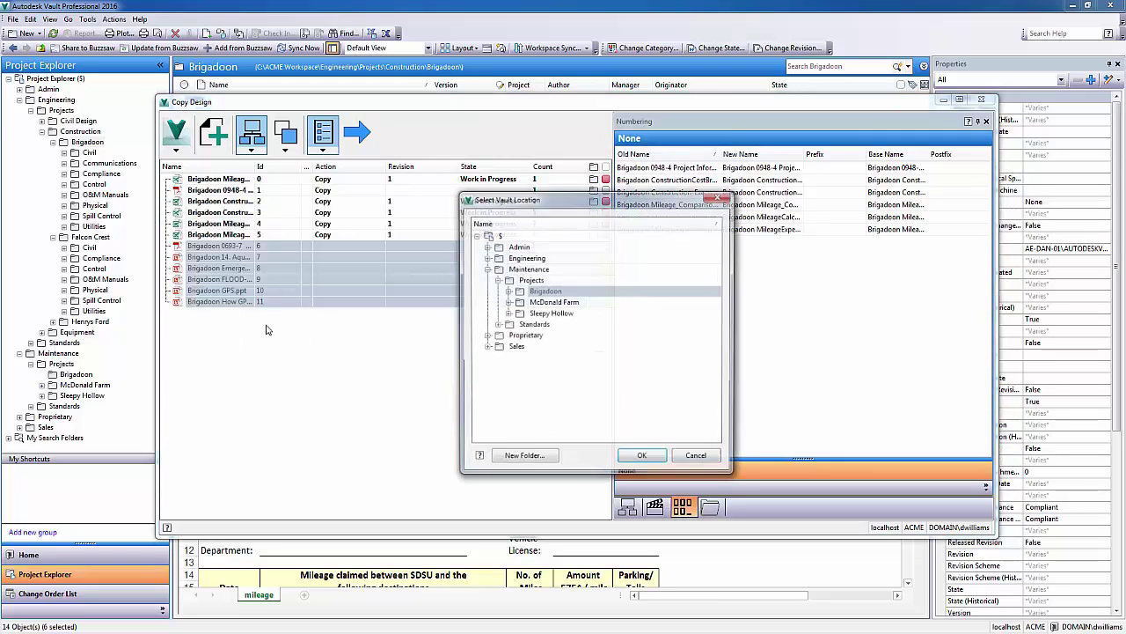
pyautogui.click(533, 458)
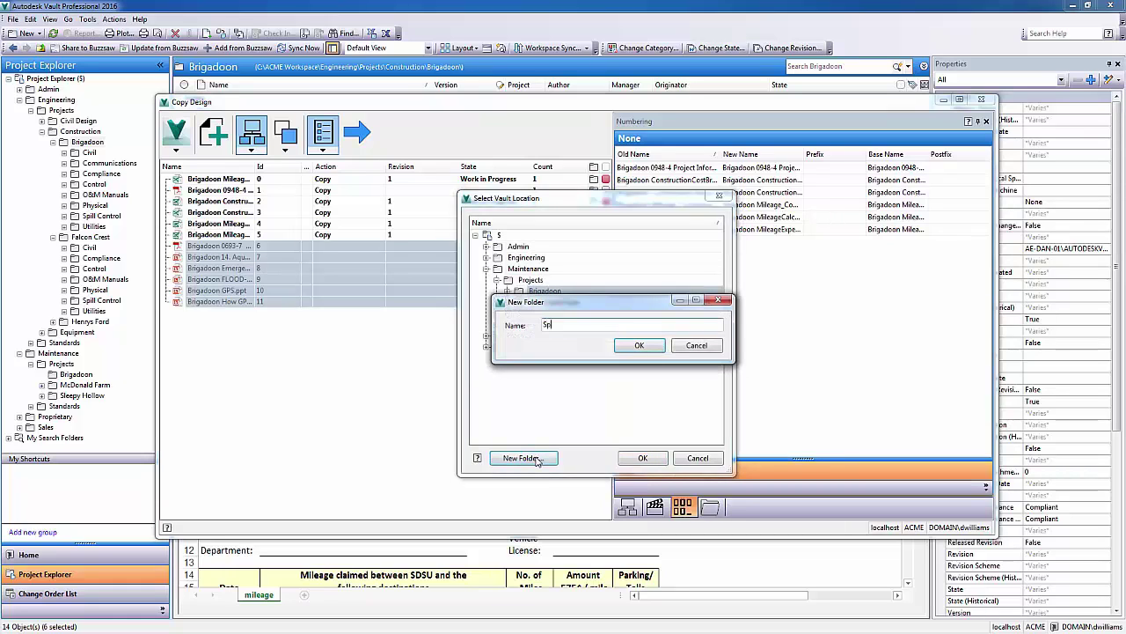
pyautogui.write('Spill Control')
pyautogui.click(633, 345)
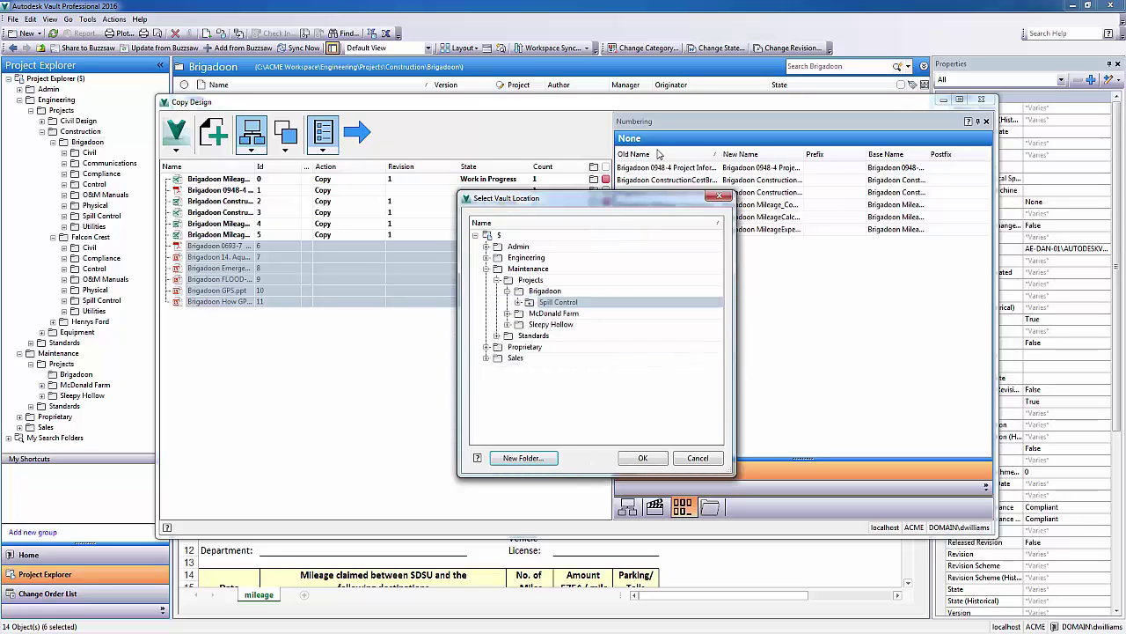
pyautogui.click(643, 458)
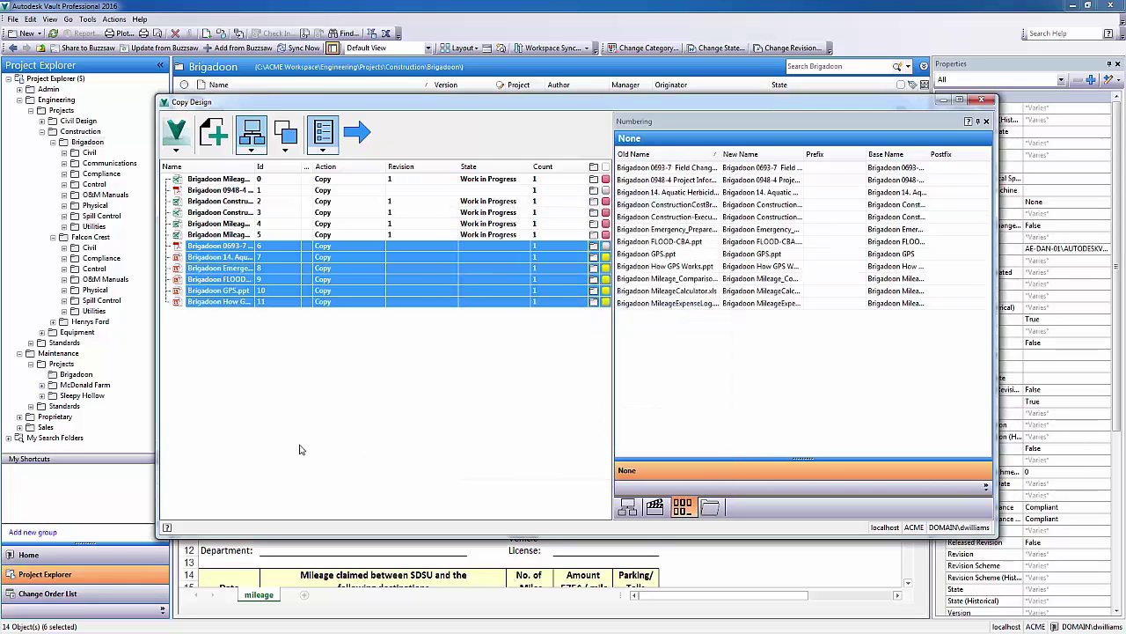
# Add the two Brigadoon Utility .msg files from Communications to the copy
pyautogui.click(217, 134)
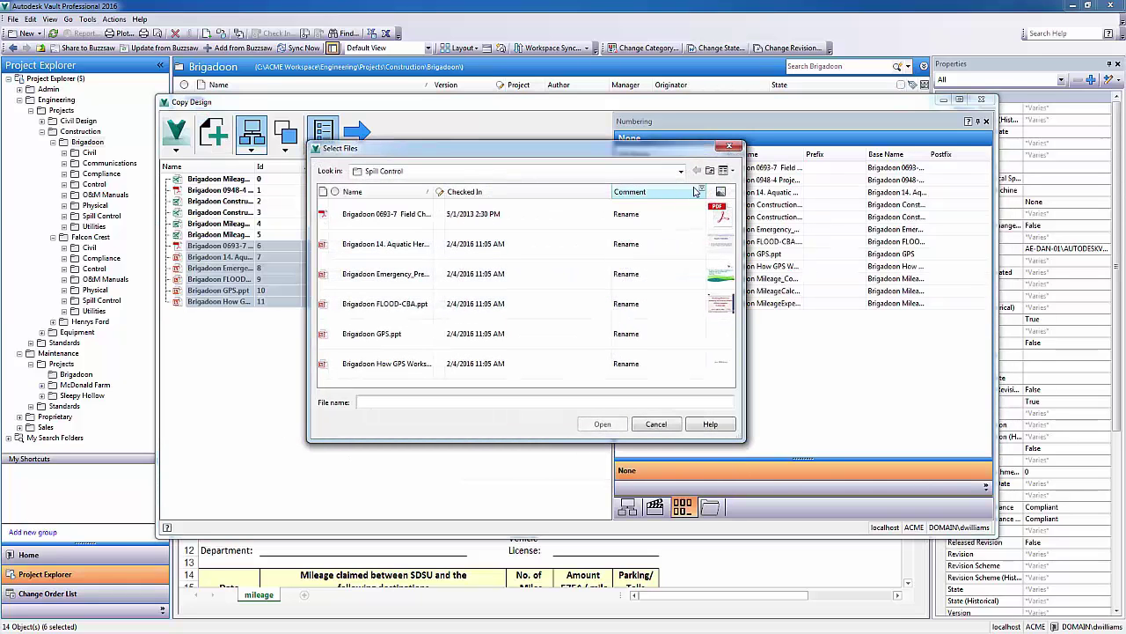
pyautogui.doubleClick(388, 245)
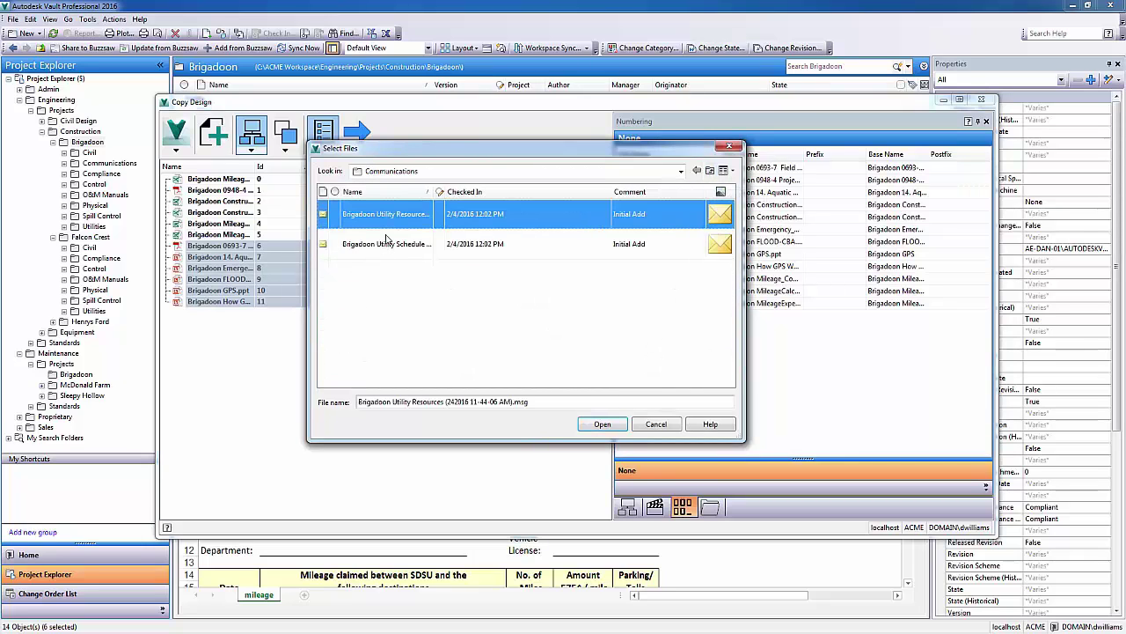
pyautogui.keyDown('shift'); pyautogui.click(385, 245); pyautogui.keyUp('shift')
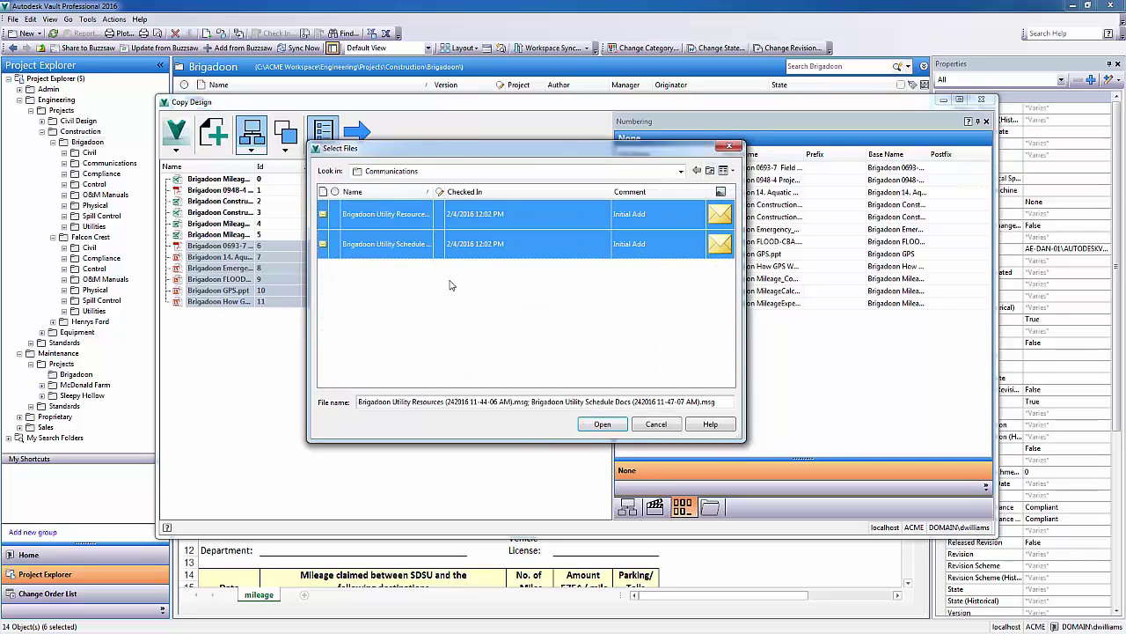
pyautogui.click(601, 424)
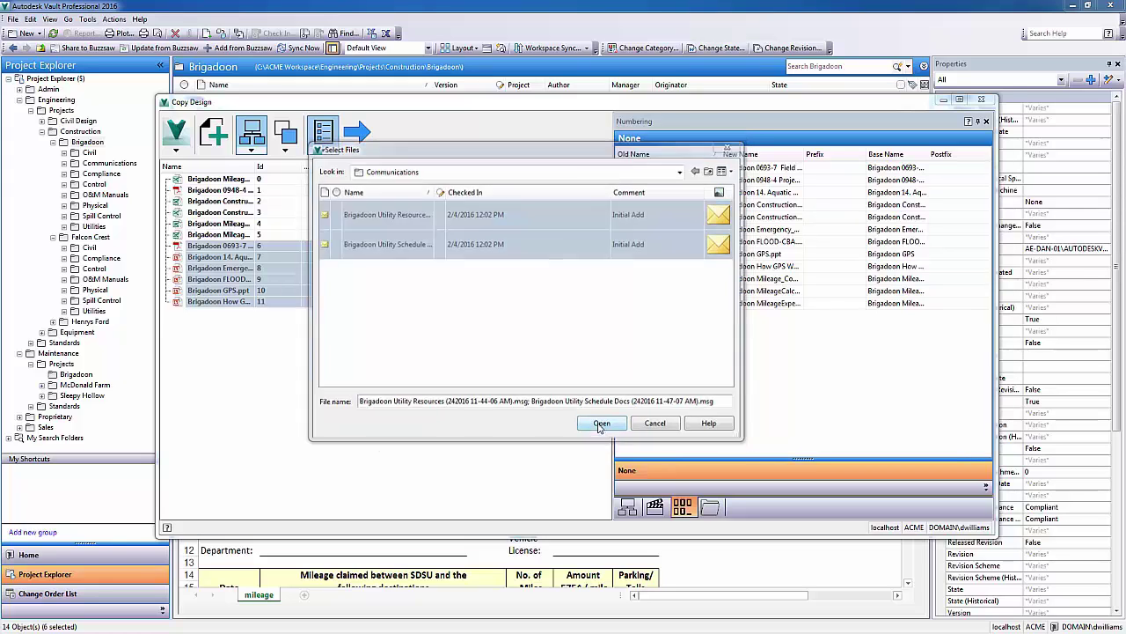
# Expand both email entries and select all their attached documents
pyautogui.click(166, 314)
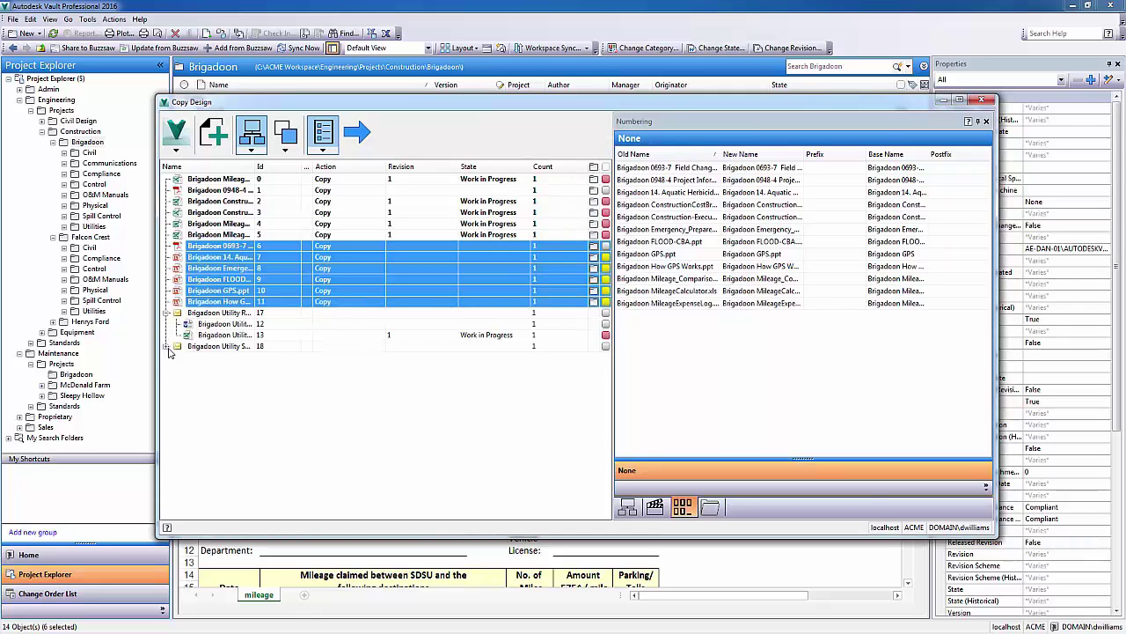
pyautogui.click(166, 346)
pyautogui.click(209, 325)
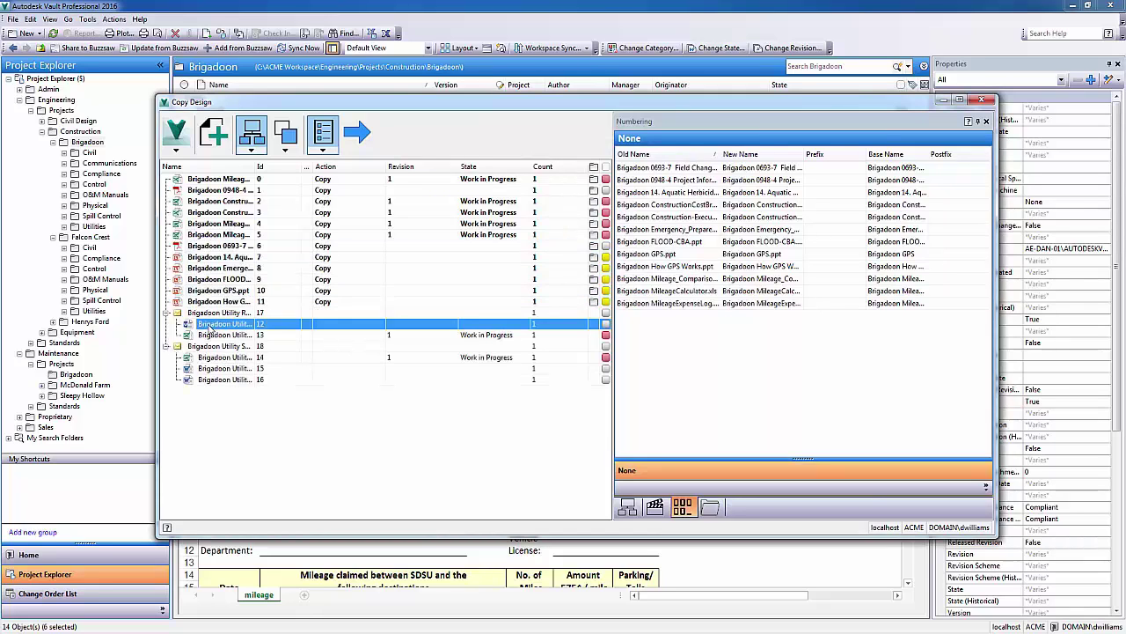
pyautogui.keyDown('ctrl'); pyautogui.click(211, 335); pyautogui.keyUp('ctrl')
pyautogui.keyDown('ctrl'); pyautogui.click(215, 357); pyautogui.keyUp('ctrl')
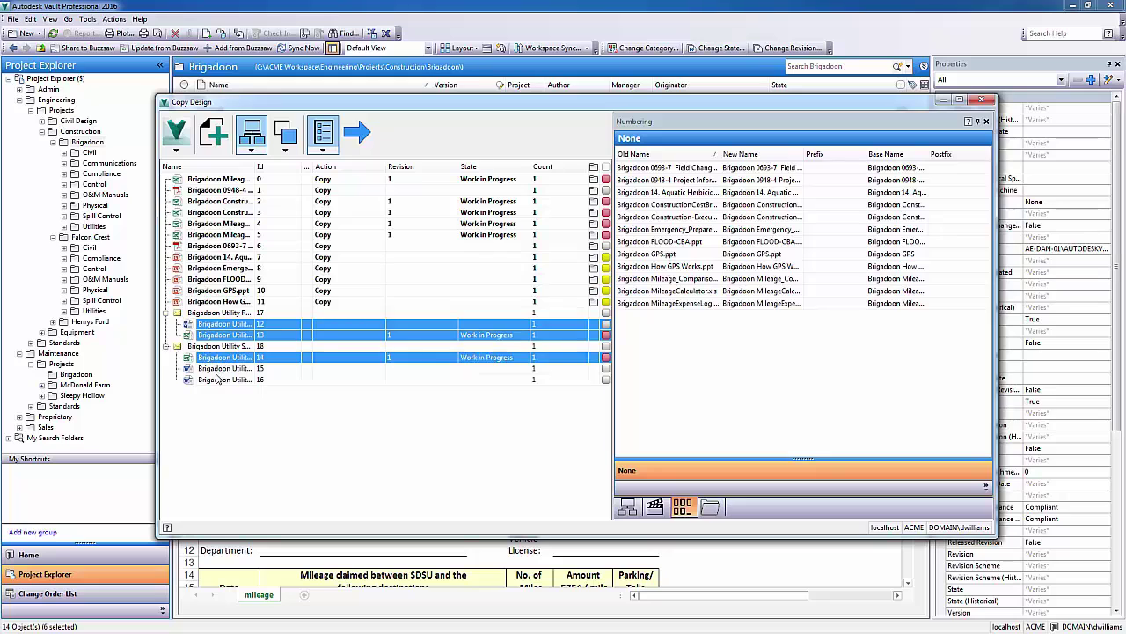
pyautogui.keyDown('ctrl'); pyautogui.click(216, 368); pyautogui.keyUp('ctrl')
pyautogui.keyDown('ctrl'); pyautogui.click(220, 379); pyautogui.keyUp('ctrl')
# Set the attached documents to copy into a new 'Utilities' folder under Brigadoon
pyautogui.rightClick(220, 380)
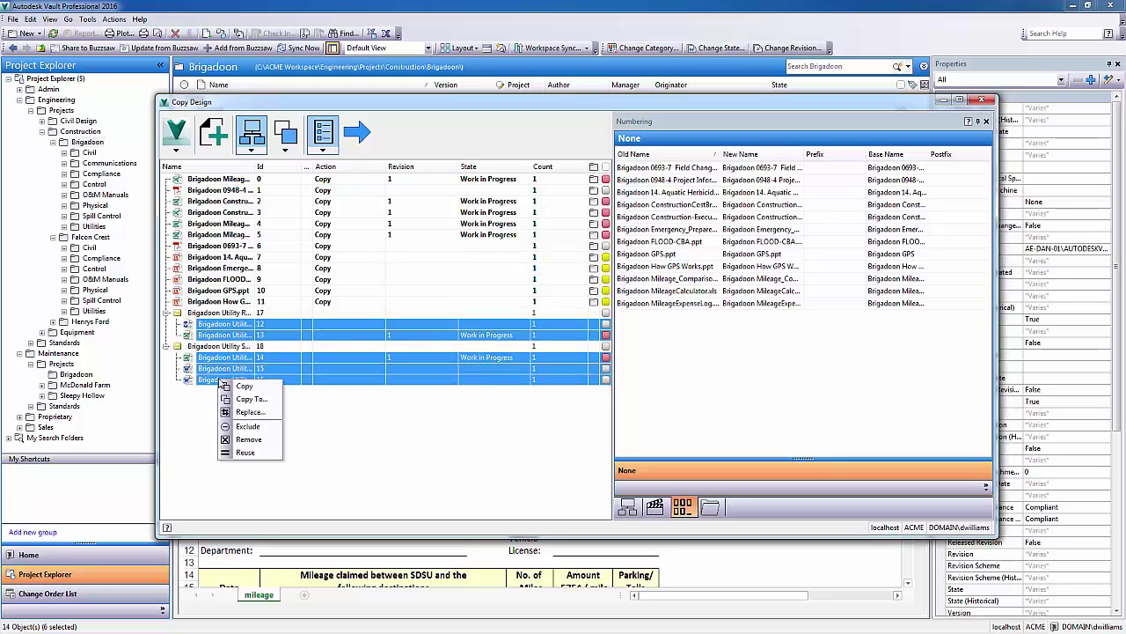
pyautogui.click(247, 398)
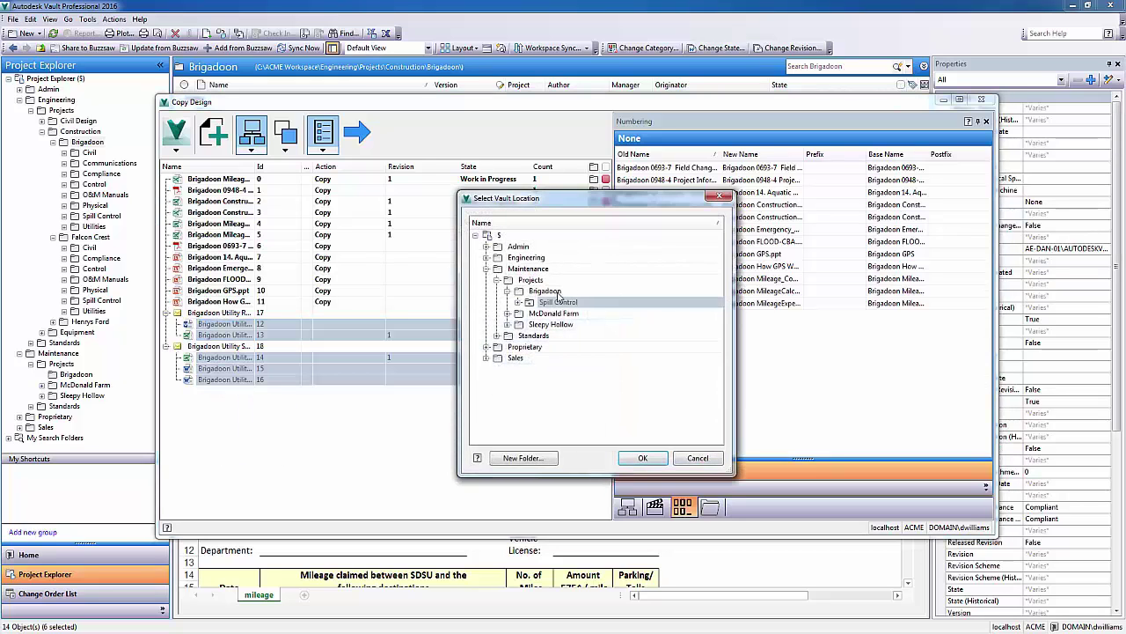
pyautogui.click(551, 293)
pyautogui.click(525, 460)
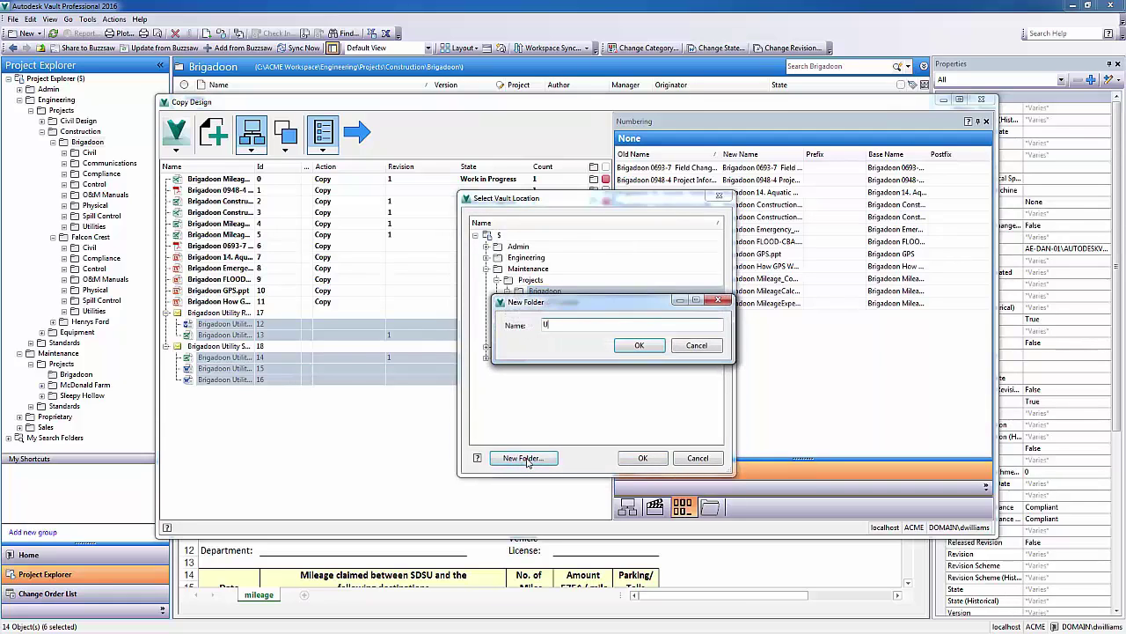
pyautogui.write('Utilities')
pyautogui.click(640, 345)
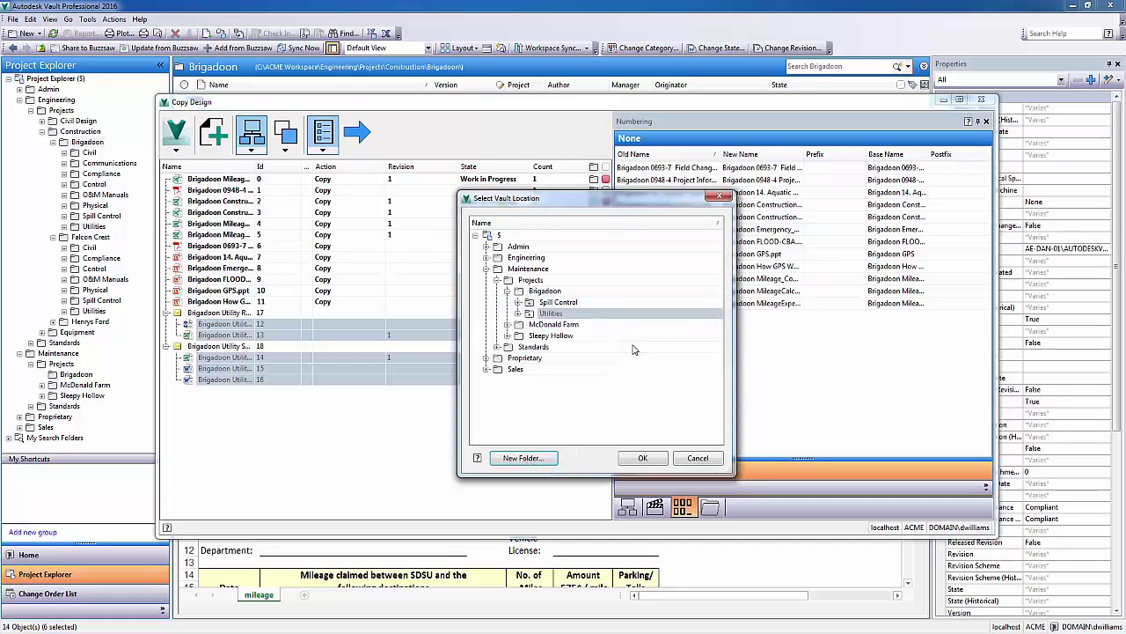
pyautogui.click(641, 458)
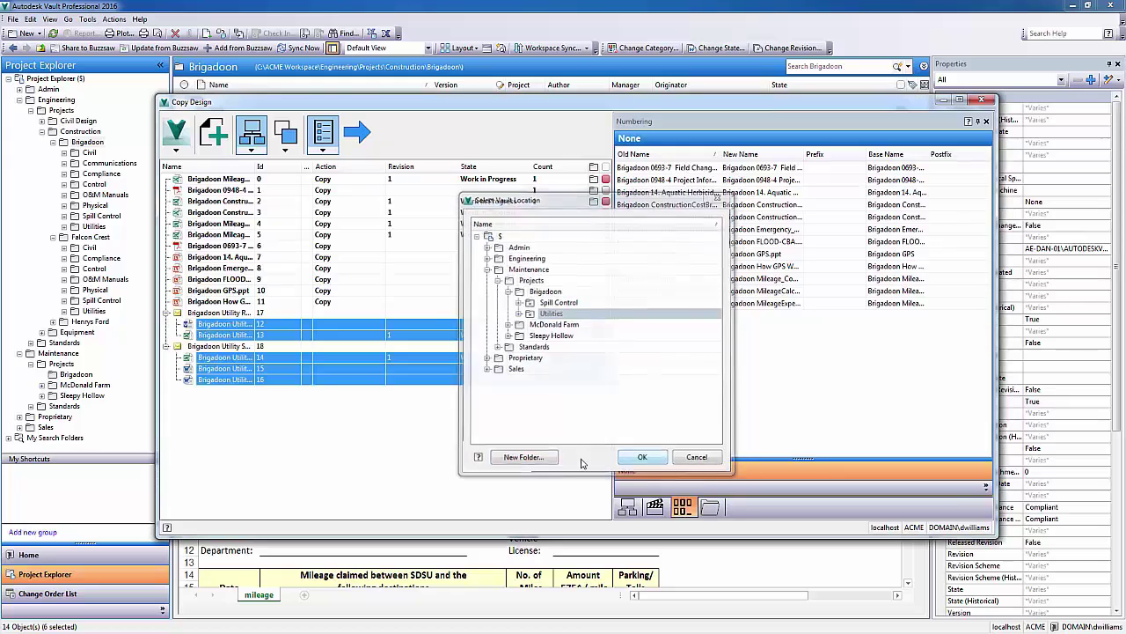
# Set both Brigadoon Utility email messages to Reuse instead of Copy
pyautogui.click(200, 314)
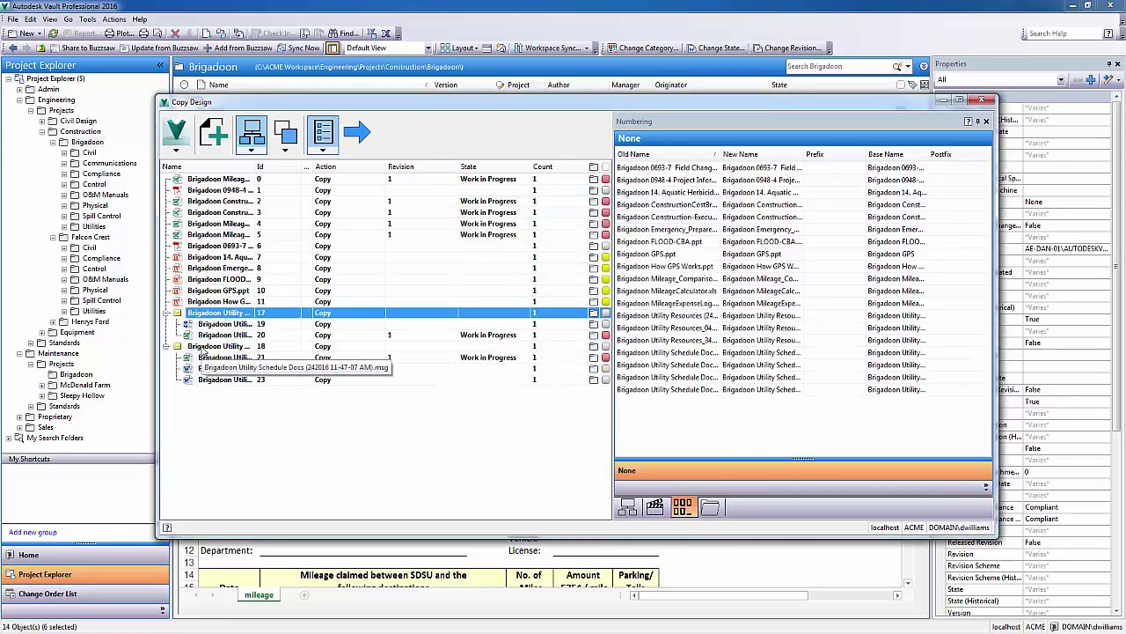
pyautogui.keyDown('ctrl'); pyautogui.click(203, 347); pyautogui.keyUp('ctrl')
pyautogui.rightClick(203, 348)
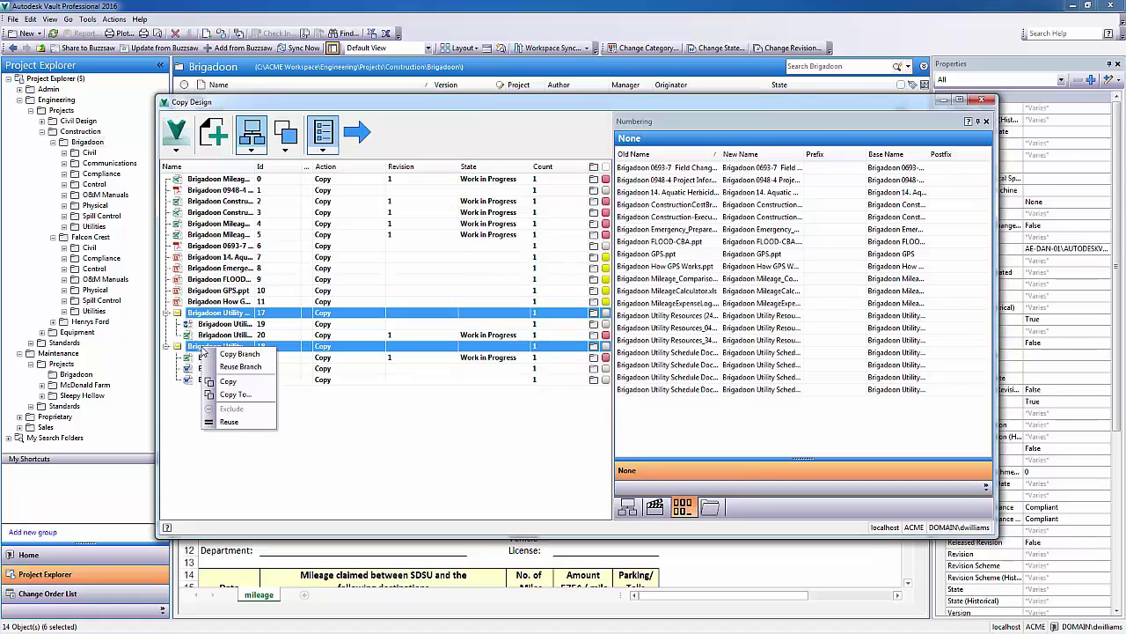
pyautogui.click(233, 422)
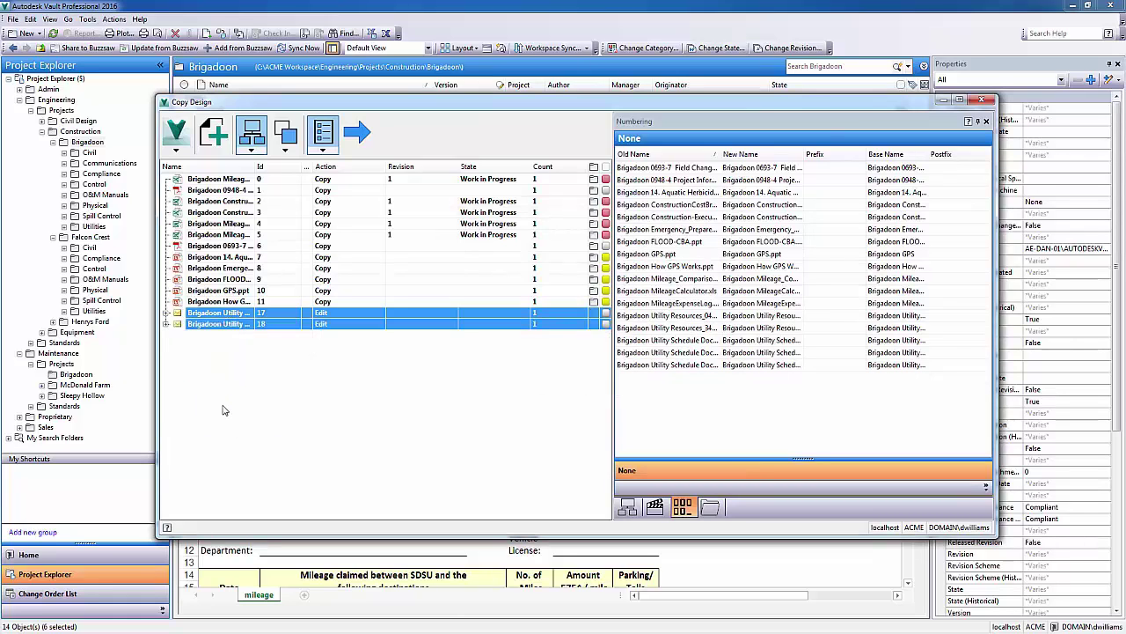
pyautogui.click(166, 324)
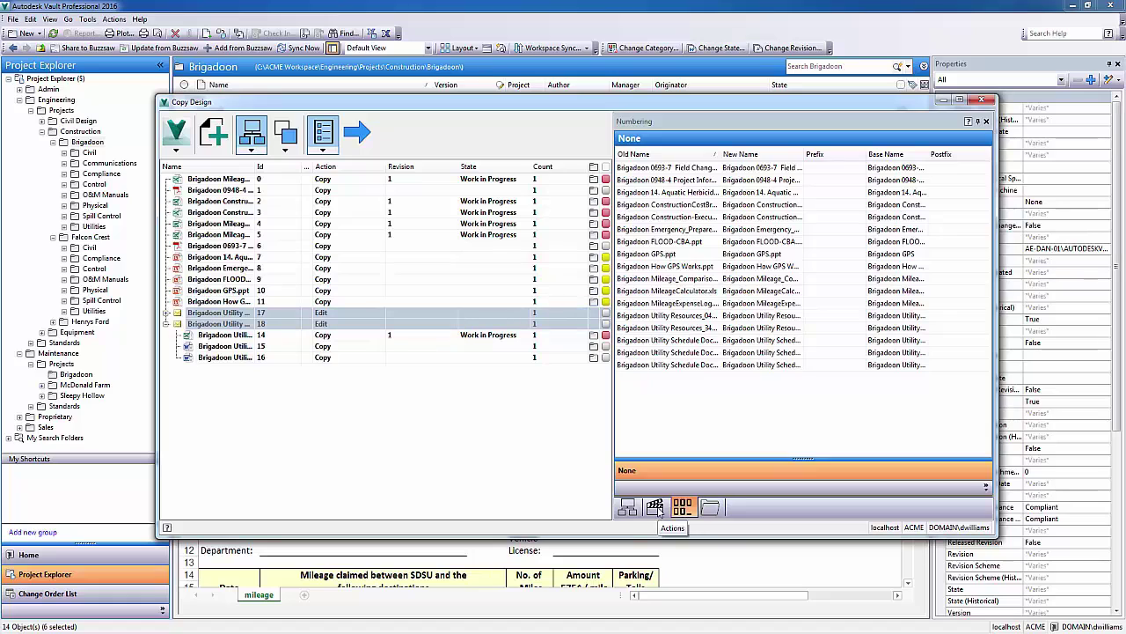
# Find and replace 'Brigadoon' with 'Brigadoon Maint' across all new file names
pyautogui.click(660, 169)
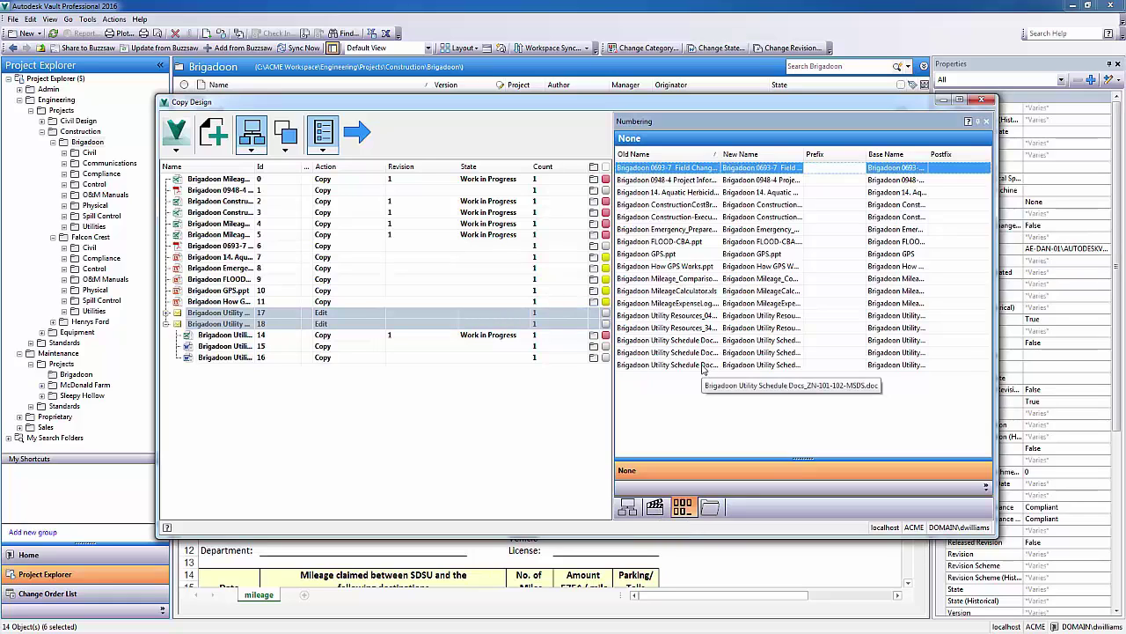
pyautogui.keyDown('shift'); pyautogui.click(704, 367); pyautogui.keyUp('shift')
pyautogui.rightClick(704, 367)
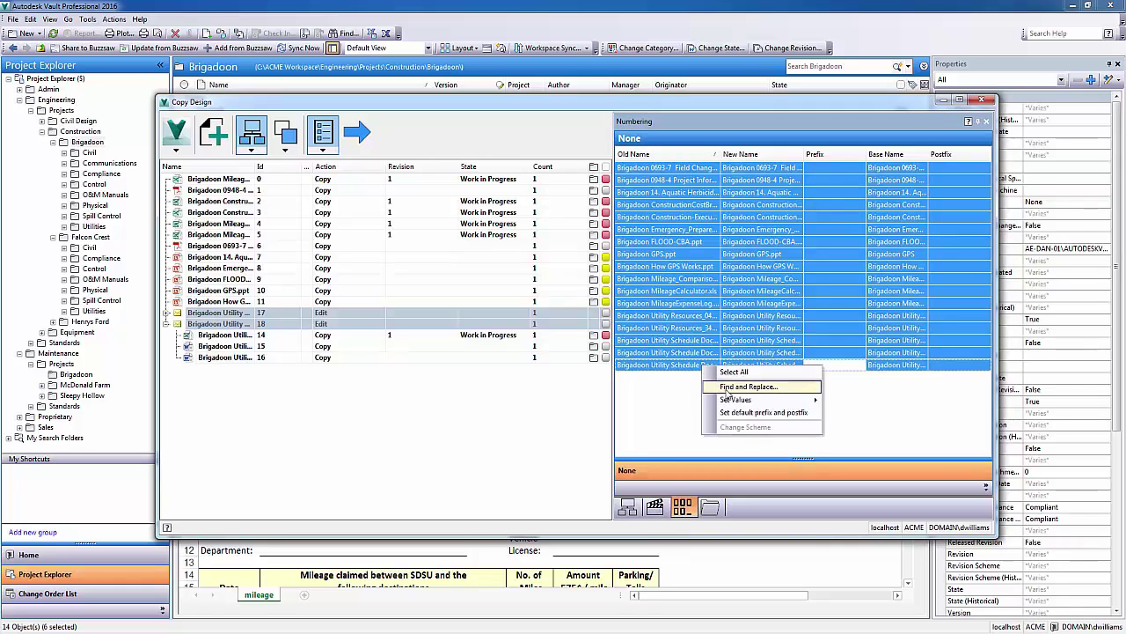
pyautogui.click(729, 390)
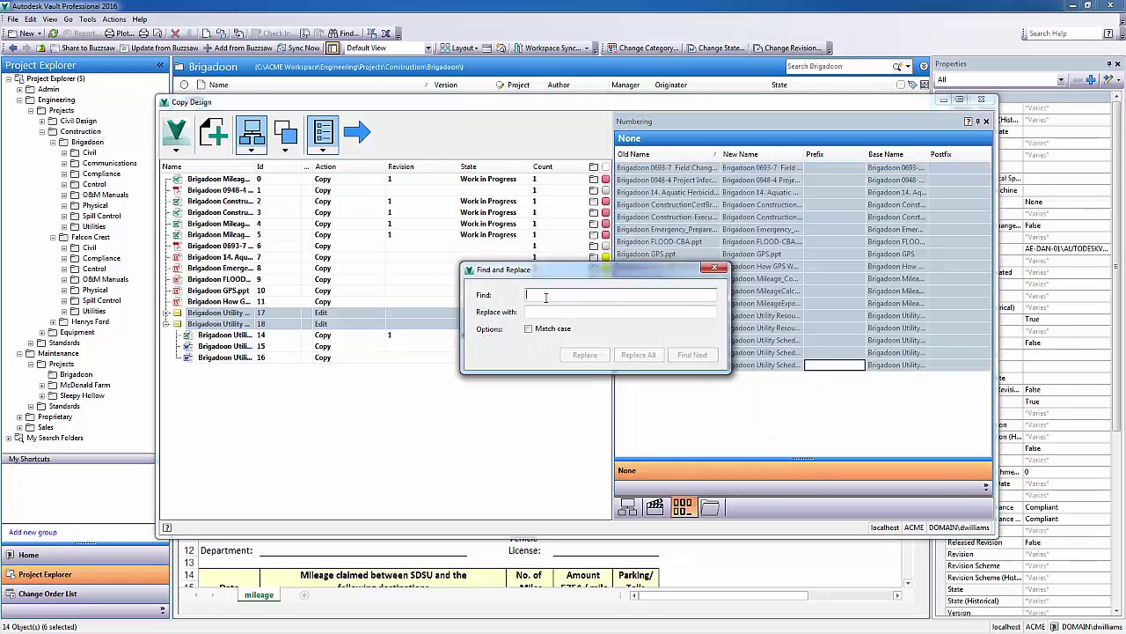
pyautogui.write('Brigadoon')
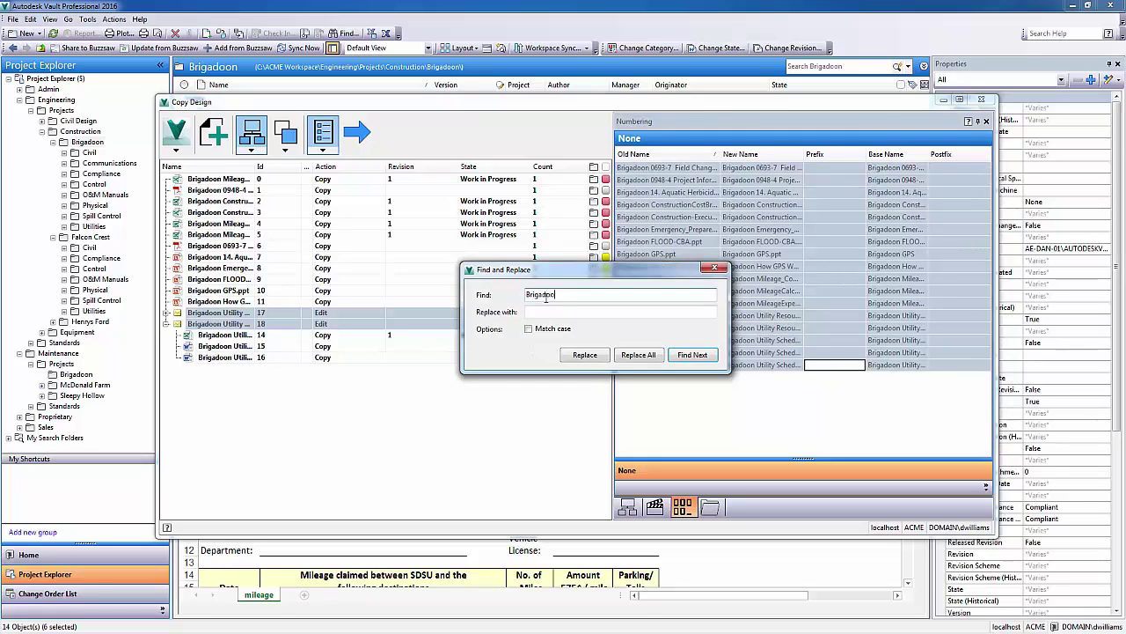
pyautogui.doubleClick(571, 296)
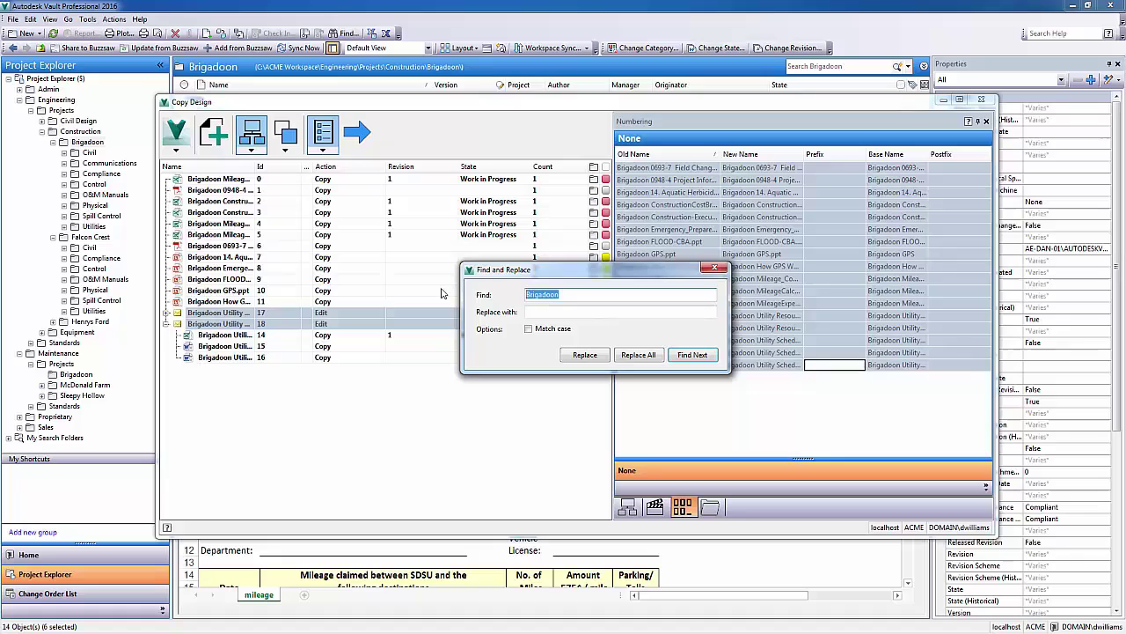
pyautogui.click(548, 312)
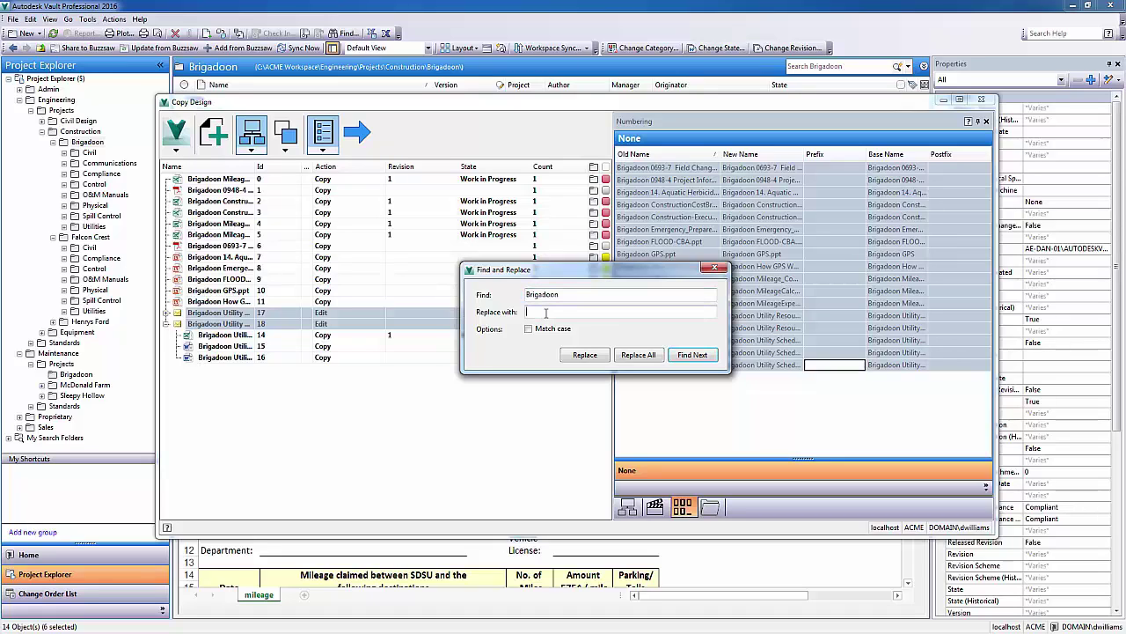
pyautogui.hotkey('ctrl', 'v')
pyautogui.write('Maint')
pyautogui.click(637, 355)
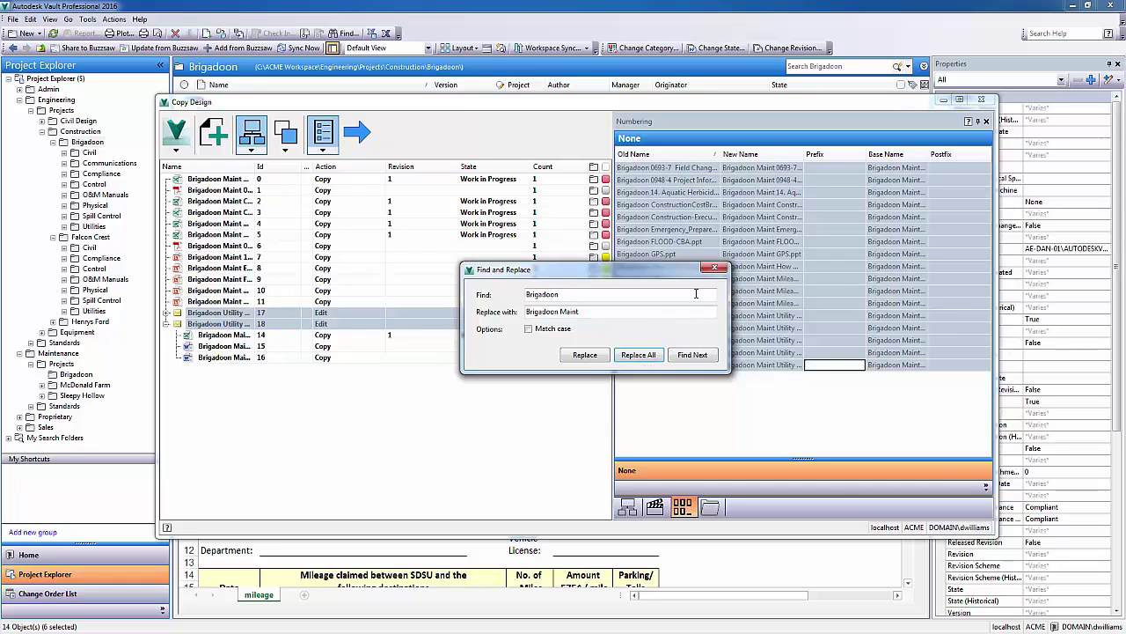
pyautogui.click(715, 268)
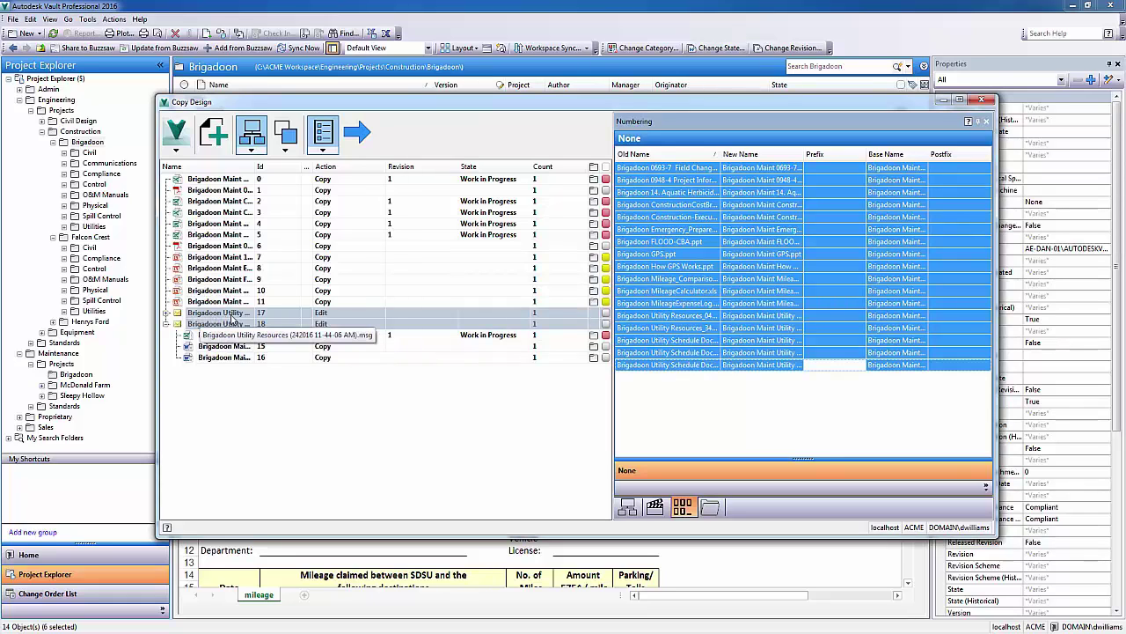
# Copy the Brigadoon design files into Maintenance > Projects > Brigadoon, creating Spill Control and Utilities subfolders
pyautogui.click(711, 509)
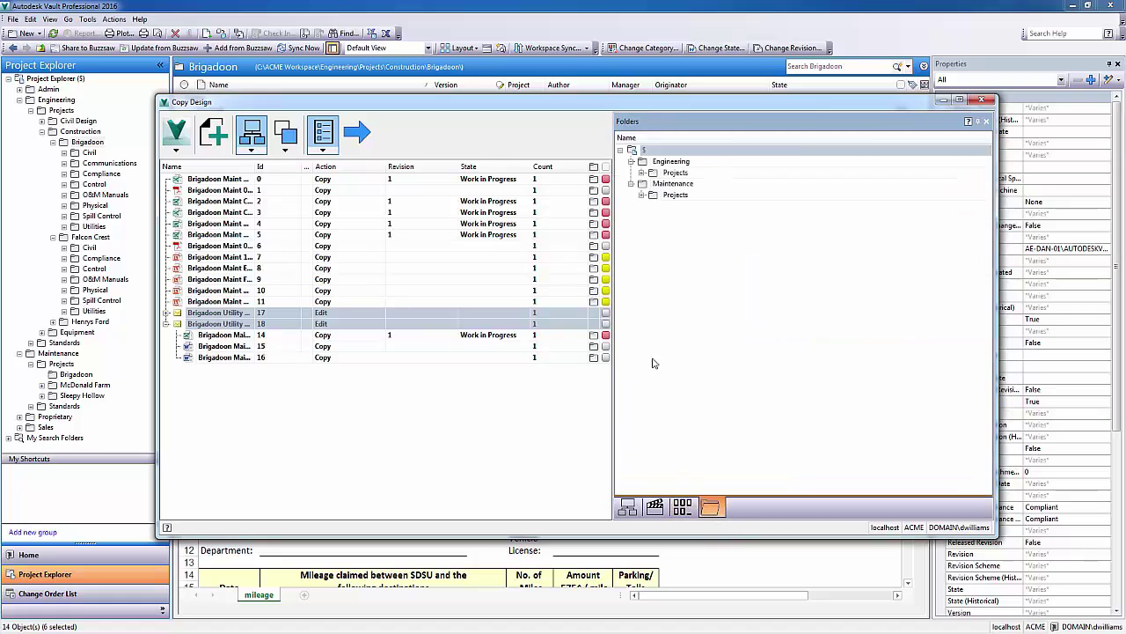
pyautogui.click(641, 196)
pyautogui.click(653, 206)
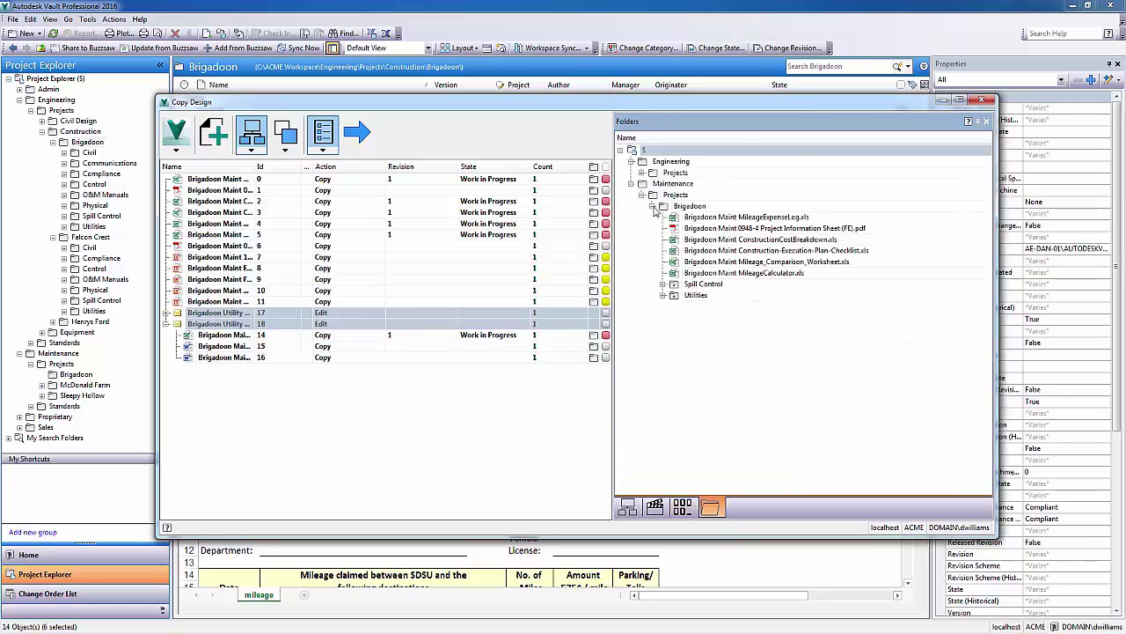
pyautogui.click(662, 284)
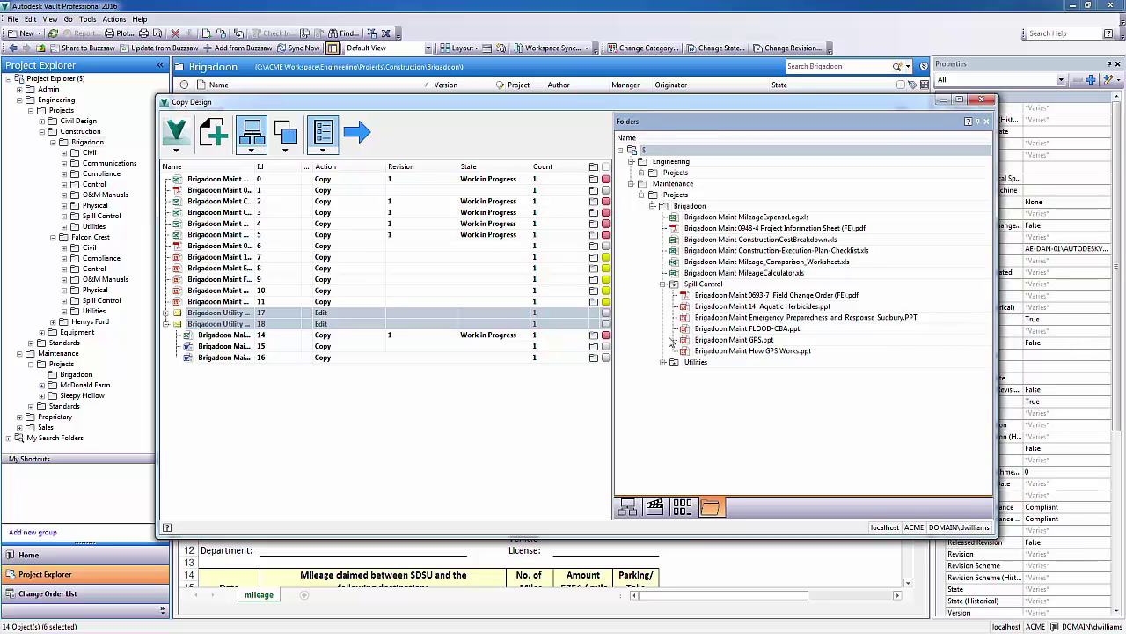
pyautogui.click(359, 132)
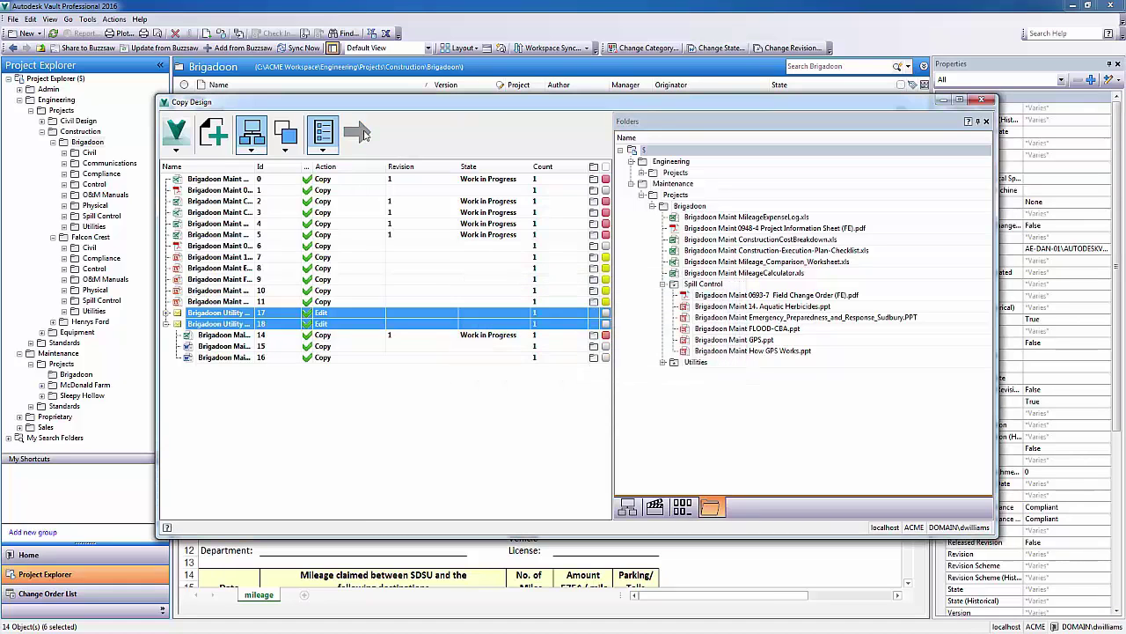
pyautogui.click(982, 102)
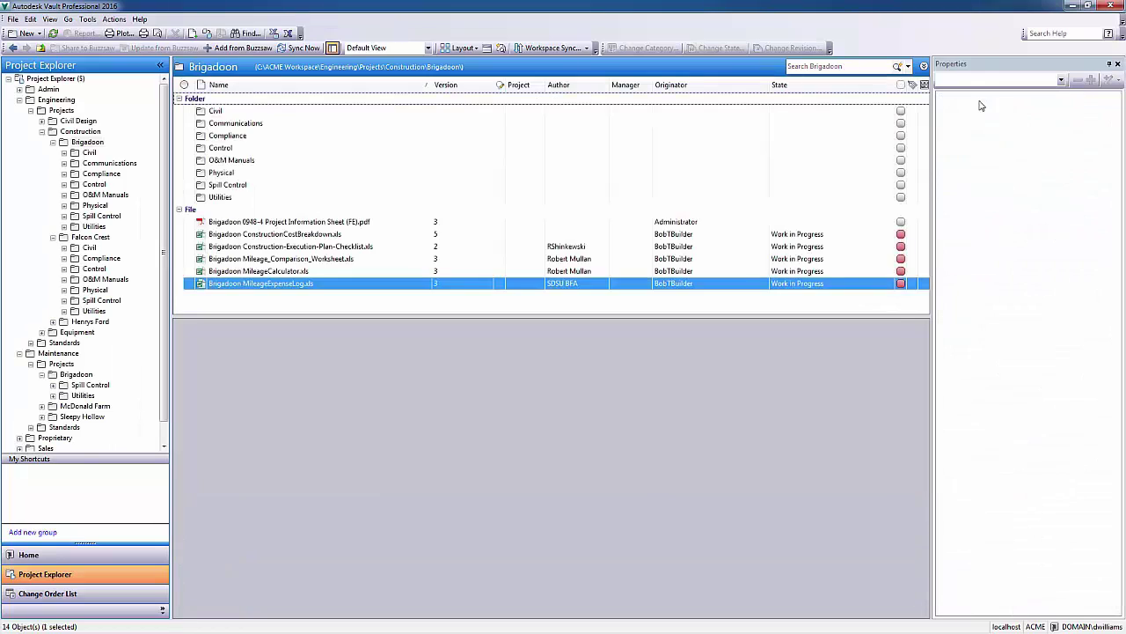
# Select the six Brigadoon files, then browse Maintenance's Brigadoon, Spill Control and Utilities copies
pyautogui.moveTo(646, 308); pyautogui.dragTo(440, 220)
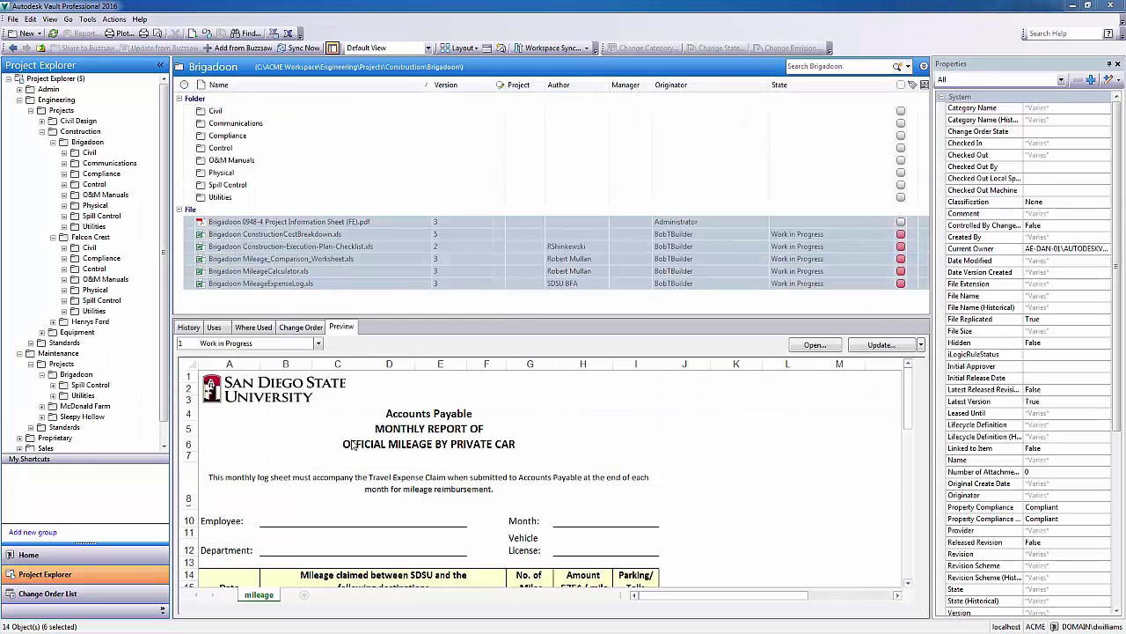
pyautogui.click(75, 375)
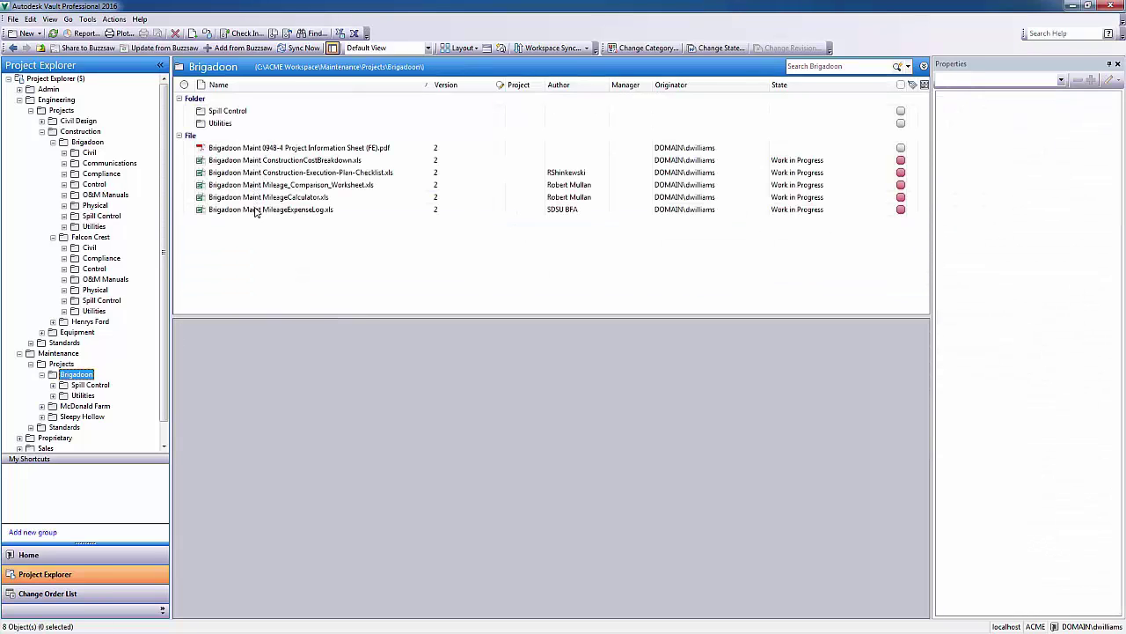
pyautogui.click(70, 387)
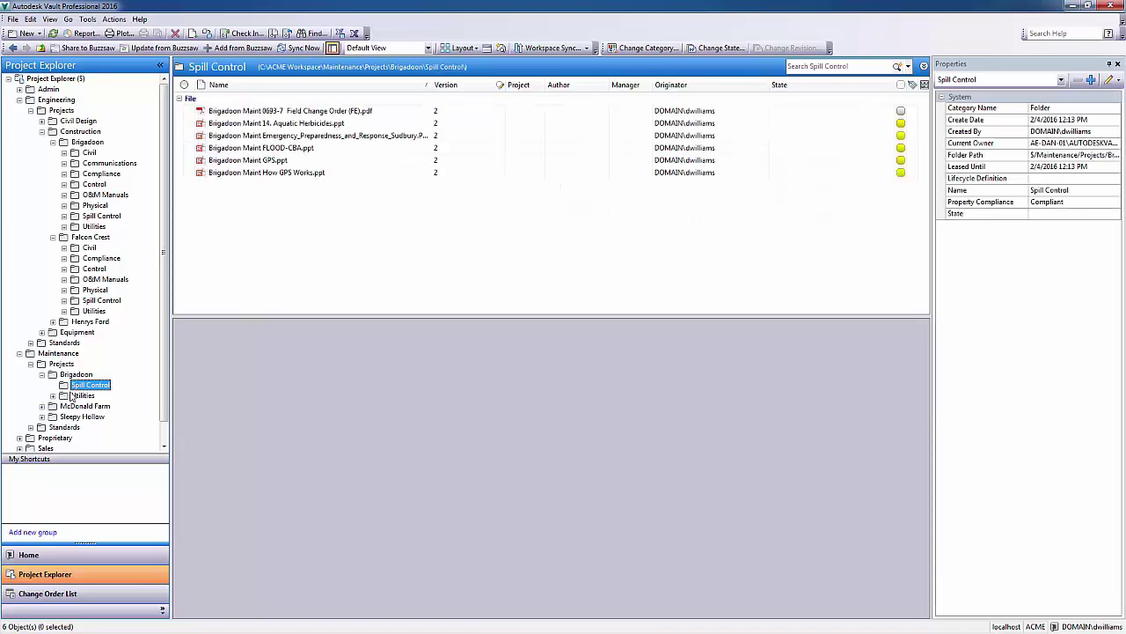
pyautogui.click(70, 395)
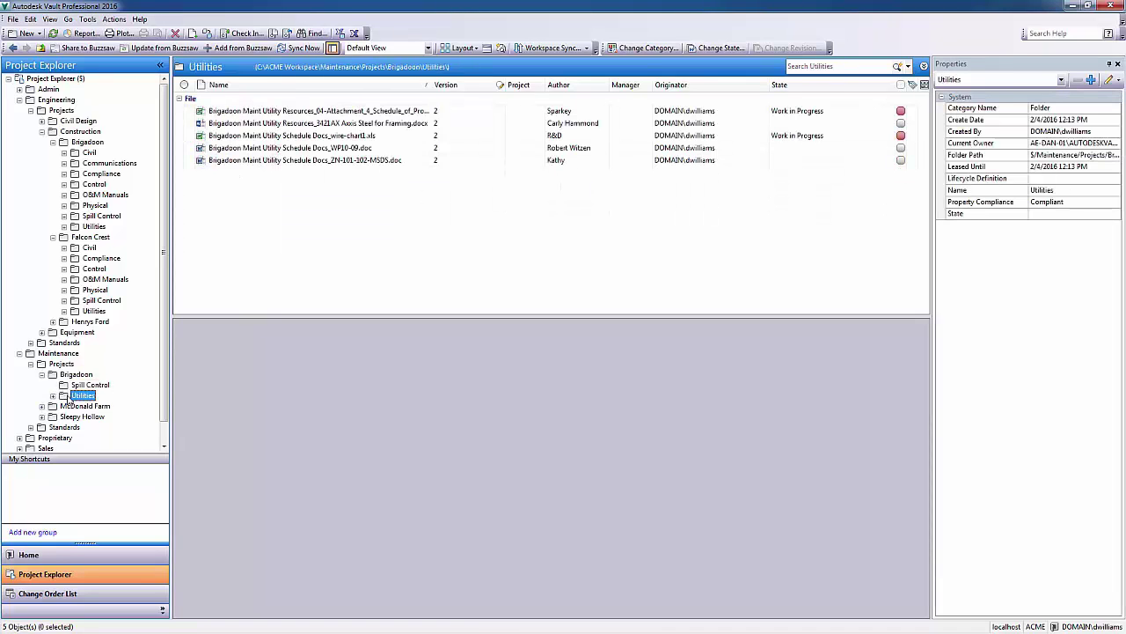
# Trace the MSDS document's Where Used attachments to its parent email and go to its folder
pyautogui.click(248, 161)
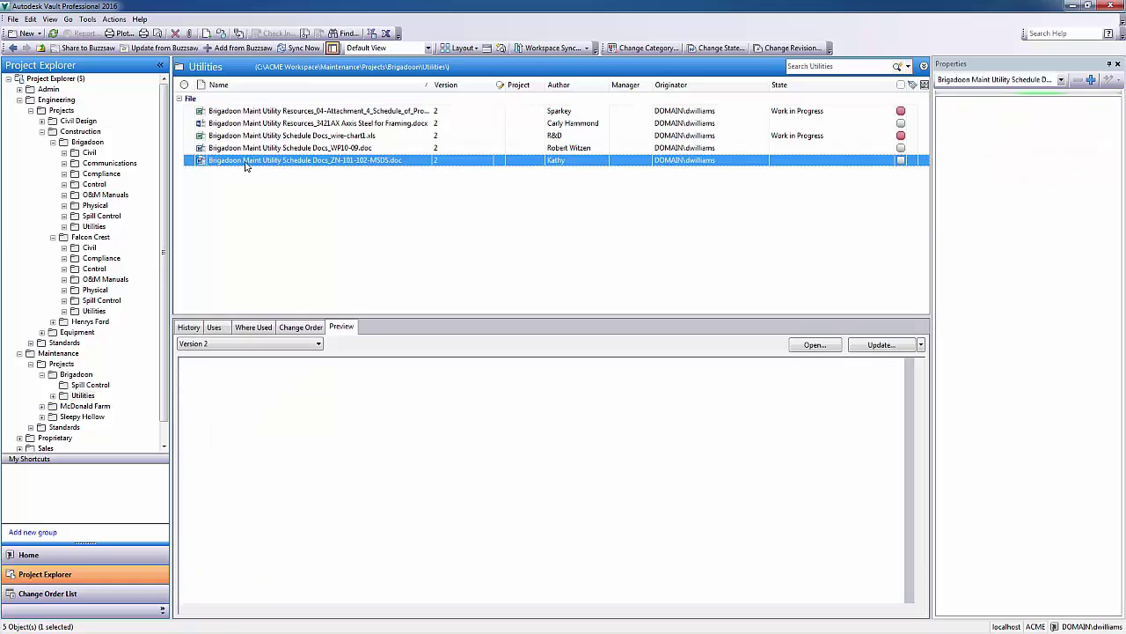
pyautogui.click(251, 326)
pyautogui.click(182, 381)
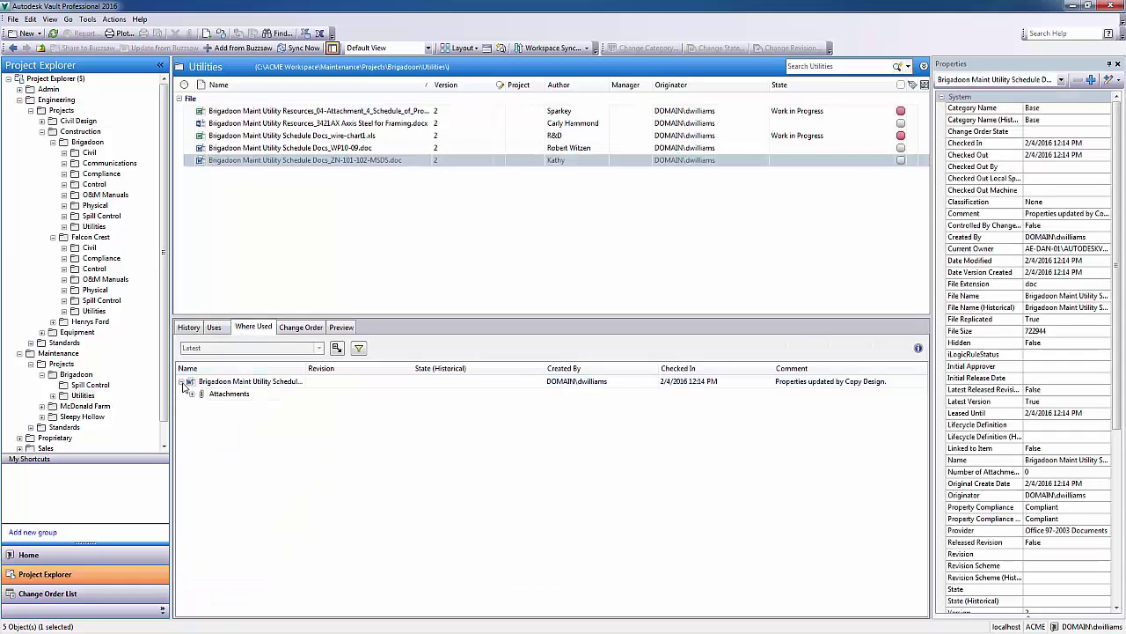
pyautogui.click(191, 394)
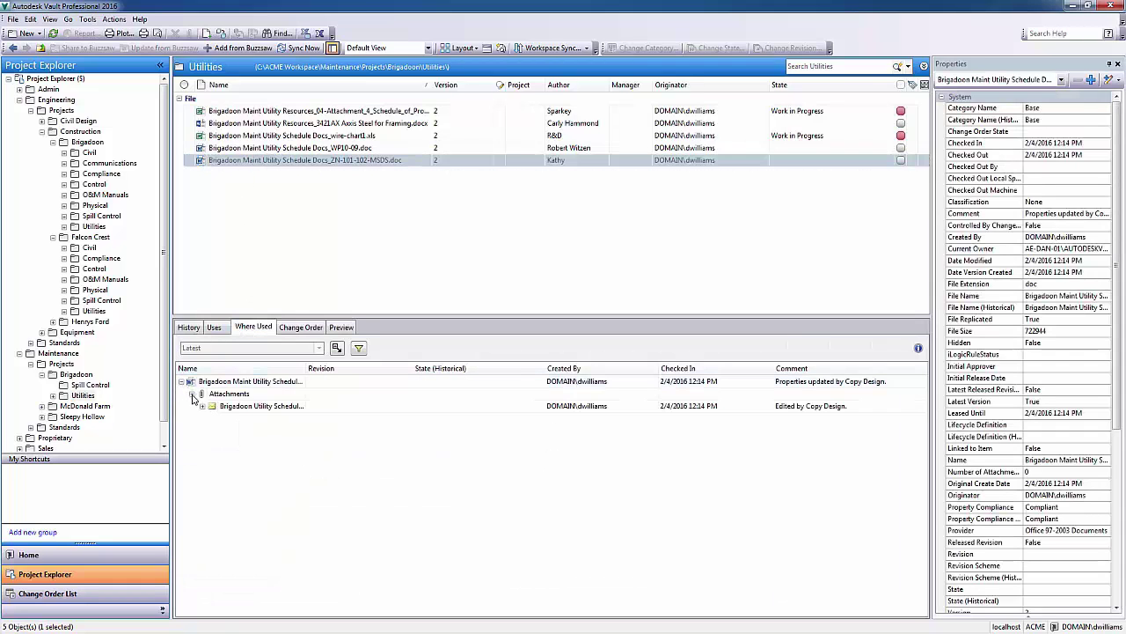
pyautogui.click(238, 410)
pyautogui.rightClick(239, 412)
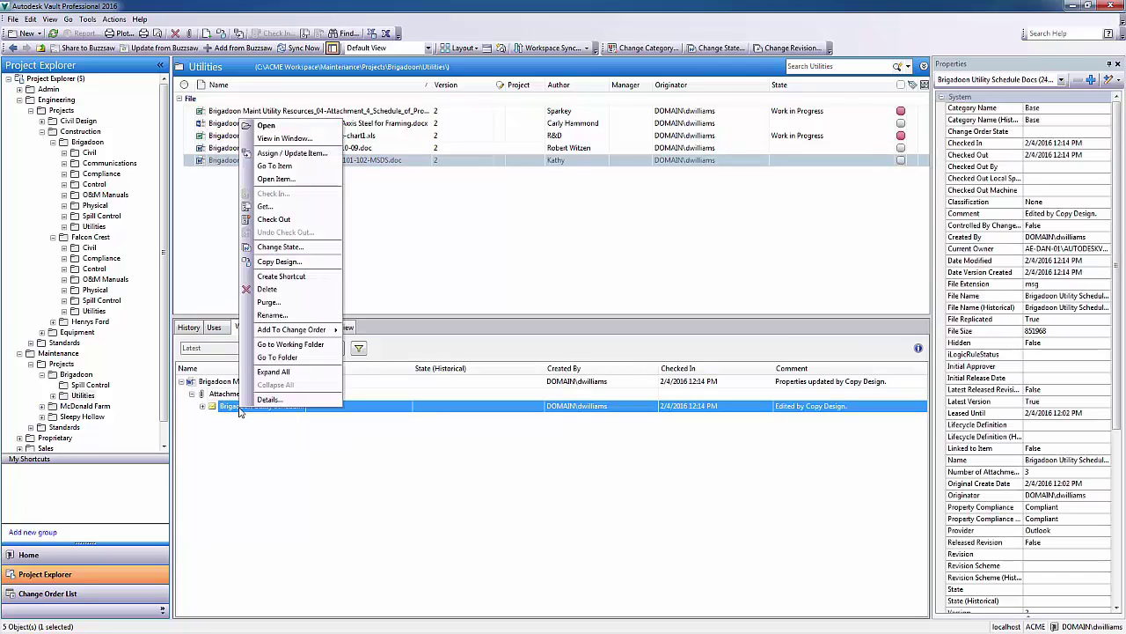
pyautogui.click(276, 358)
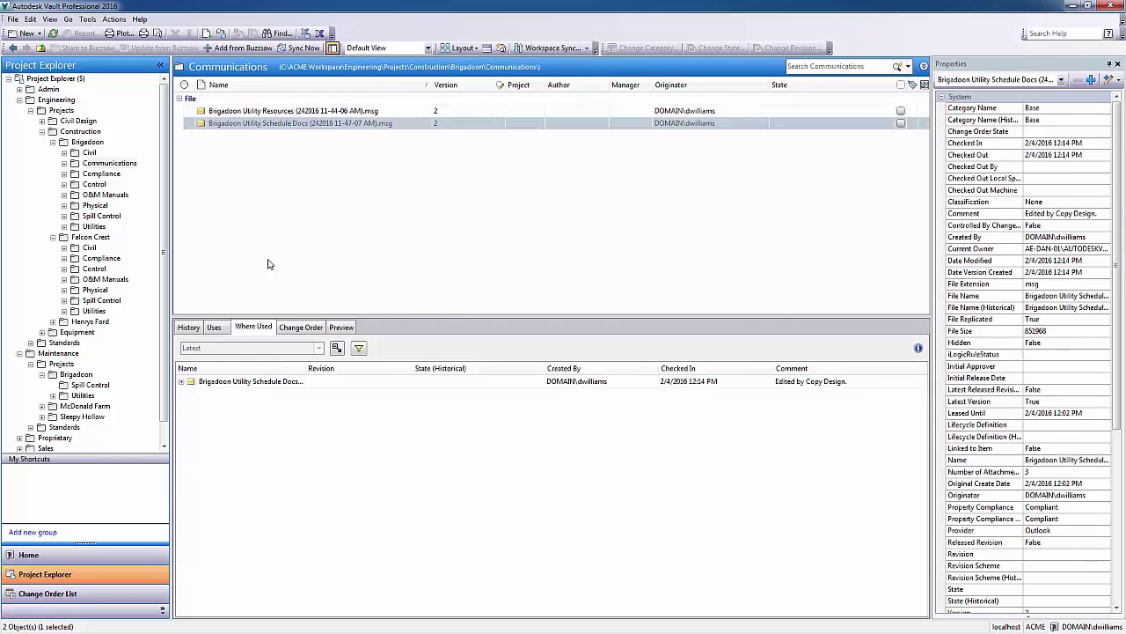
# List the email's attached files on the Uses tab, then return to Utilities and re-expand attachments
pyautogui.click(215, 328)
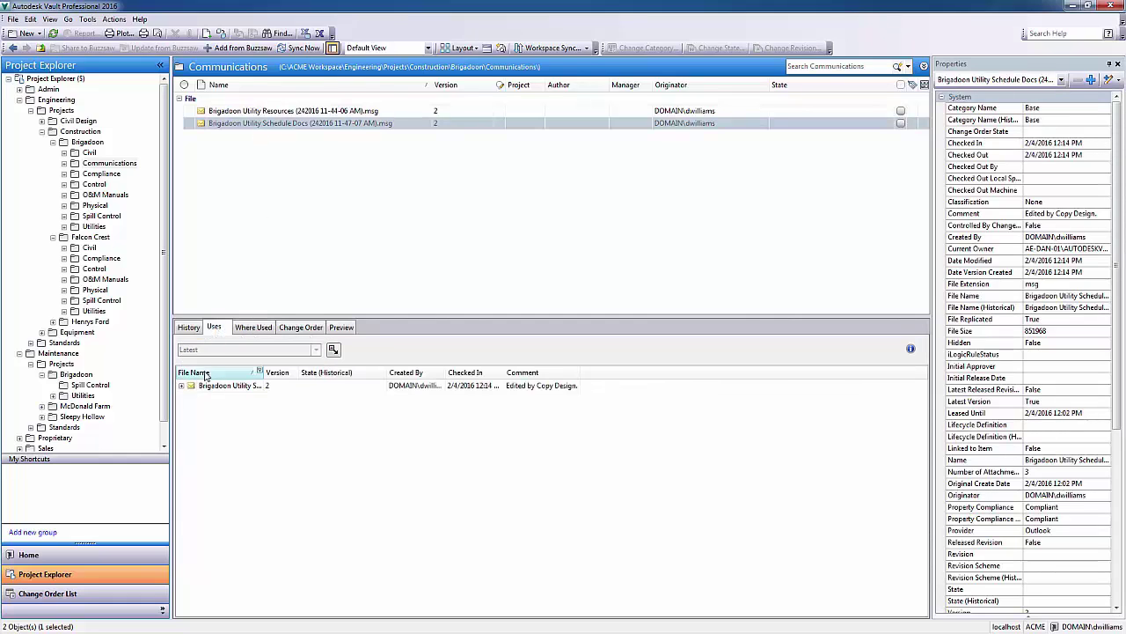
pyautogui.click(181, 387)
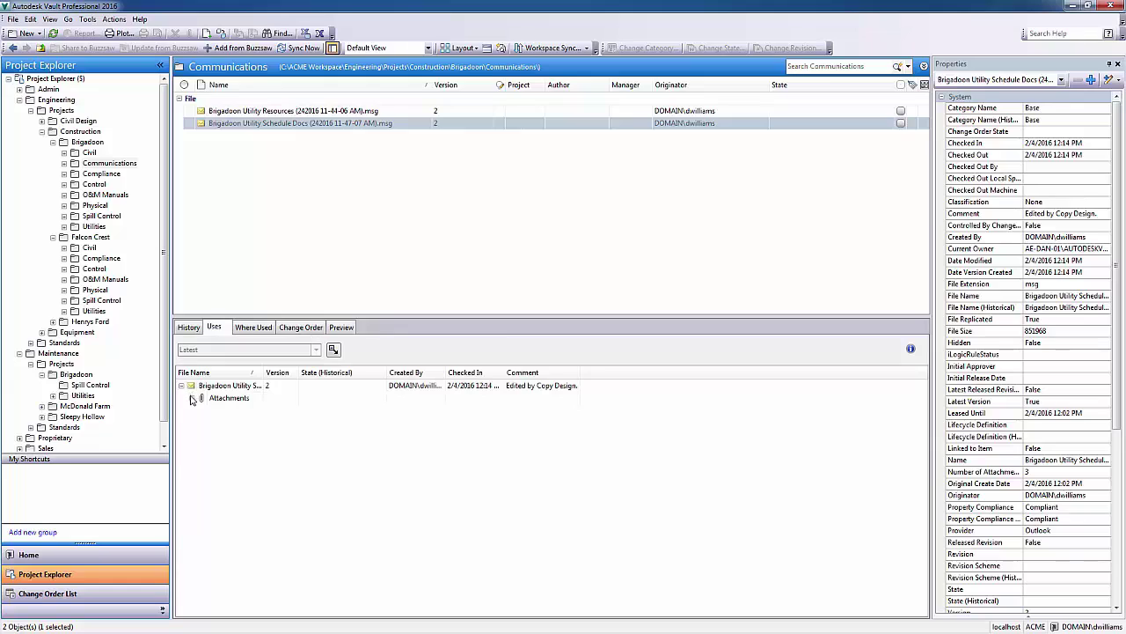
pyautogui.click(193, 398)
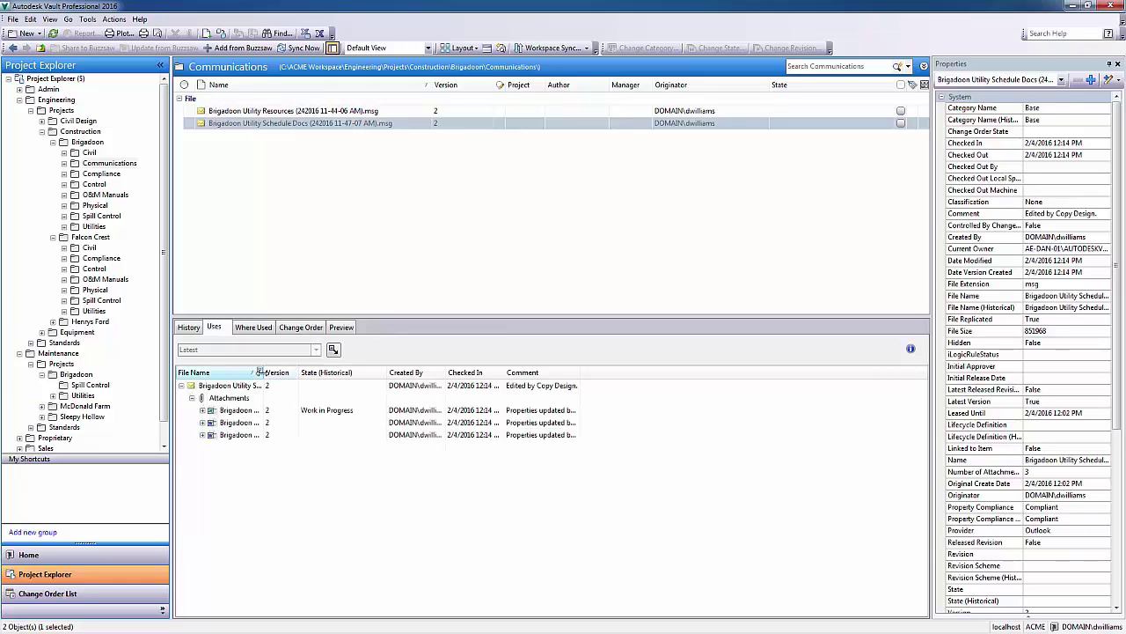
pyautogui.moveTo(265, 377); pyautogui.dragTo(320, 383)
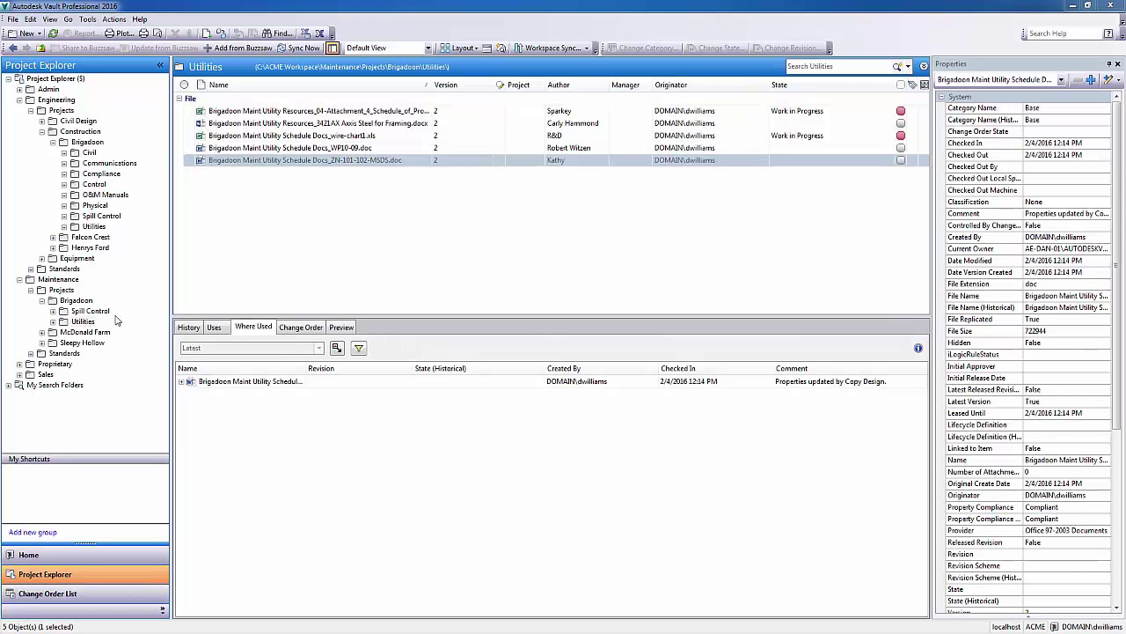
pyautogui.click(74, 322)
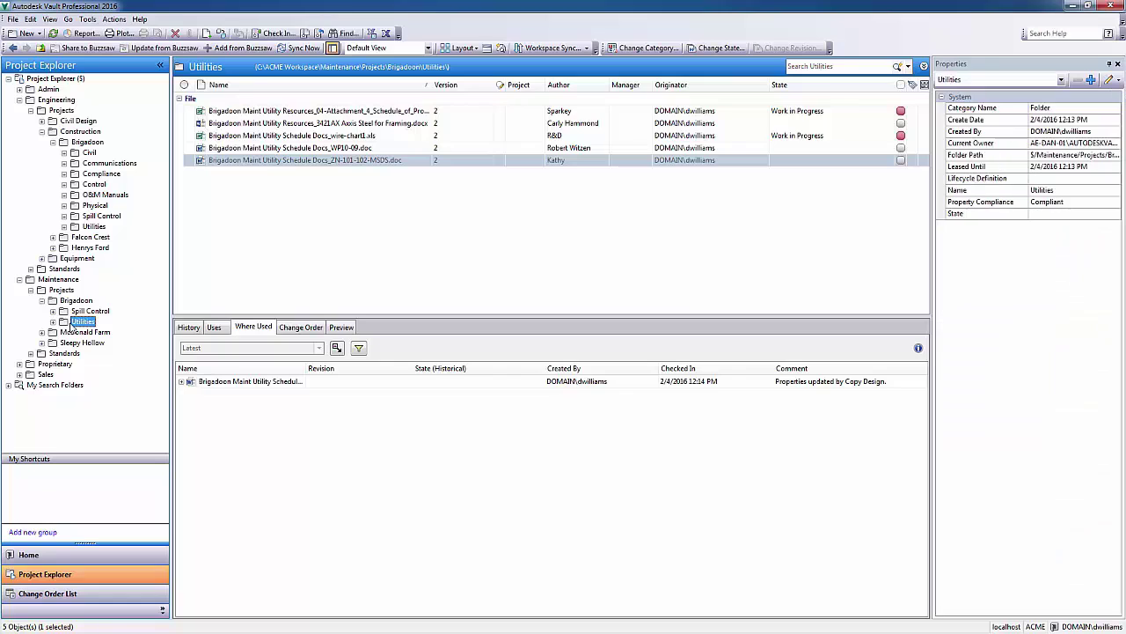
pyautogui.click(182, 382)
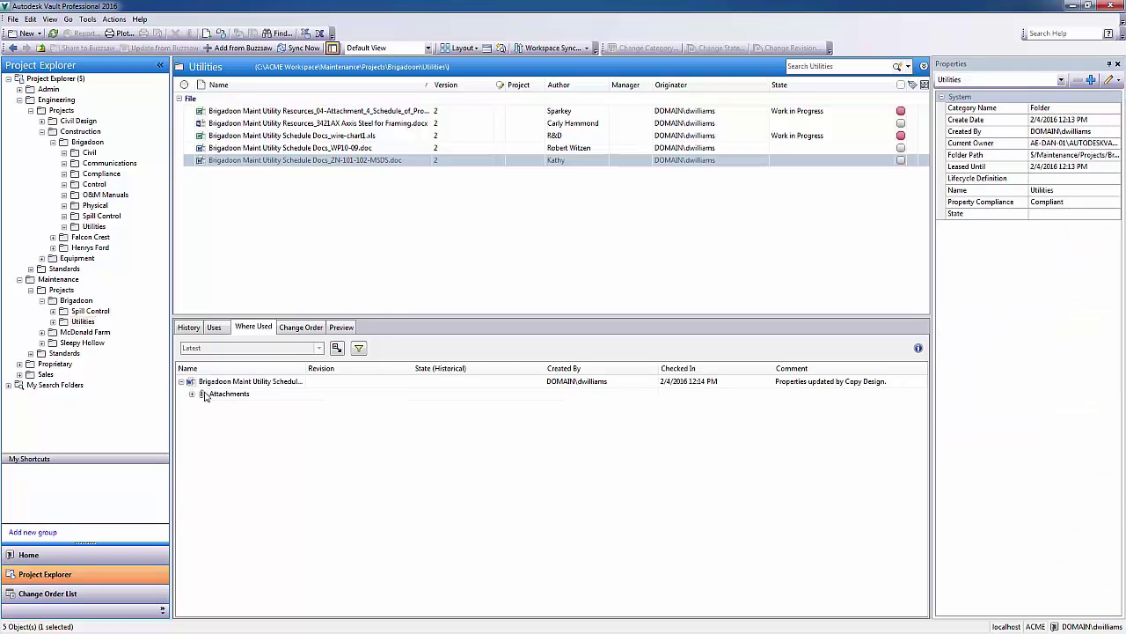
pyautogui.click(193, 395)
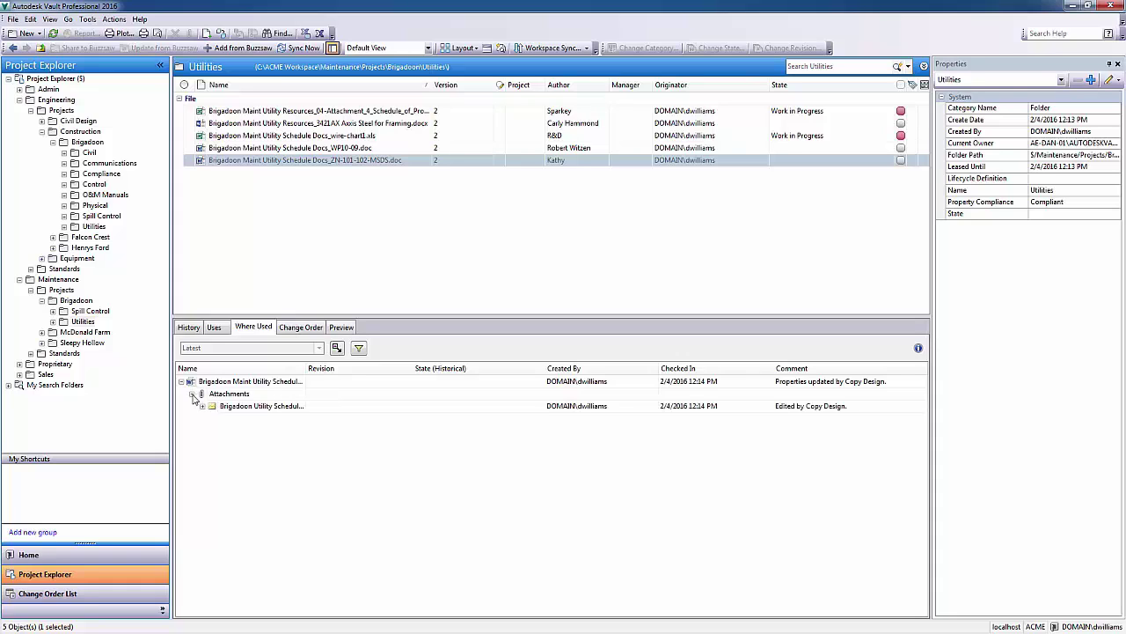
# Start renaming the five Utilities files, replacing 'Utility' with 'Utilities' in every new name
pyautogui.rightClick(284, 112)
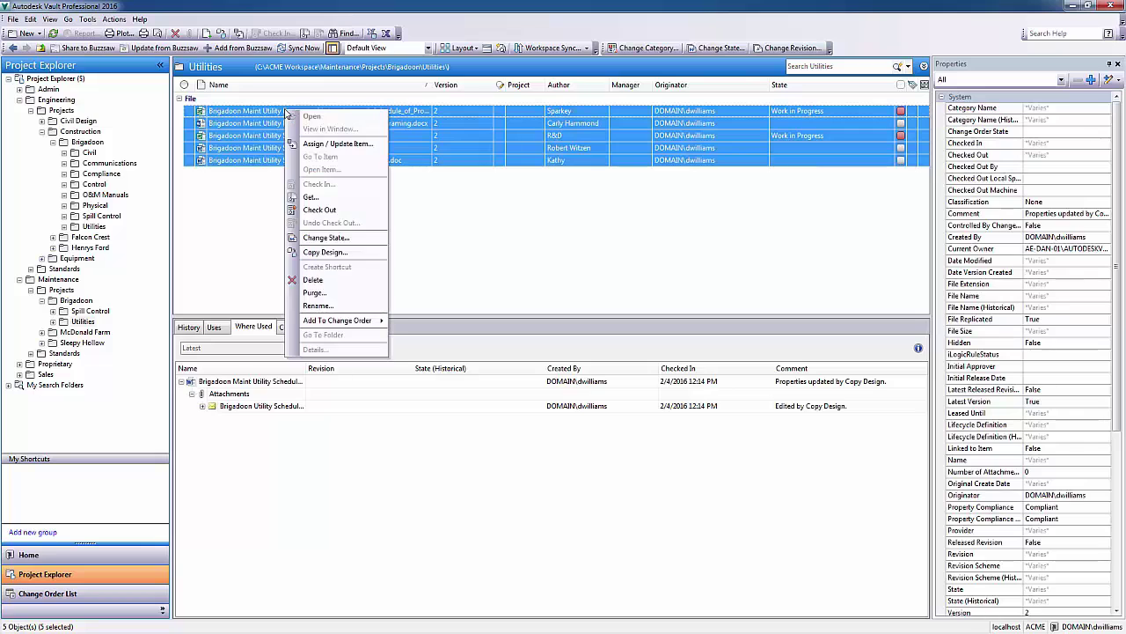
pyautogui.click(318, 311)
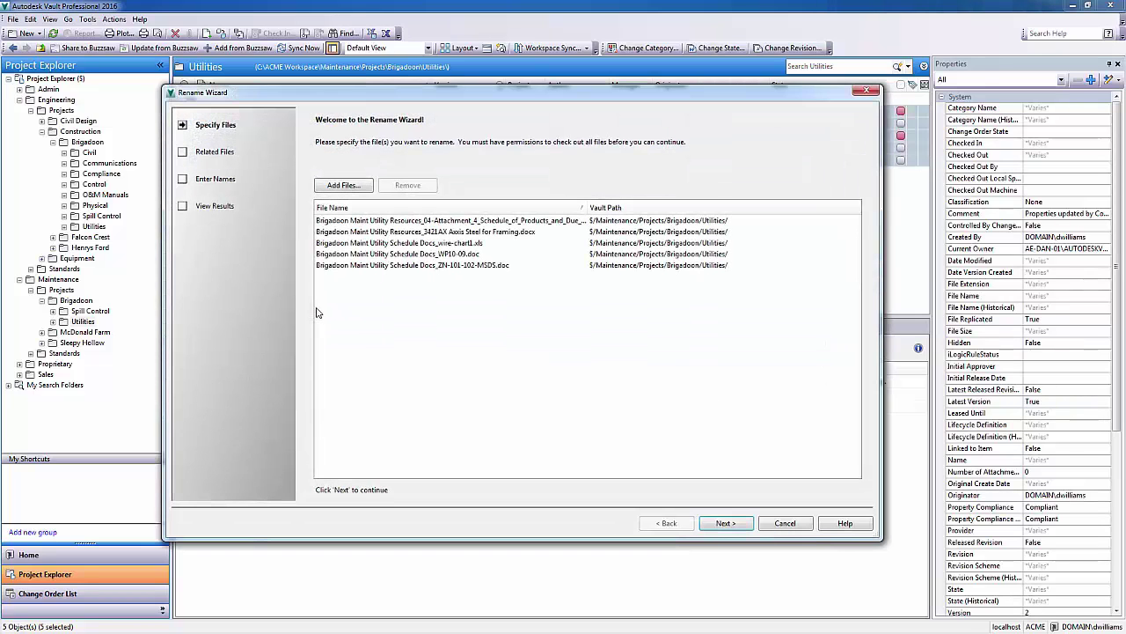
pyautogui.click(715, 525)
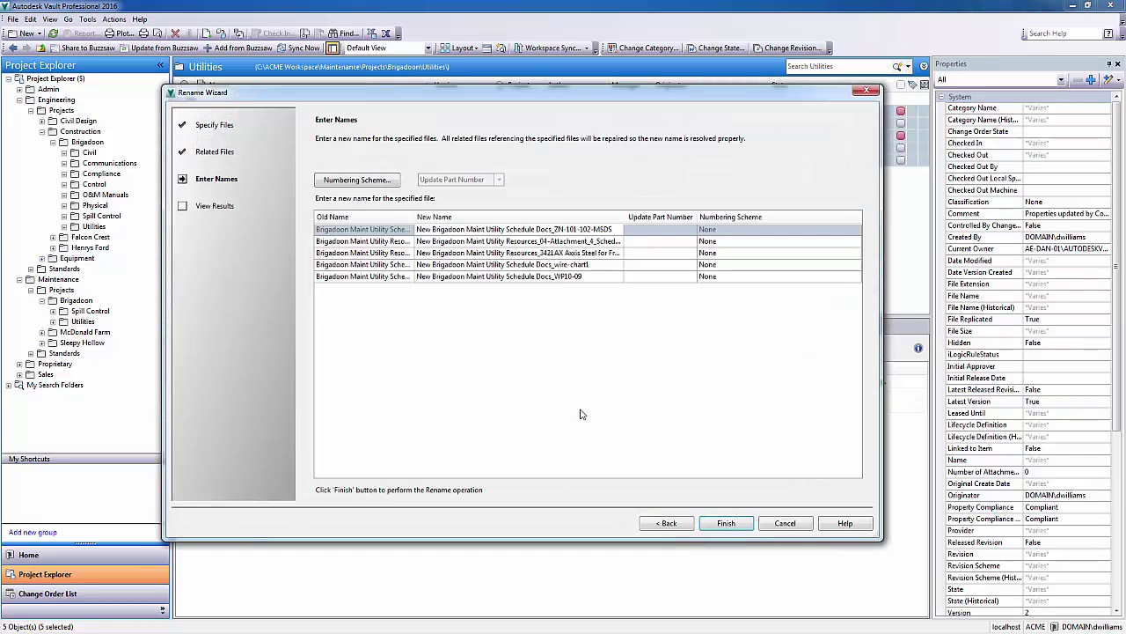
pyautogui.rightClick(443, 231)
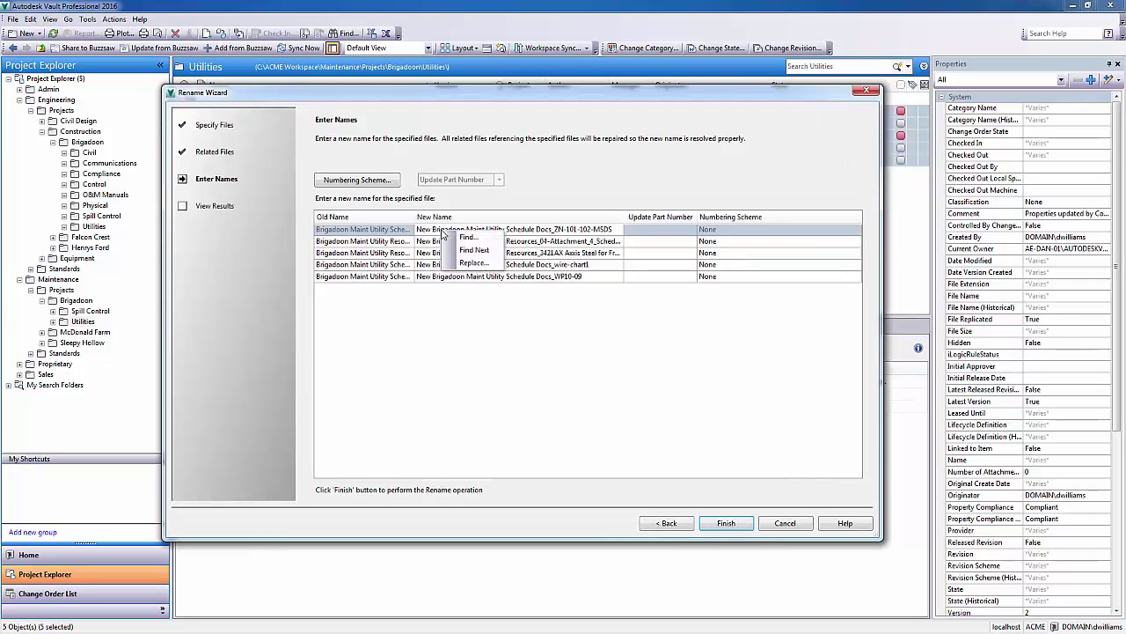
pyautogui.click(474, 264)
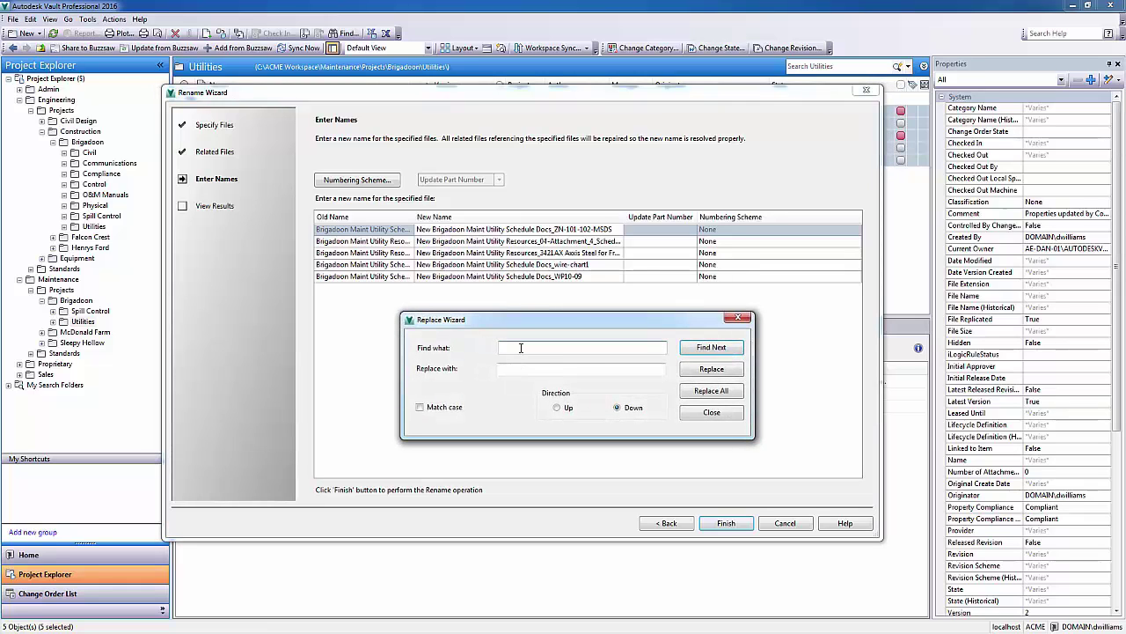
pyautogui.write('Utility')
pyautogui.click(530, 367)
pyautogui.write('Util')
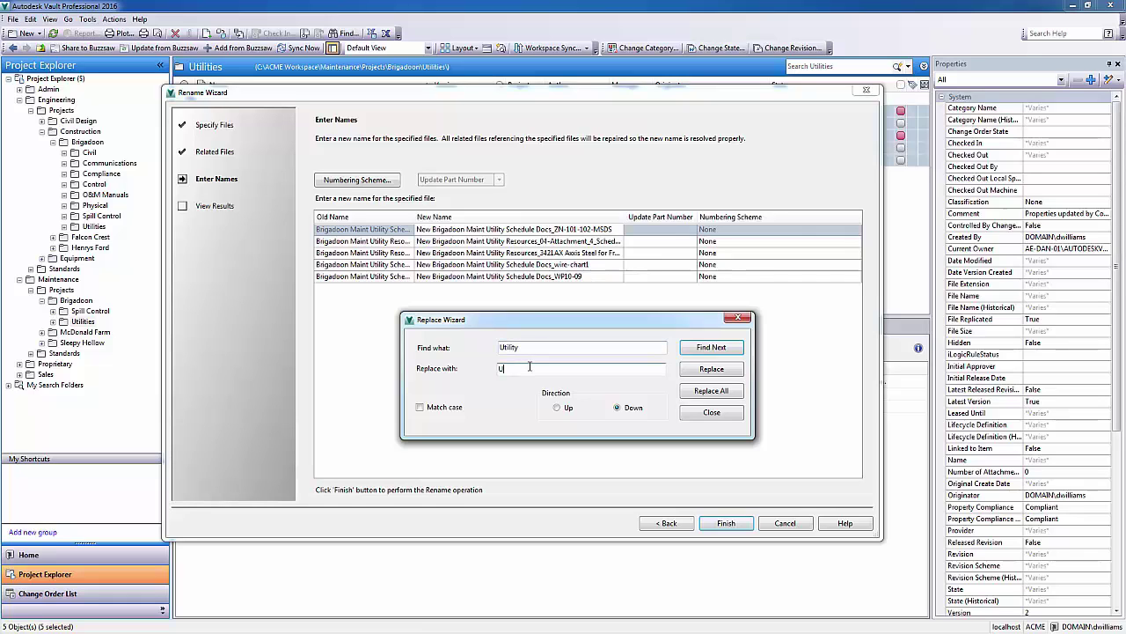
pyautogui.write('ities')
pyautogui.click(731, 394)
# Remove the 'New' prefix from all names, then finish the rename and send the files to the vault
pyautogui.doubleClick(545, 351)
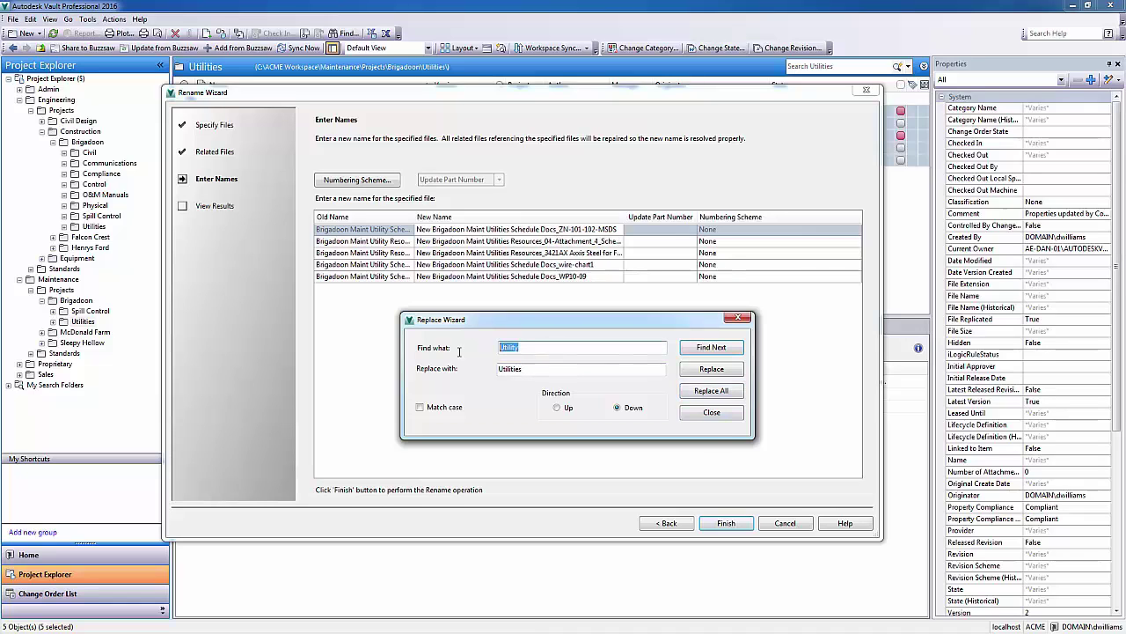
pyautogui.write('New')
pyautogui.press('Tab')
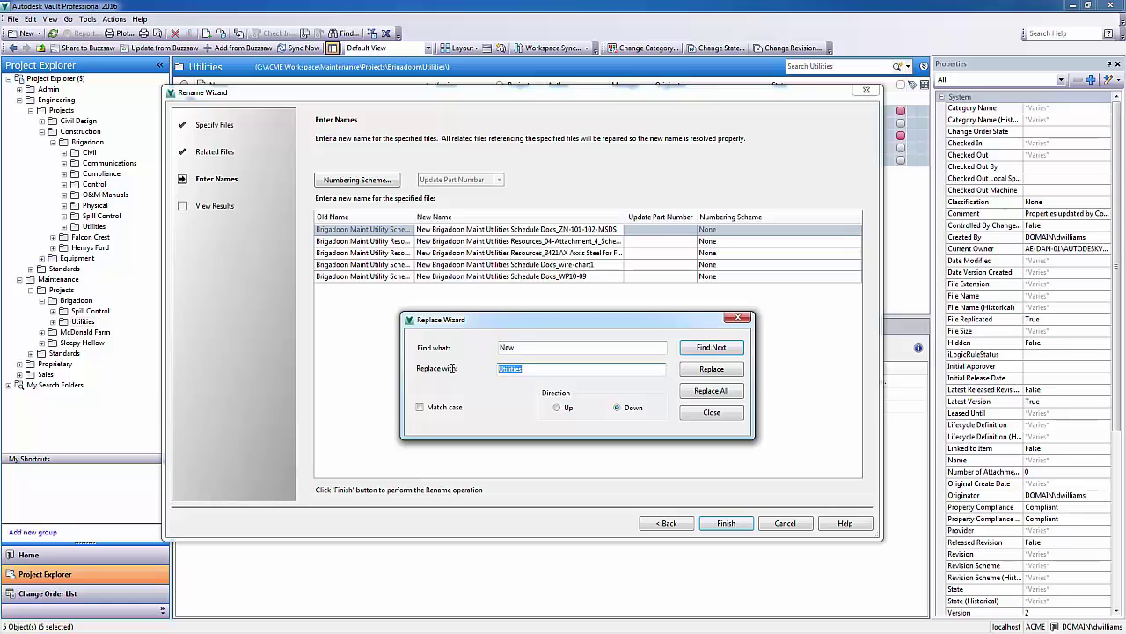
pyautogui.press('BackSpace')
pyautogui.hotkey('alt', 'r')
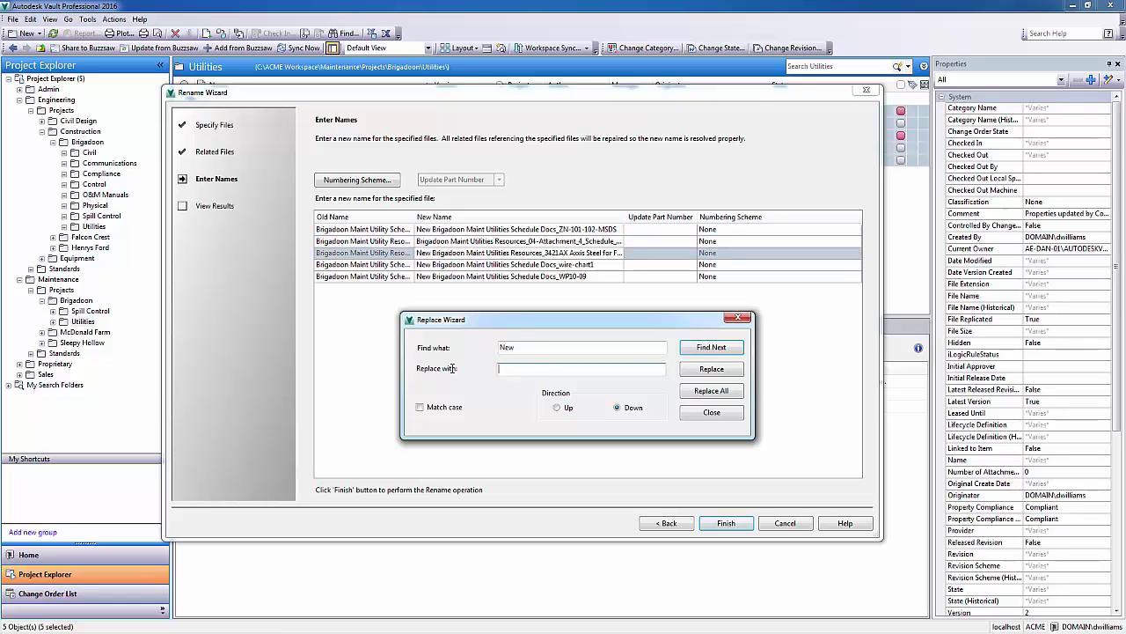
pyautogui.click(704, 392)
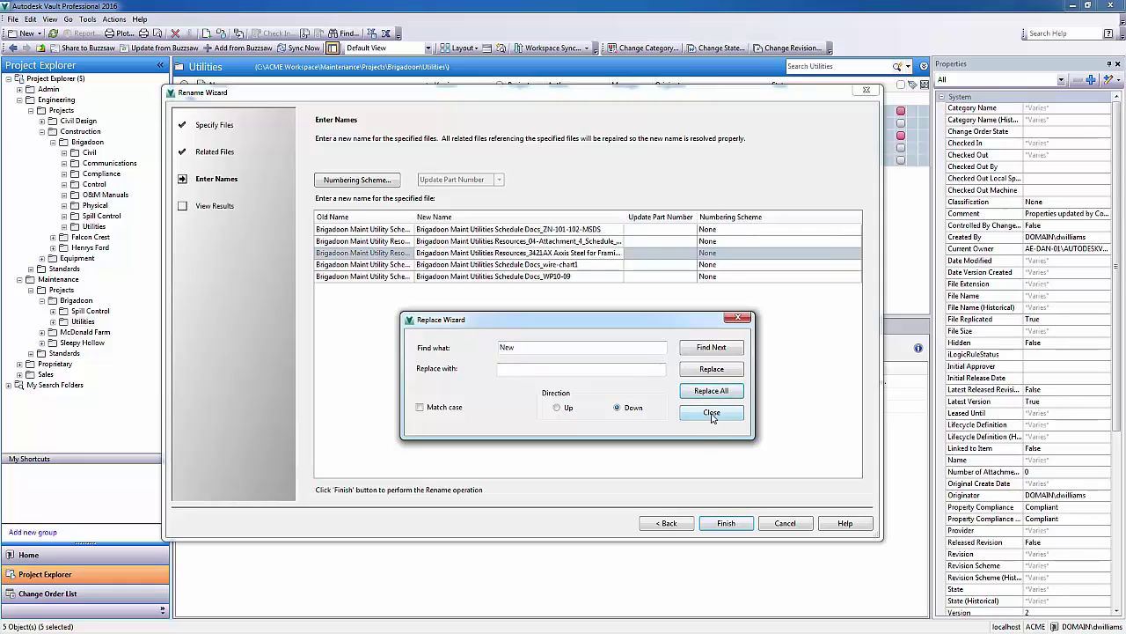
pyautogui.click(712, 413)
pyautogui.click(727, 526)
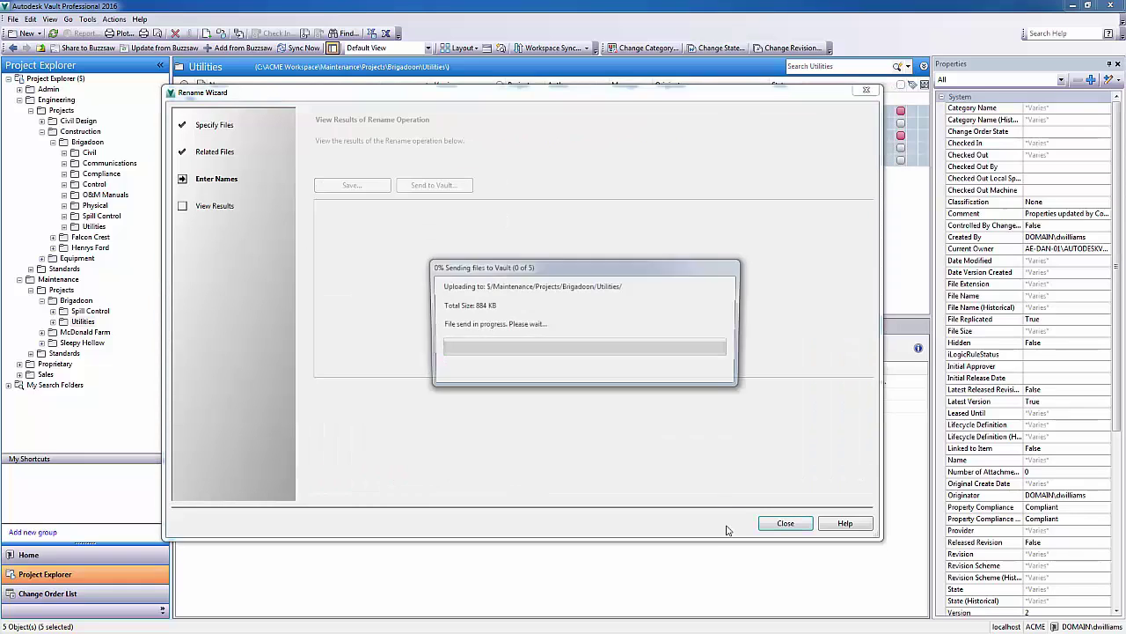
pyautogui.click(785, 524)
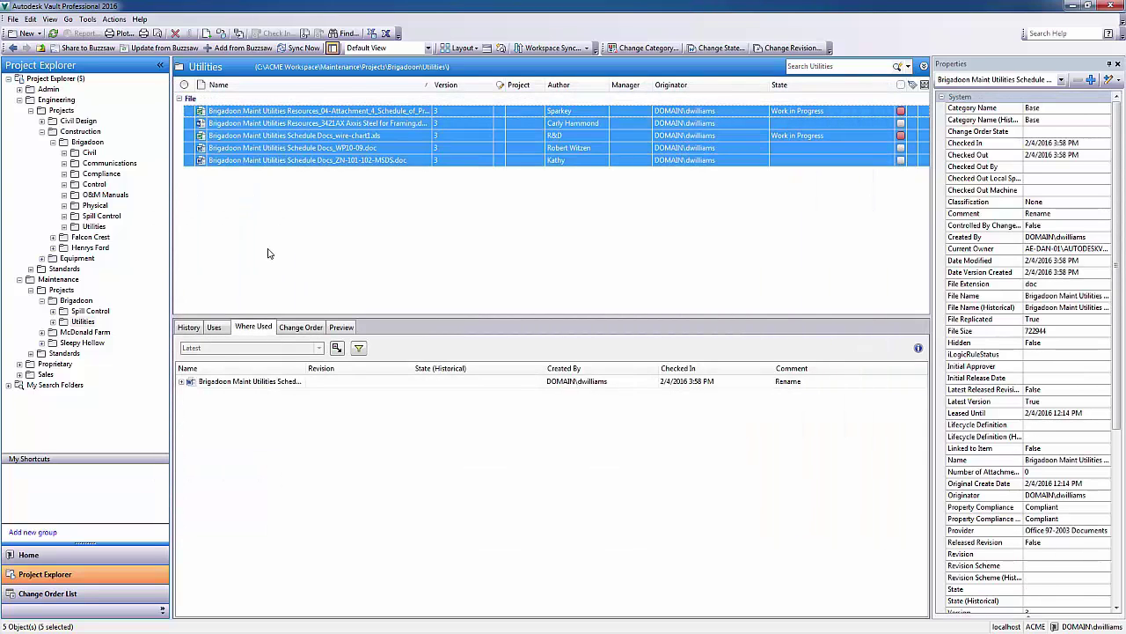
# Trace the last renamed file to its parent schedule e-mail, open that folder and list its attachments
pyautogui.click(249, 162)
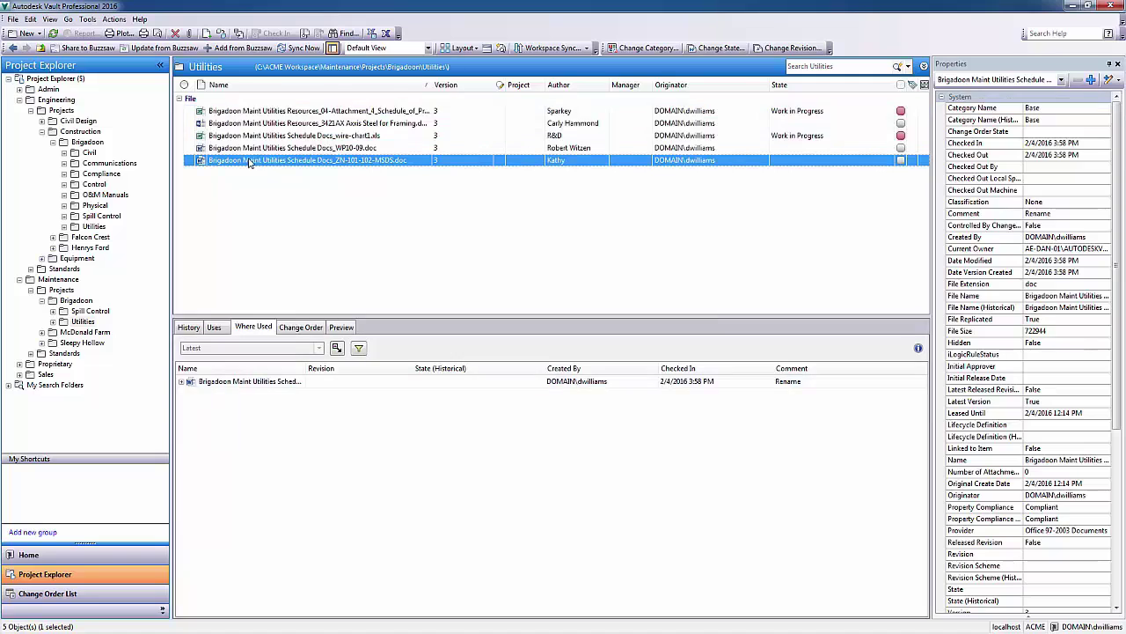
pyautogui.click(183, 382)
pyautogui.click(201, 393)
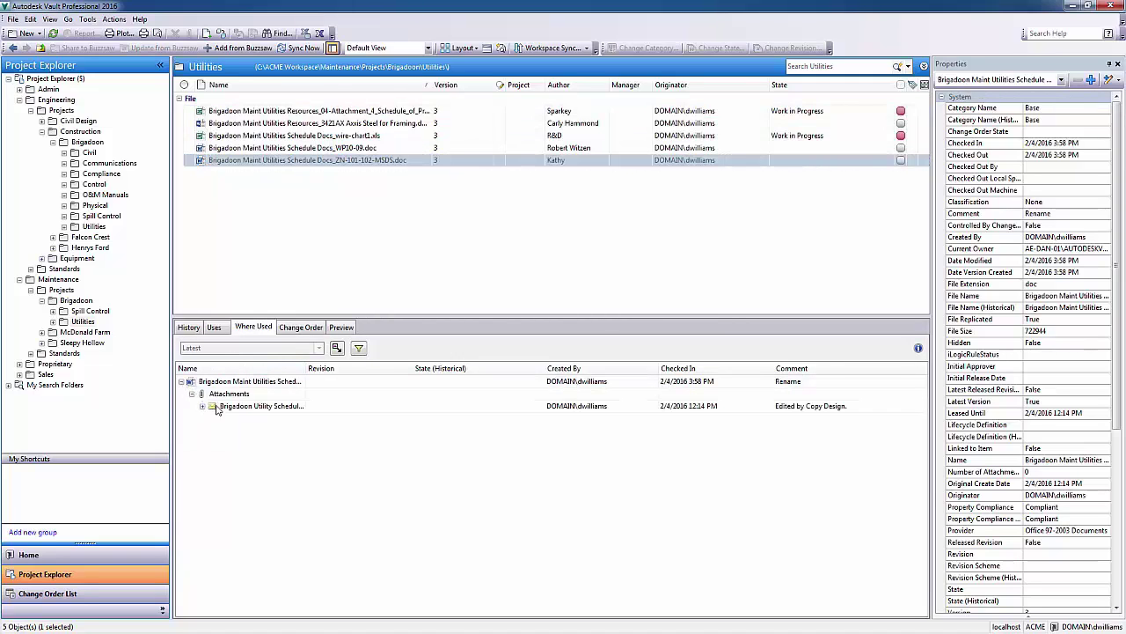
pyautogui.click(233, 405)
pyautogui.rightClick(233, 406)
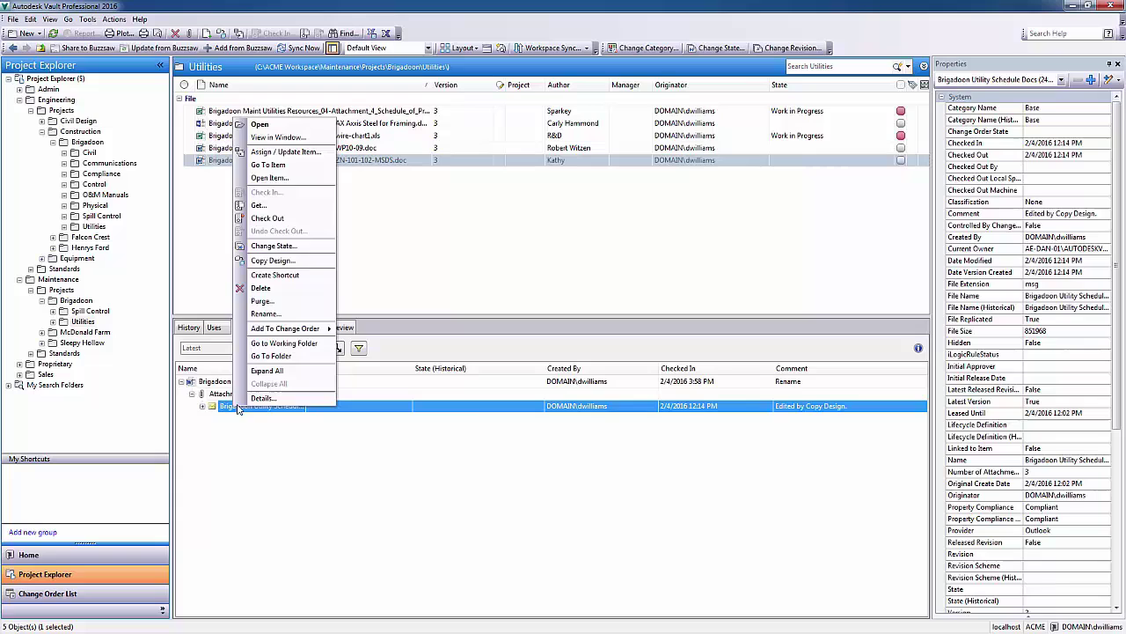
pyautogui.click(270, 355)
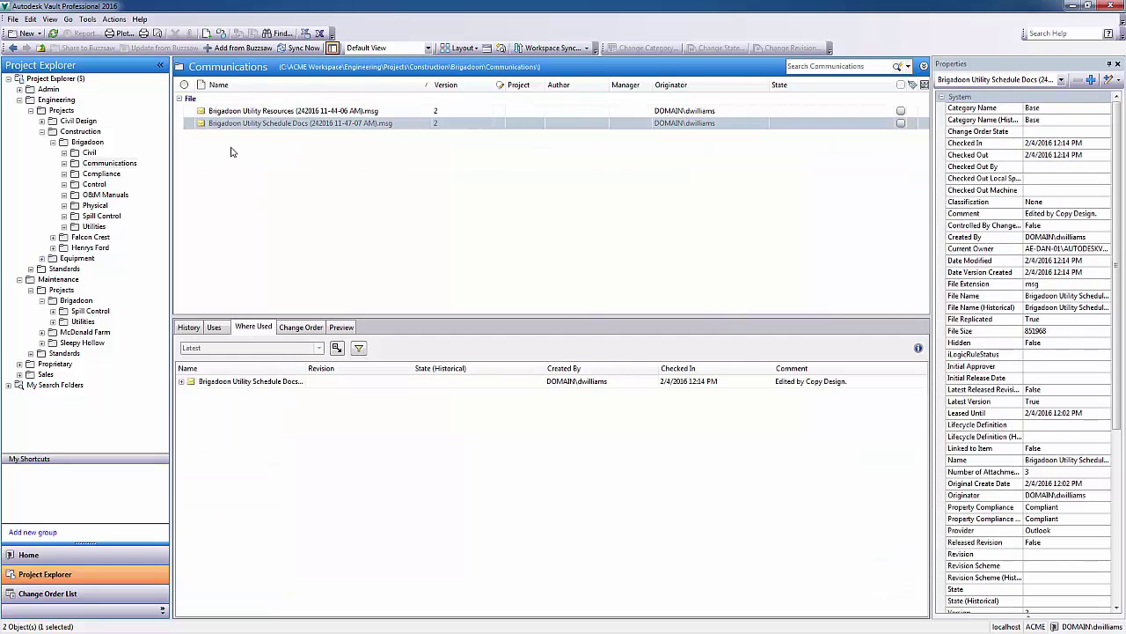
pyautogui.click(215, 329)
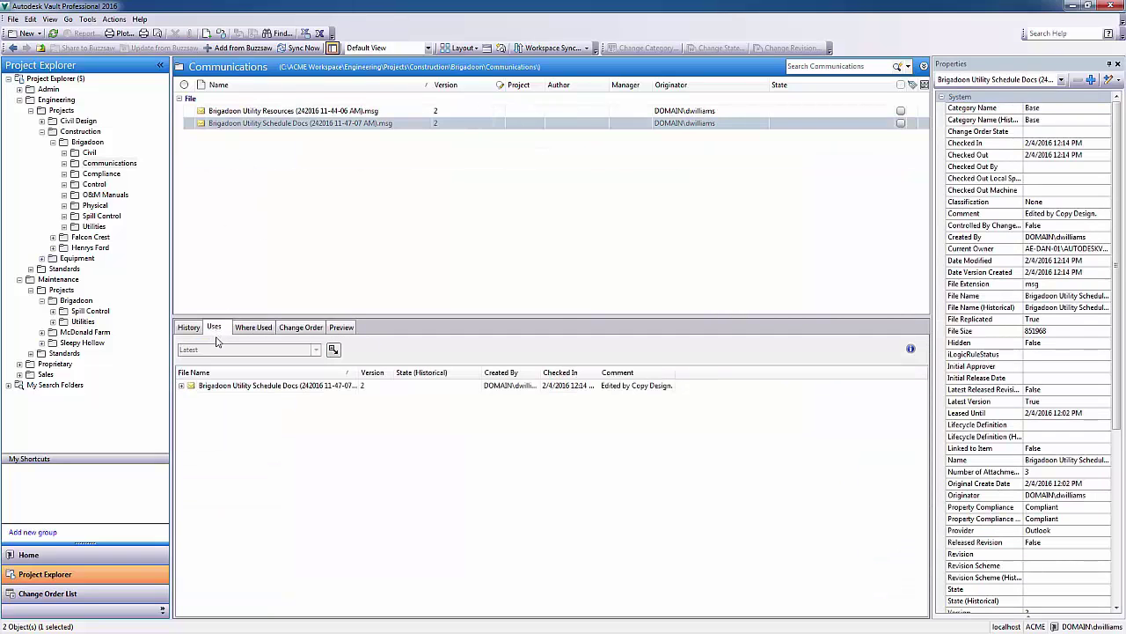
pyautogui.click(181, 386)
pyautogui.click(192, 398)
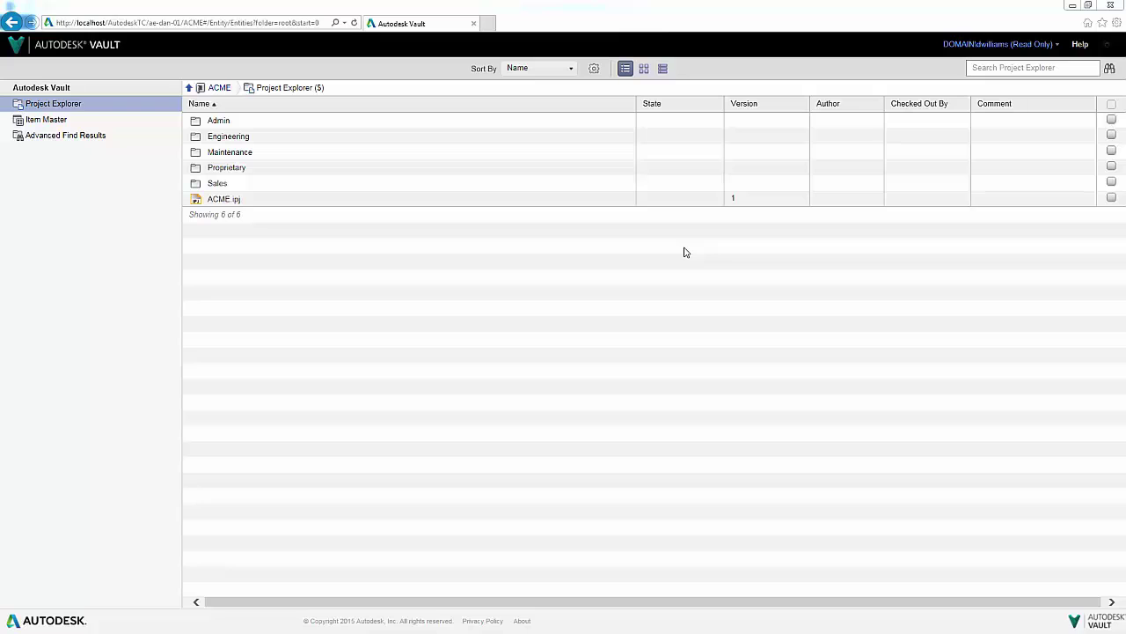
pyautogui.click(242, 140)
pyautogui.click(227, 120)
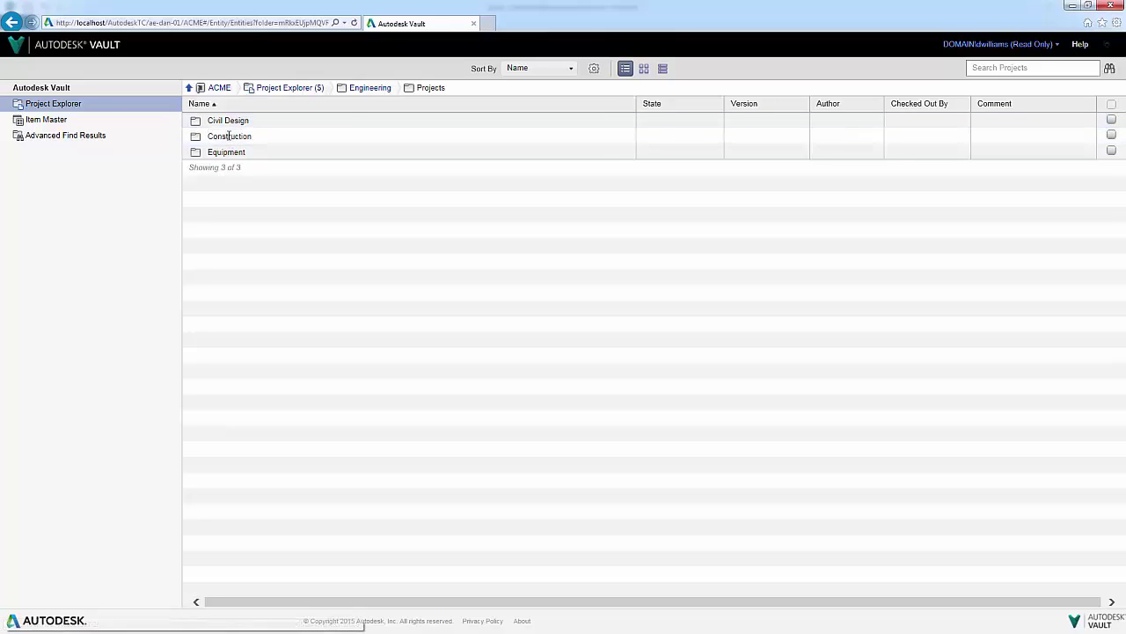
pyautogui.click(228, 135)
pyautogui.click(225, 120)
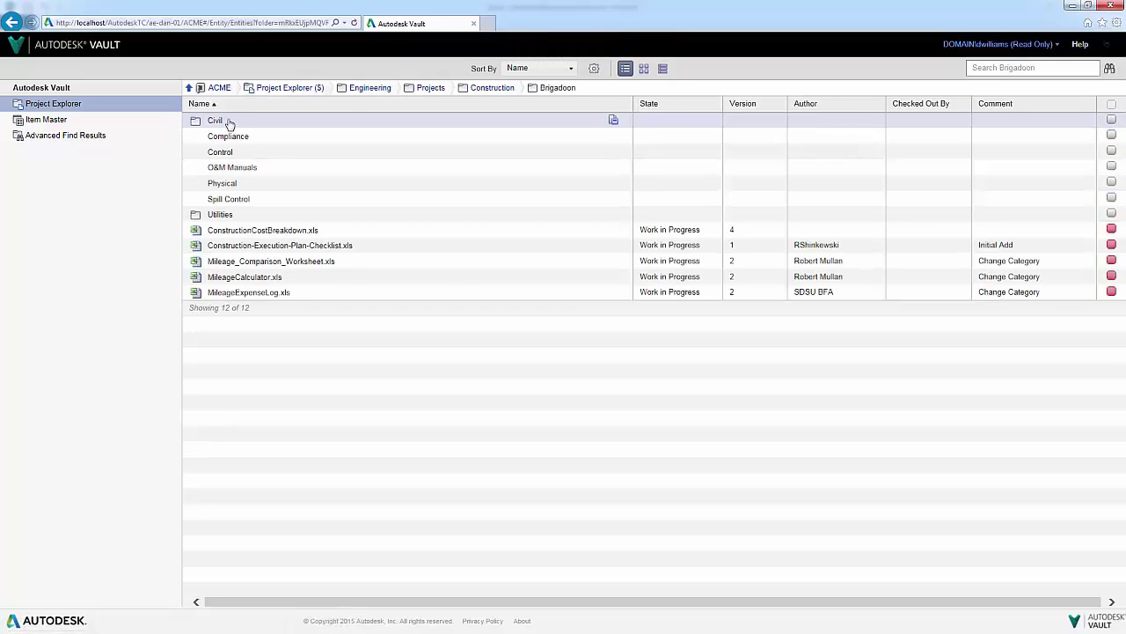
pyautogui.click(267, 89)
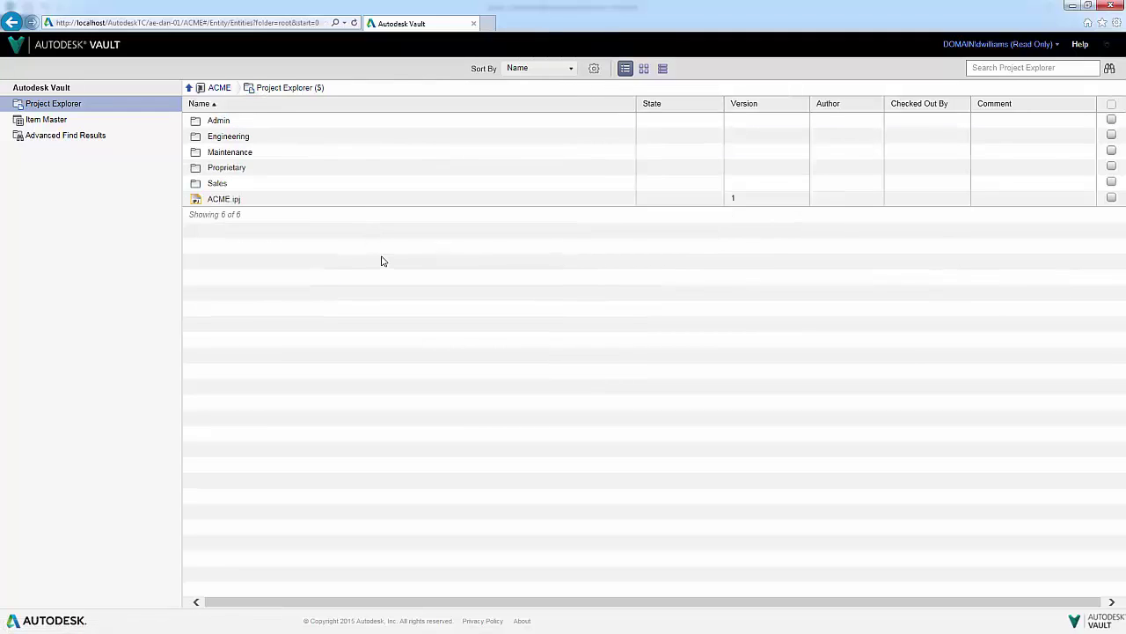
# Search the Project Explorer for 'levy AND grading' to list the ten matching documents
pyautogui.click(998, 69)
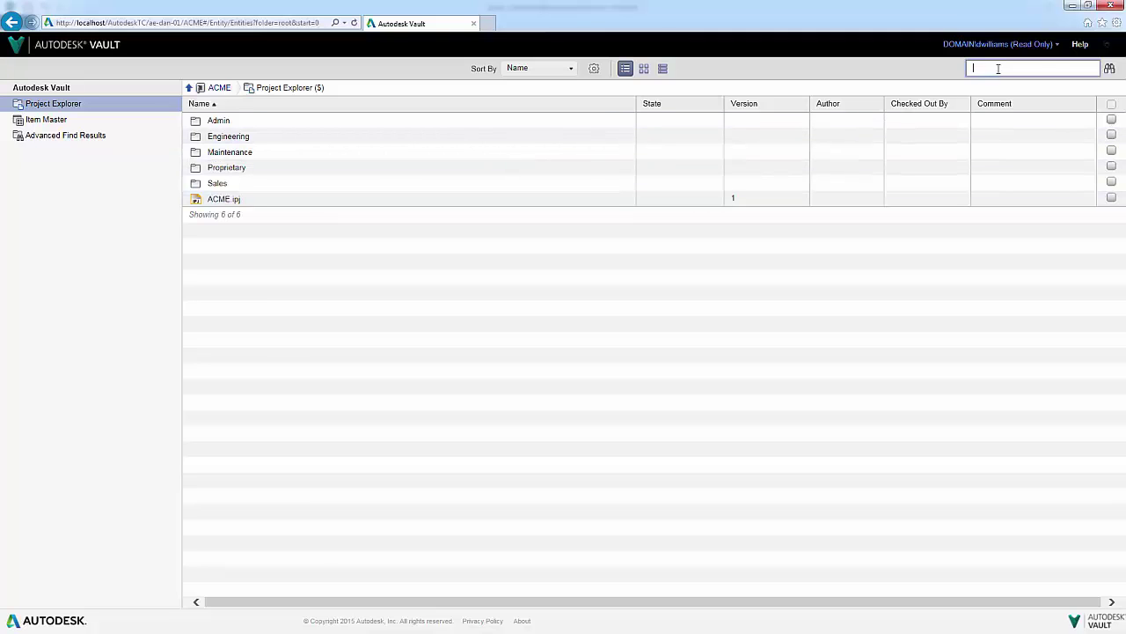
pyautogui.write('lev')
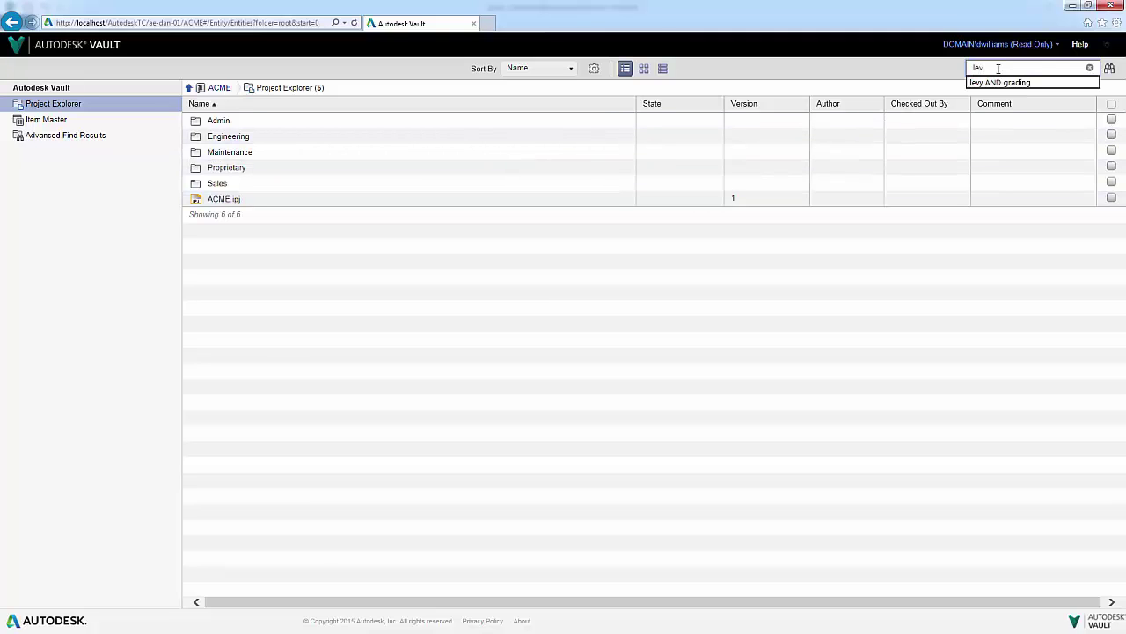
pyautogui.write('y')
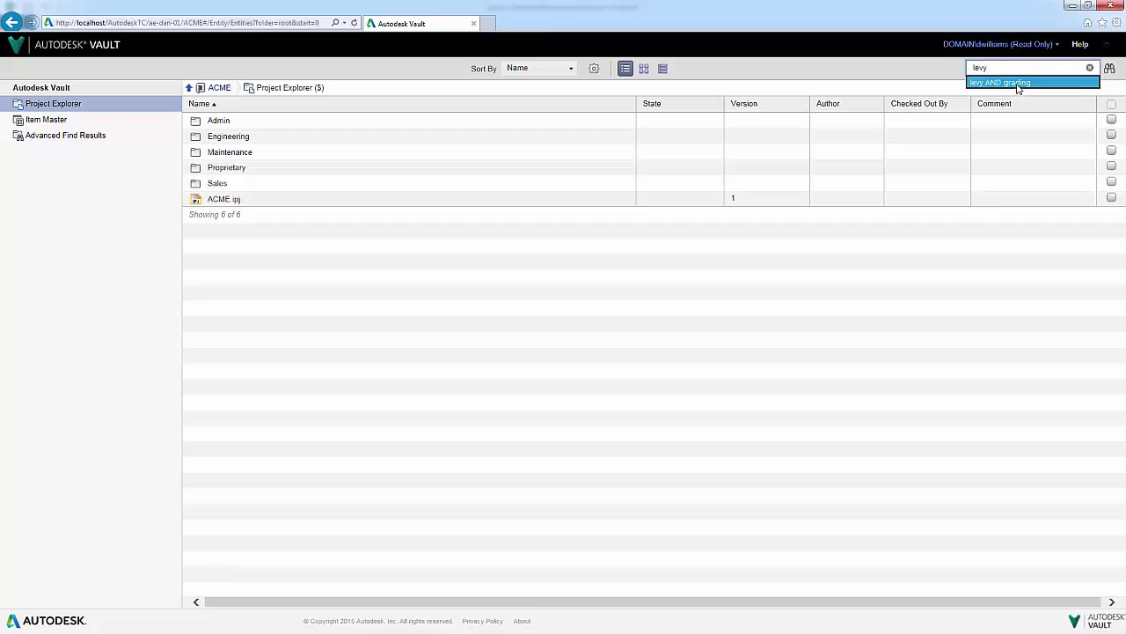
pyautogui.click(1016, 84)
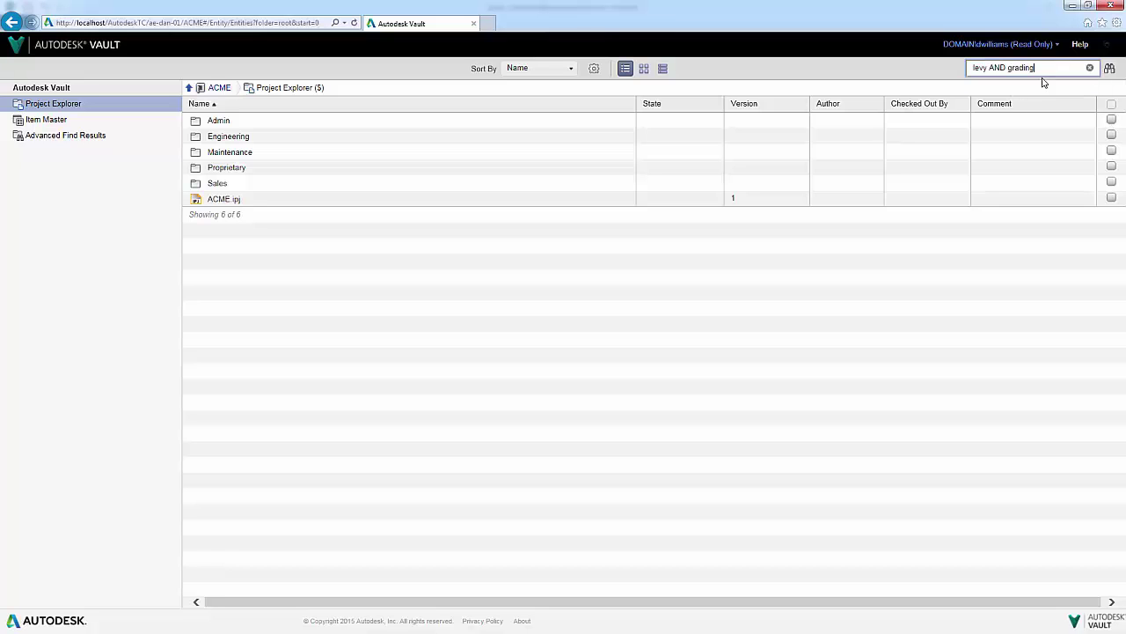
pyautogui.press('Return')
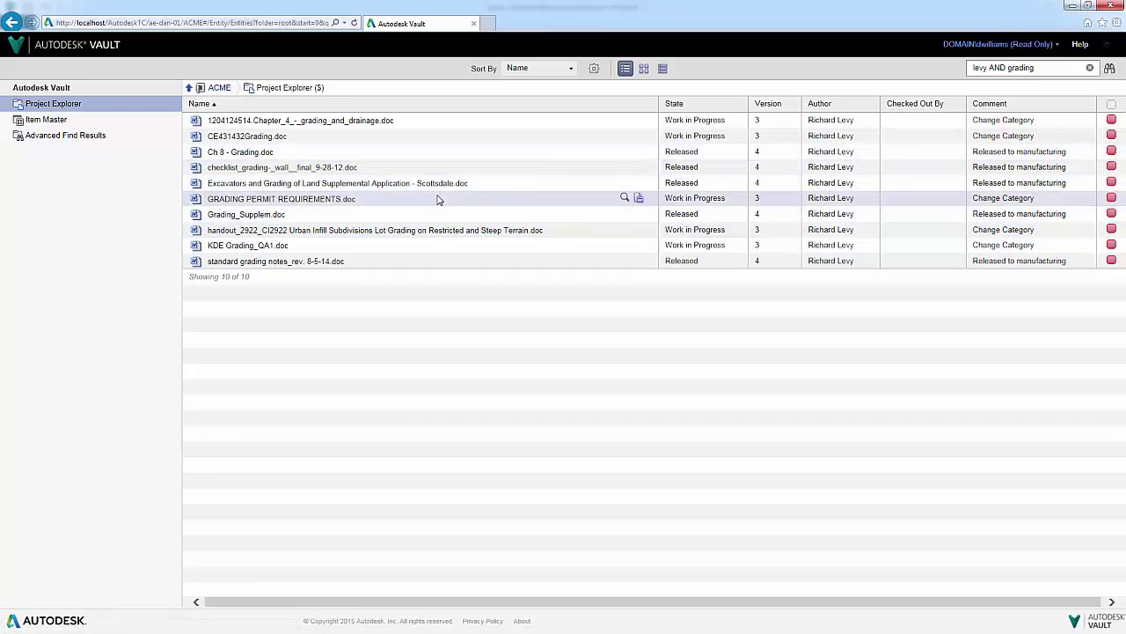
# Preview GRADING PERMIT REQUIREMENTS.doc, then start its download and cancel it
pyautogui.click(624, 199)
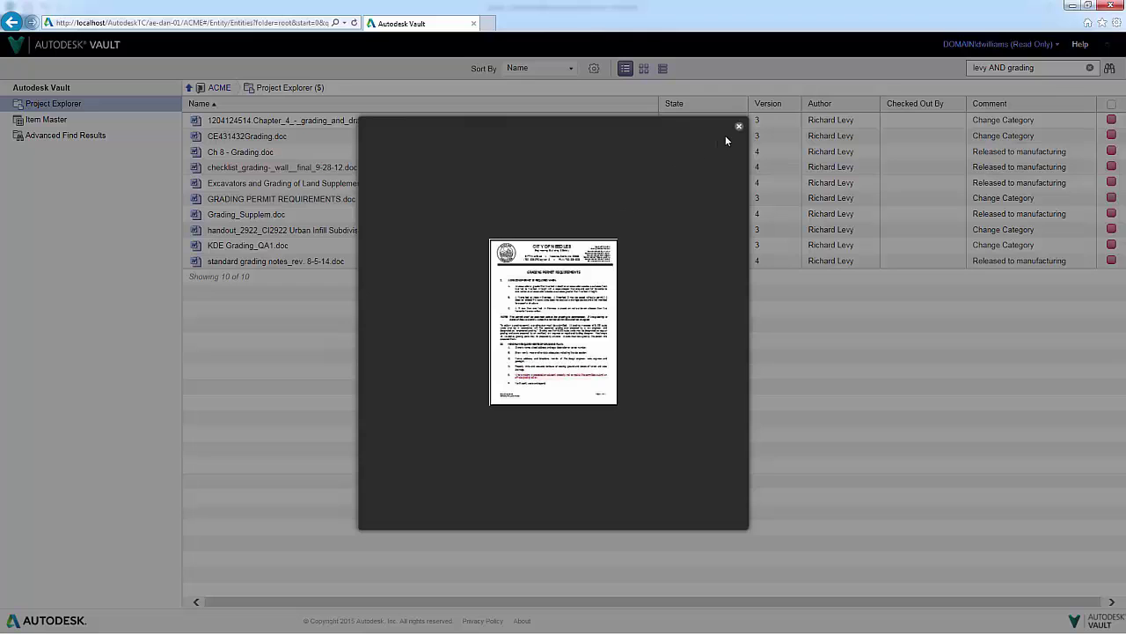
pyautogui.click(738, 126)
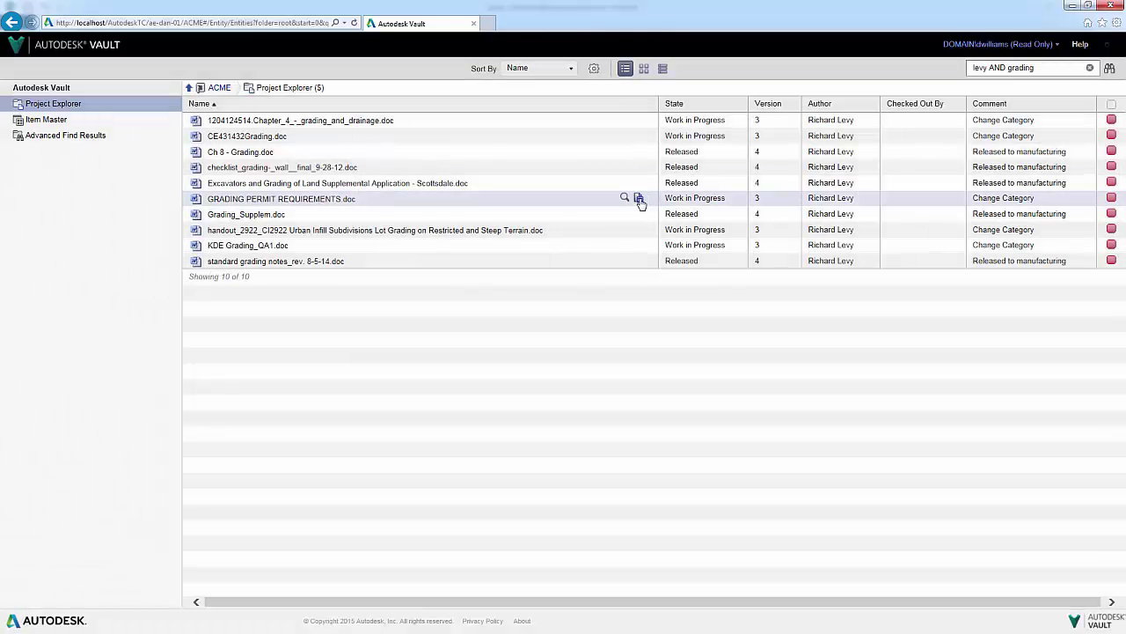
pyautogui.click(639, 201)
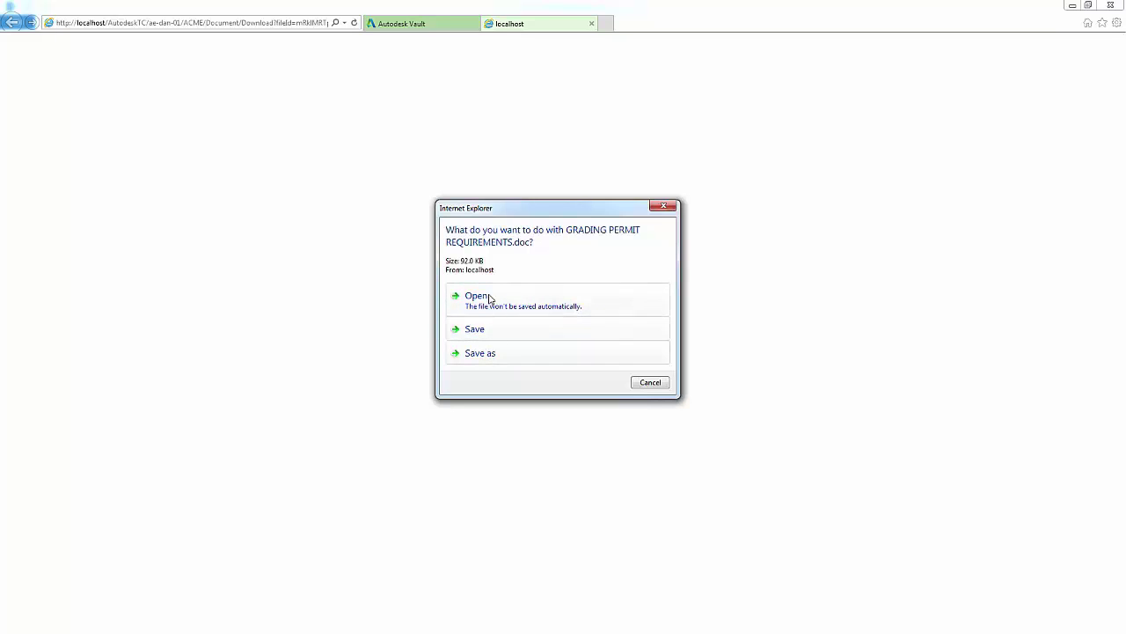
pyautogui.click(656, 385)
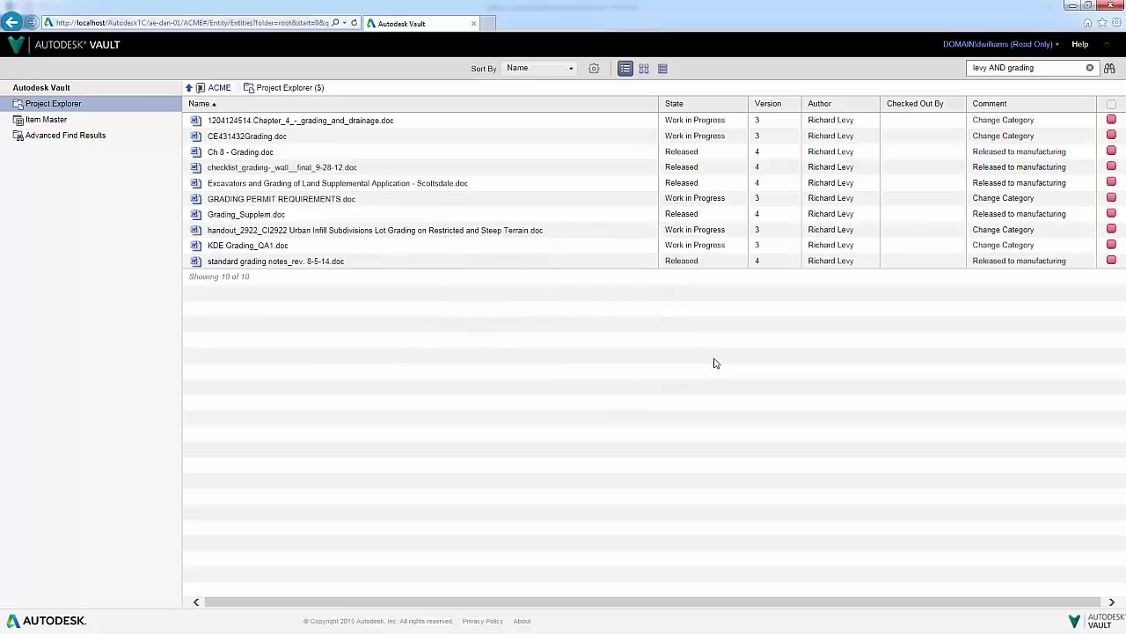
# Paste the search-results URL as a hyperlink into a new Outlook message and minimize it
pyautogui.click(252, 24)
pyautogui.rightClick(253, 24)
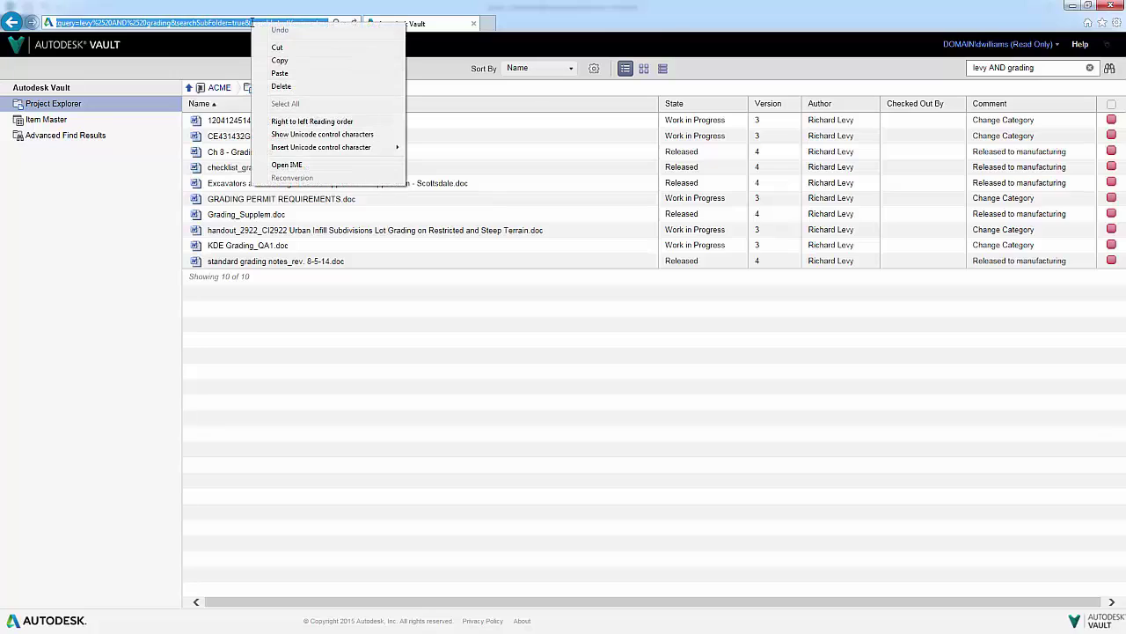
pyautogui.click(280, 60)
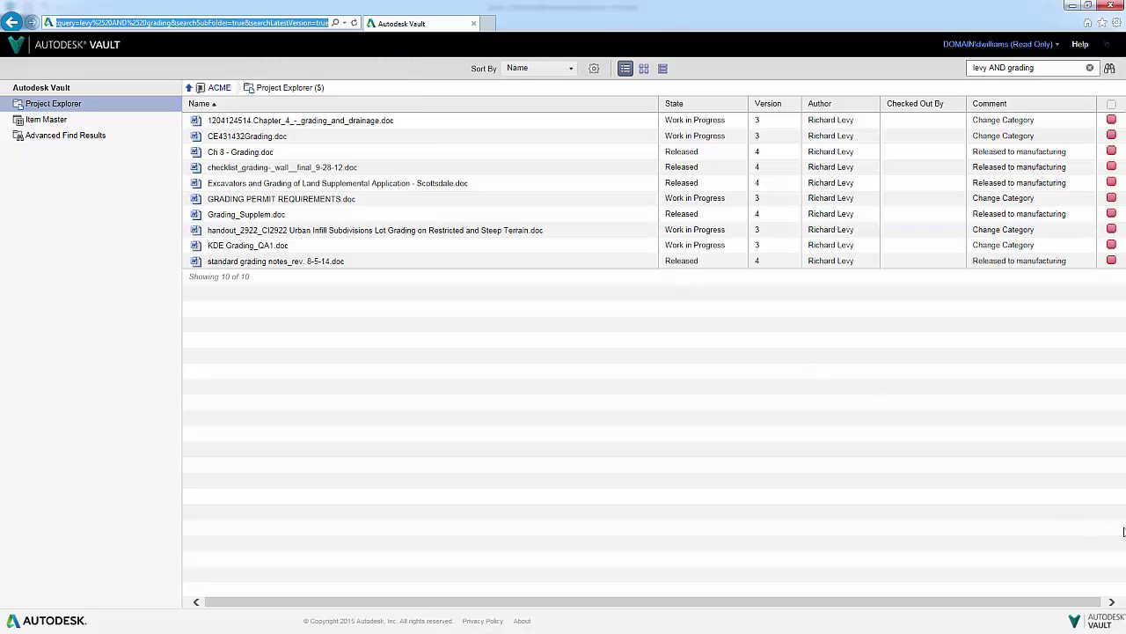
pyautogui.hotkey('alt', 'Tab')
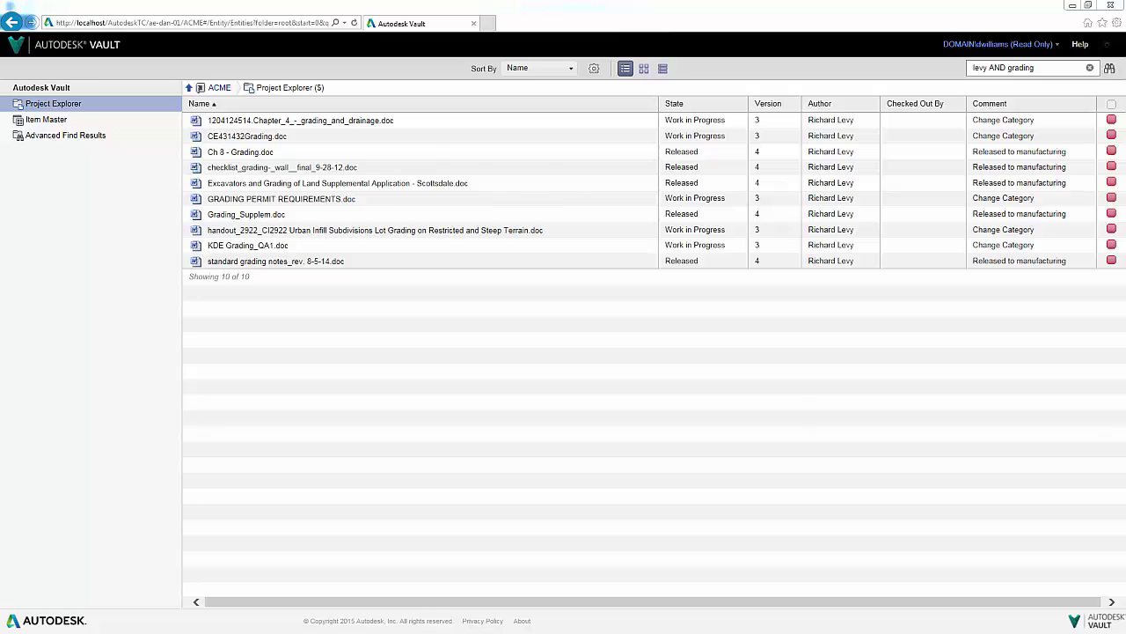
pyautogui.hotkey('ctrl', 'n')
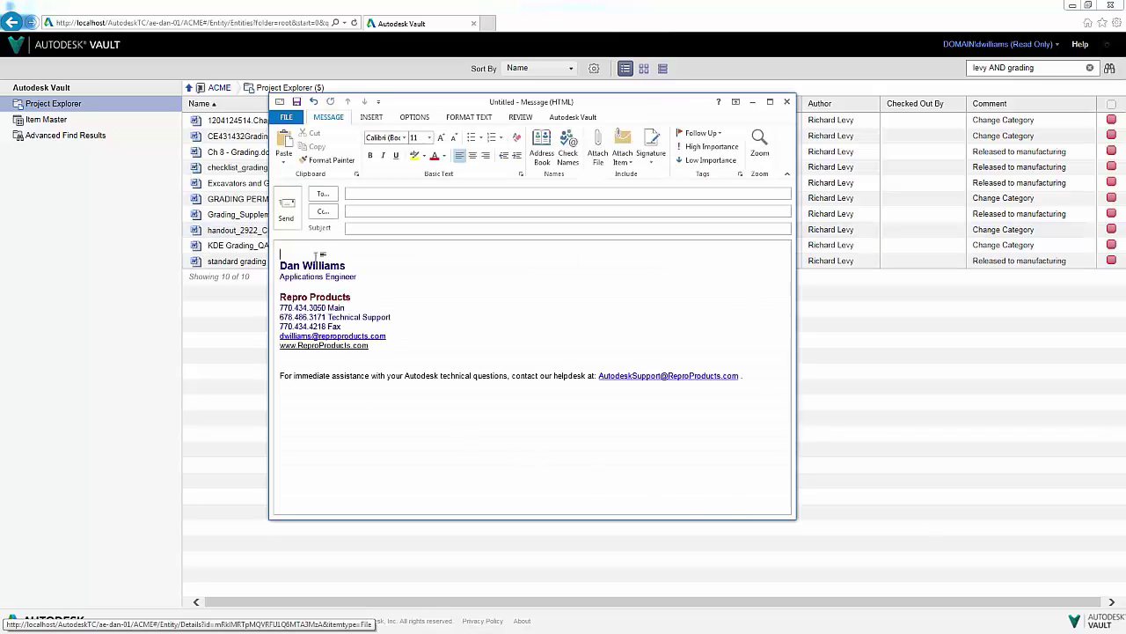
pyautogui.hotkey('ctrl', 'v')
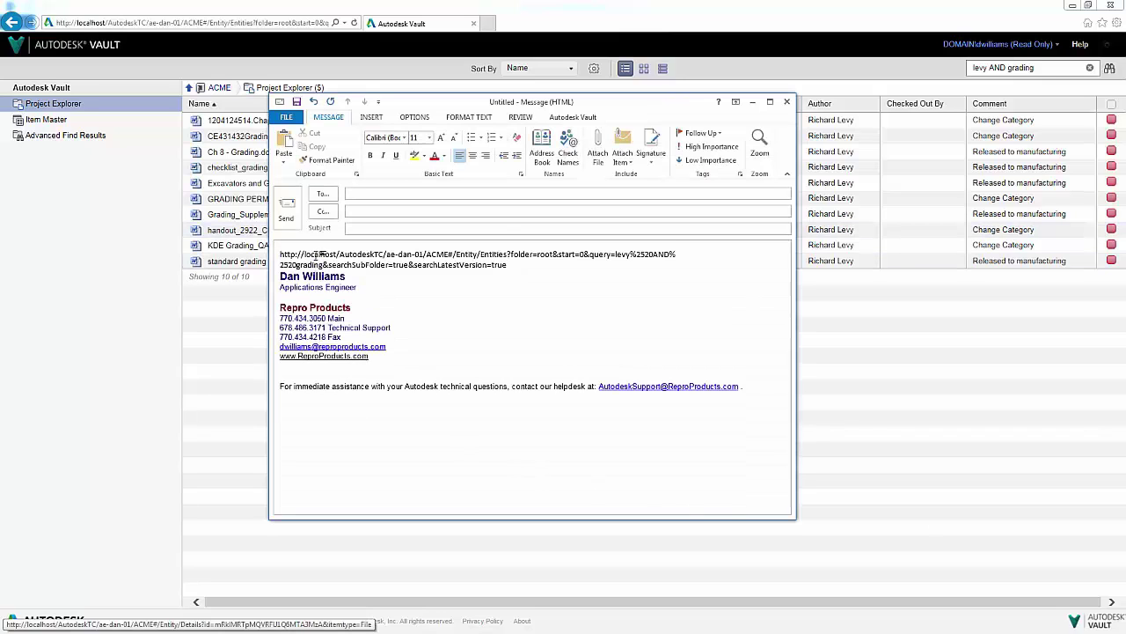
pyautogui.press('Return')
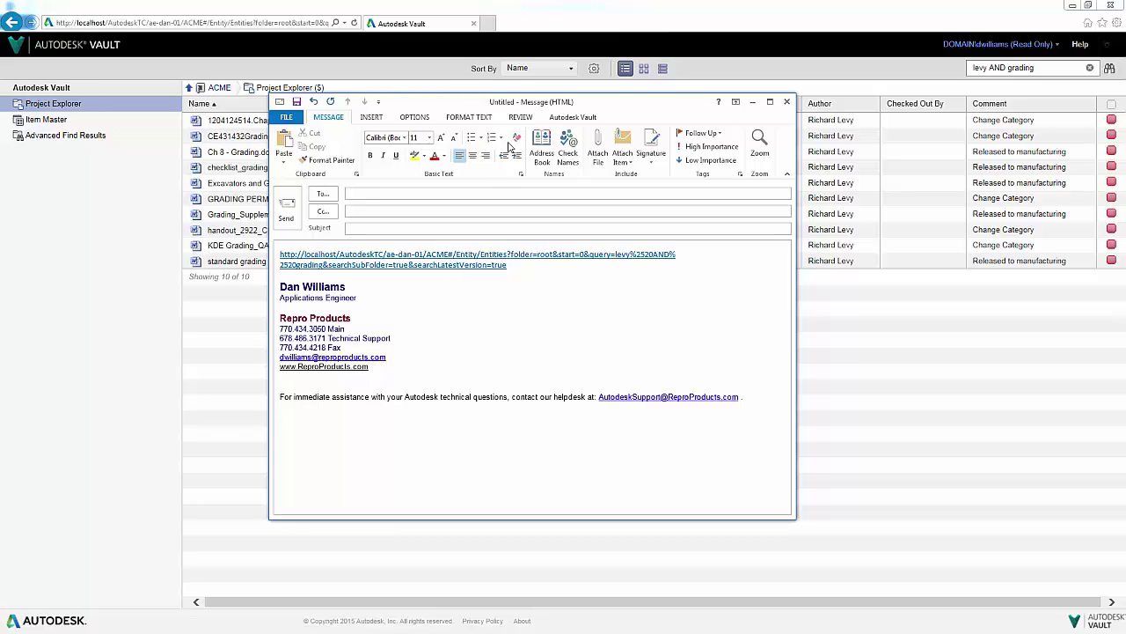
pyautogui.click(753, 102)
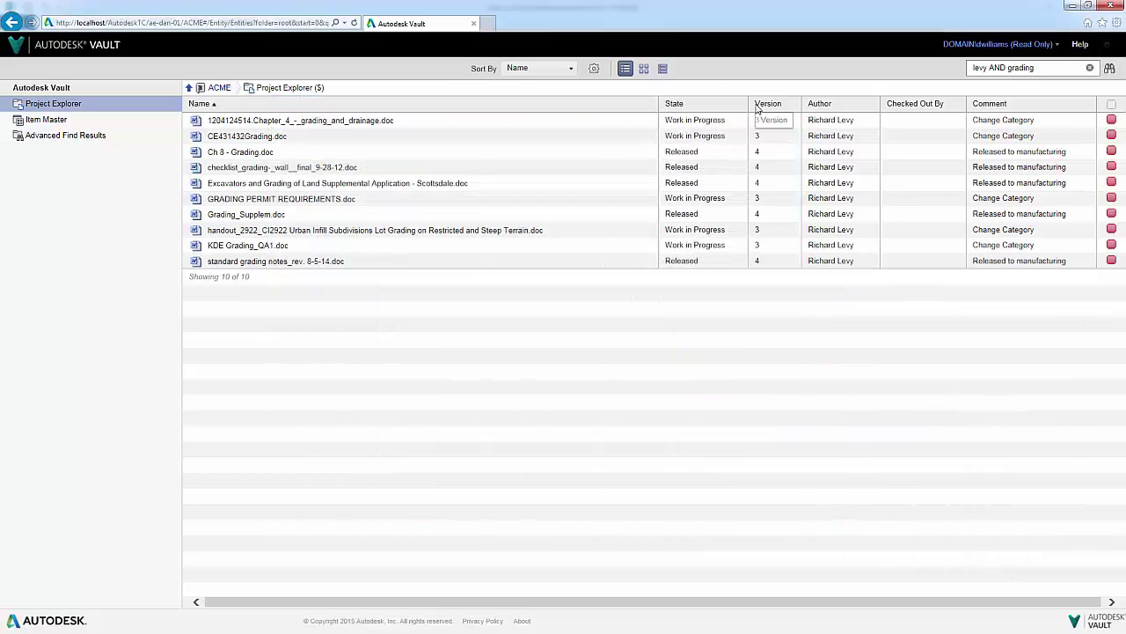
# Browse Engineering > Projects > Construction > Brigadoon > Physical and open A-01.dwg's details
pyautogui.click(236, 138)
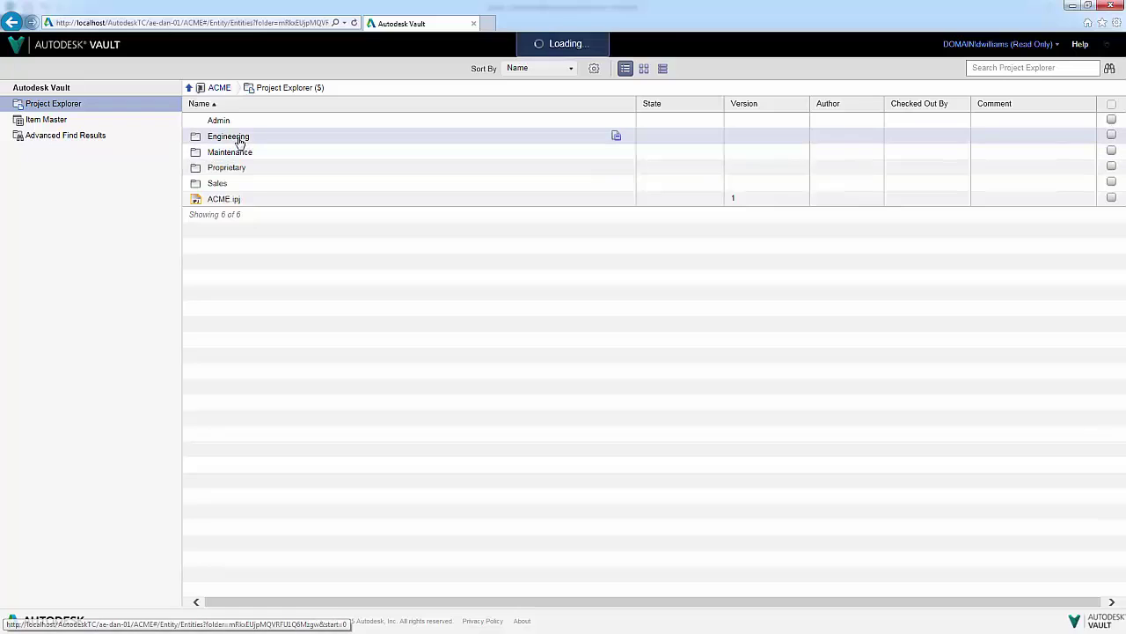
pyautogui.click(232, 121)
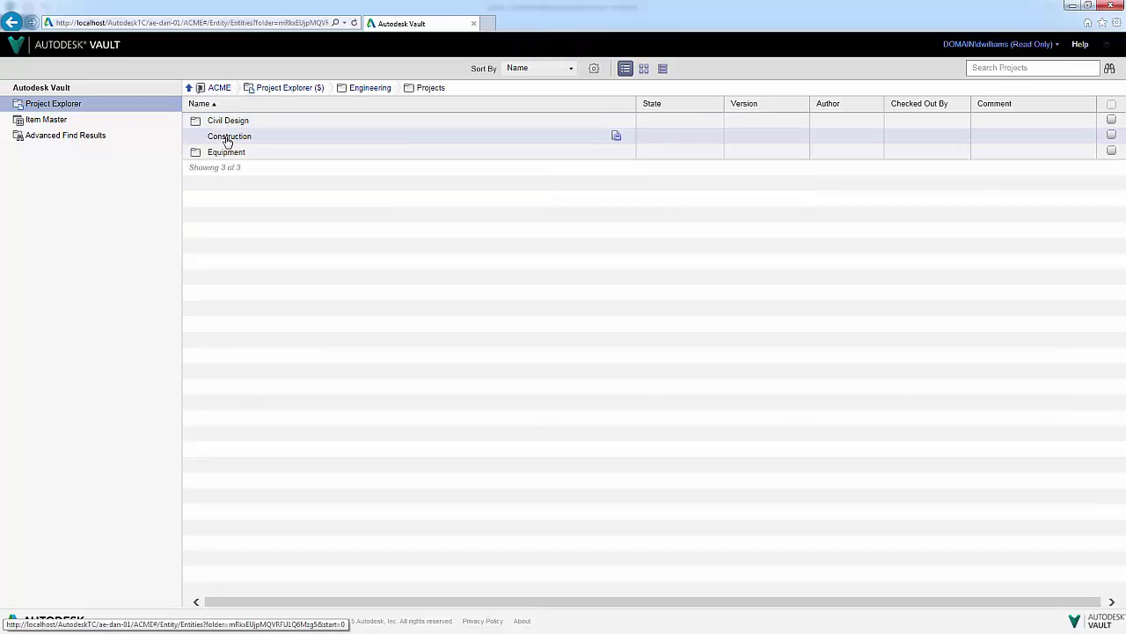
pyautogui.click(229, 137)
pyautogui.click(227, 122)
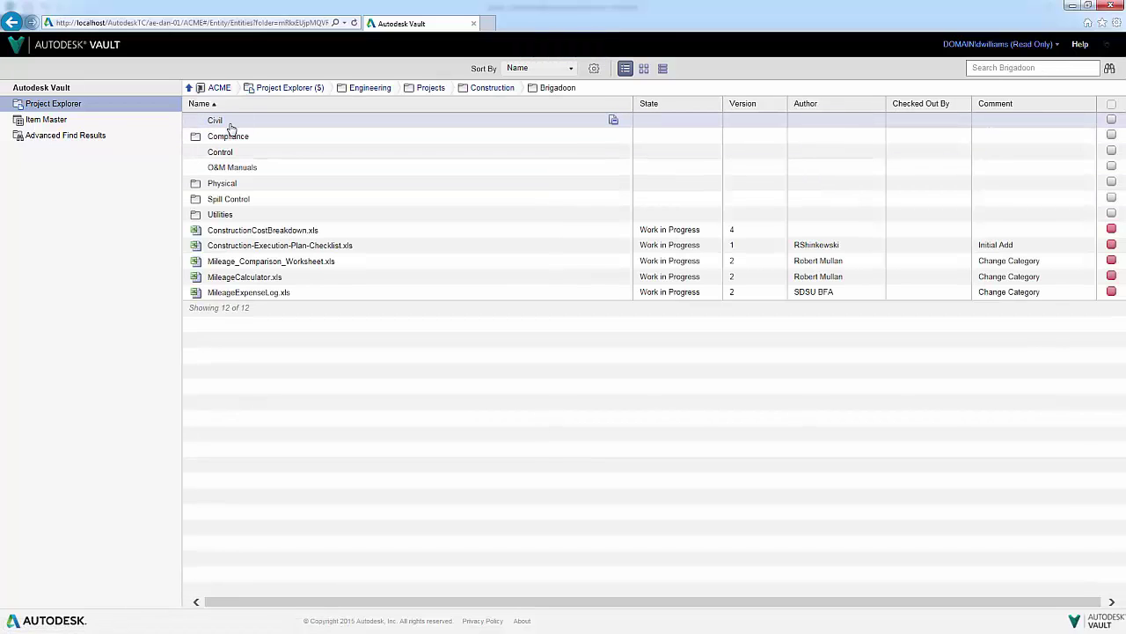
pyautogui.click(227, 183)
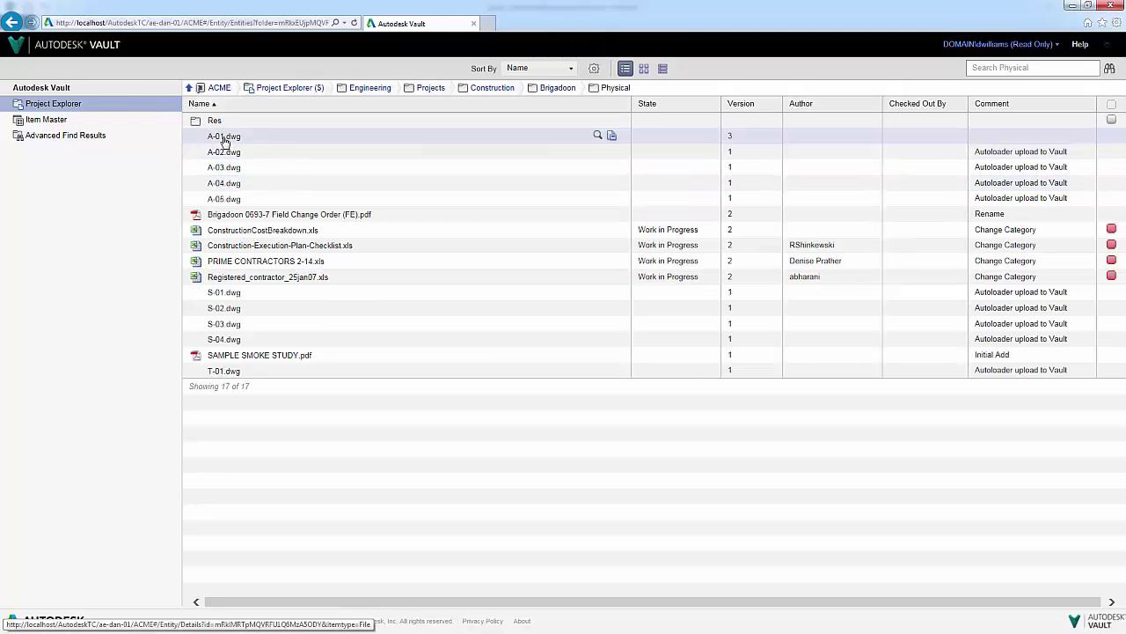
pyautogui.click(220, 136)
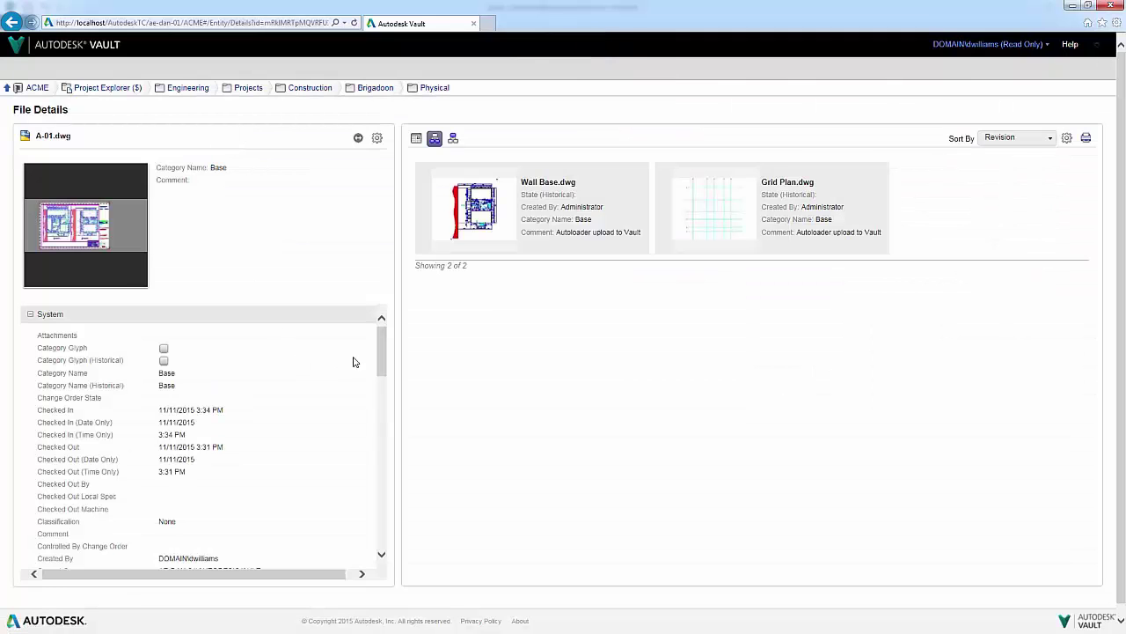
pyautogui.moveTo(382, 351)
pyautogui.mouseDown()
pyautogui.moveTo(374, 495)
pyautogui.moveTo(369, 347)
pyautogui.mouseUp()
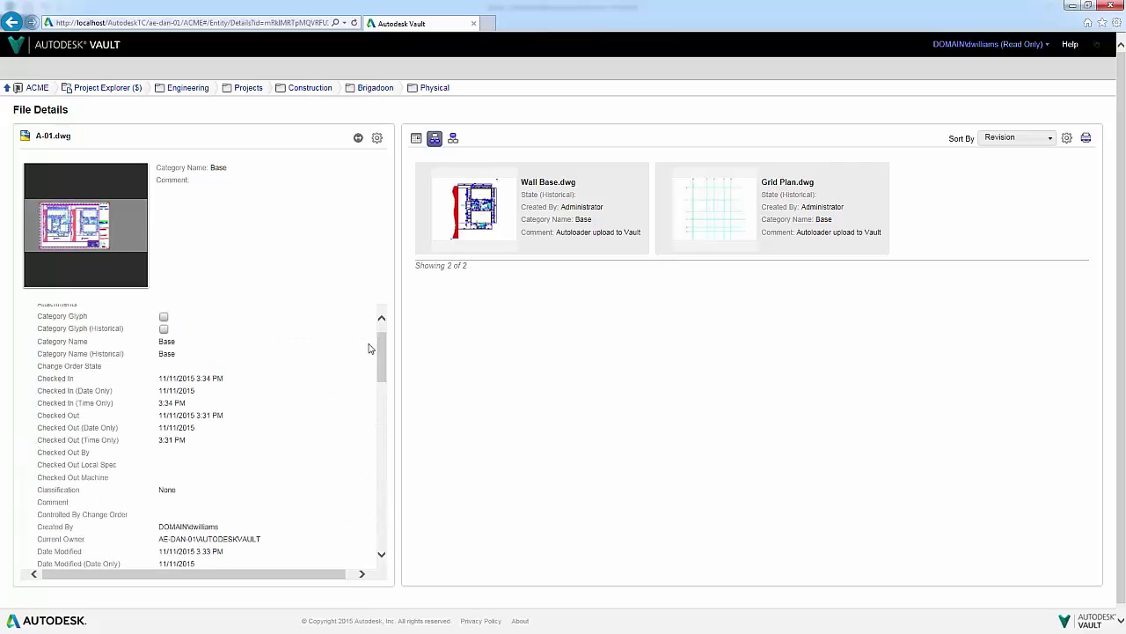
# Review A-01.dwg's history and references, check Wall Base.dwg's Where Used, then view A-01
pyautogui.click(417, 139)
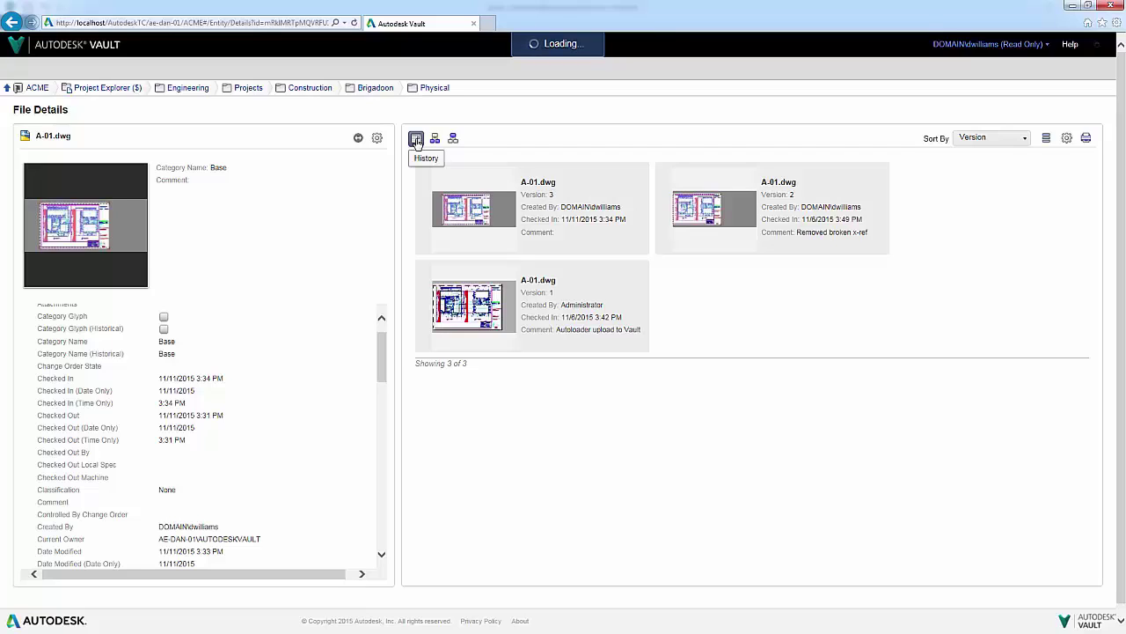
pyautogui.click(434, 140)
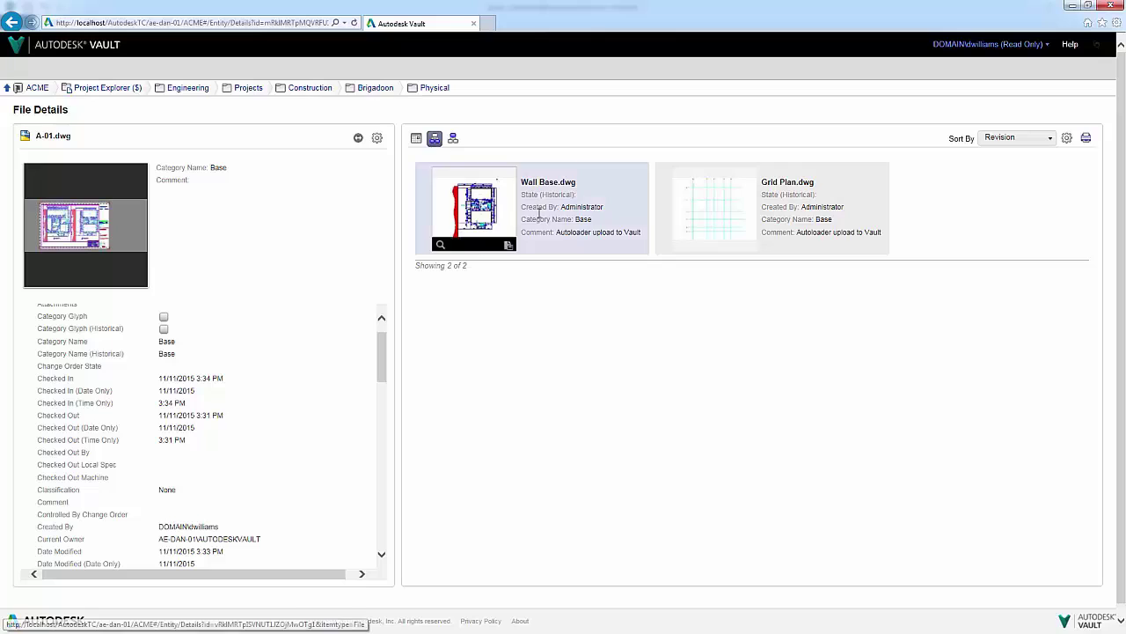
pyautogui.click(480, 211)
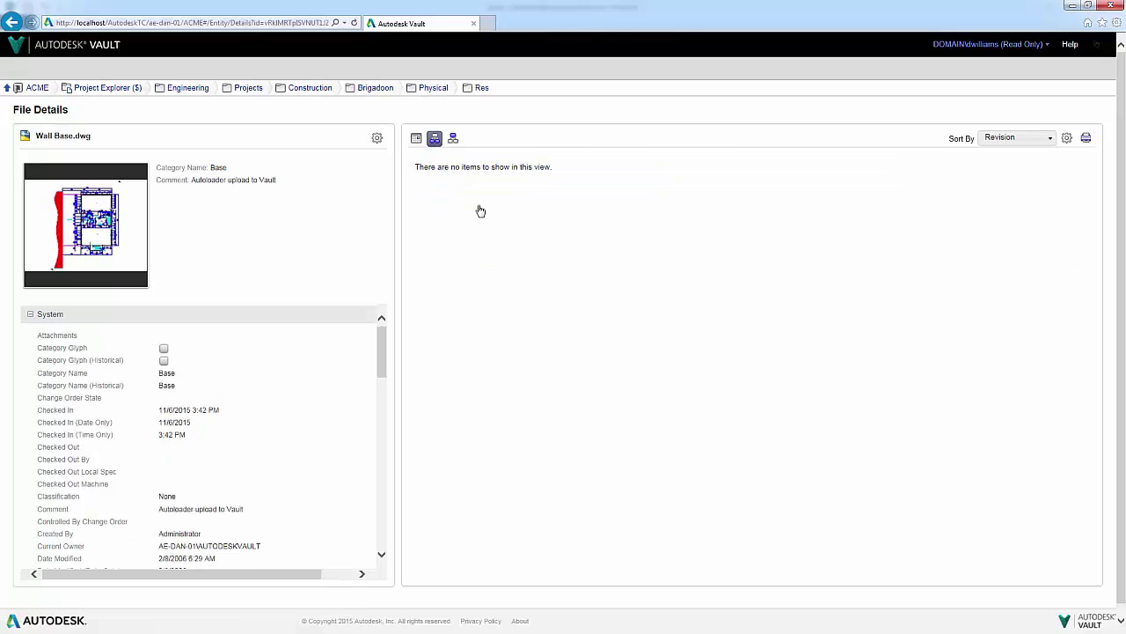
pyautogui.click(453, 139)
pyautogui.moveTo(474, 220)
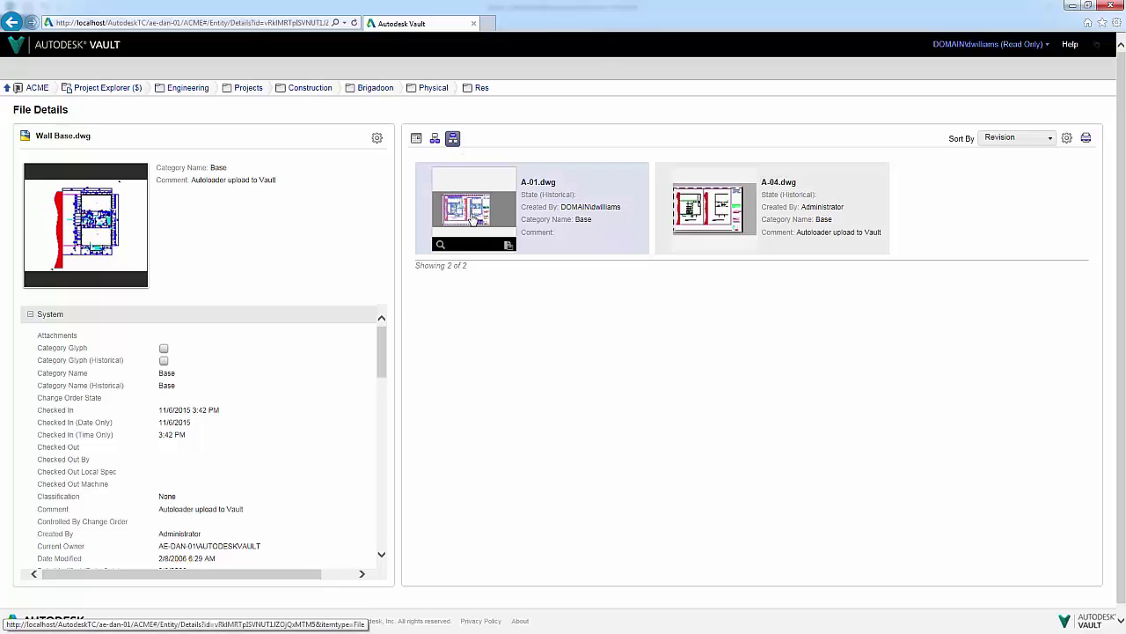
pyautogui.click(473, 220)
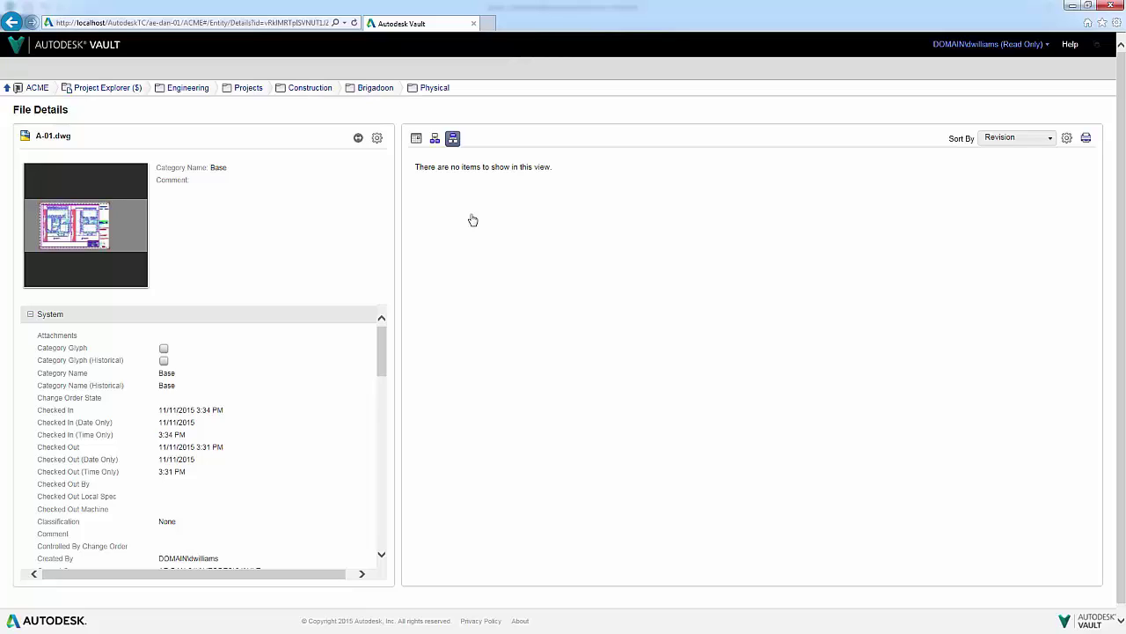
pyautogui.moveTo(83, 261)
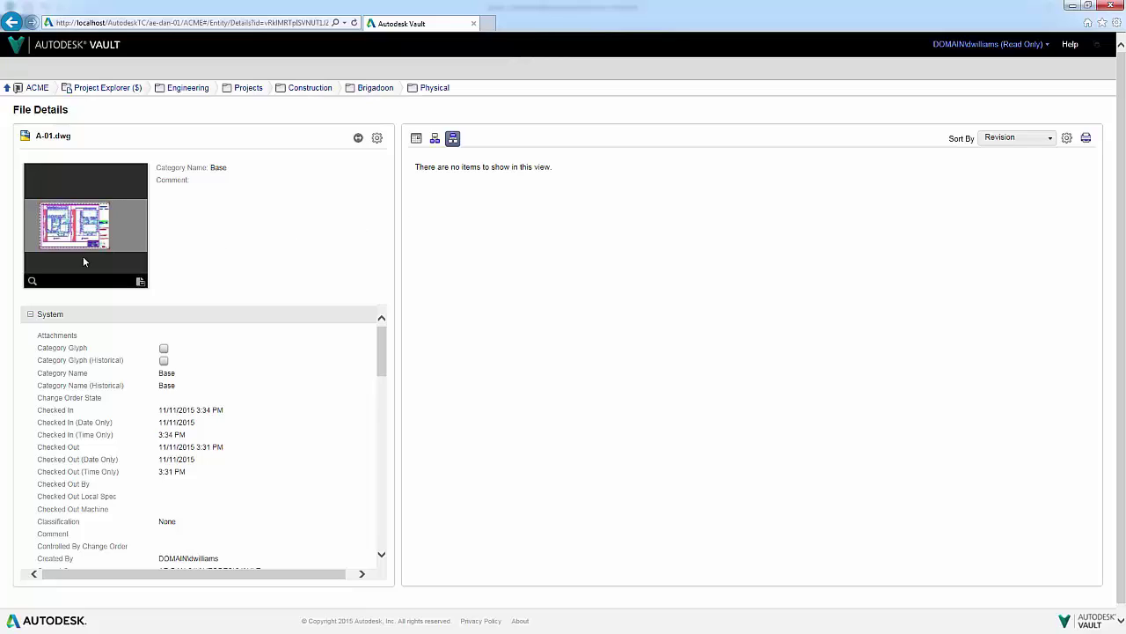
pyautogui.click(33, 282)
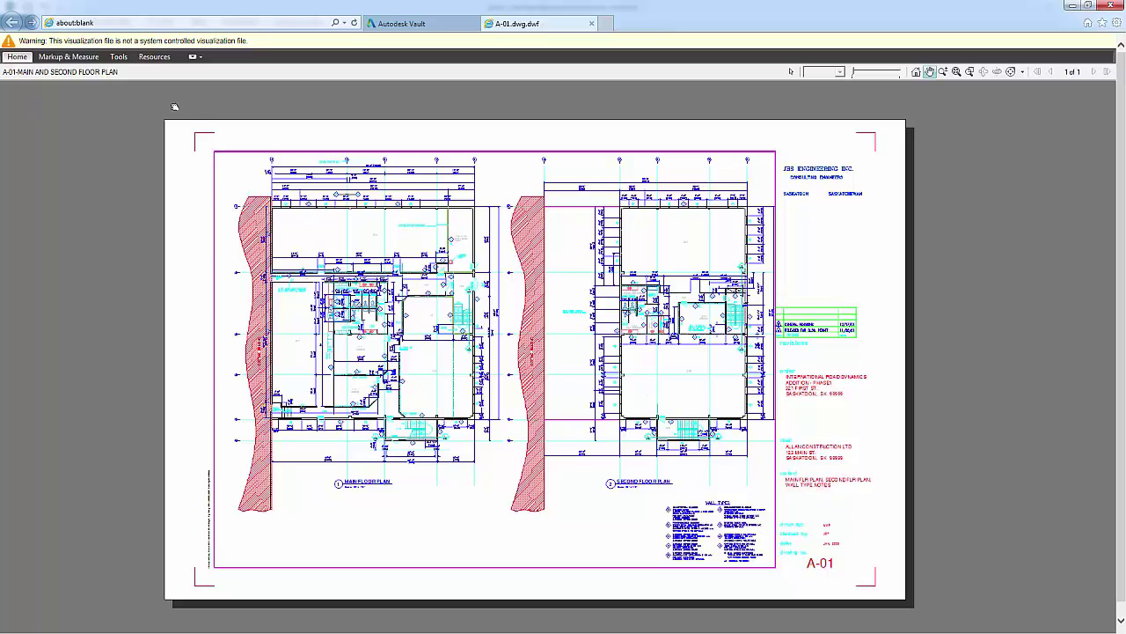
# Add a callout from the gap between the floor plans reading 'Needs to be re-evaluated'
pyautogui.click(85, 57)
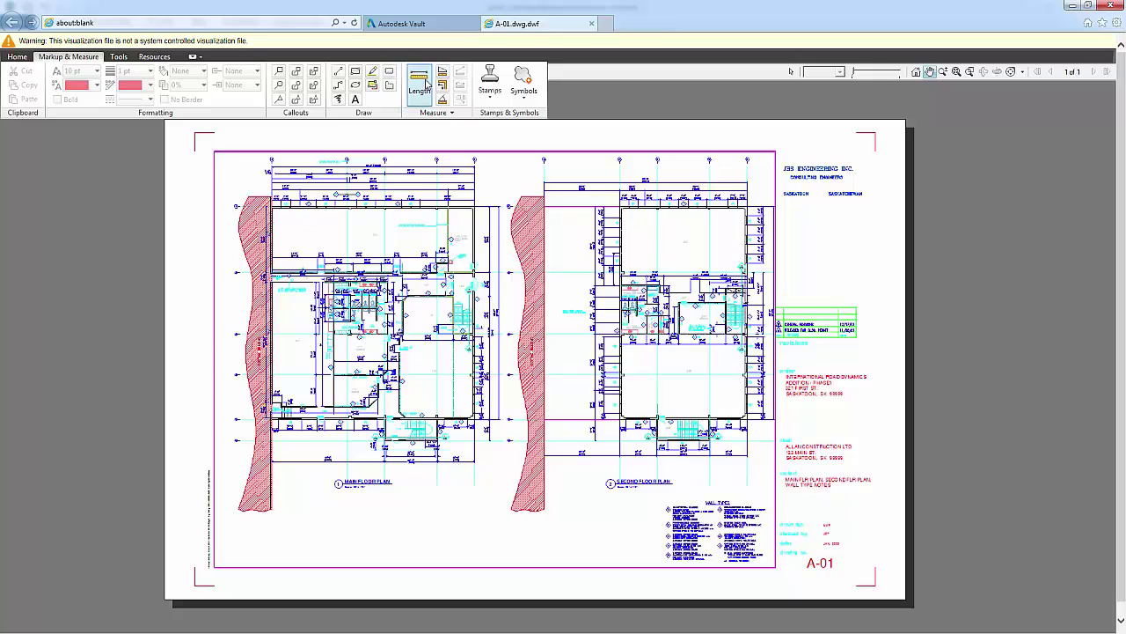
pyautogui.click(952, 101)
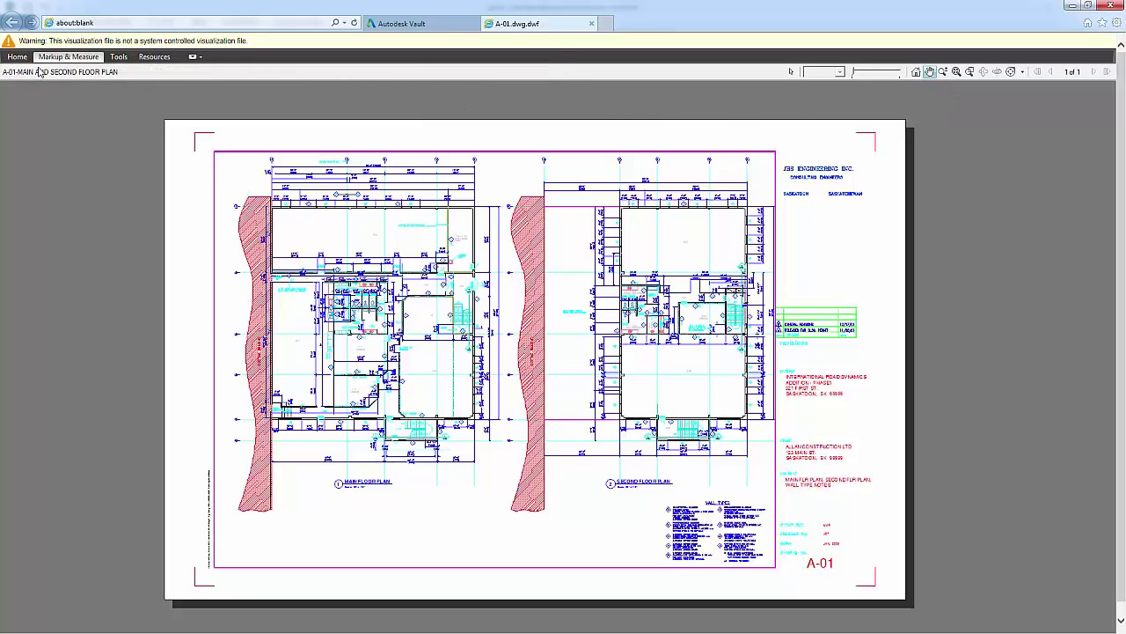
pyautogui.click(17, 57)
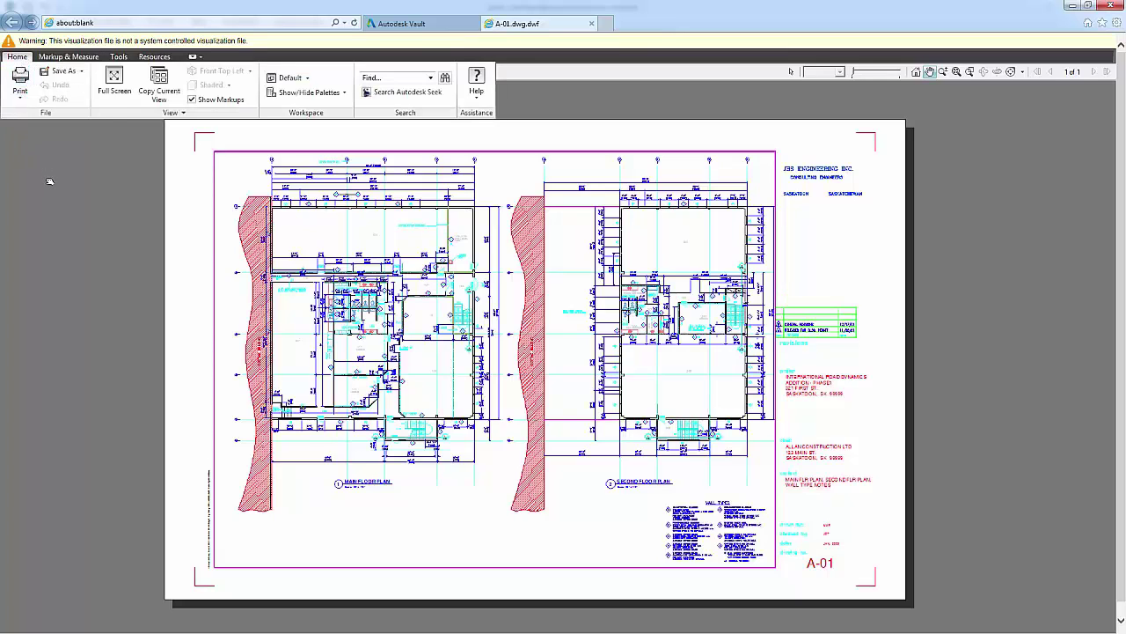
pyautogui.click(78, 133)
pyautogui.click(69, 56)
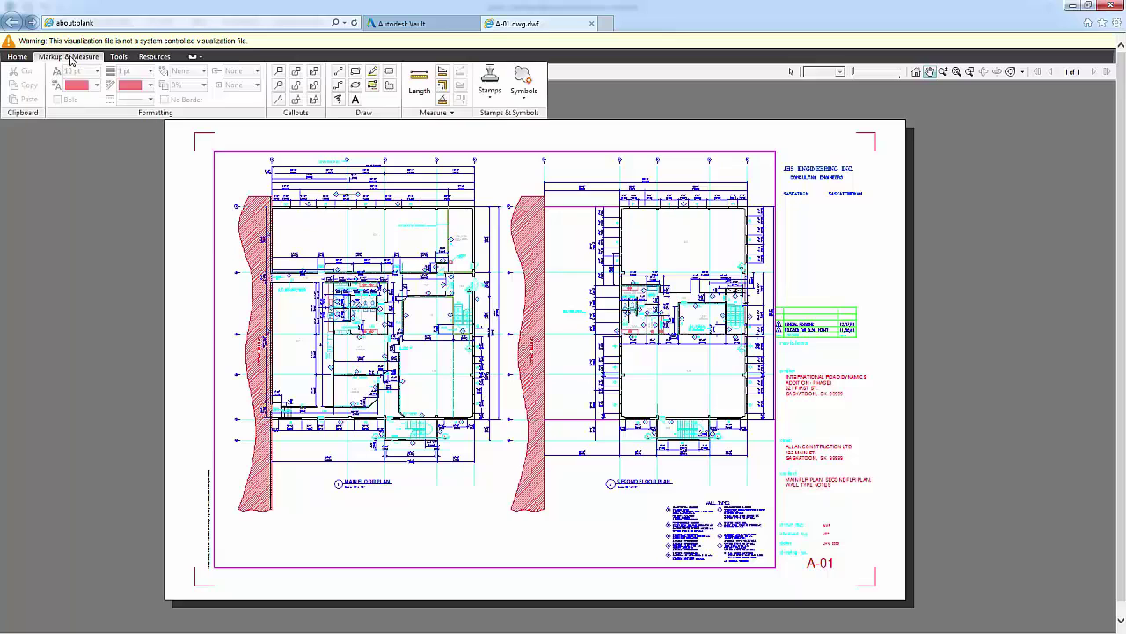
pyautogui.click(278, 71)
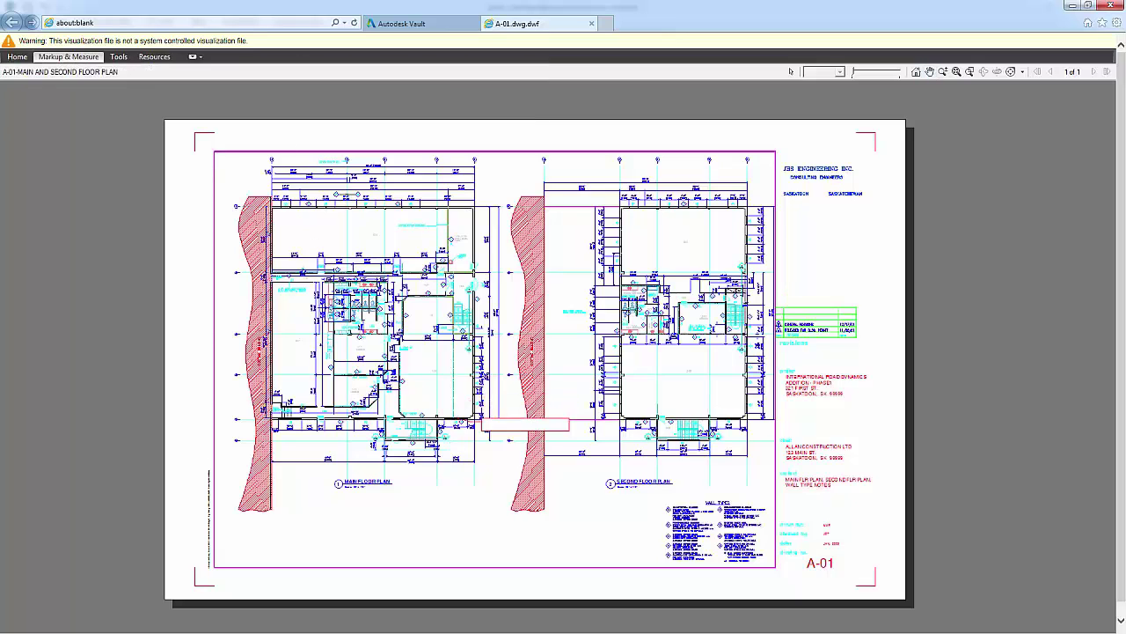
pyautogui.moveTo(456, 415); pyautogui.dragTo(565, 521)
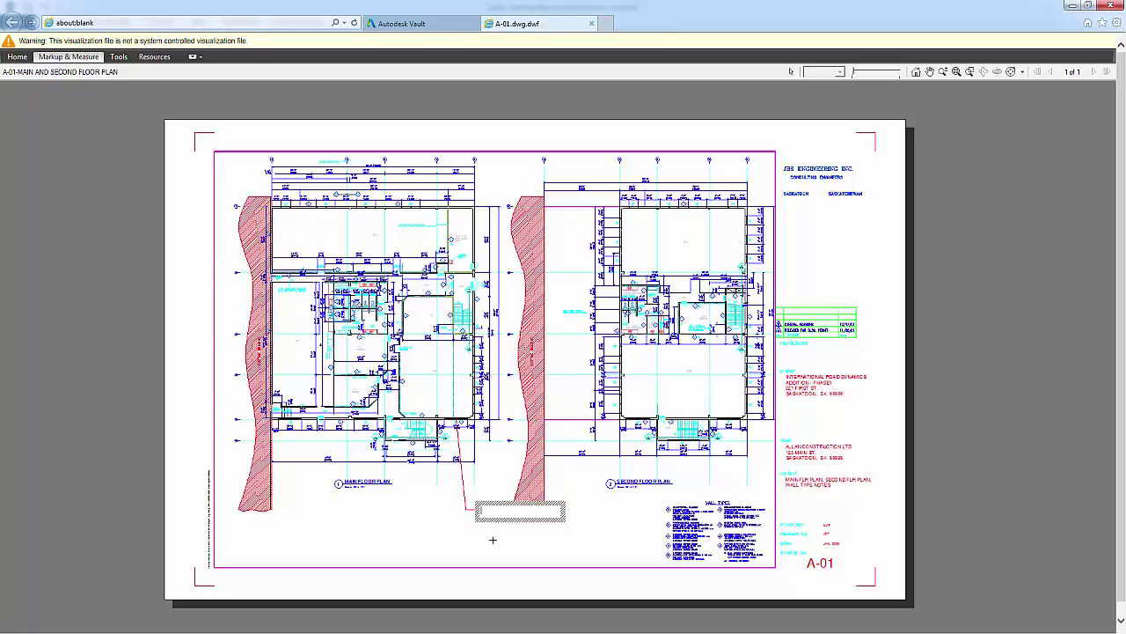
pyautogui.write('Needs to be re-evaluated')
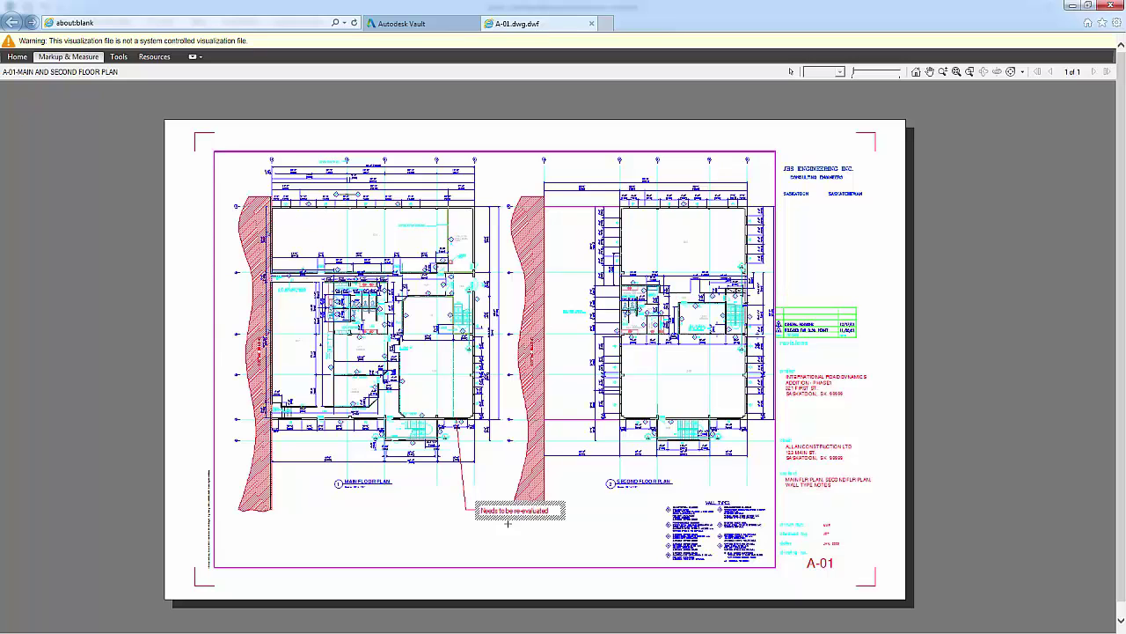
pyautogui.click(507, 524)
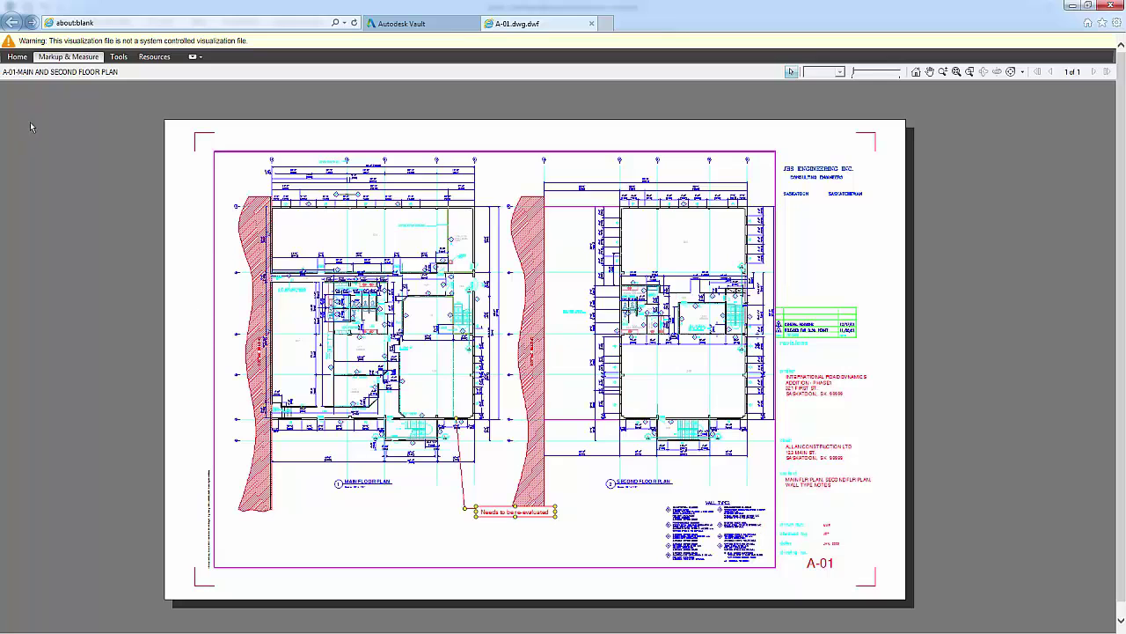
pyautogui.click(15, 58)
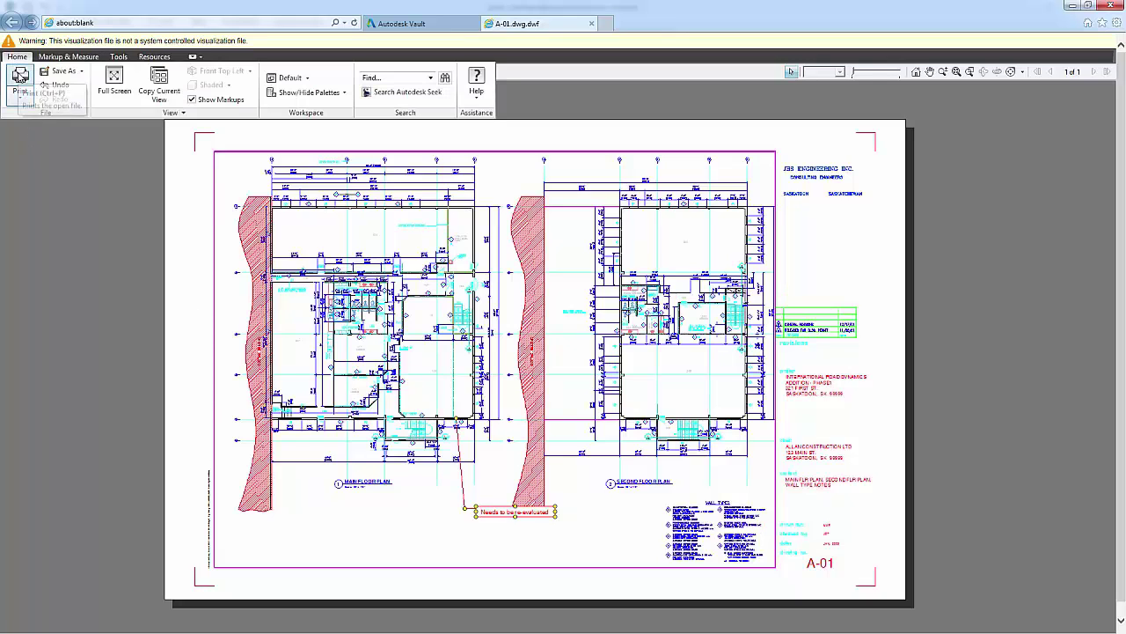
# Save the marked-up sheet as A-01.dwg[1].dwf in the C:\Mail folder
pyautogui.click(54, 74)
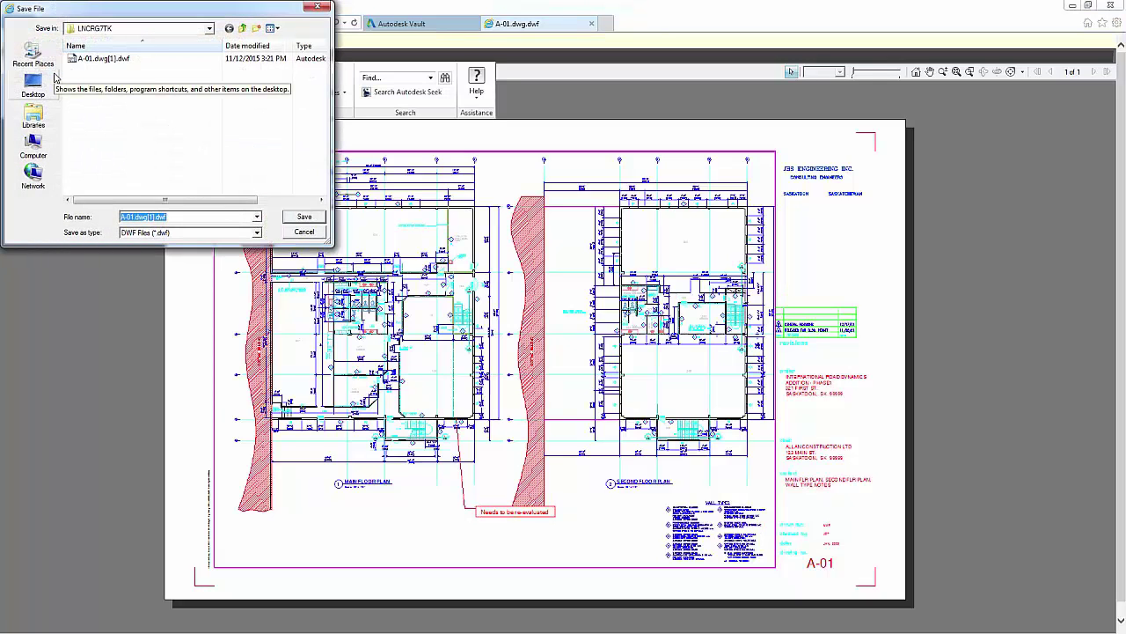
pyautogui.click(210, 28)
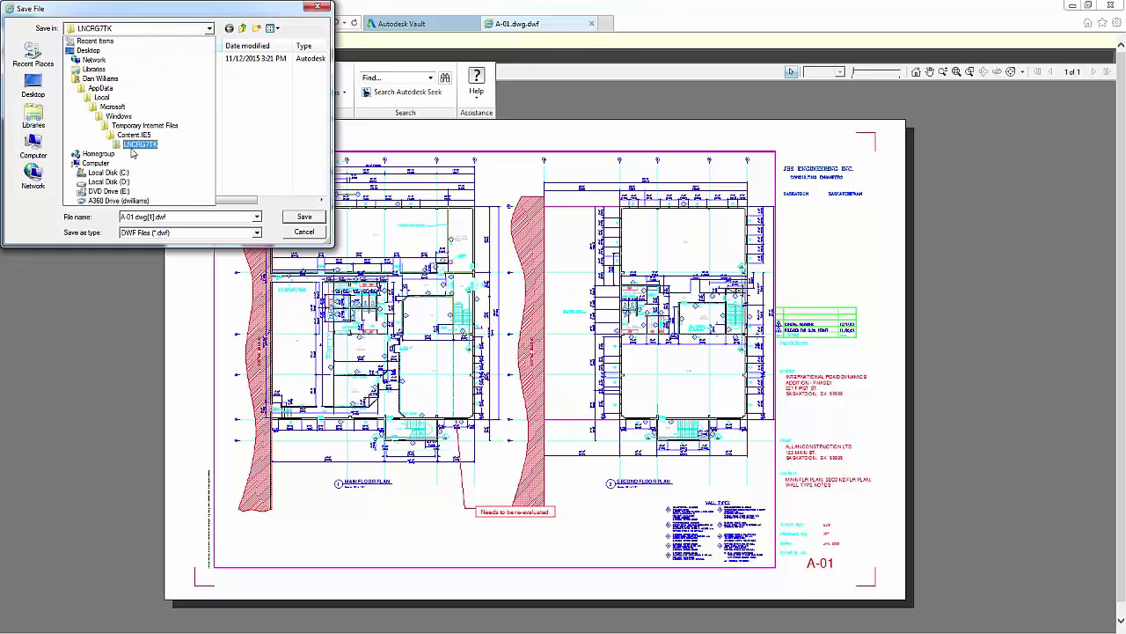
pyautogui.click(123, 172)
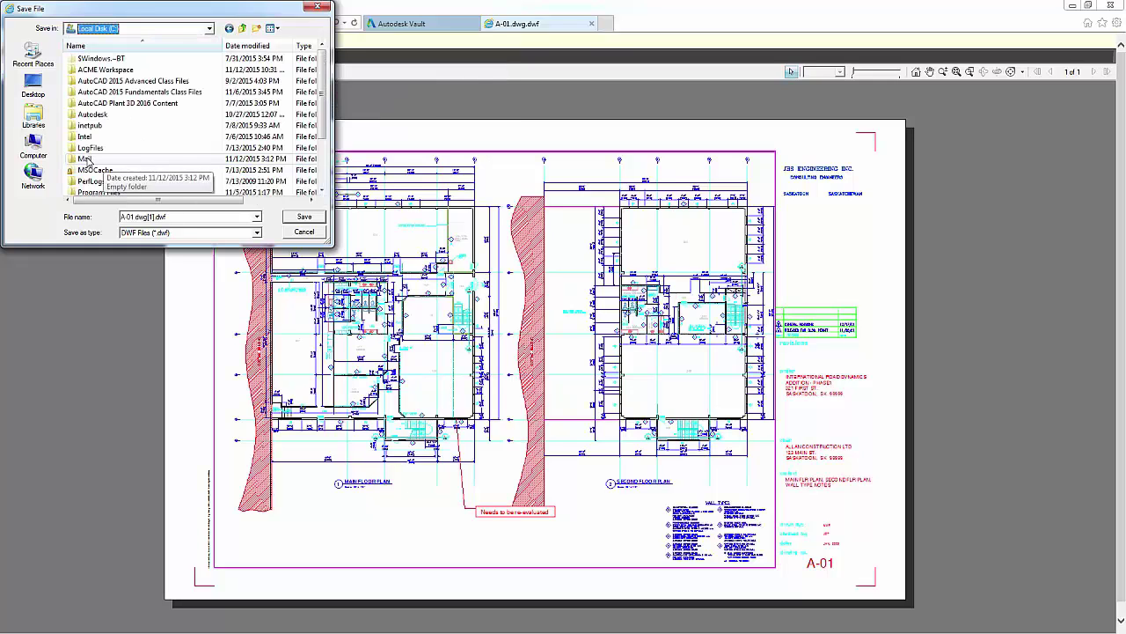
pyautogui.doubleClick(88, 162)
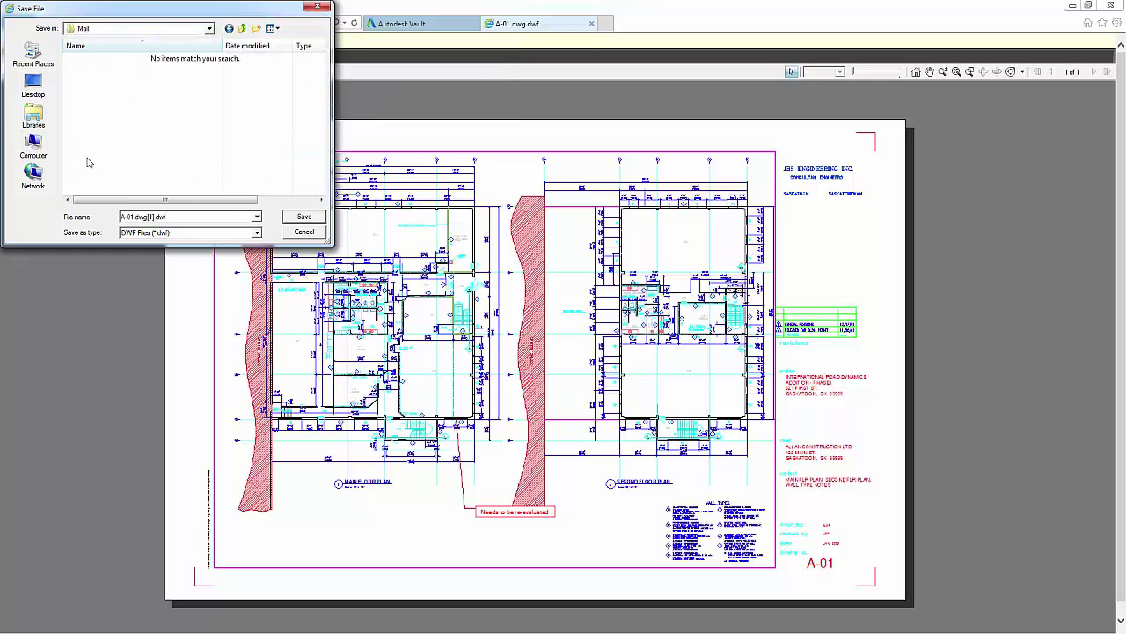
pyautogui.click(297, 220)
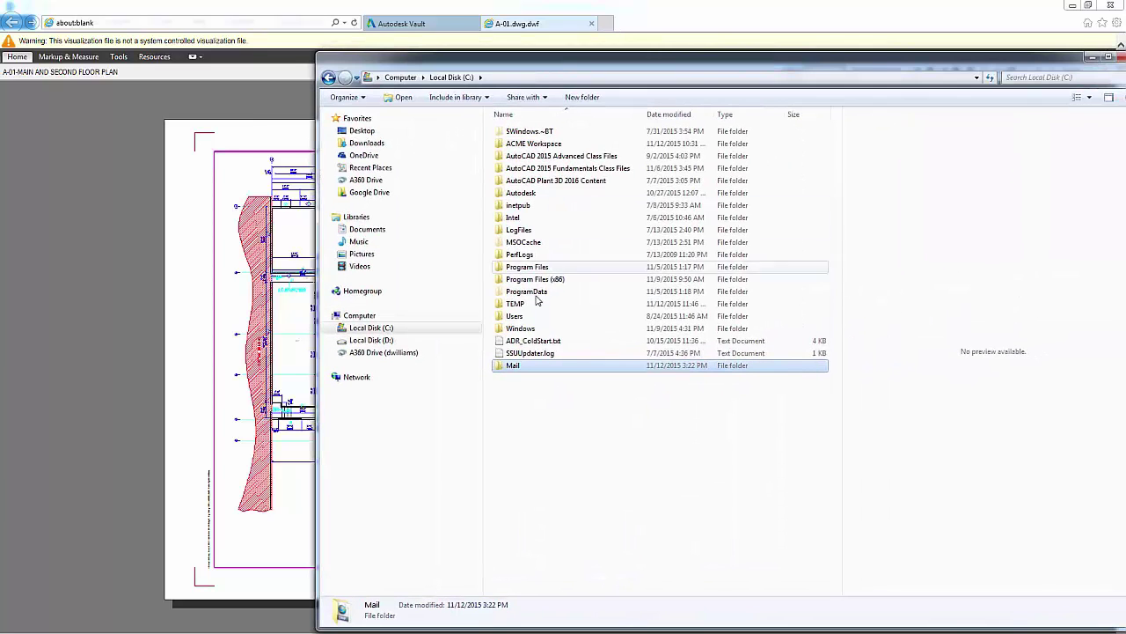
# Send A-01.dwg[1].dwf from the Mail folder to a mail recipient via Send to
pyautogui.doubleClick(510, 366)
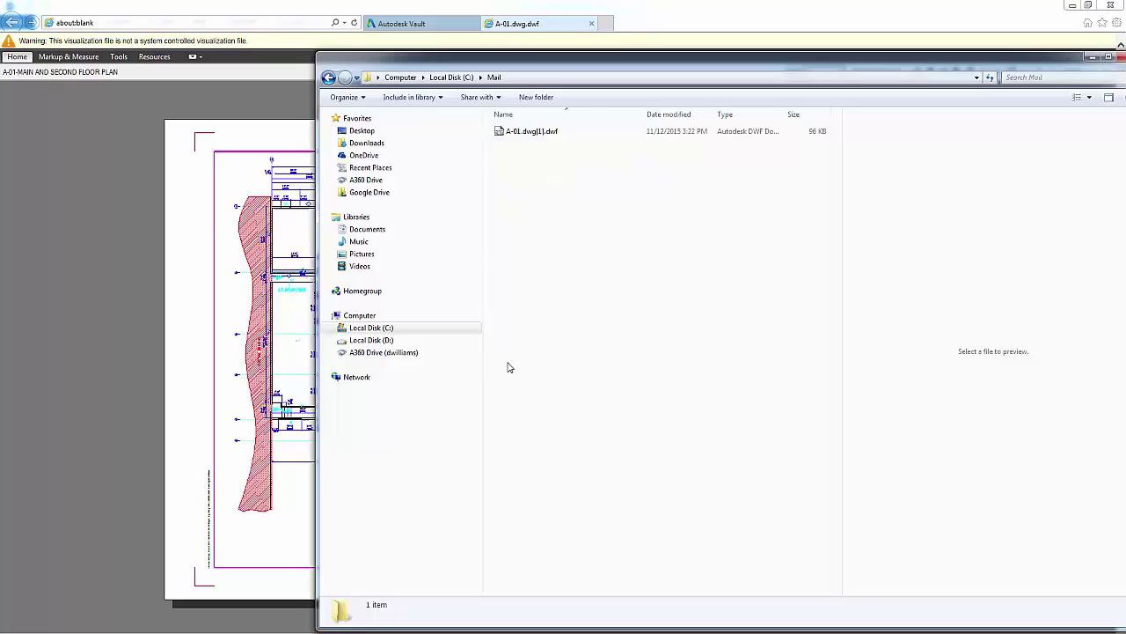
pyautogui.click(538, 134)
pyautogui.rightClick(535, 132)
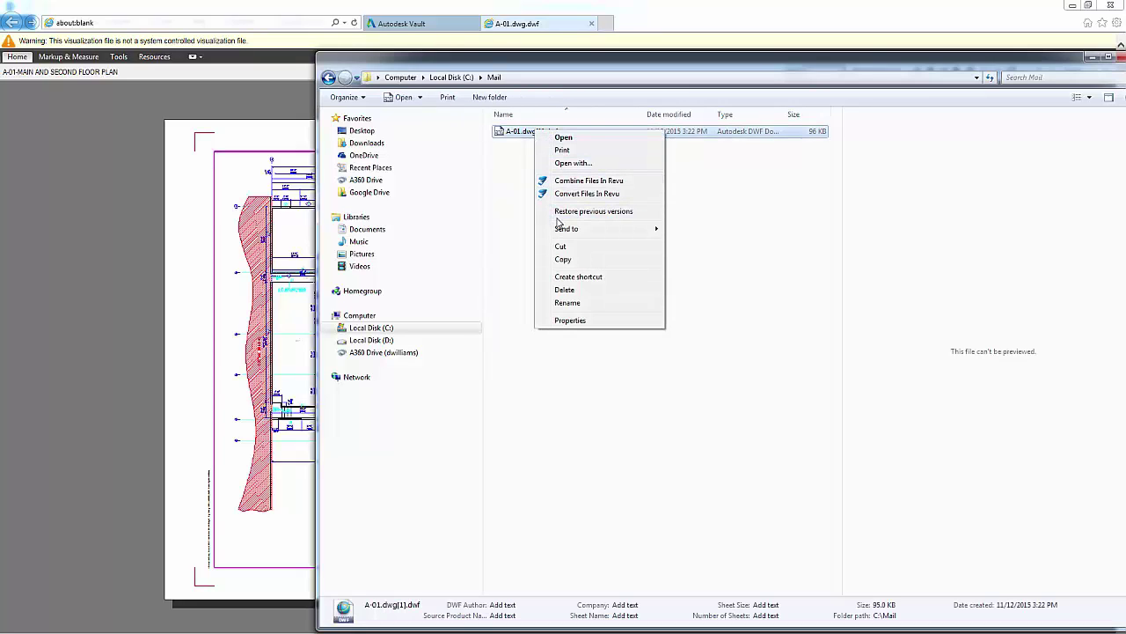
pyautogui.moveTo(586, 231)
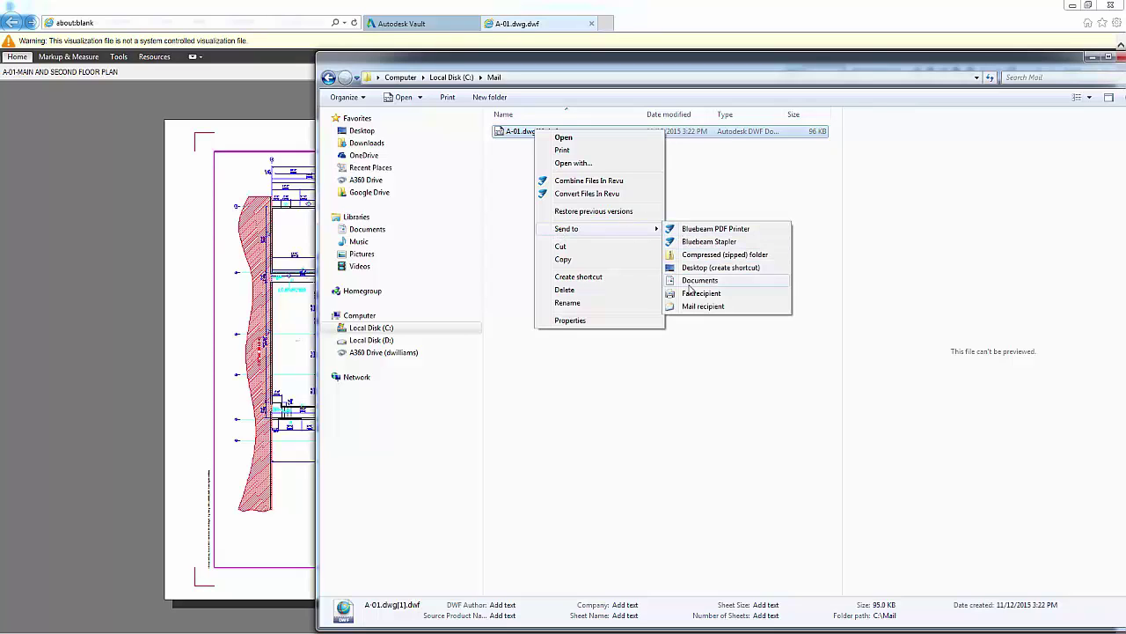
pyautogui.click(692, 306)
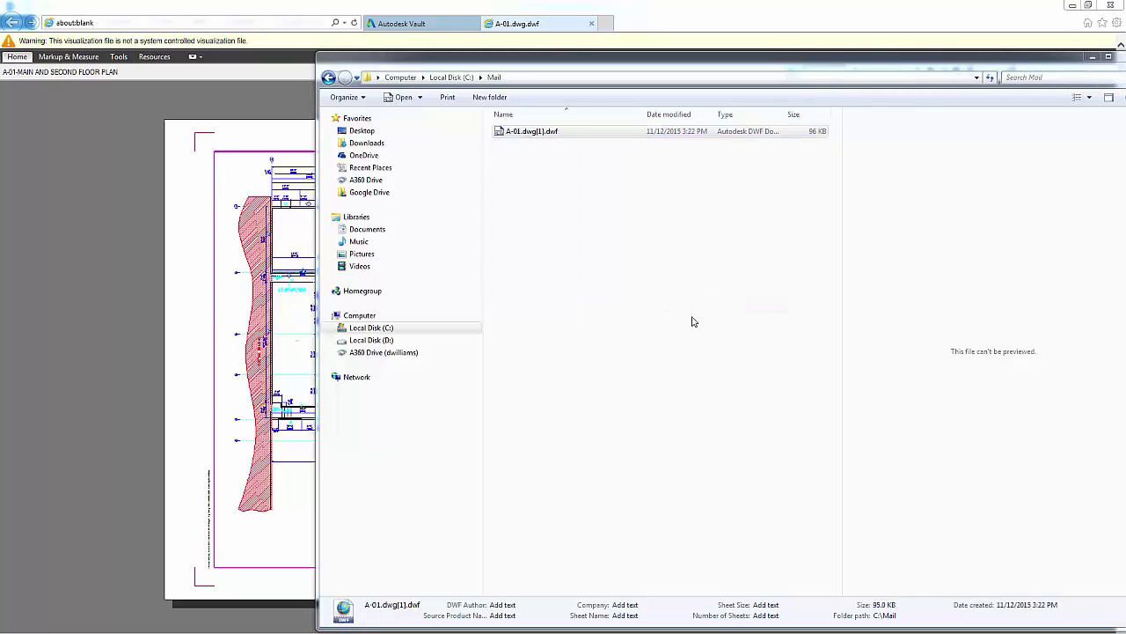